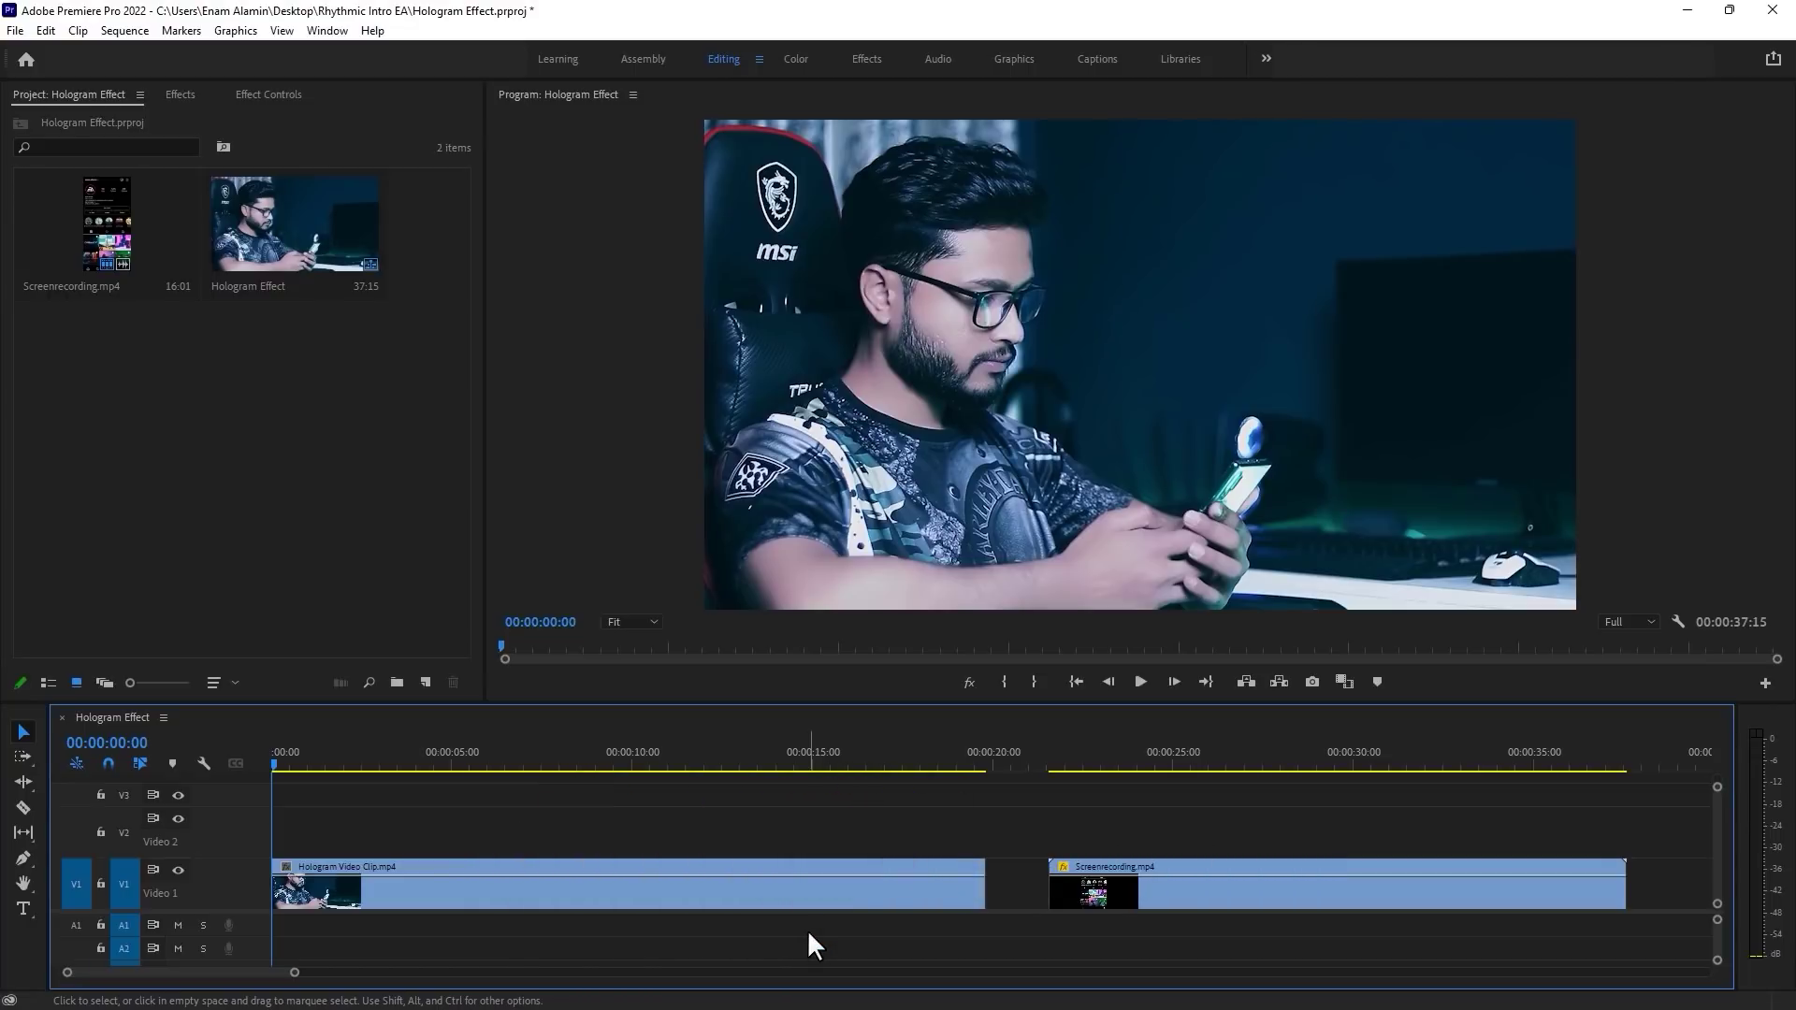
{"action": "left_click", "coordinate": [1142, 682]}
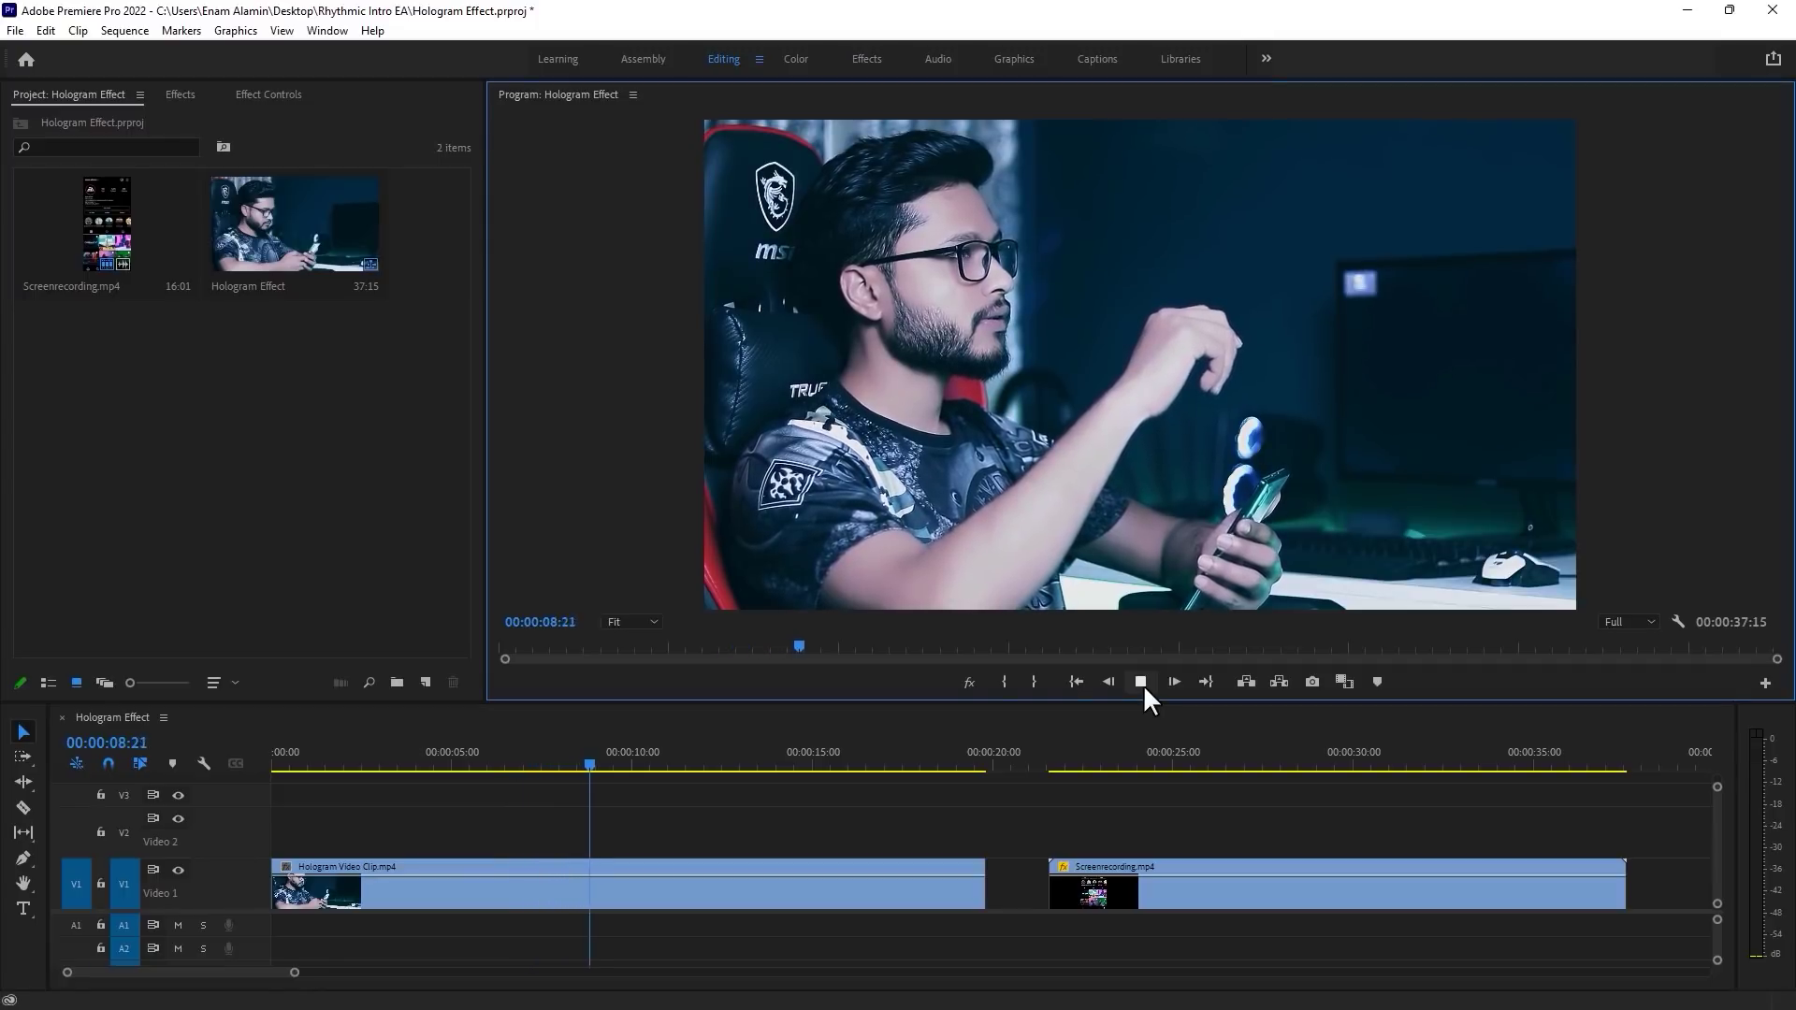
{"action": "left_click", "coordinate": [1144, 685]}
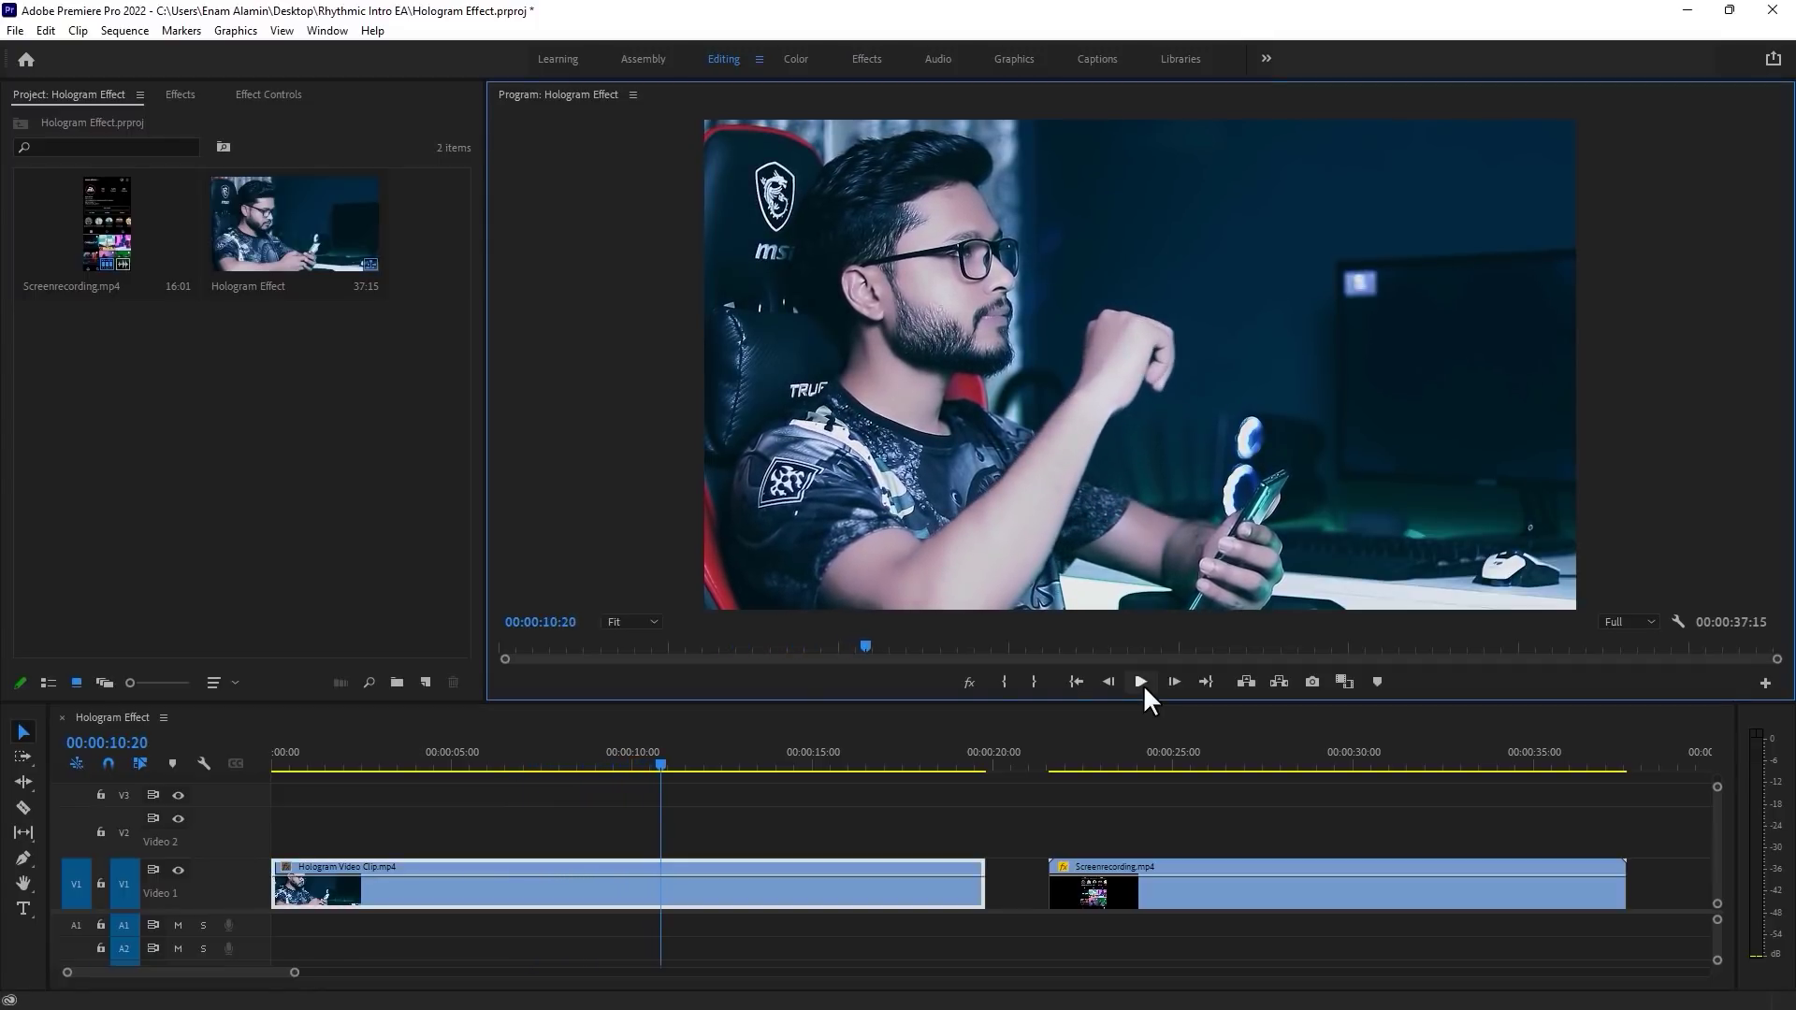
{"action": "left_click", "coordinate": [1130, 767]}
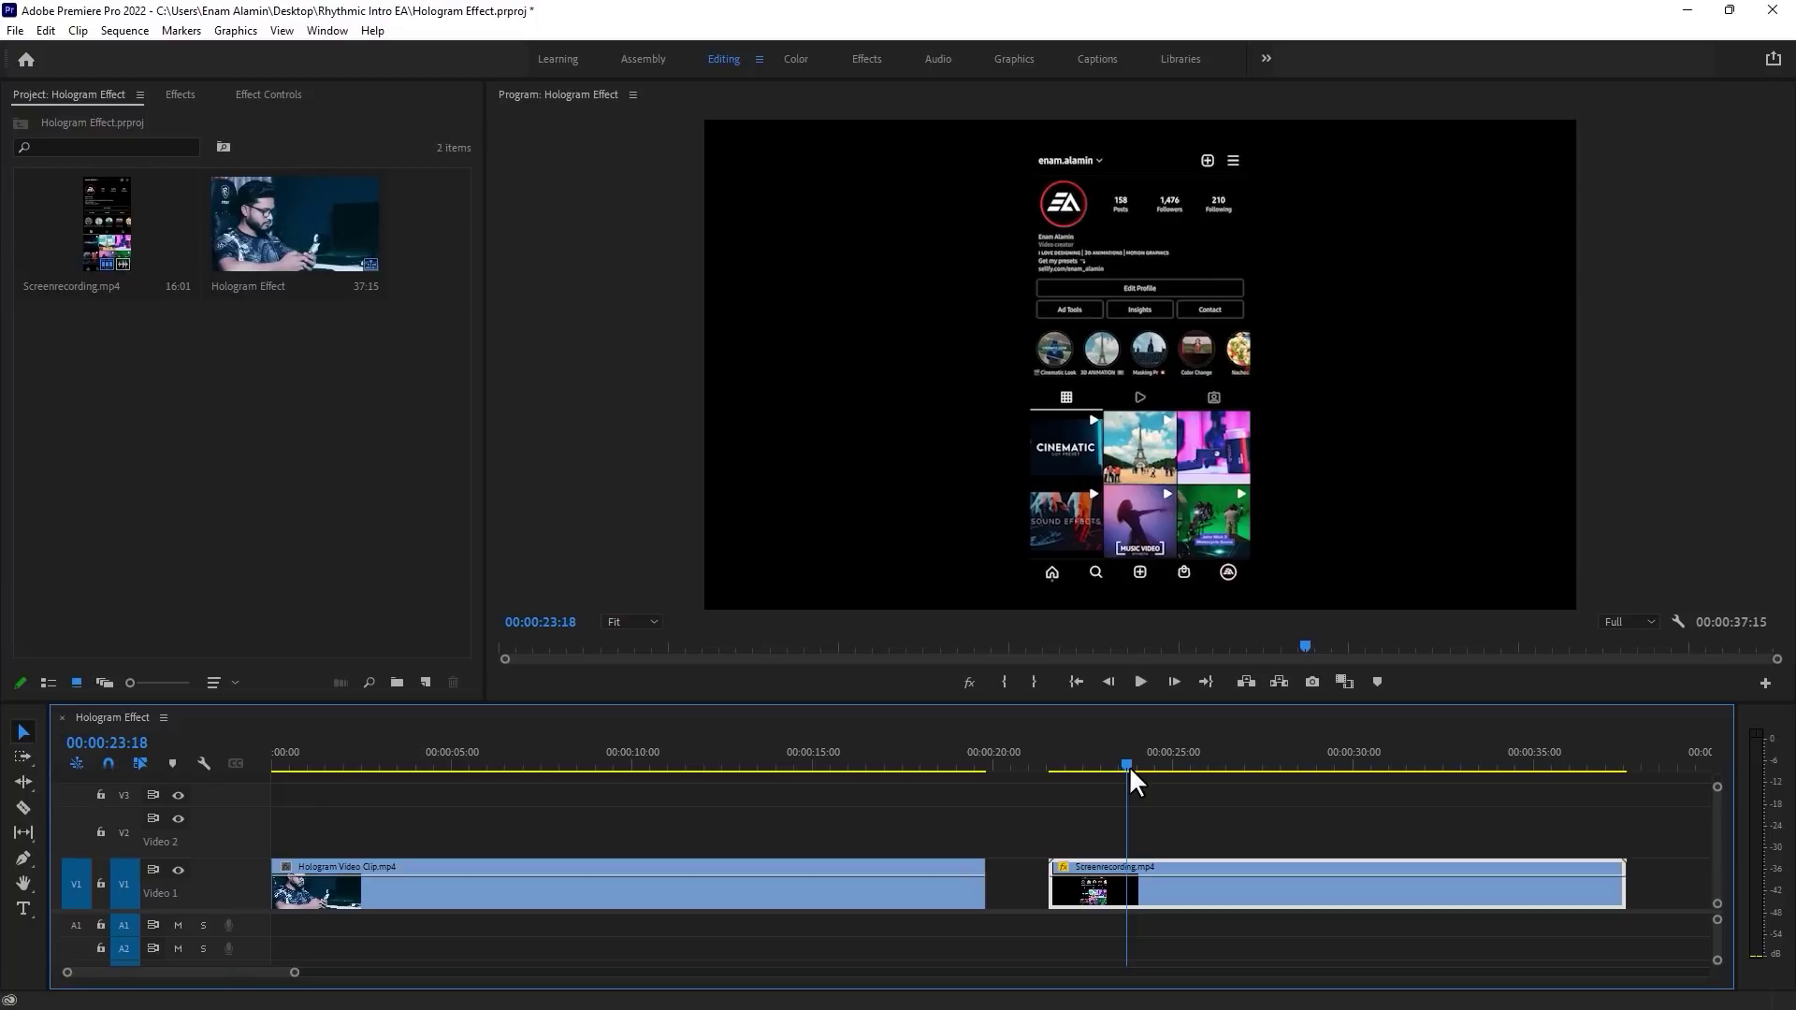
{"action": "key", "text": "space"}
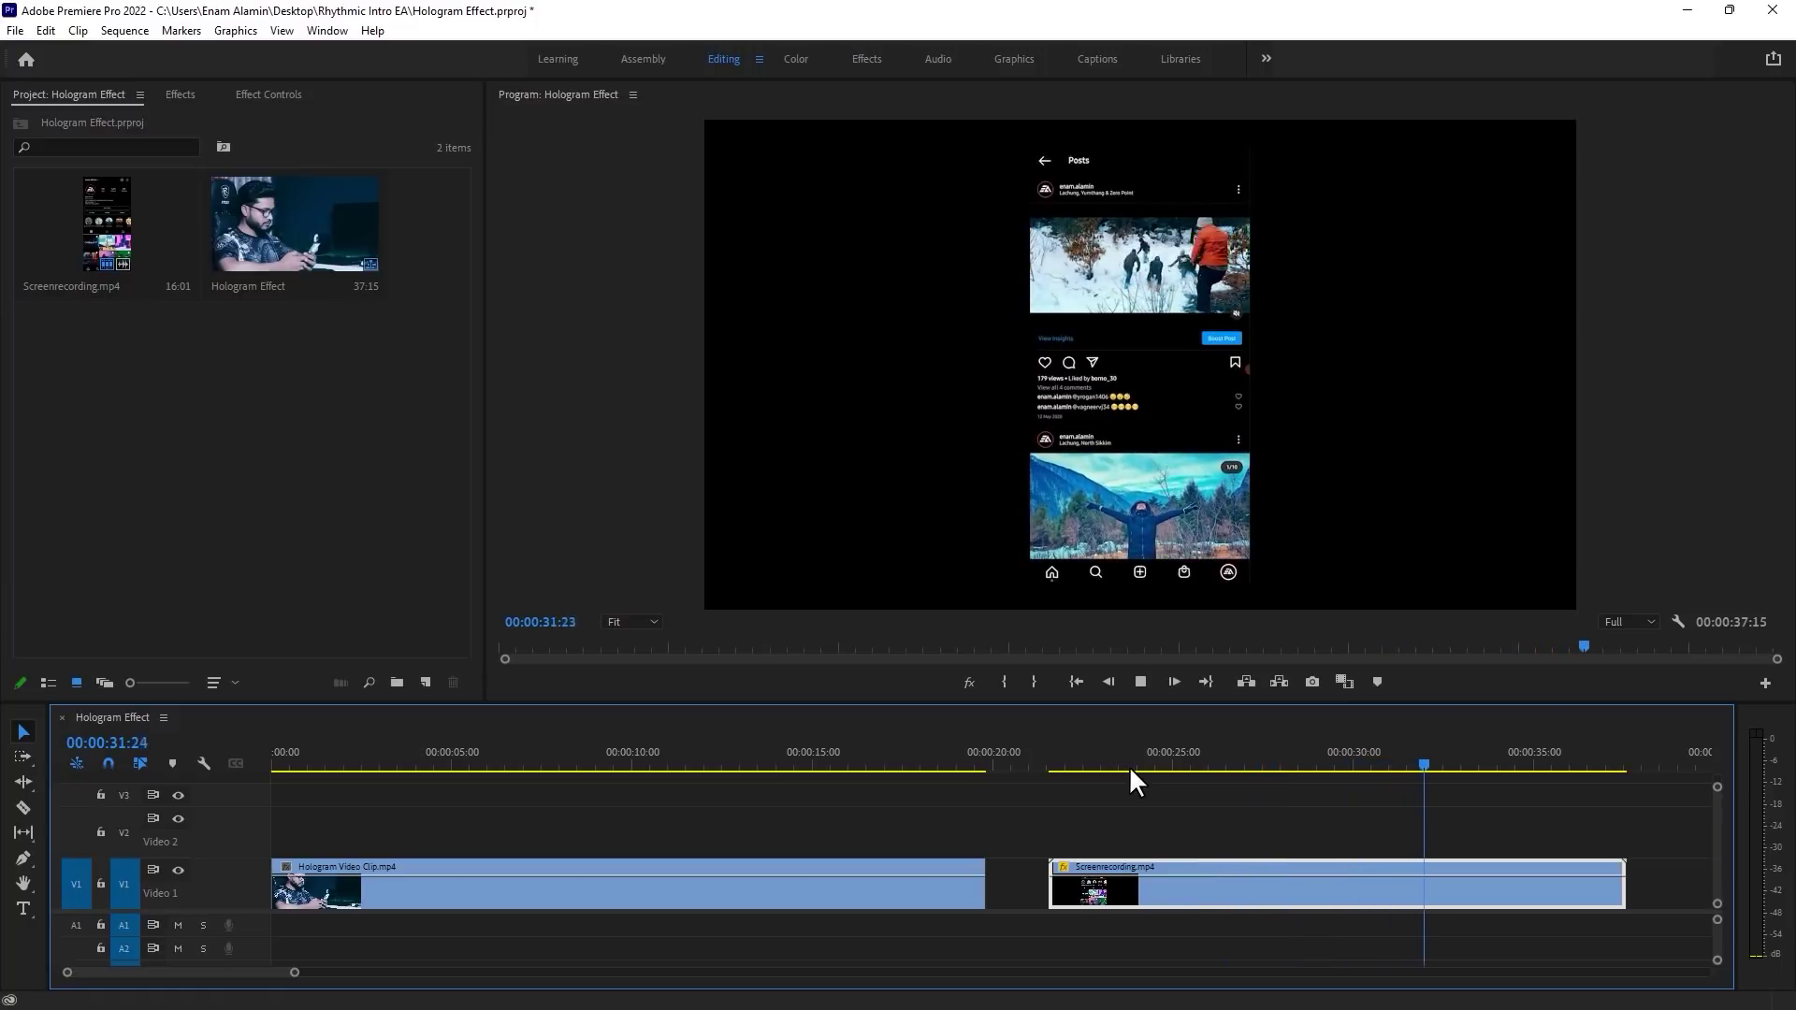
{"action": "key", "text": "space"}
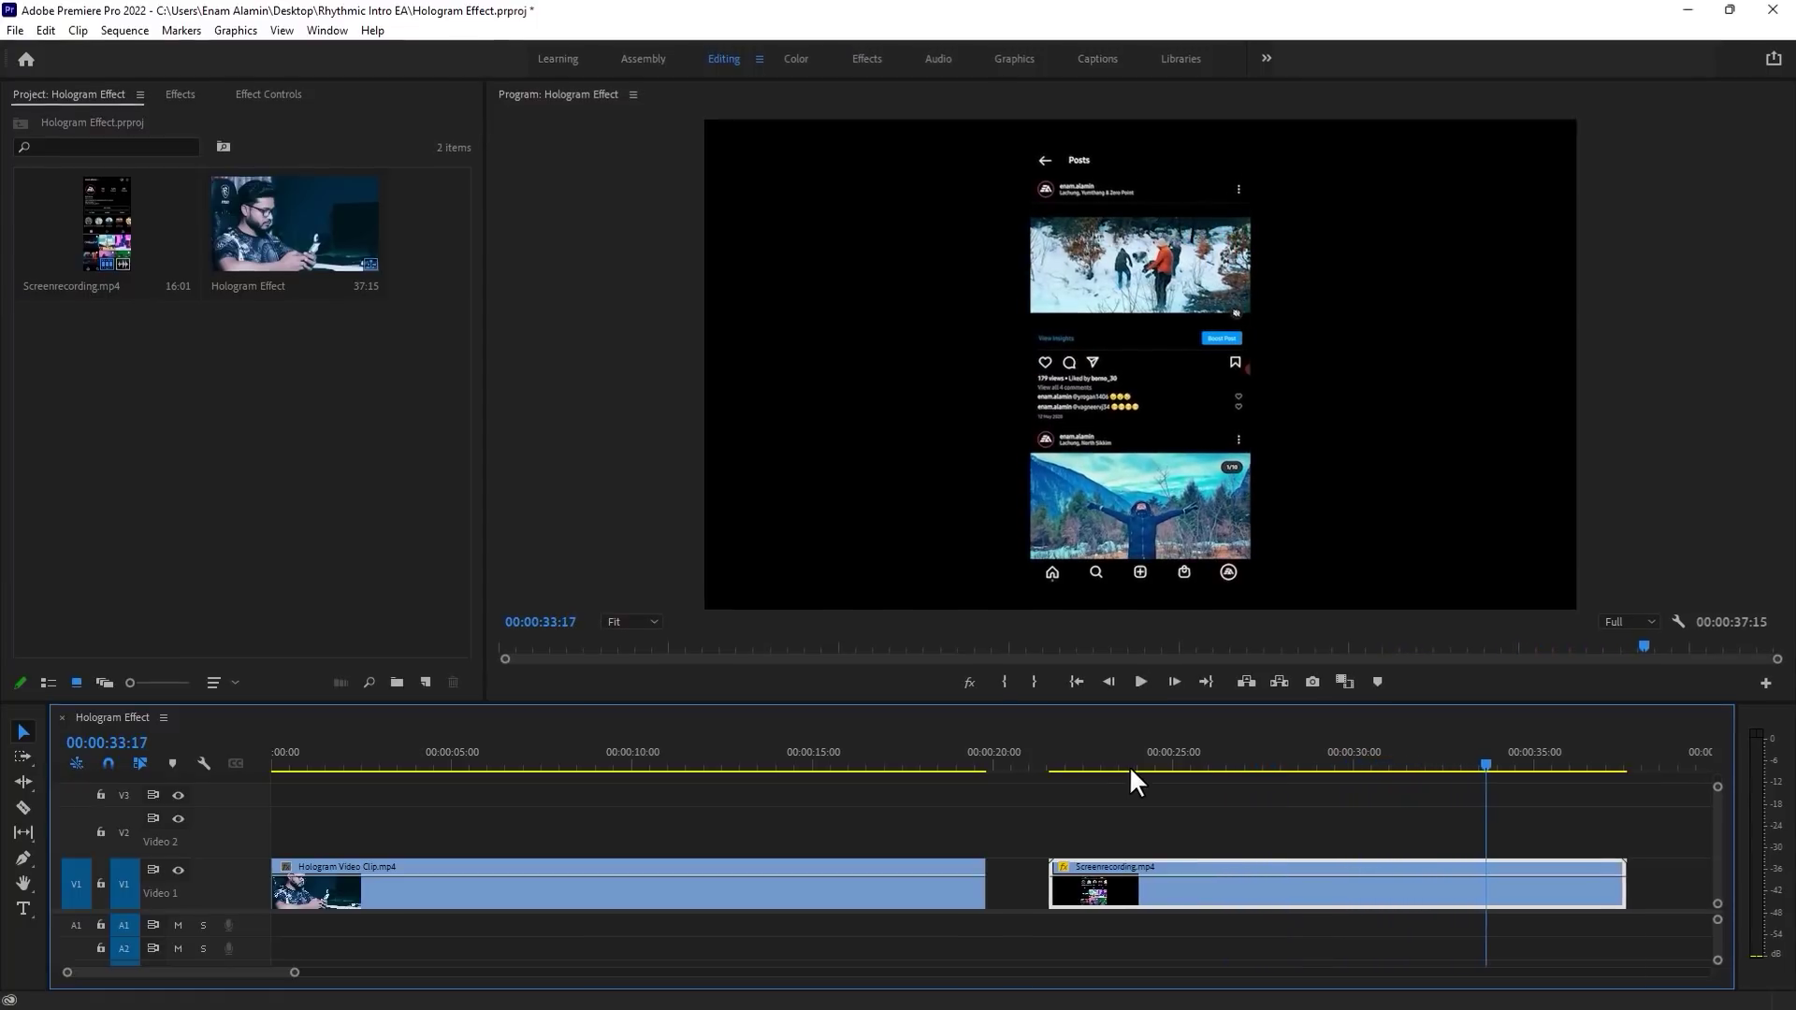
Step: Move Screenrecording.mp4 to V2 and align its start with the playhead at 00:00:01:12
{"action": "left_click_drag", "start_coordinate": [1111, 873], "coordinate": [491, 828]}
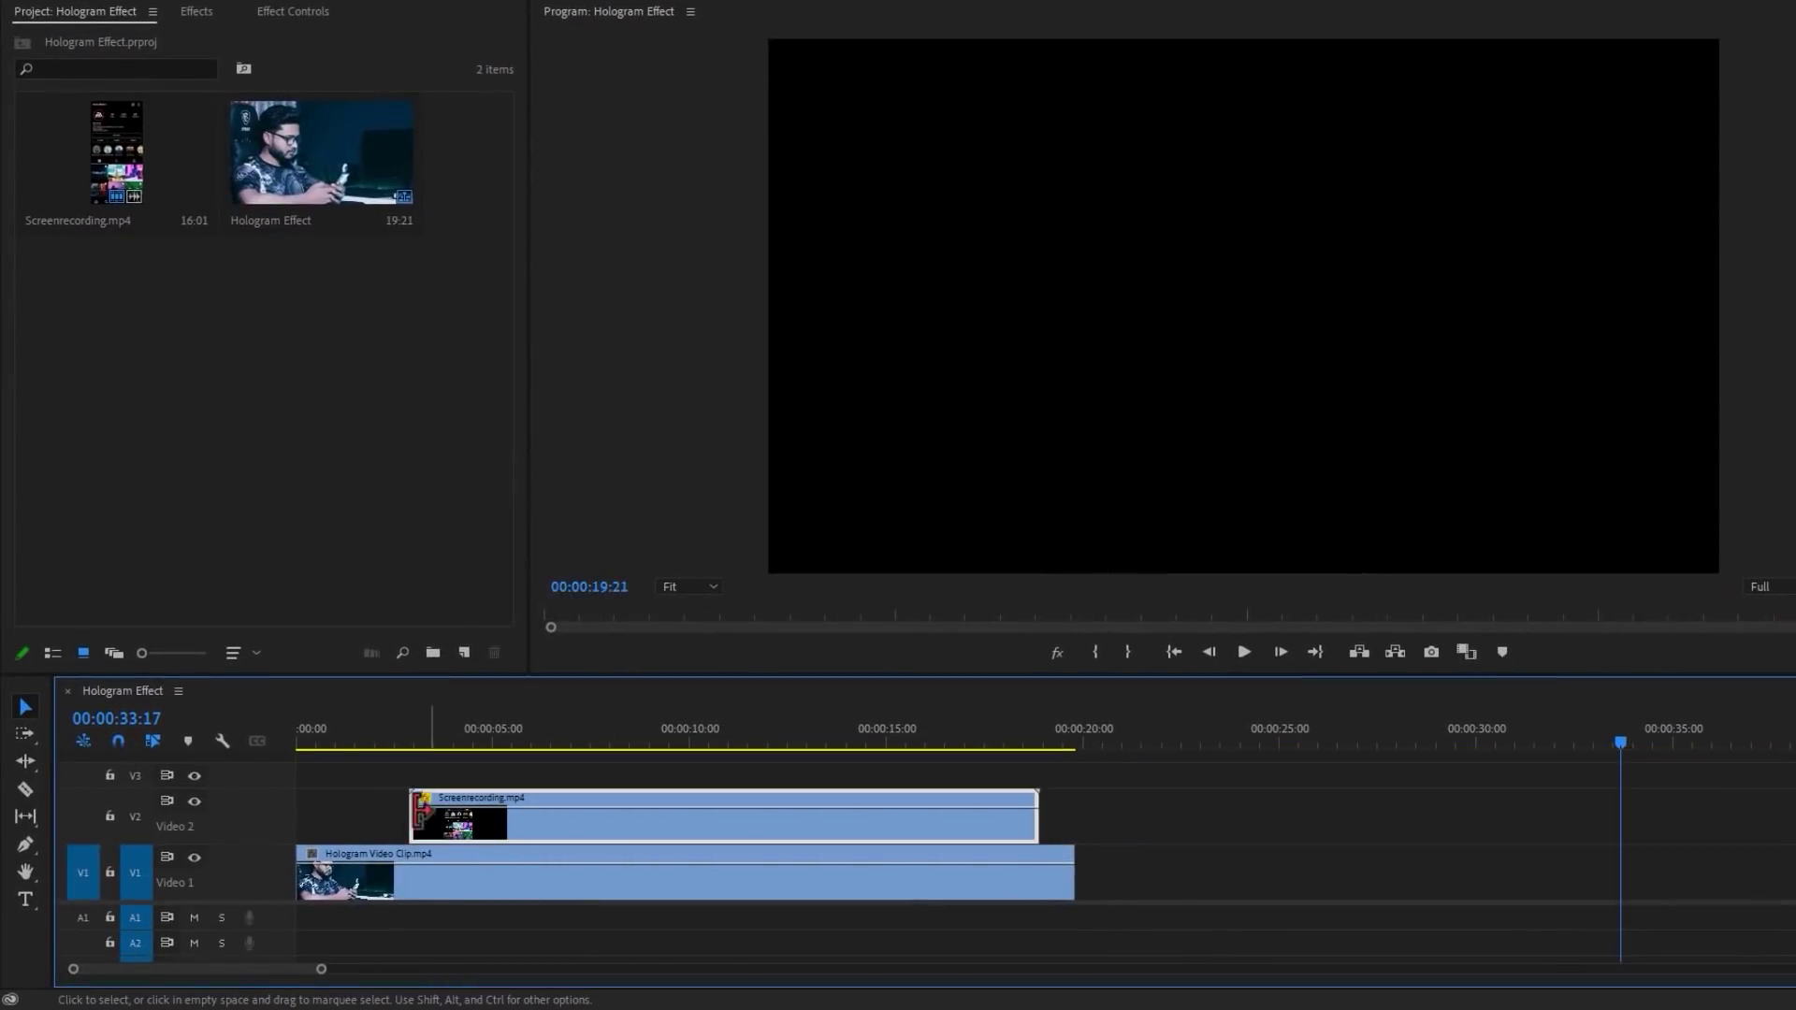
{"action": "left_click", "coordinate": [344, 729]}
{"action": "left_click_drag", "start_coordinate": [344, 730], "coordinate": [356, 745]}
{"action": "left_click_drag", "start_coordinate": [457, 811], "coordinate": [418, 820]}
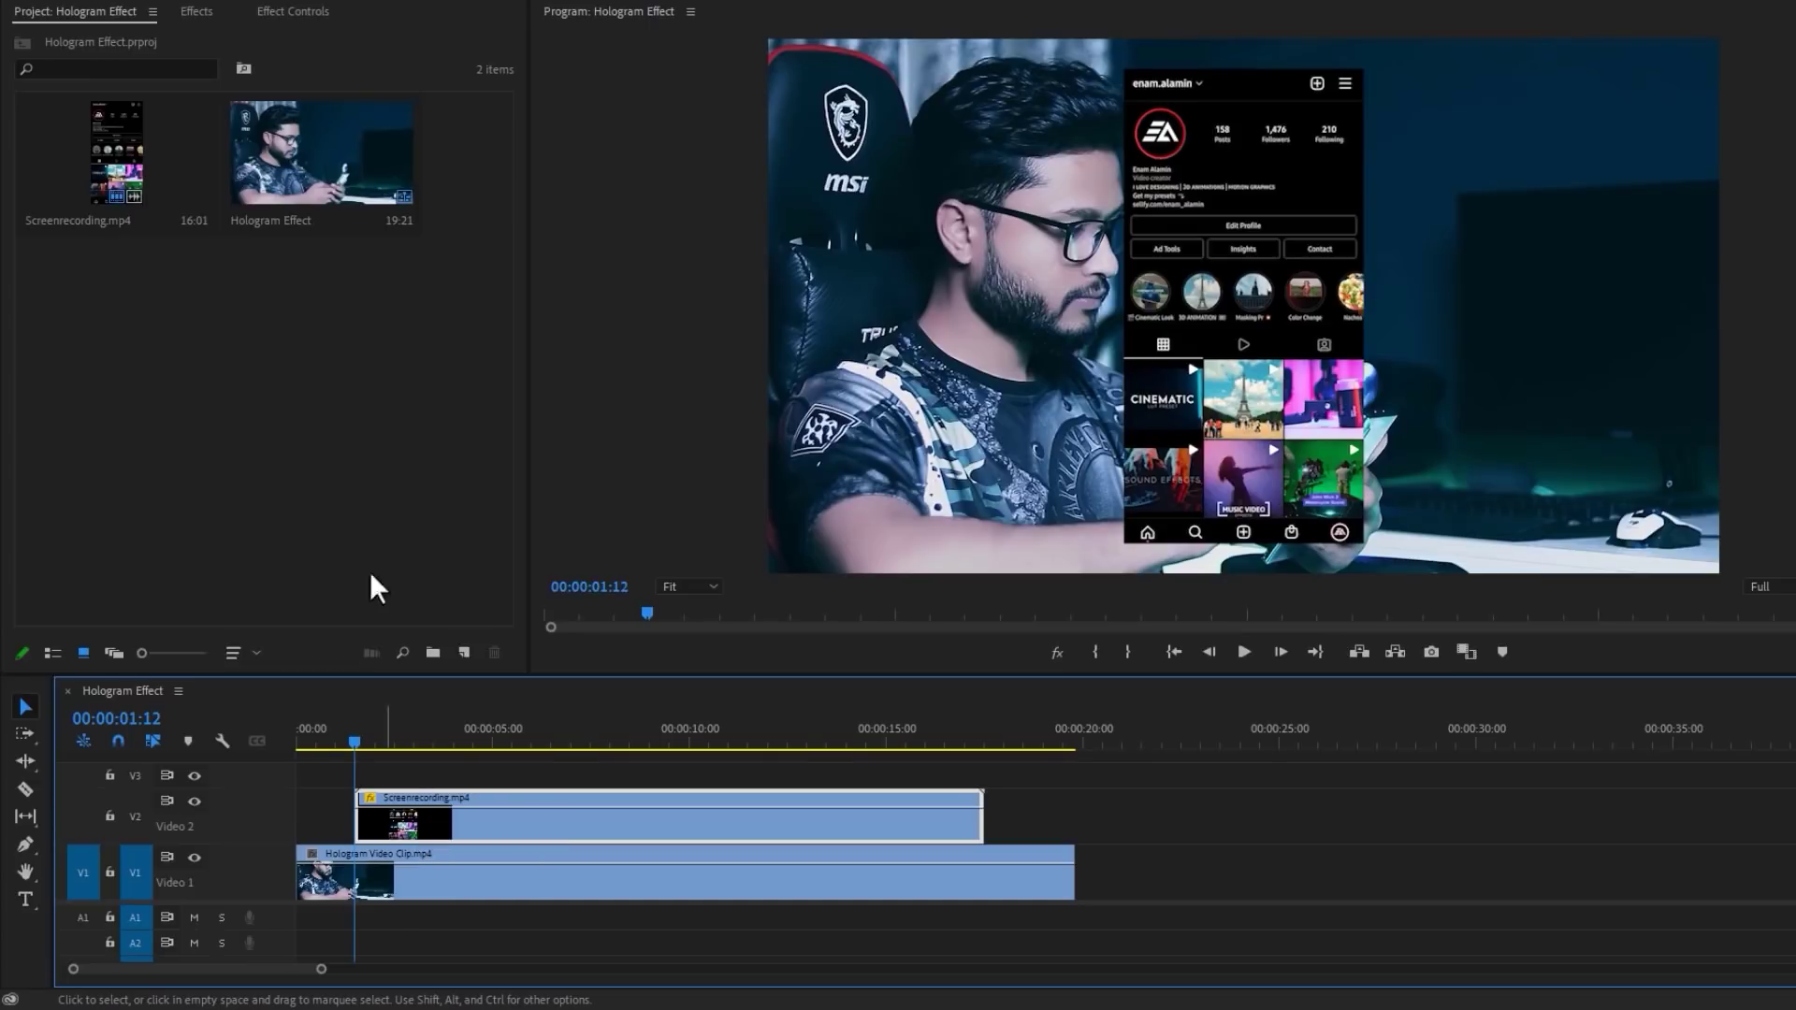
Step: Search effects for 'basic' and apply Basic 3D to Screenrecording.mp4
{"action": "left_click", "coordinate": [198, 12]}
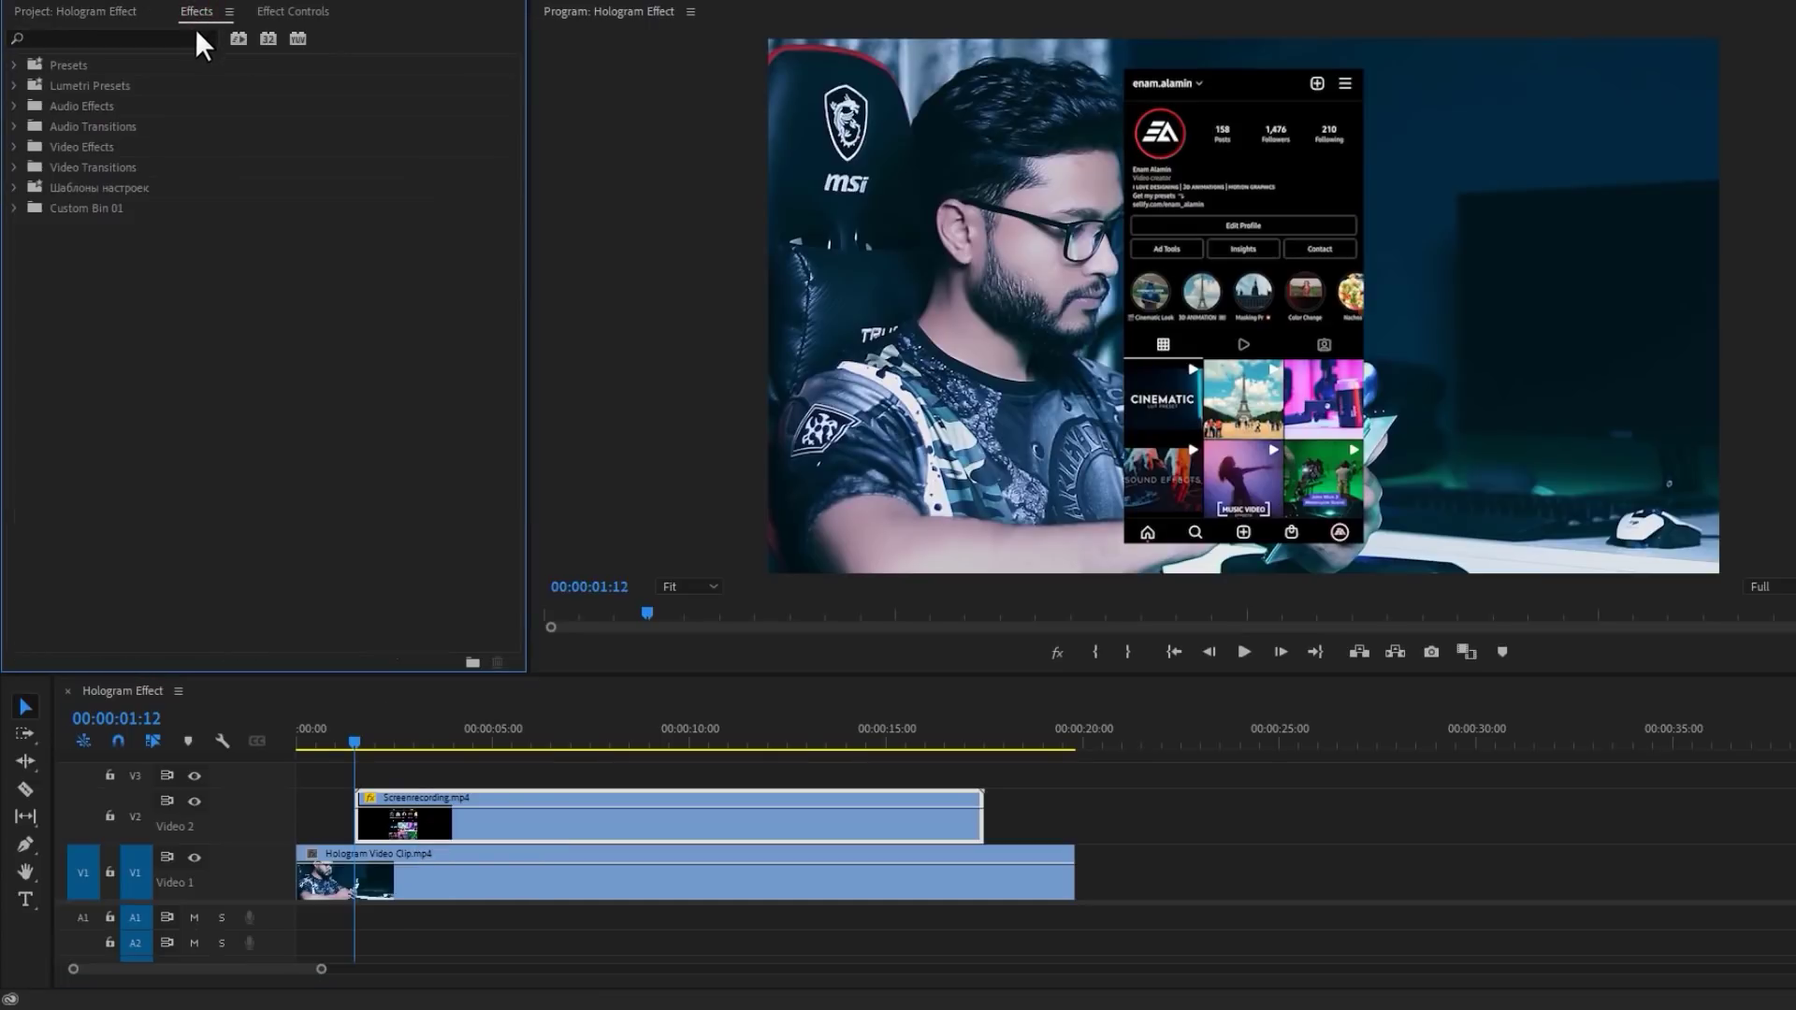
{"action": "left_click", "coordinate": [196, 38]}
{"action": "type", "text": "basic"}
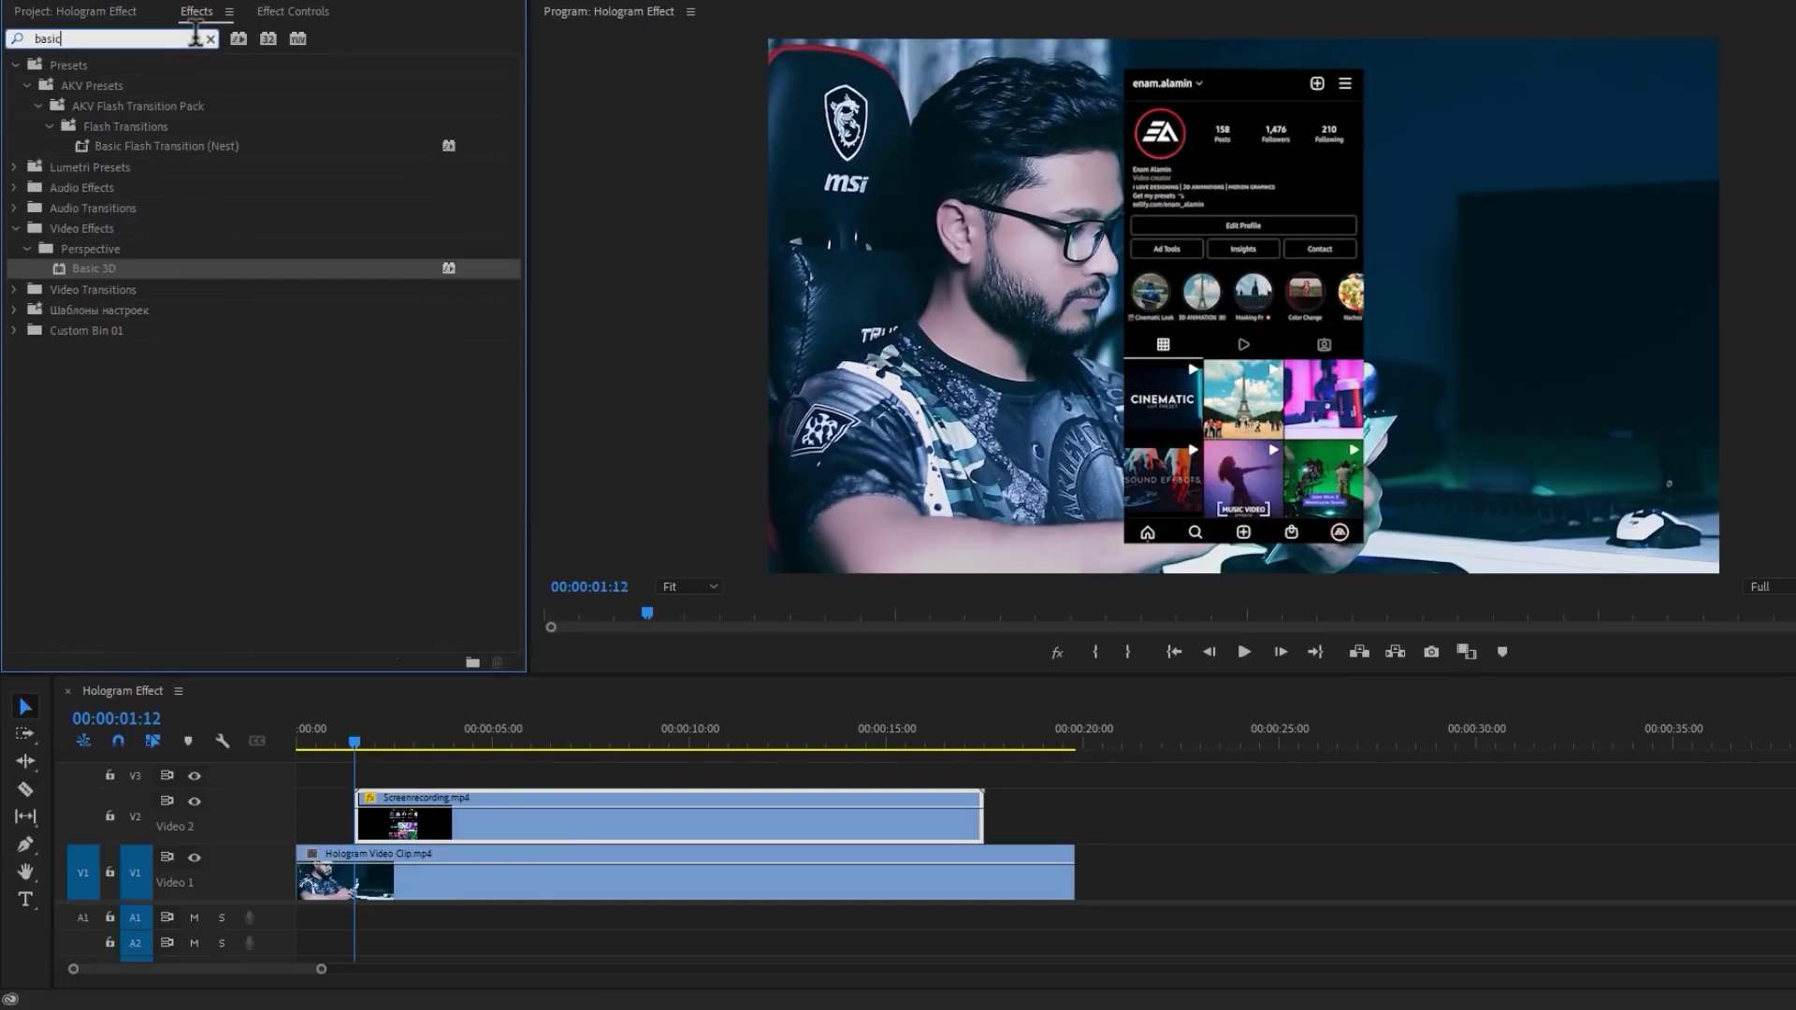
{"action": "left_click", "coordinate": [129, 268]}
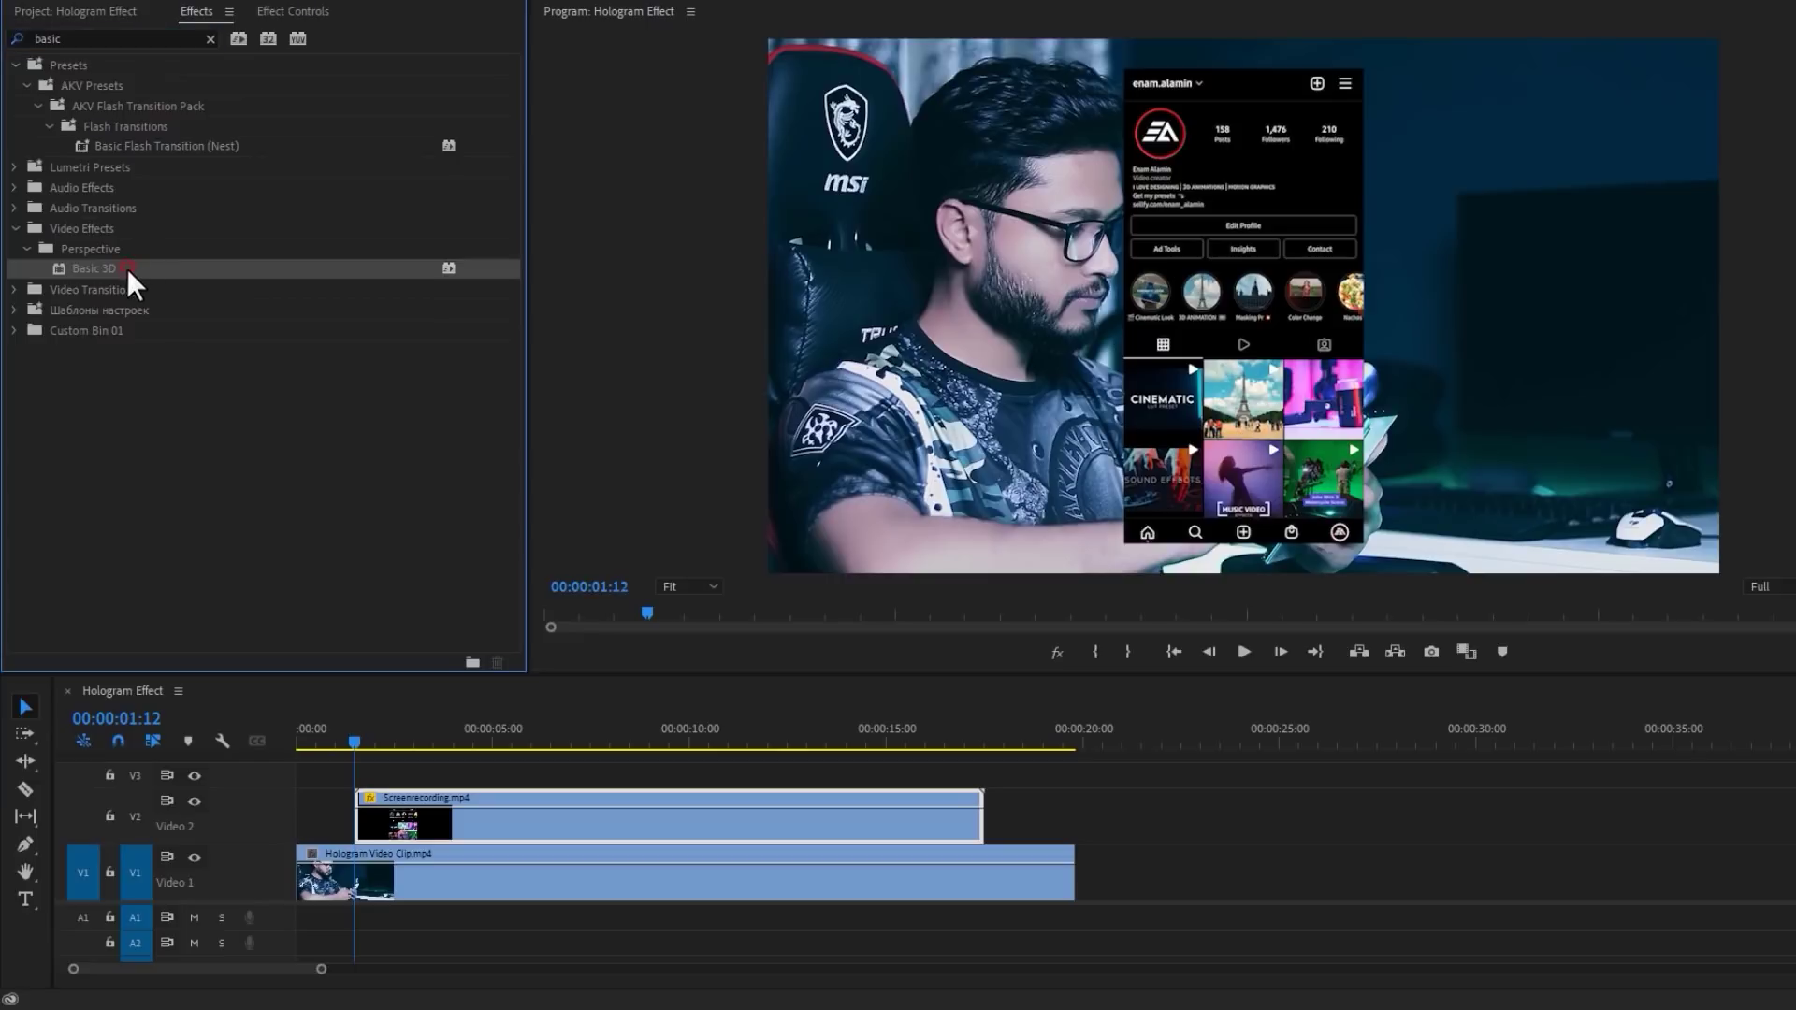
{"action": "left_click_drag", "start_coordinate": [475, 768], "coordinate": [475, 820]}
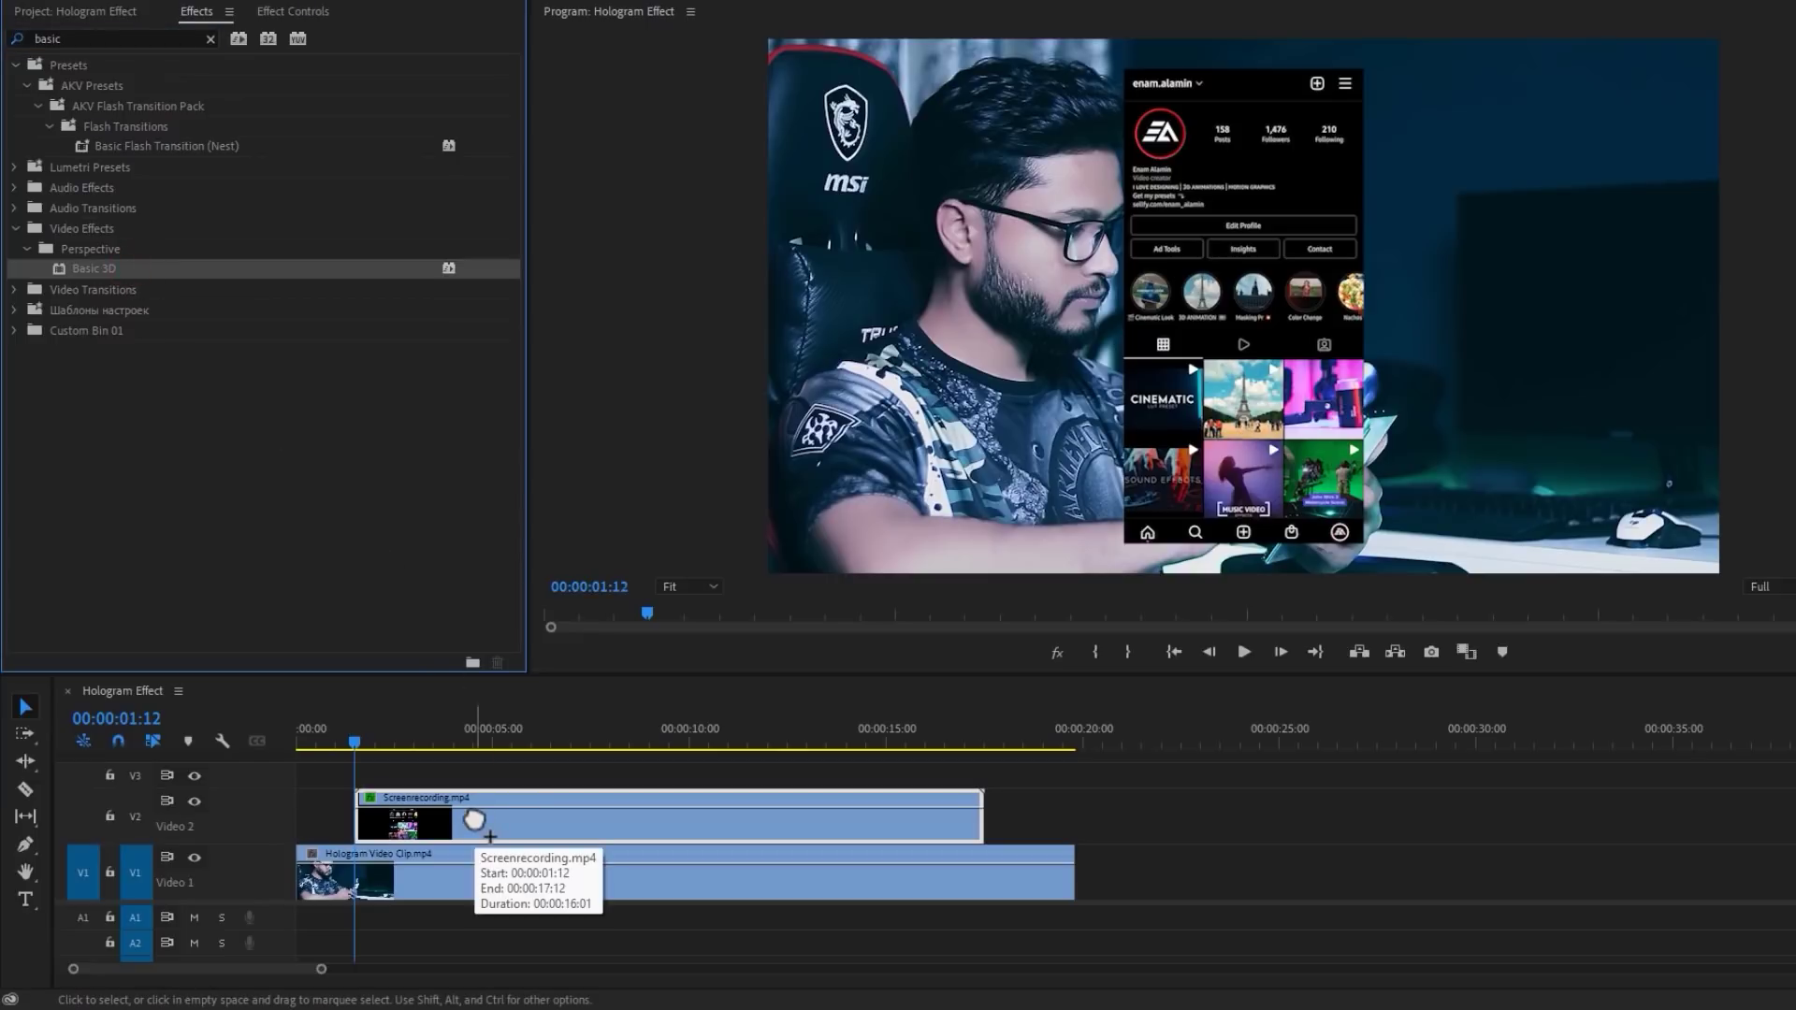
Step: Scale the recording to 40 and set its blend mode to Screen, keeping opacity at 100%
{"action": "left_click", "coordinate": [317, 14]}
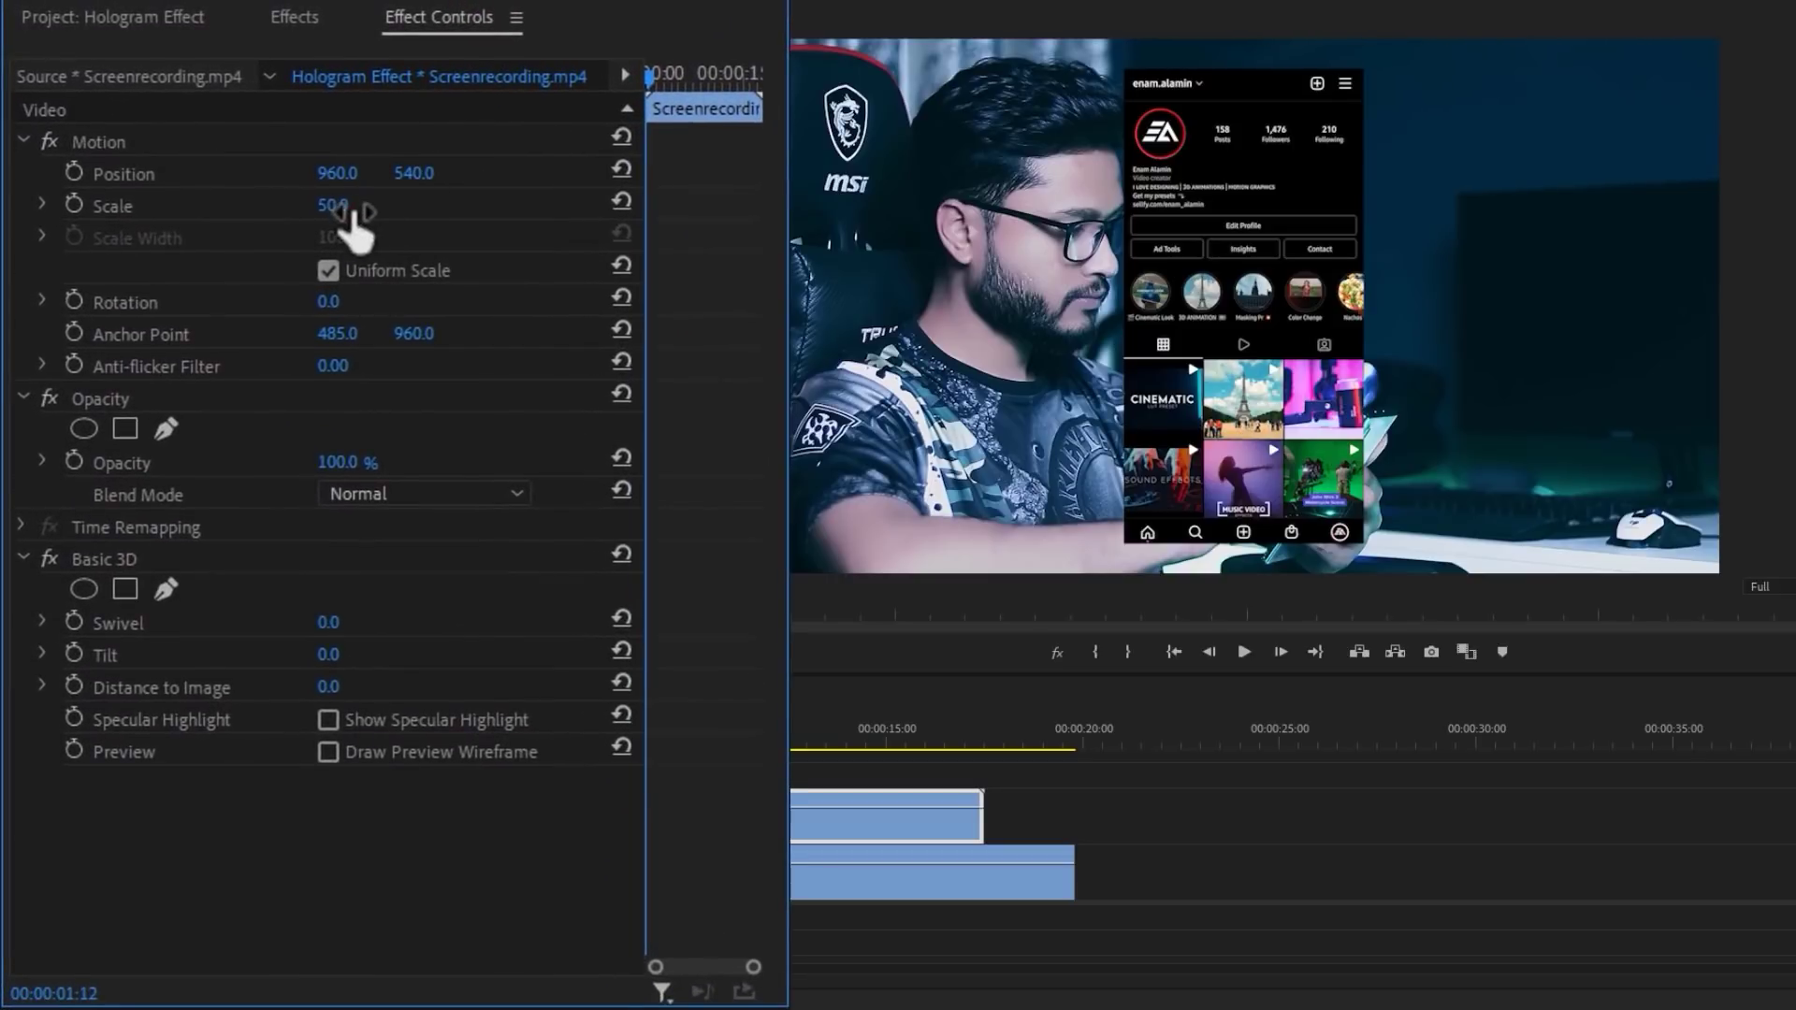
{"action": "type", "text": "40"}
{"action": "key", "text": "Return"}
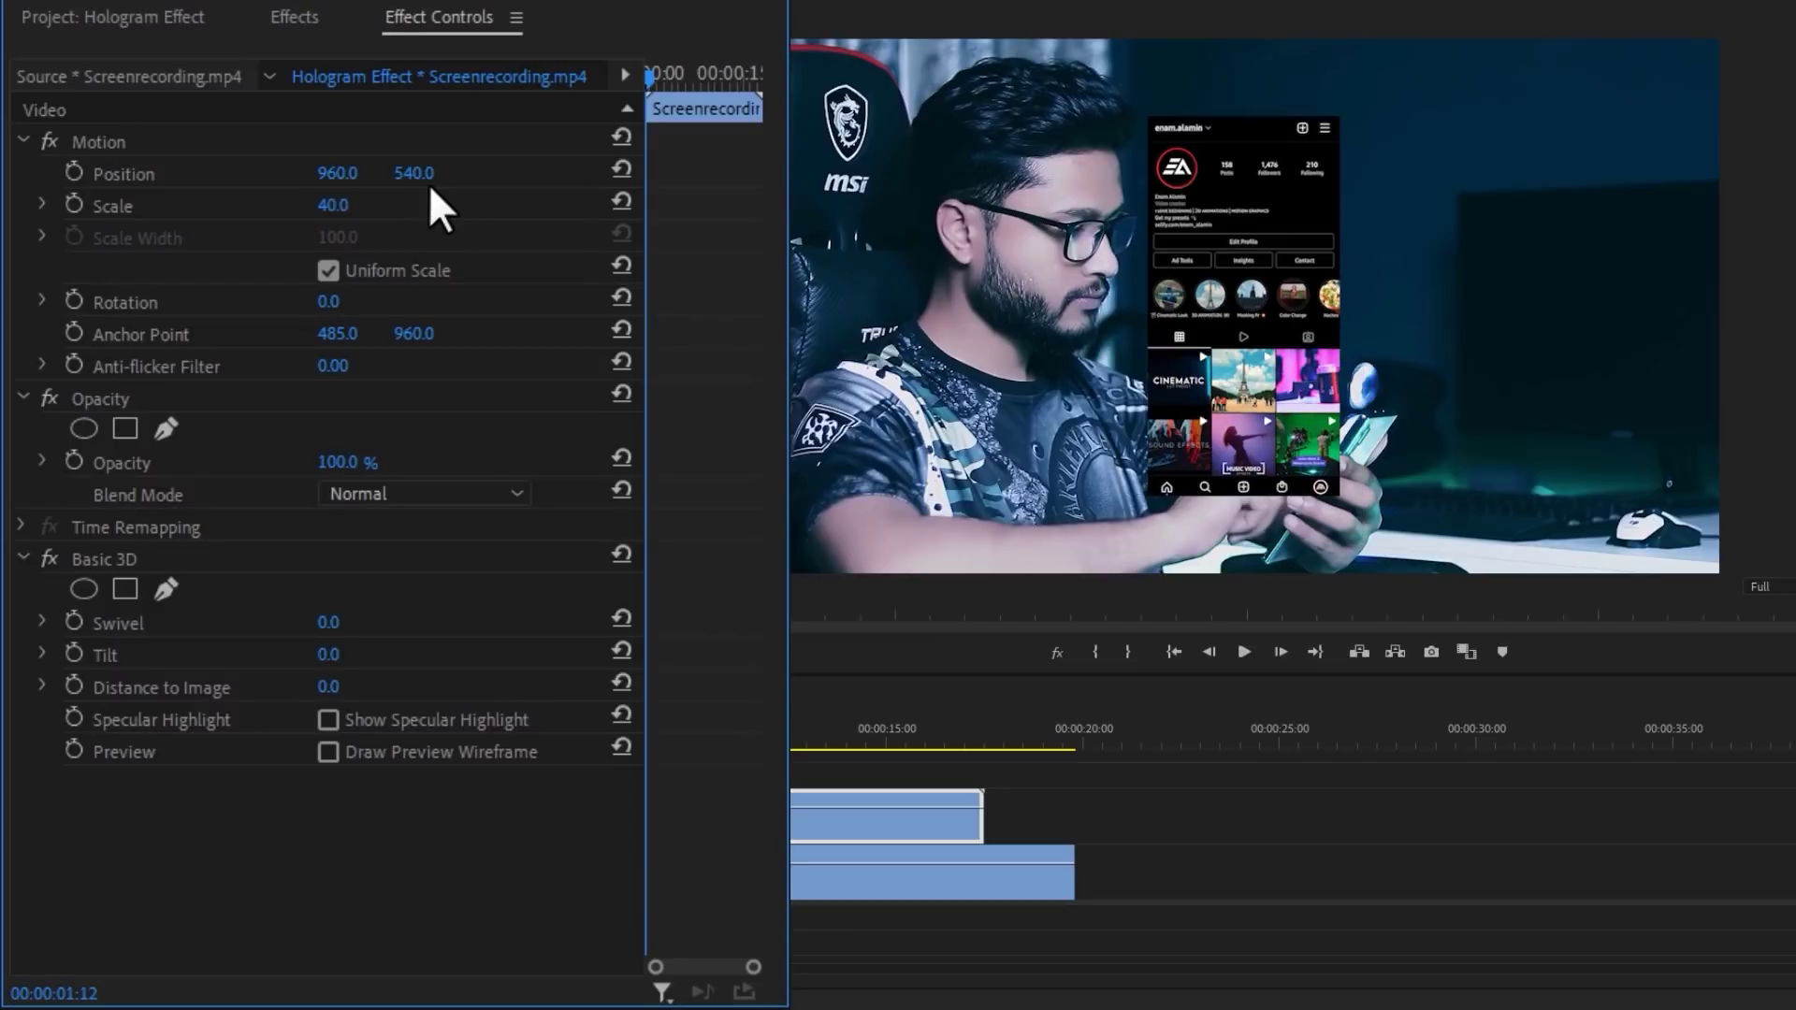
{"action": "left_click", "coordinate": [348, 463]}
{"action": "type", "text": "60"}
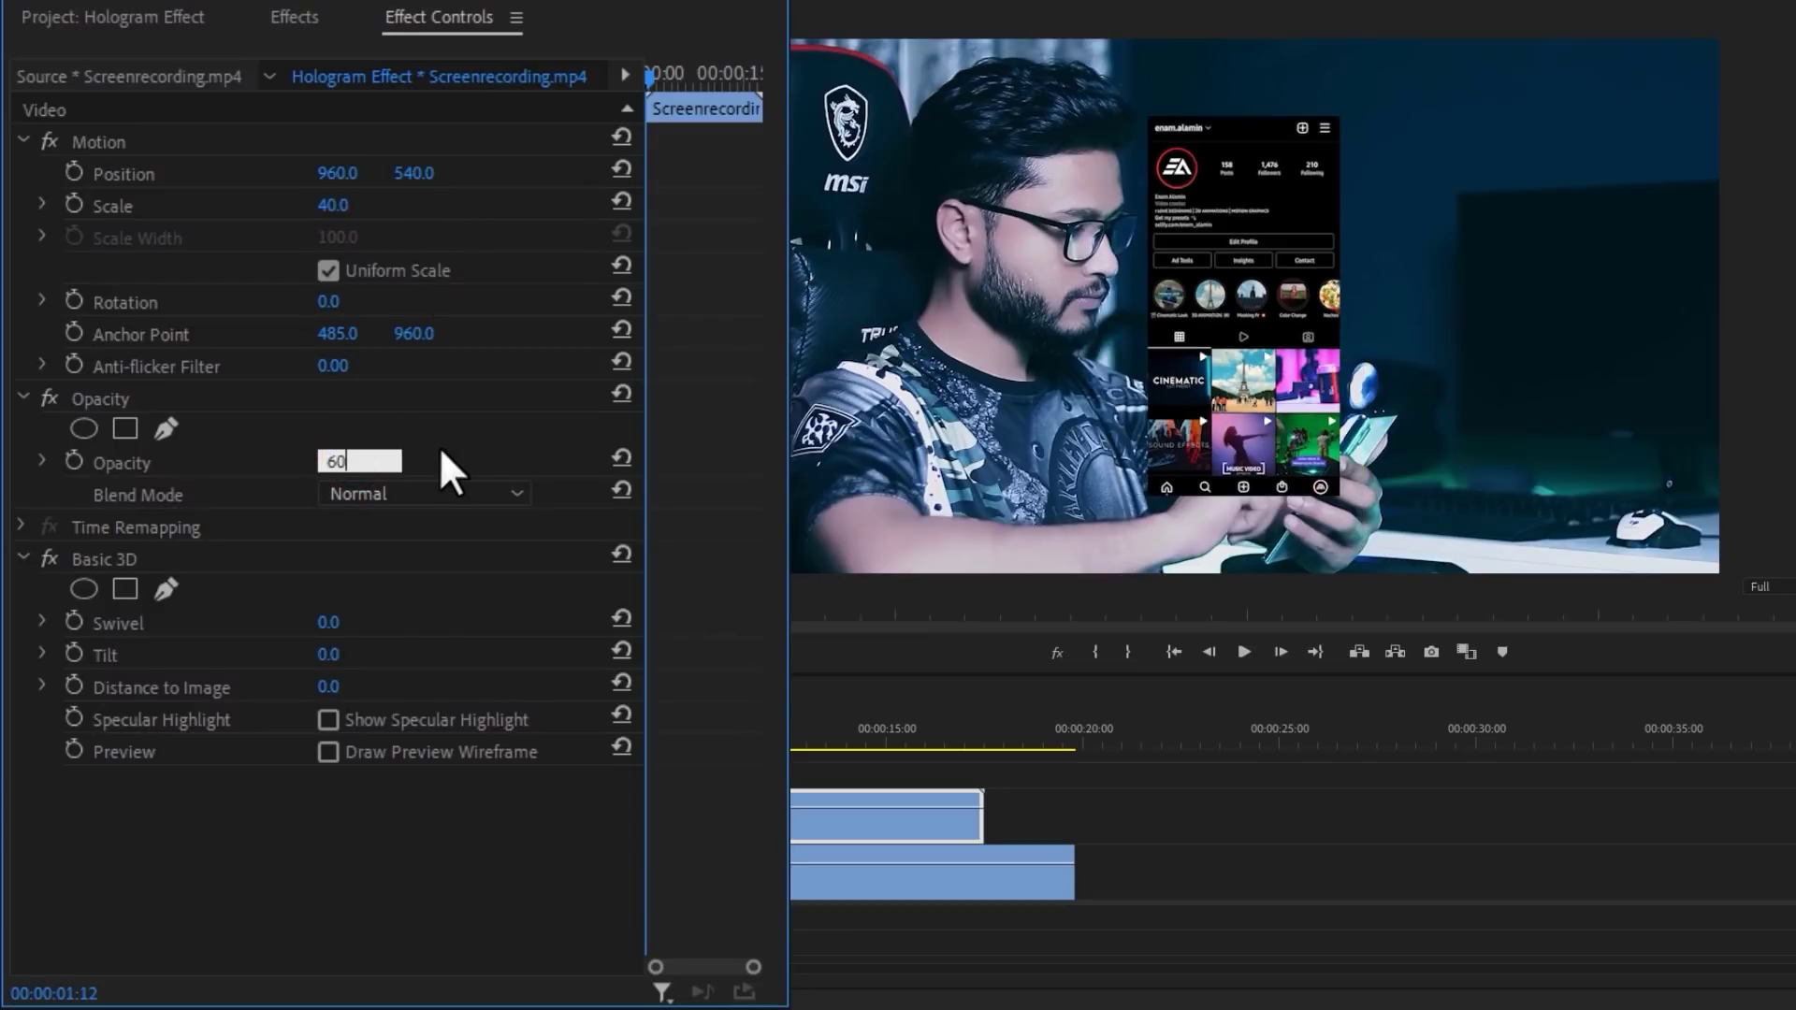
{"action": "key", "text": "Return"}
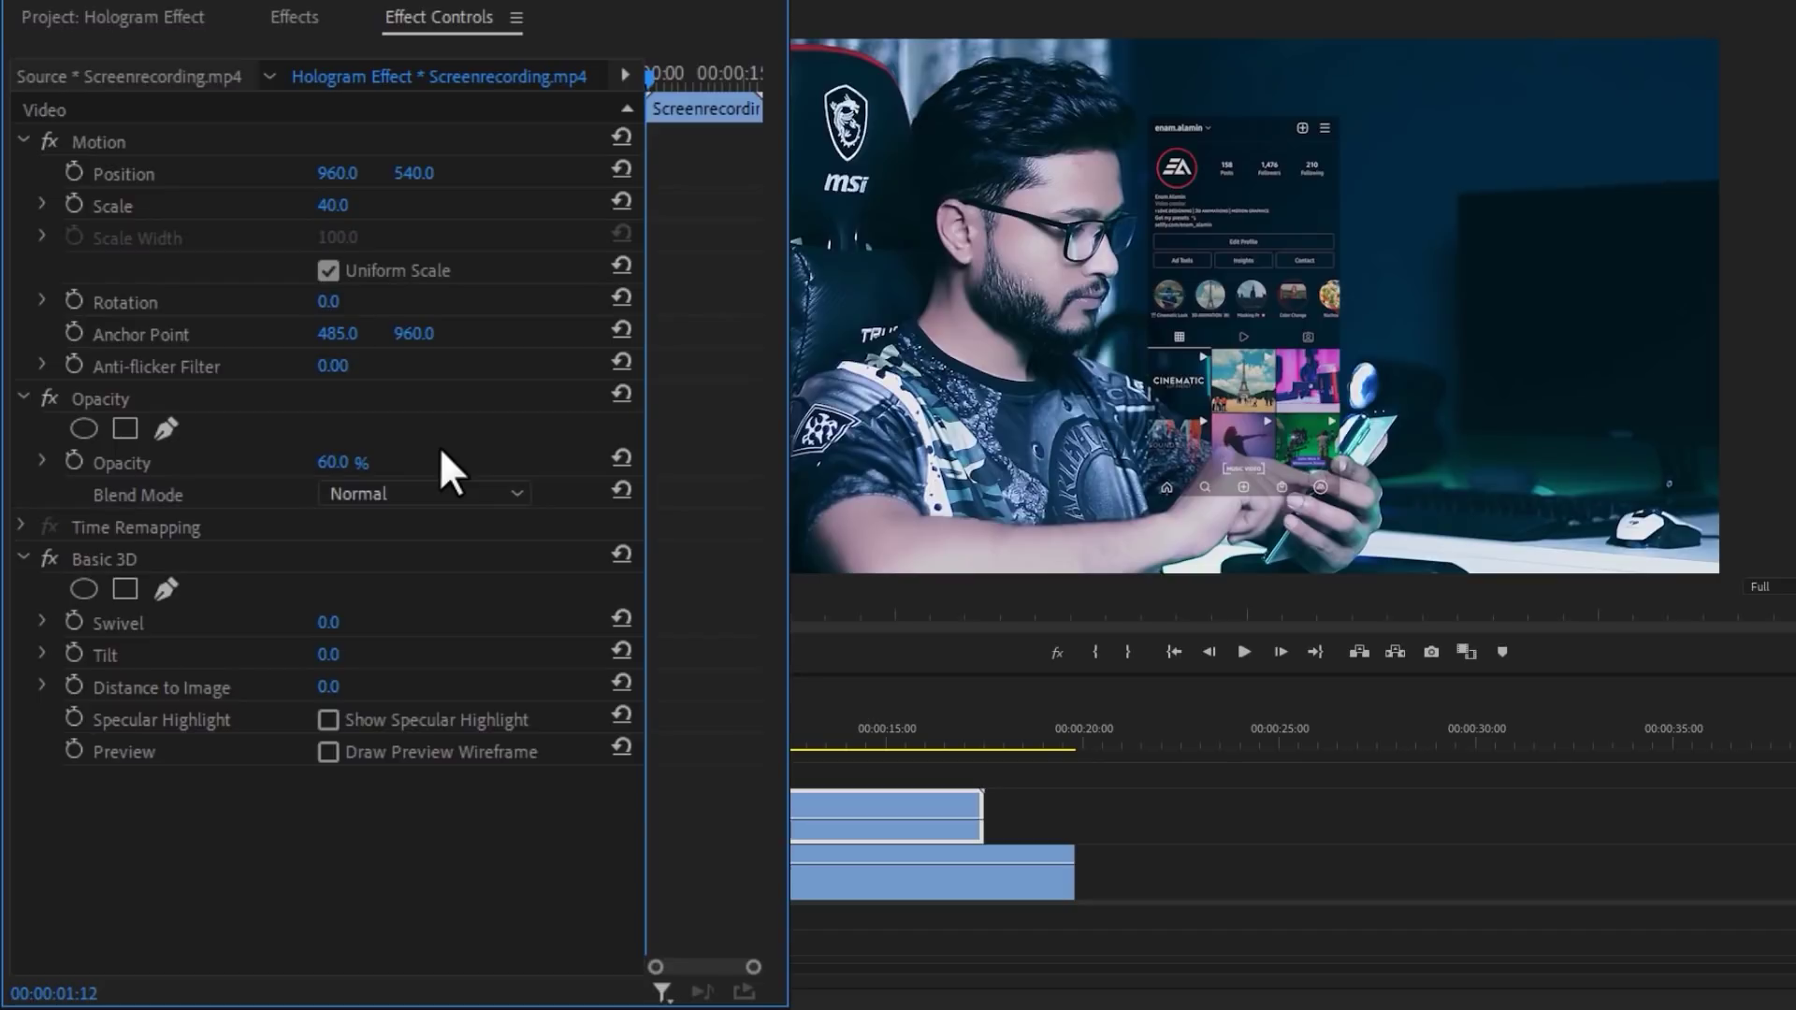
{"action": "key", "text": "ctrl+z"}
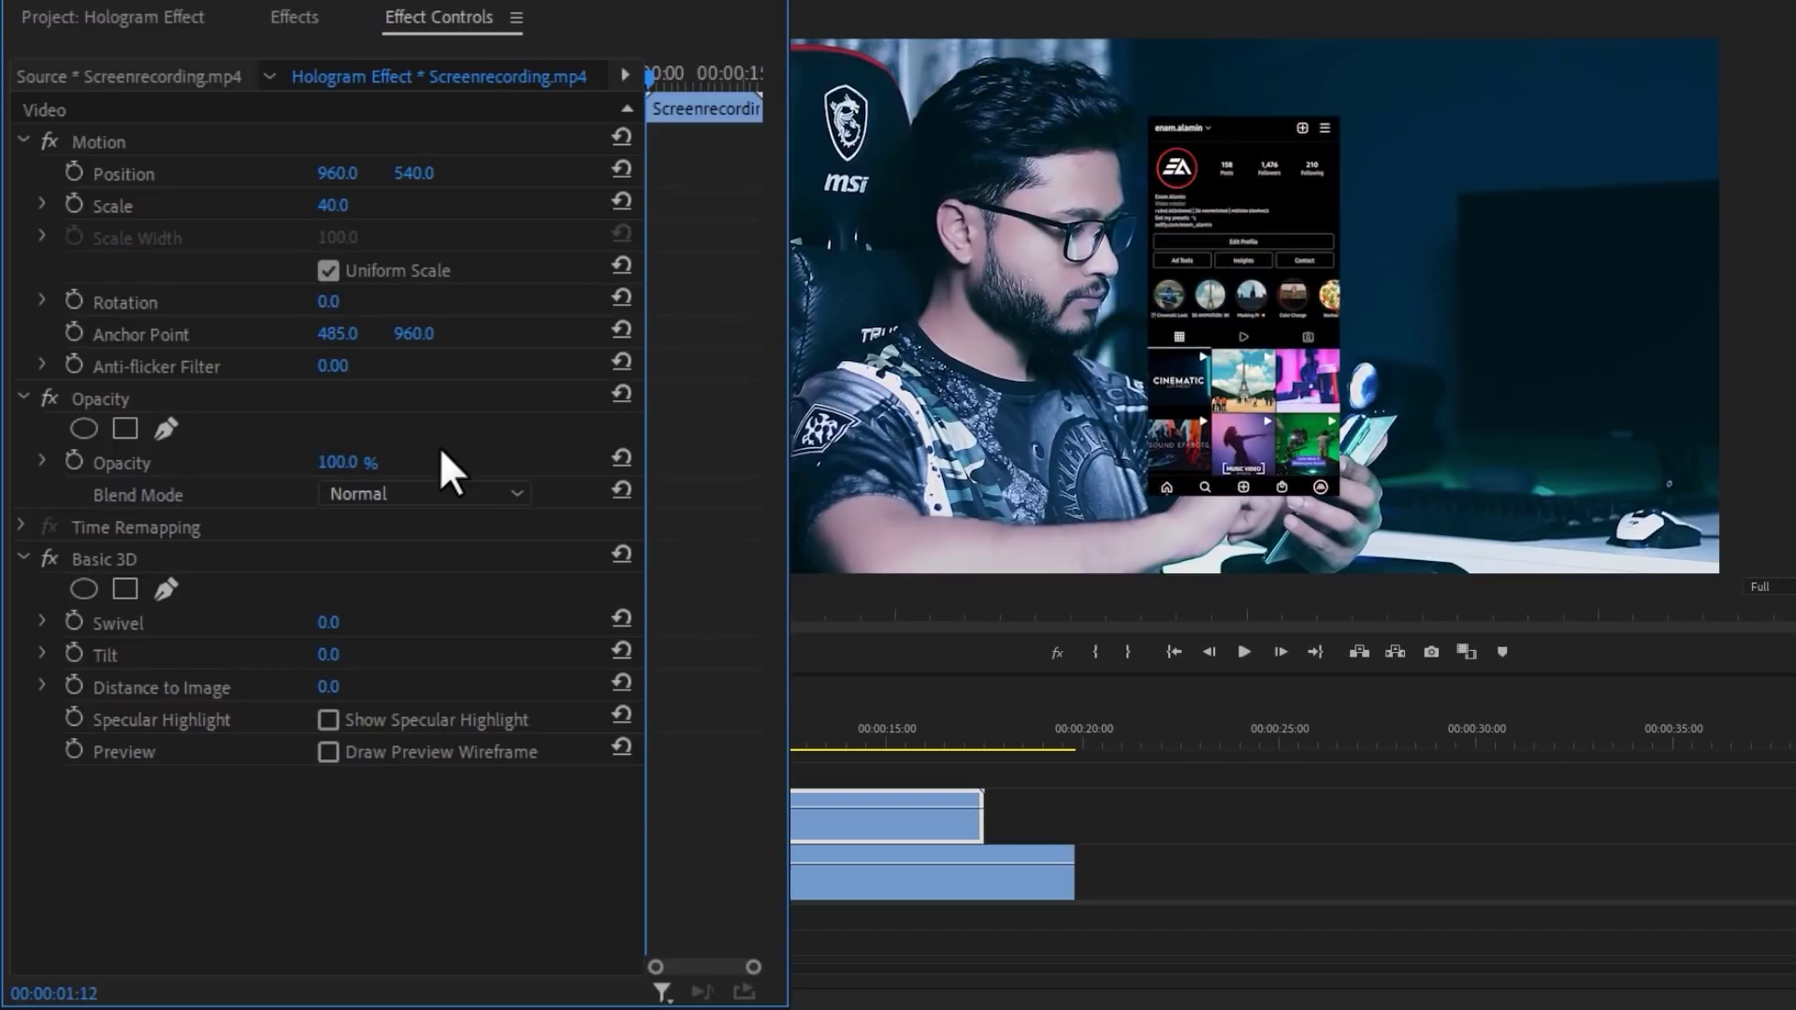
{"action": "left_click", "coordinate": [437, 480]}
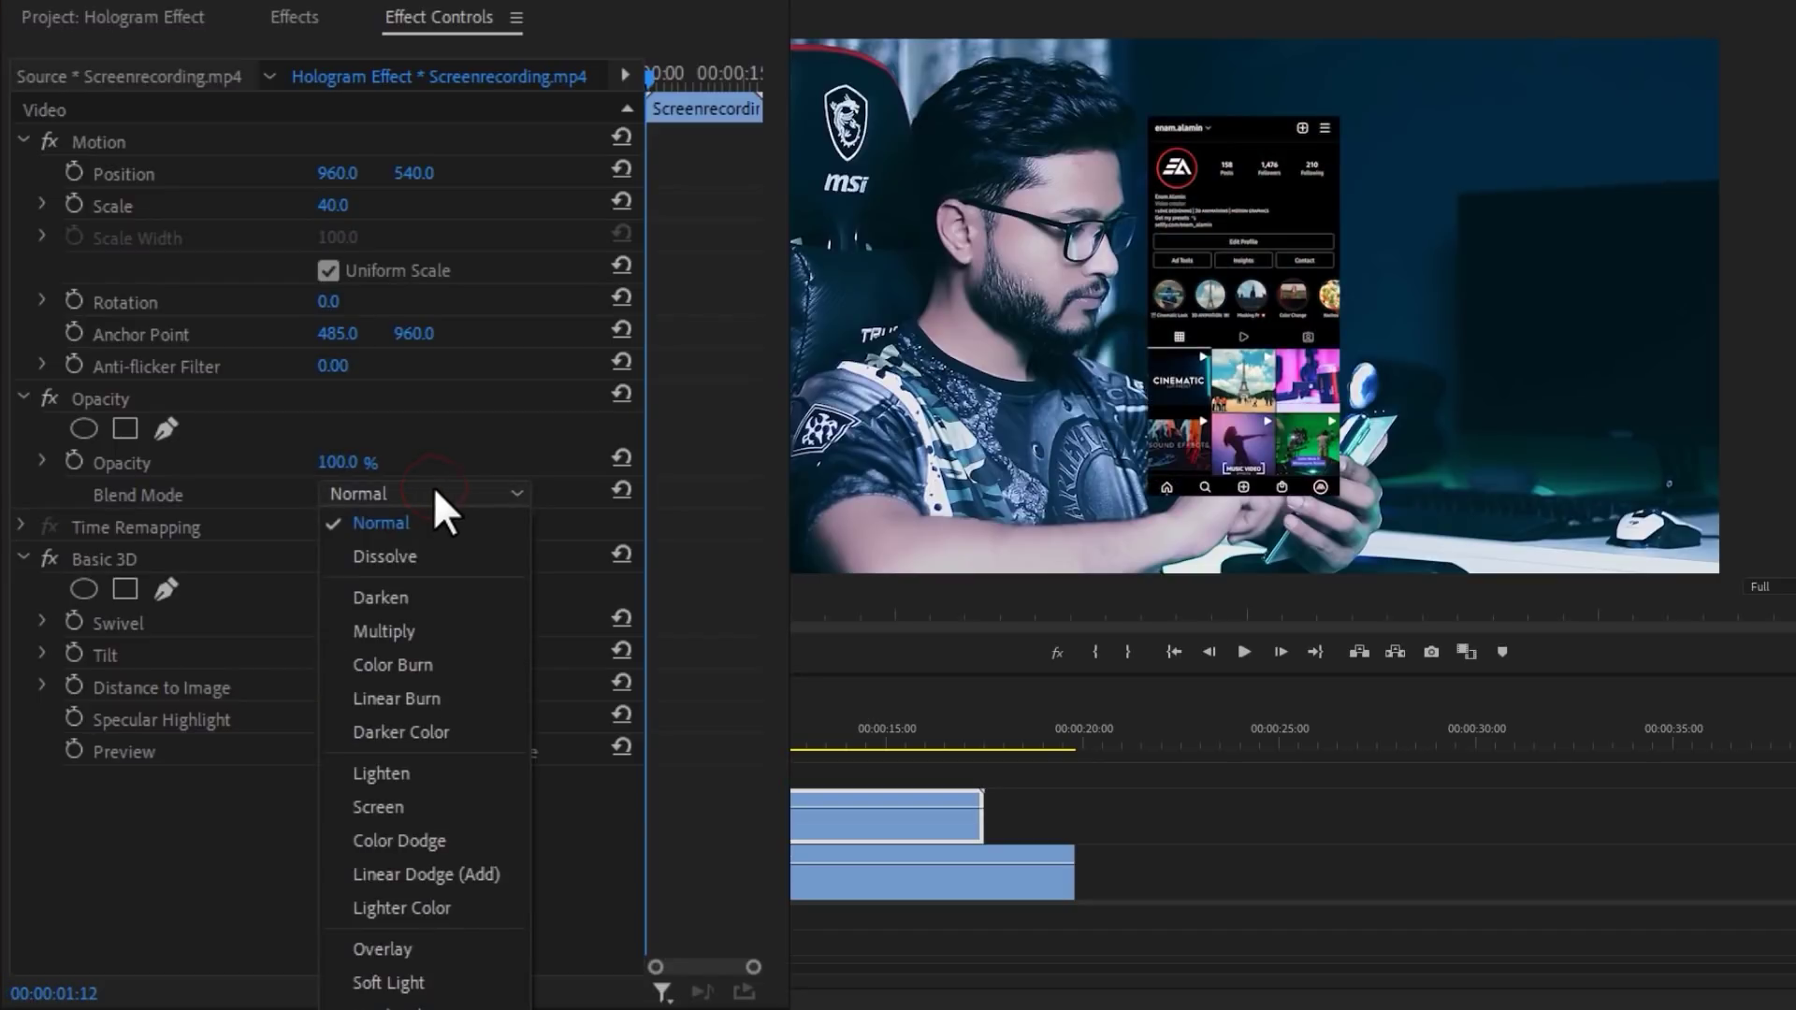
{"action": "left_click", "coordinate": [408, 811]}
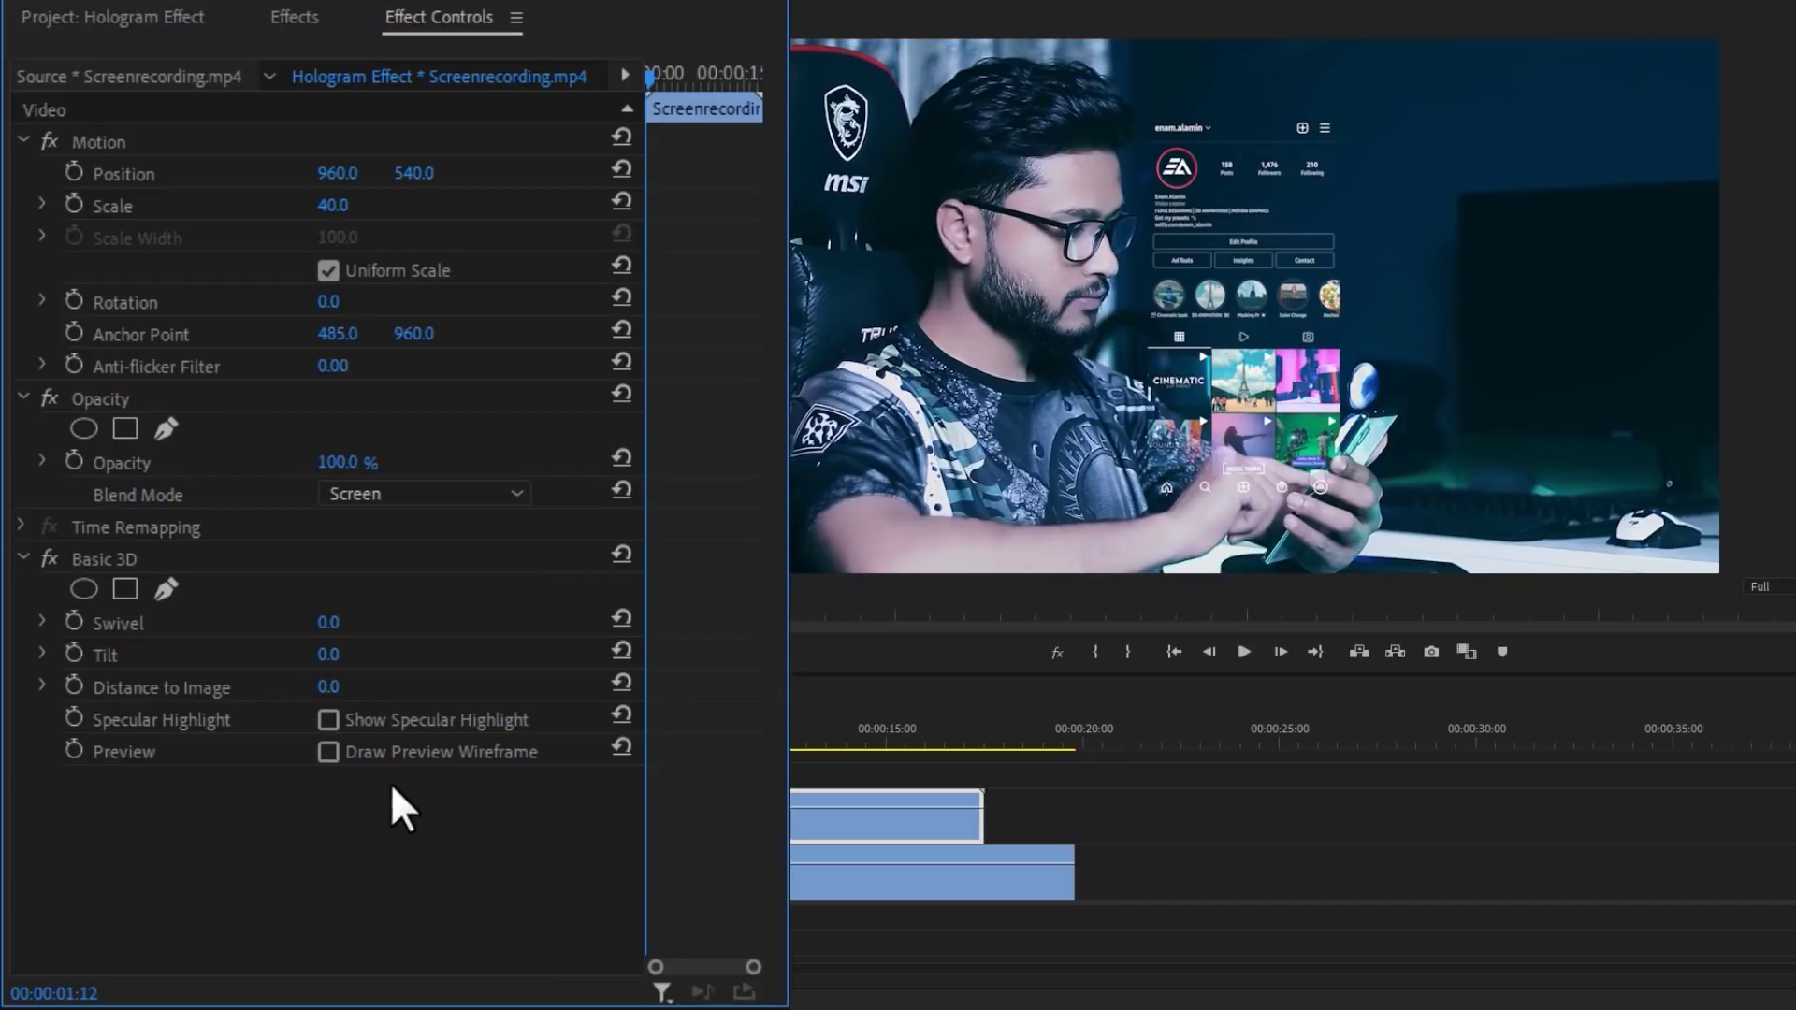
{"action": "left_click", "coordinate": [183, 560]}
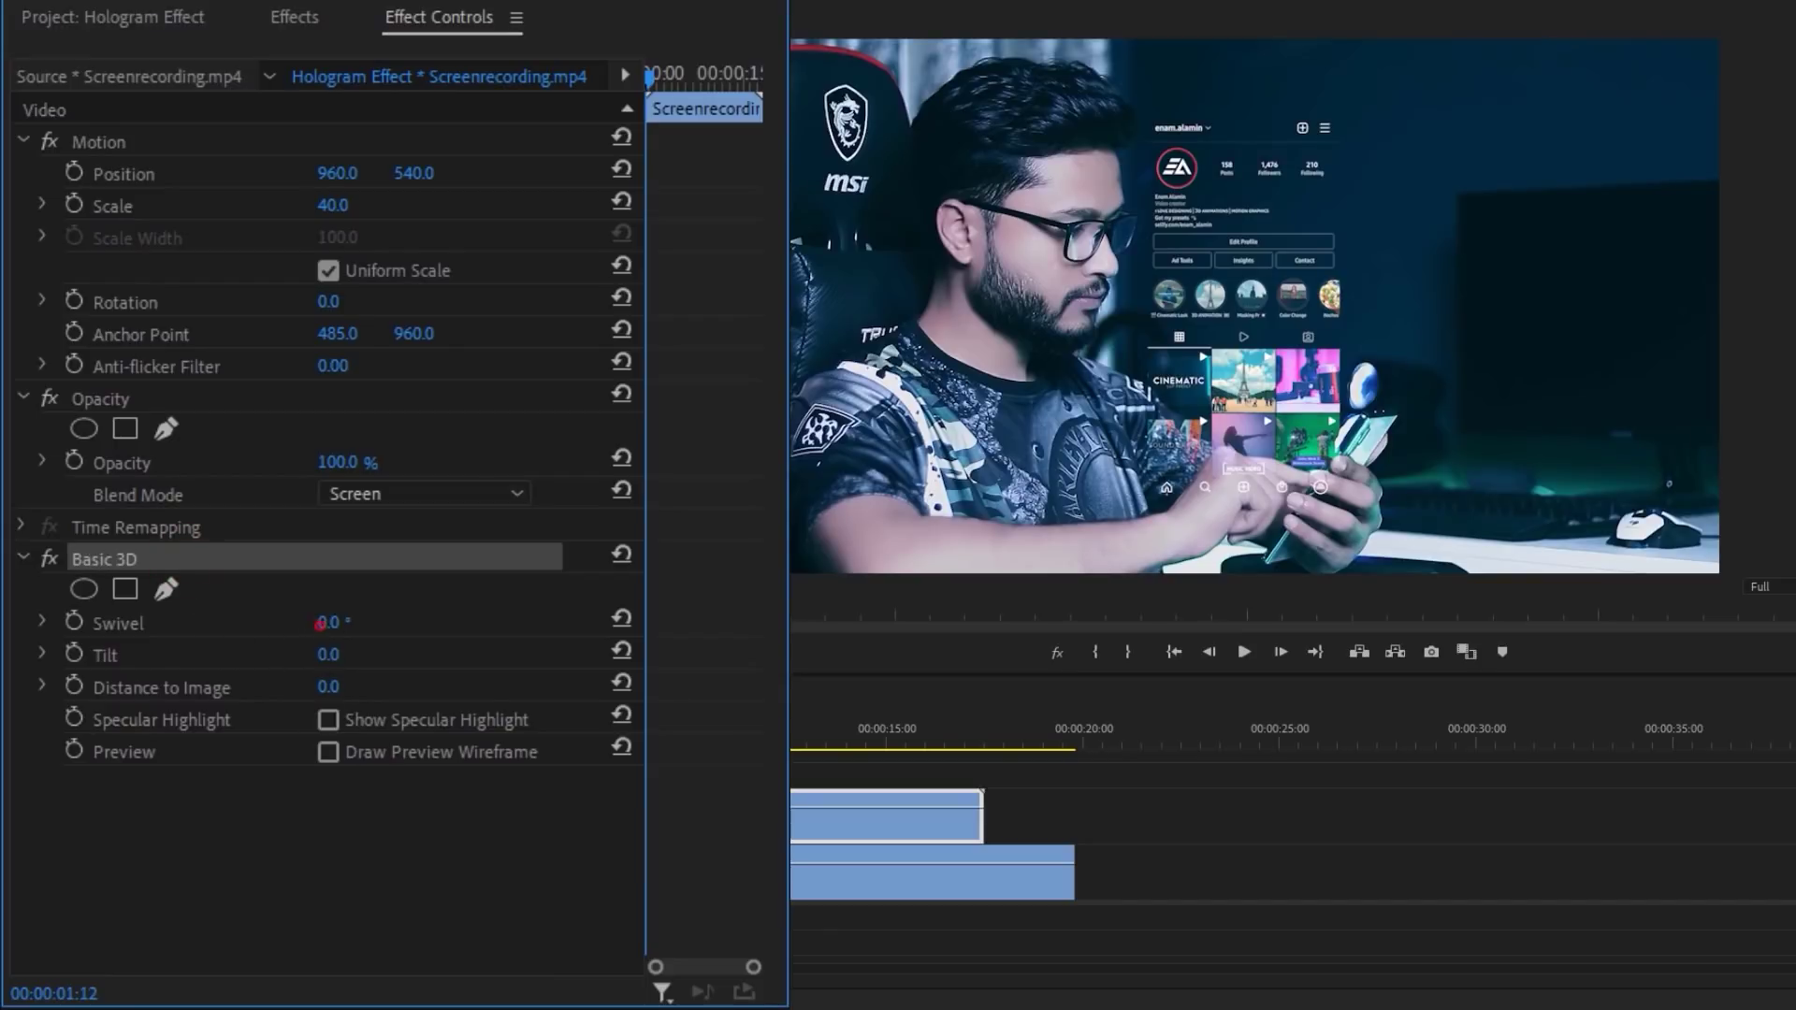
Step: Set Basic 3D Swivel to 65 and Tilt to -5, and move the panel to about 1272, 373
{"action": "left_click_drag", "start_coordinate": [319, 625], "coordinate": [380, 625]}
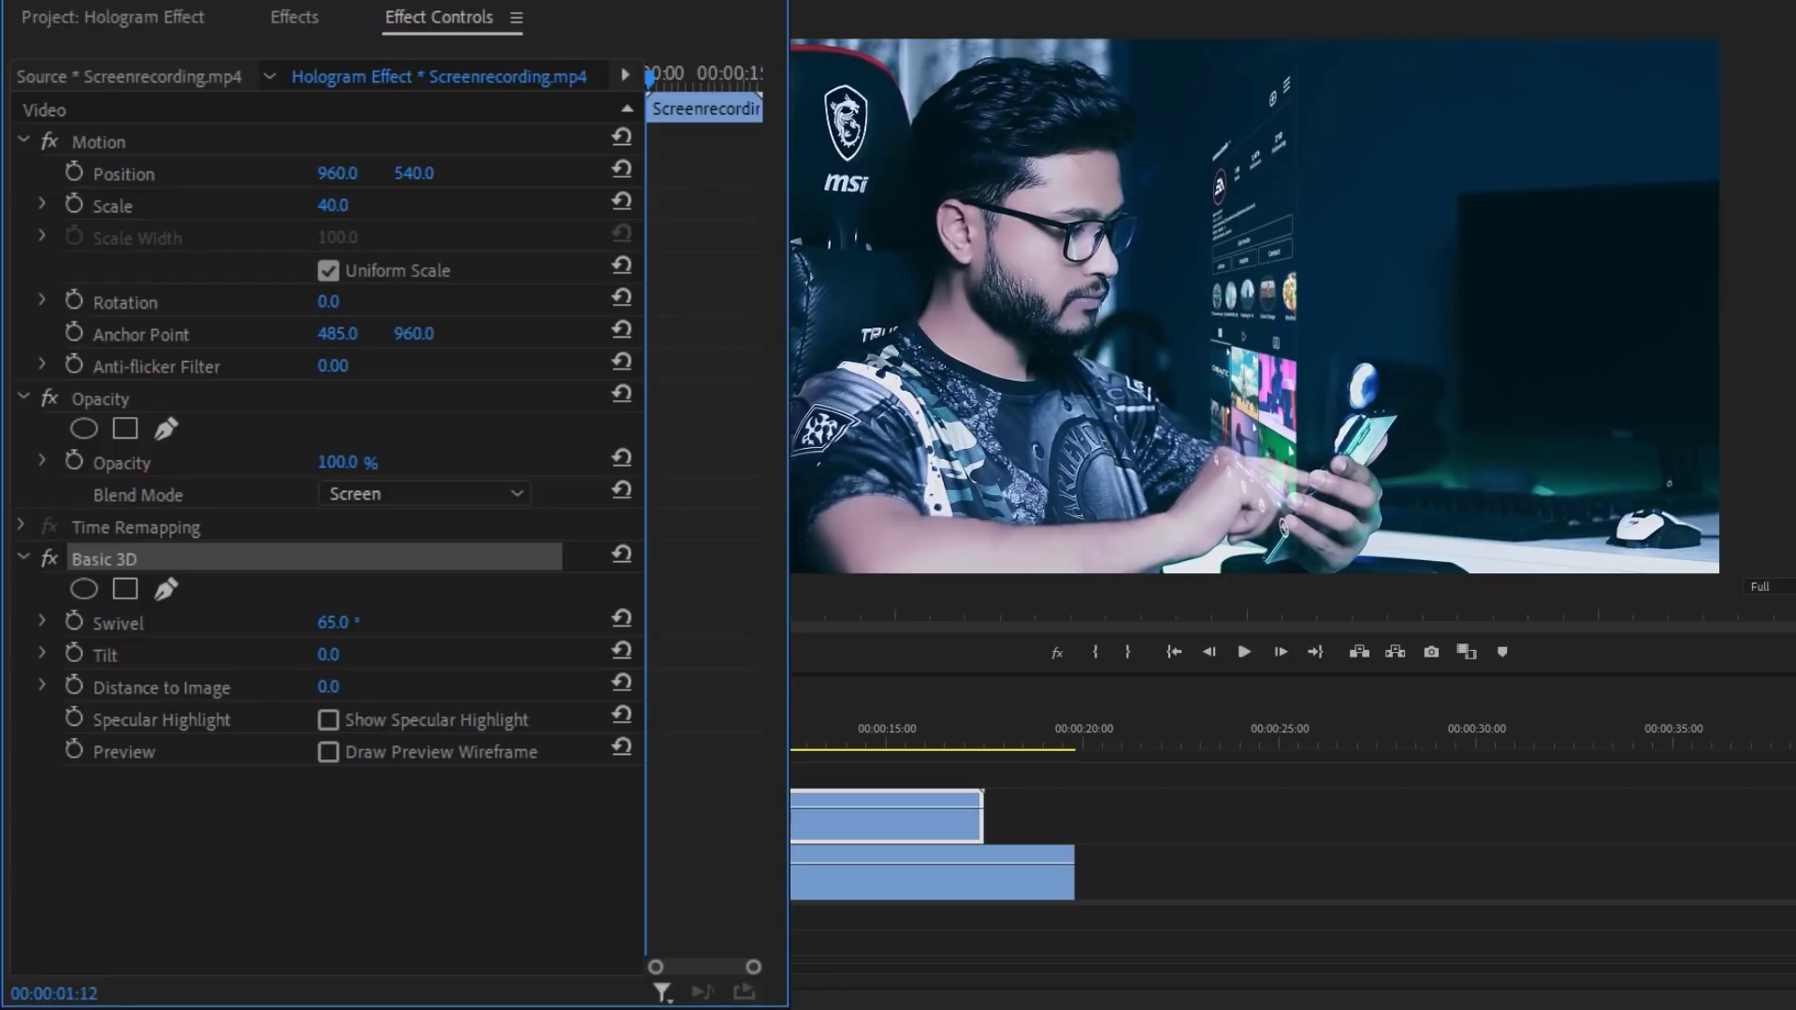
{"action": "left_click", "coordinate": [342, 655]}
{"action": "type", "text": "-5"}
{"action": "key", "text": "Return"}
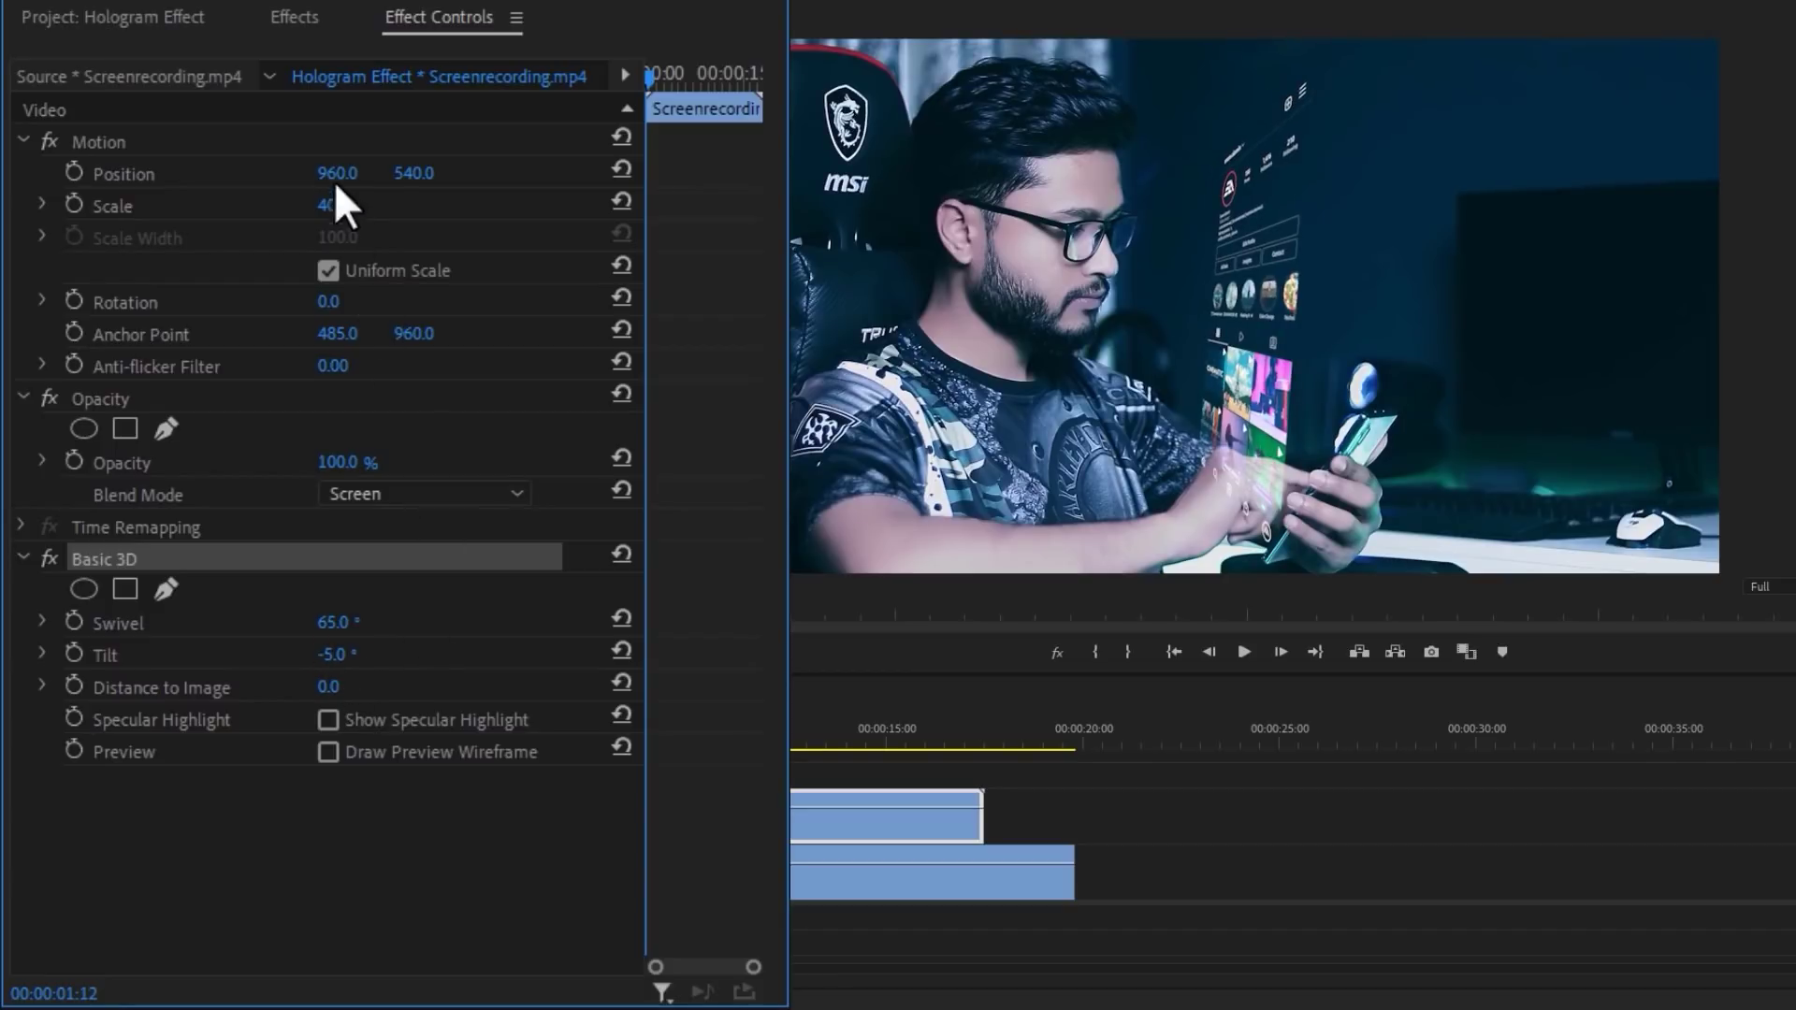
{"action": "left_click_drag", "start_coordinate": [334, 182], "coordinate": [400, 172]}
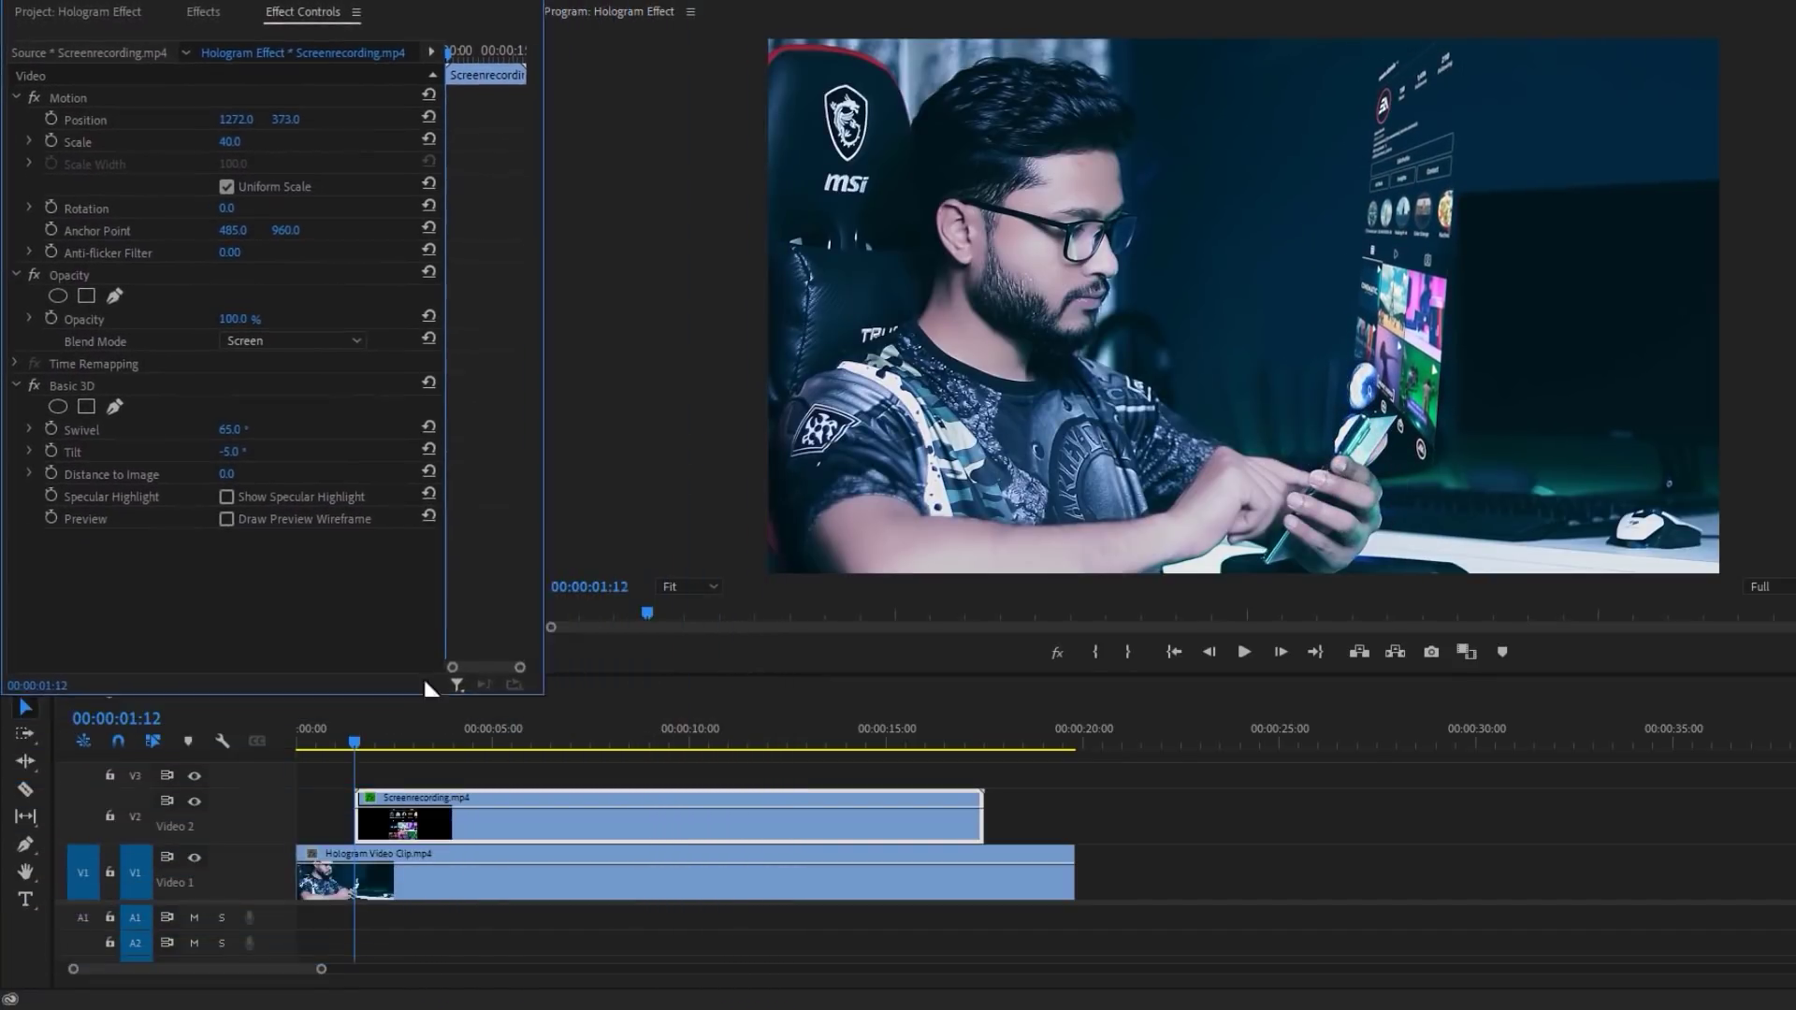
{"action": "left_click_drag", "start_coordinate": [353, 736], "coordinate": [519, 745]}
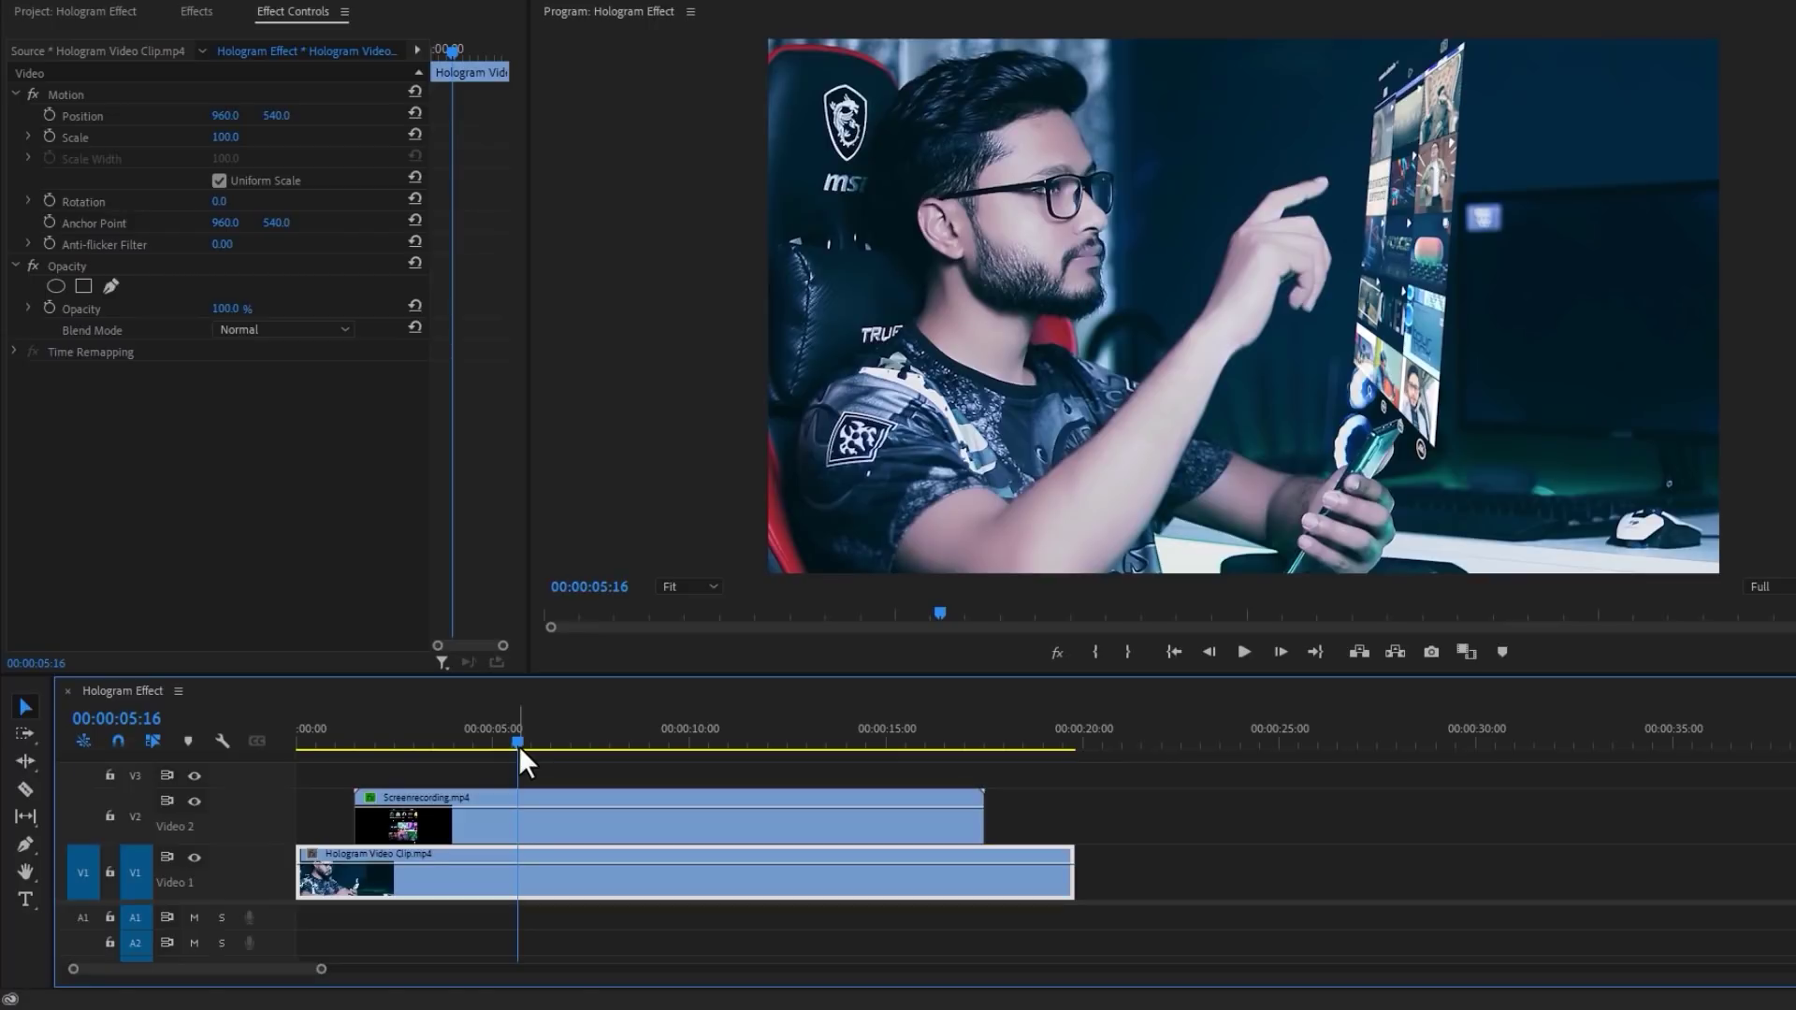
Step: Select both clips and choose Replace With After Effects Composition
{"action": "left_click_drag", "start_coordinate": [351, 772], "coordinate": [480, 885]}
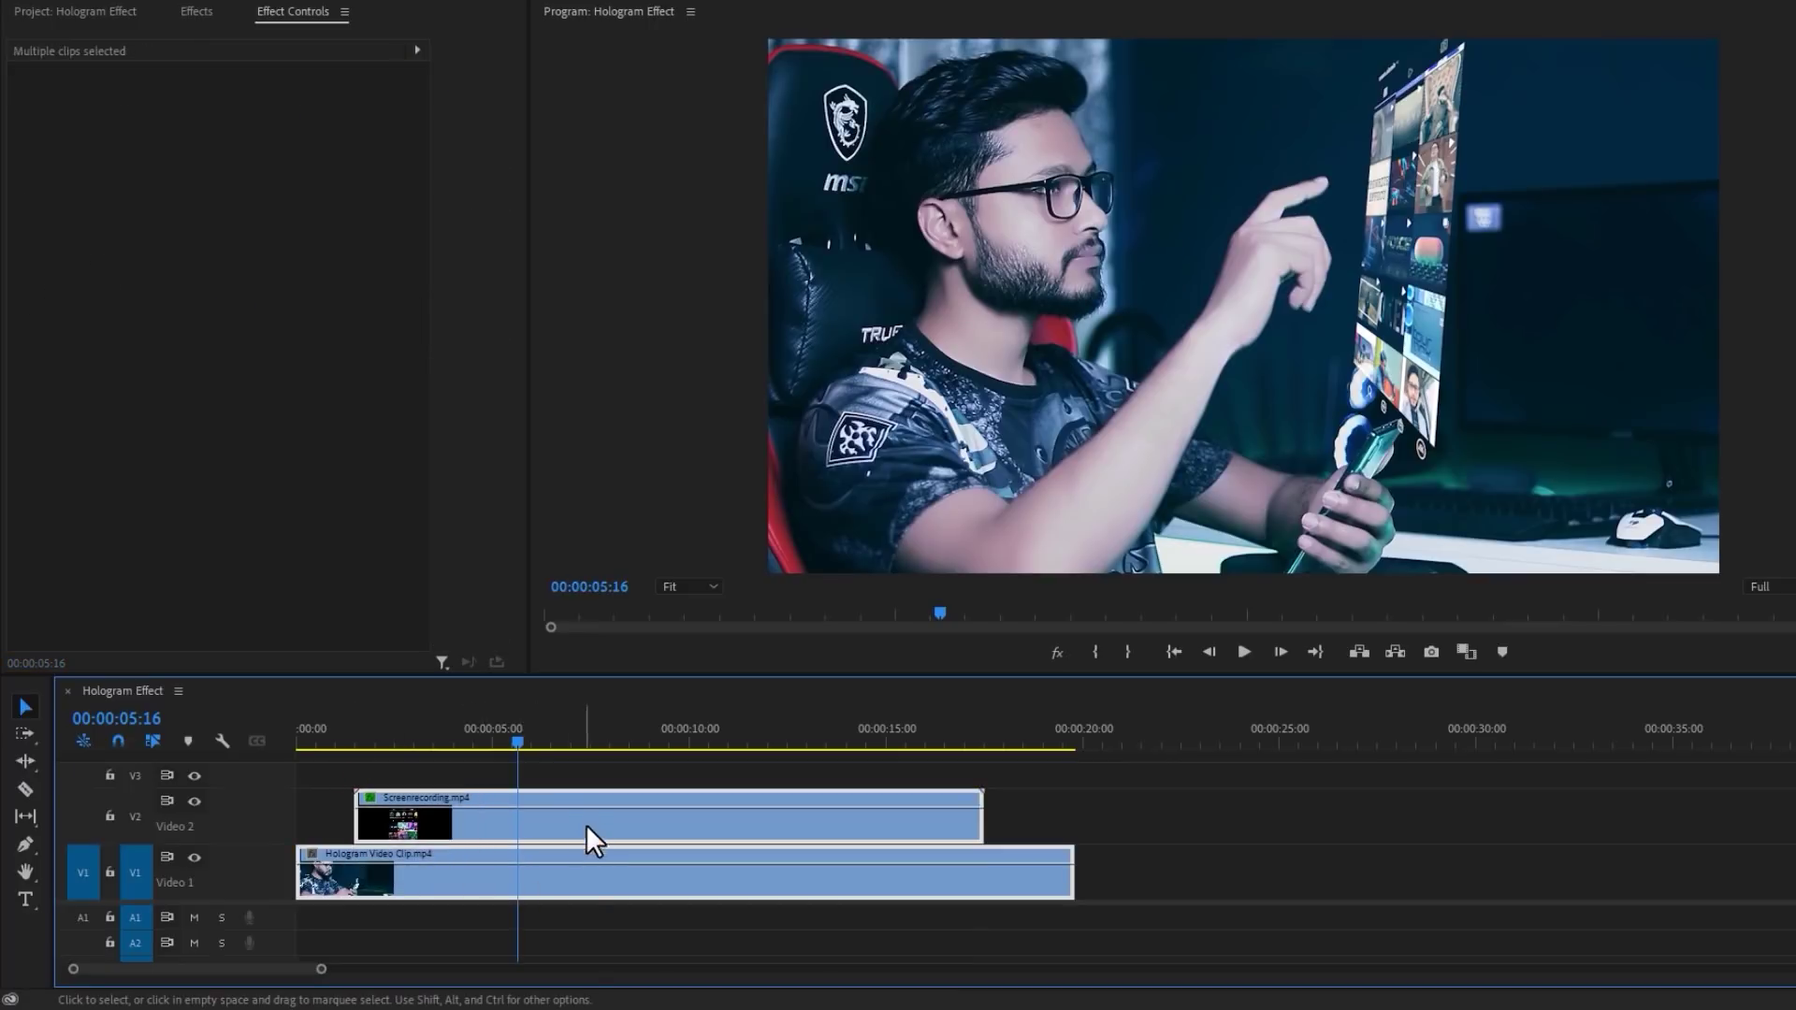
{"action": "right_click", "coordinate": [592, 816]}
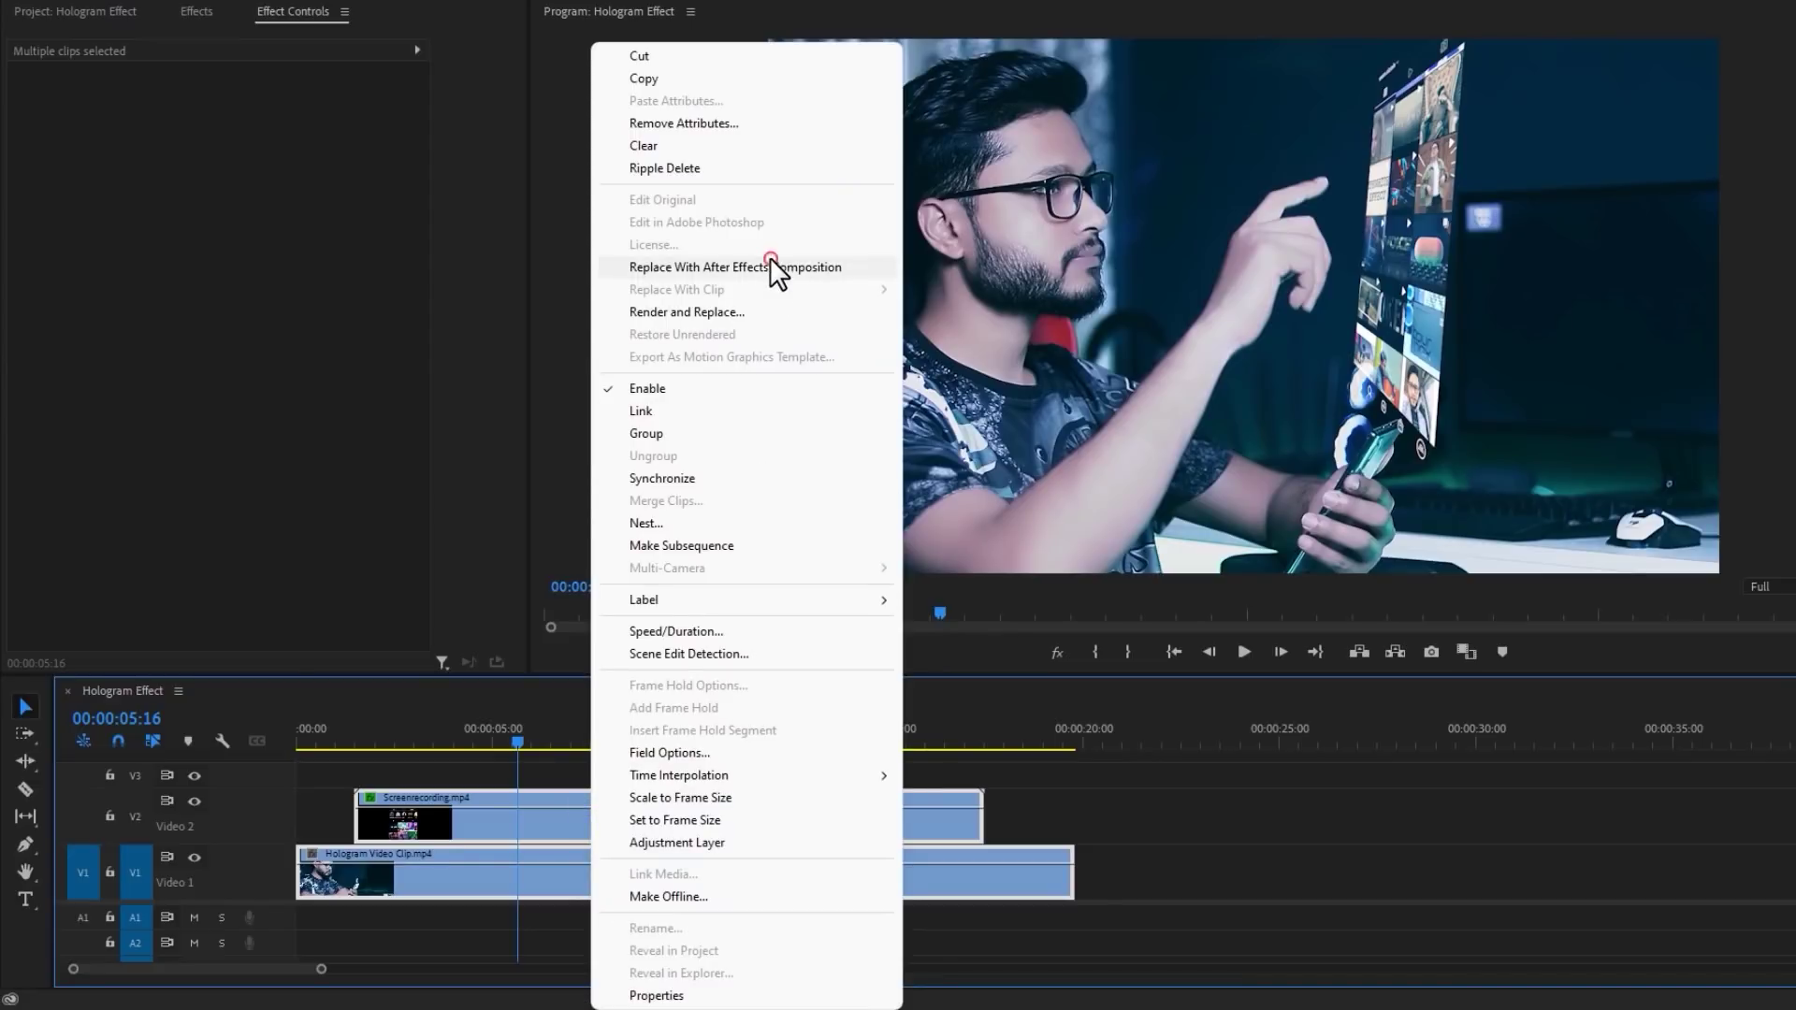
{"action": "left_click", "coordinate": [770, 264]}
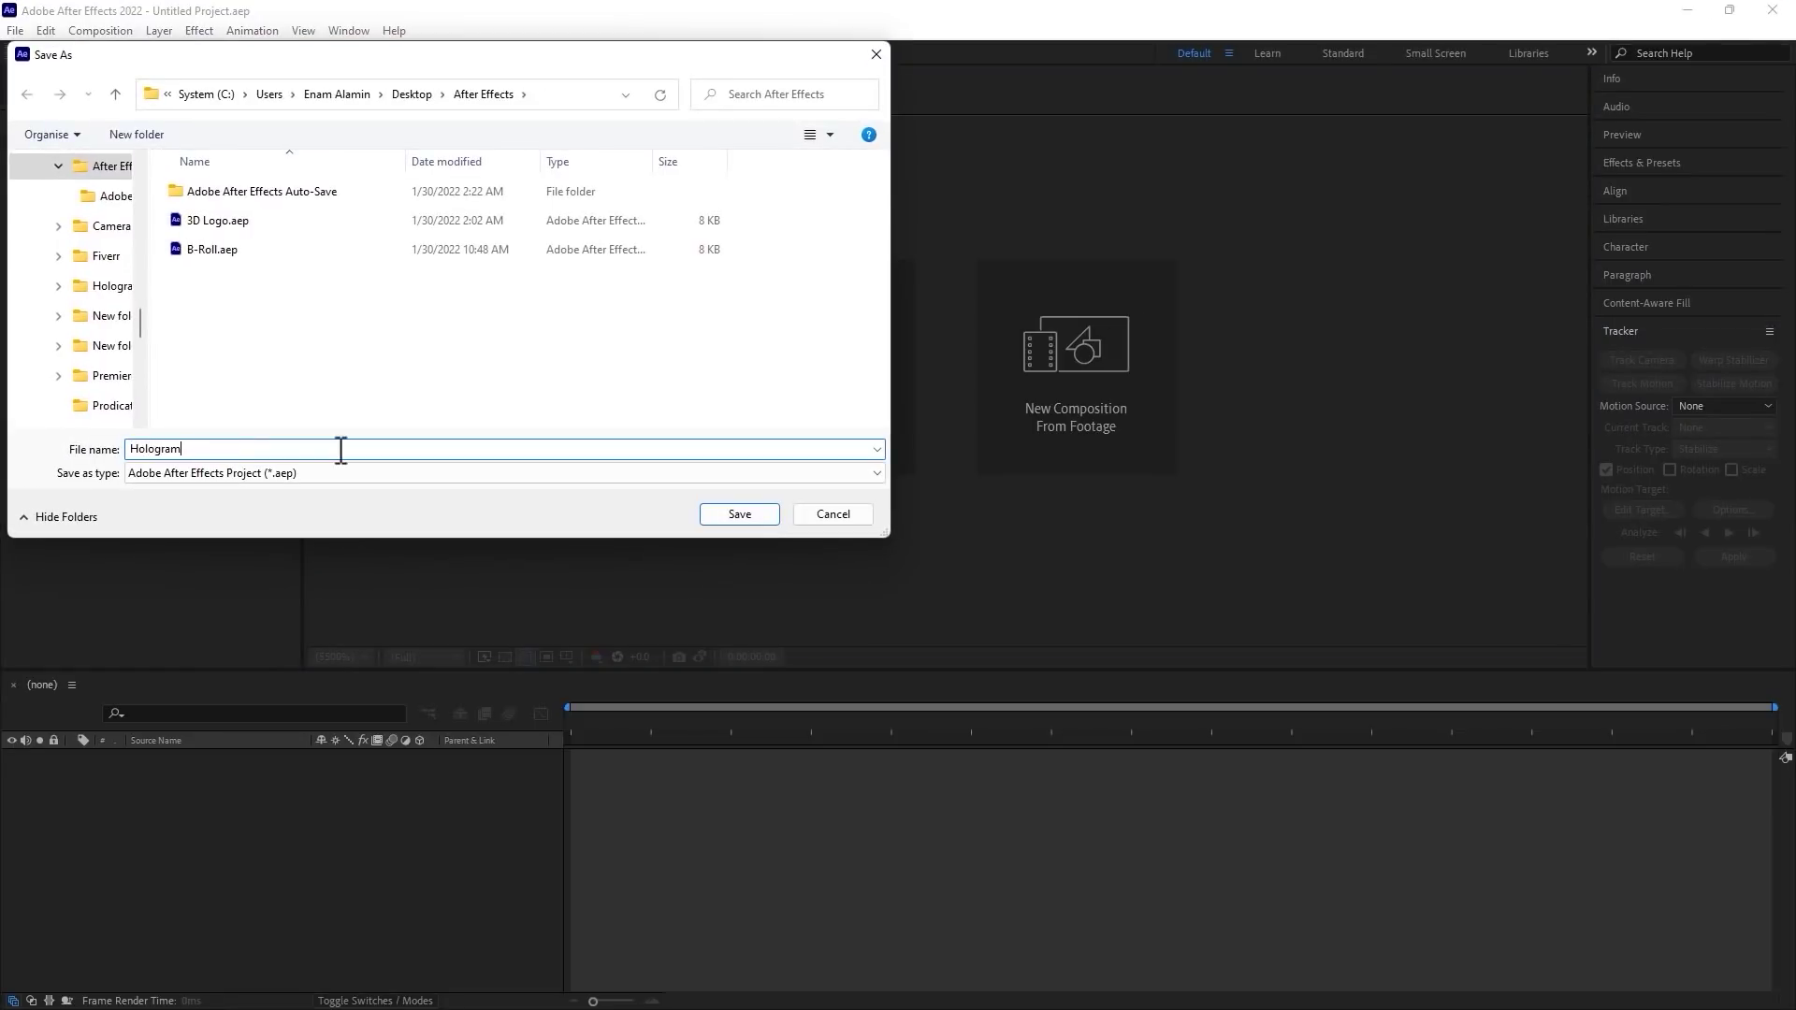
Step: Save the new After Effects project as Hologram and scrub ahead to check the screen overlay
{"action": "left_click", "coordinate": [739, 513]}
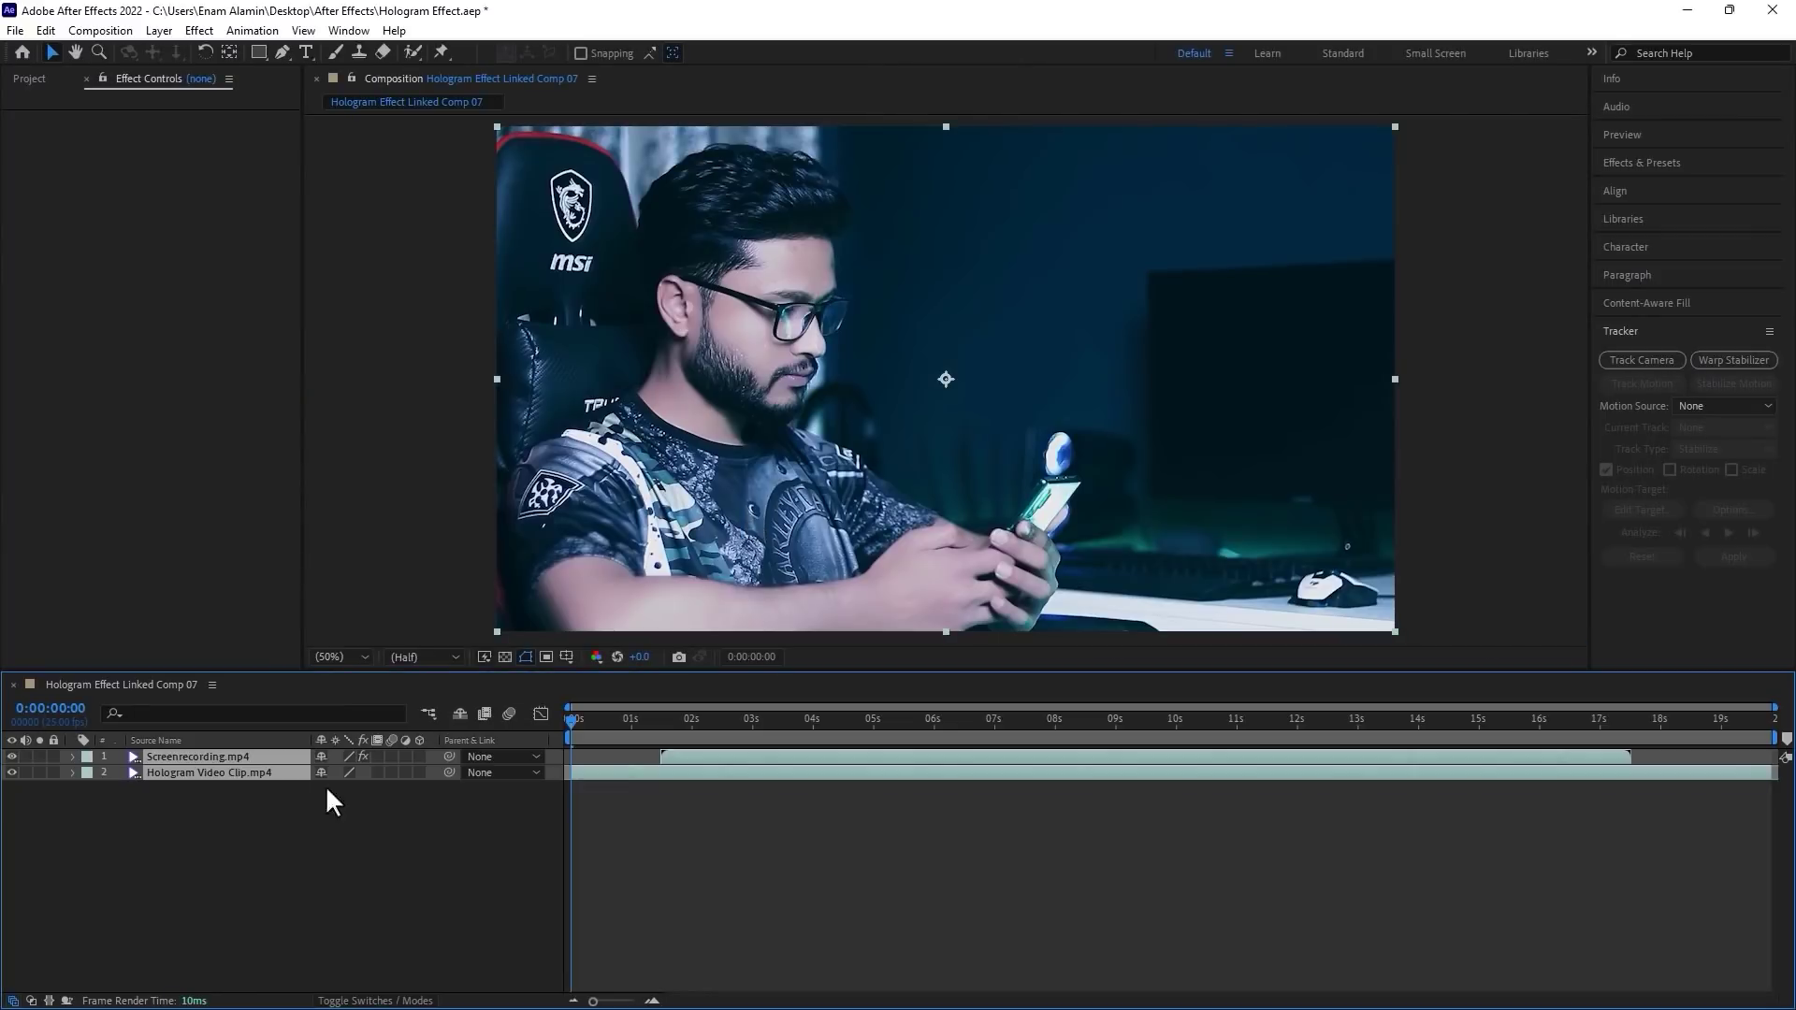
{"action": "left_click", "coordinate": [279, 794]}
{"action": "left_click", "coordinate": [251, 773]}
{"action": "left_click", "coordinate": [260, 755]}
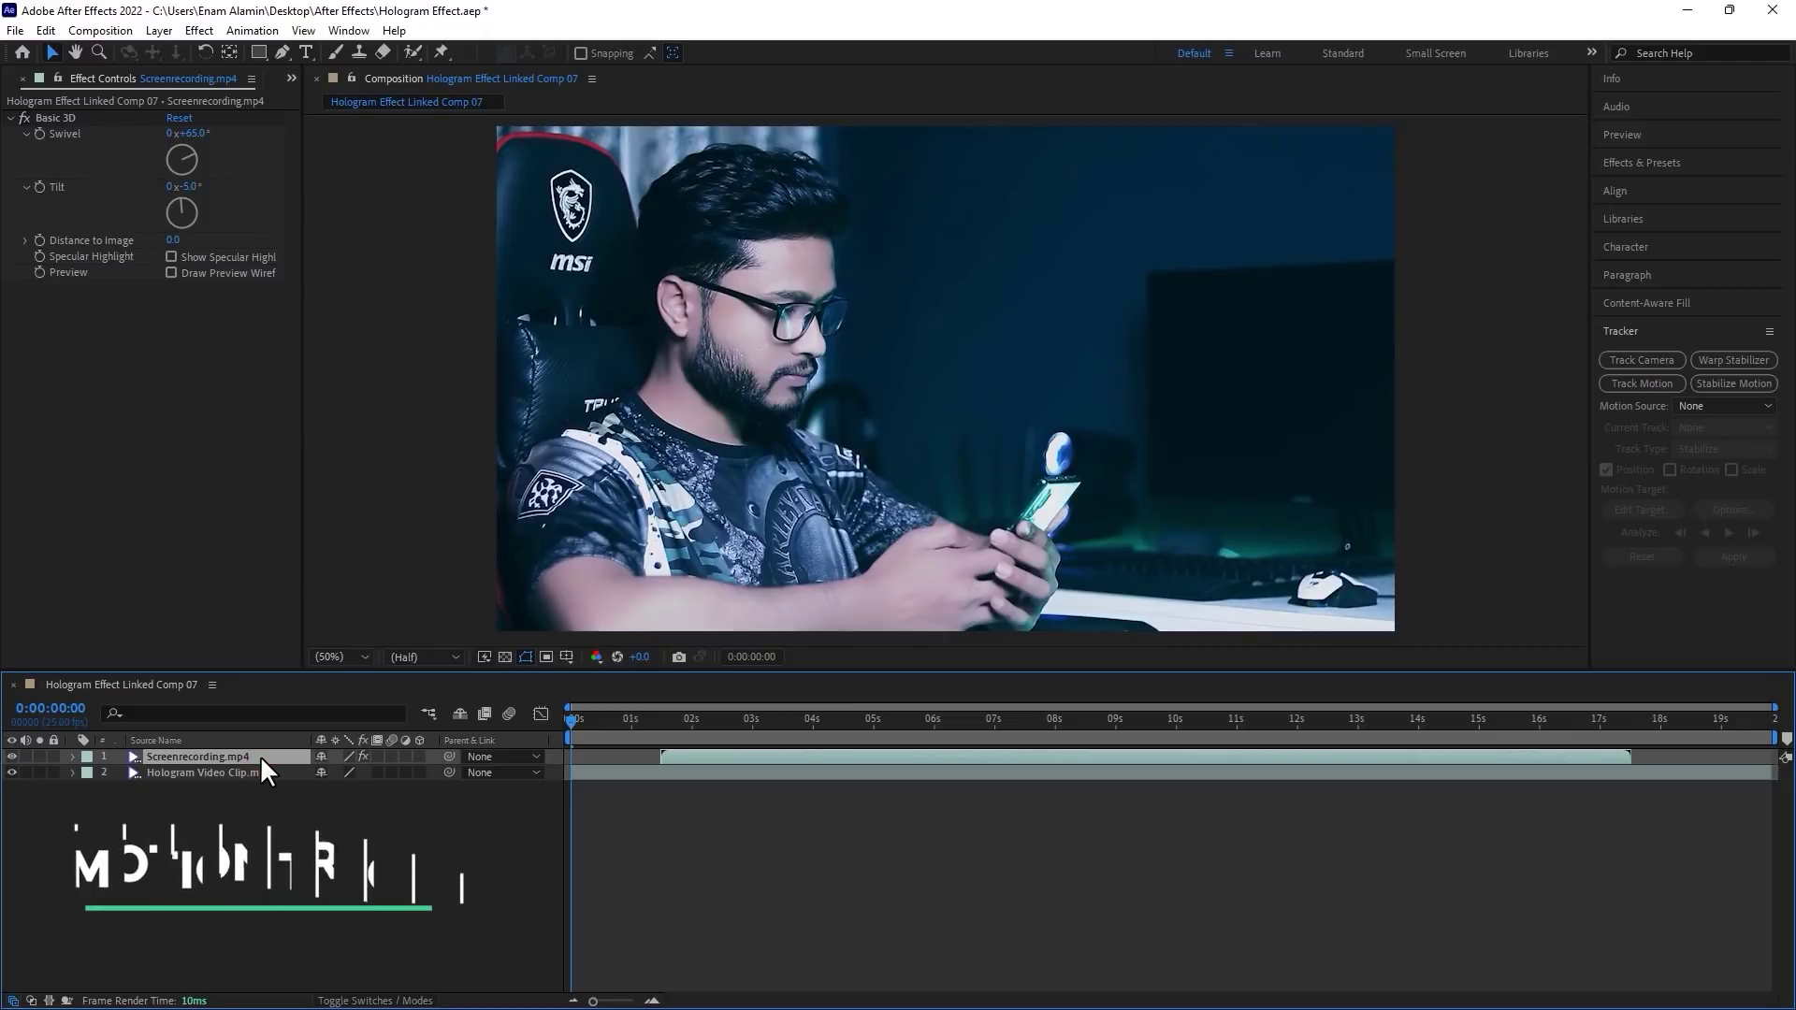
{"action": "left_click_drag", "start_coordinate": [652, 723], "coordinate": [908, 802]}
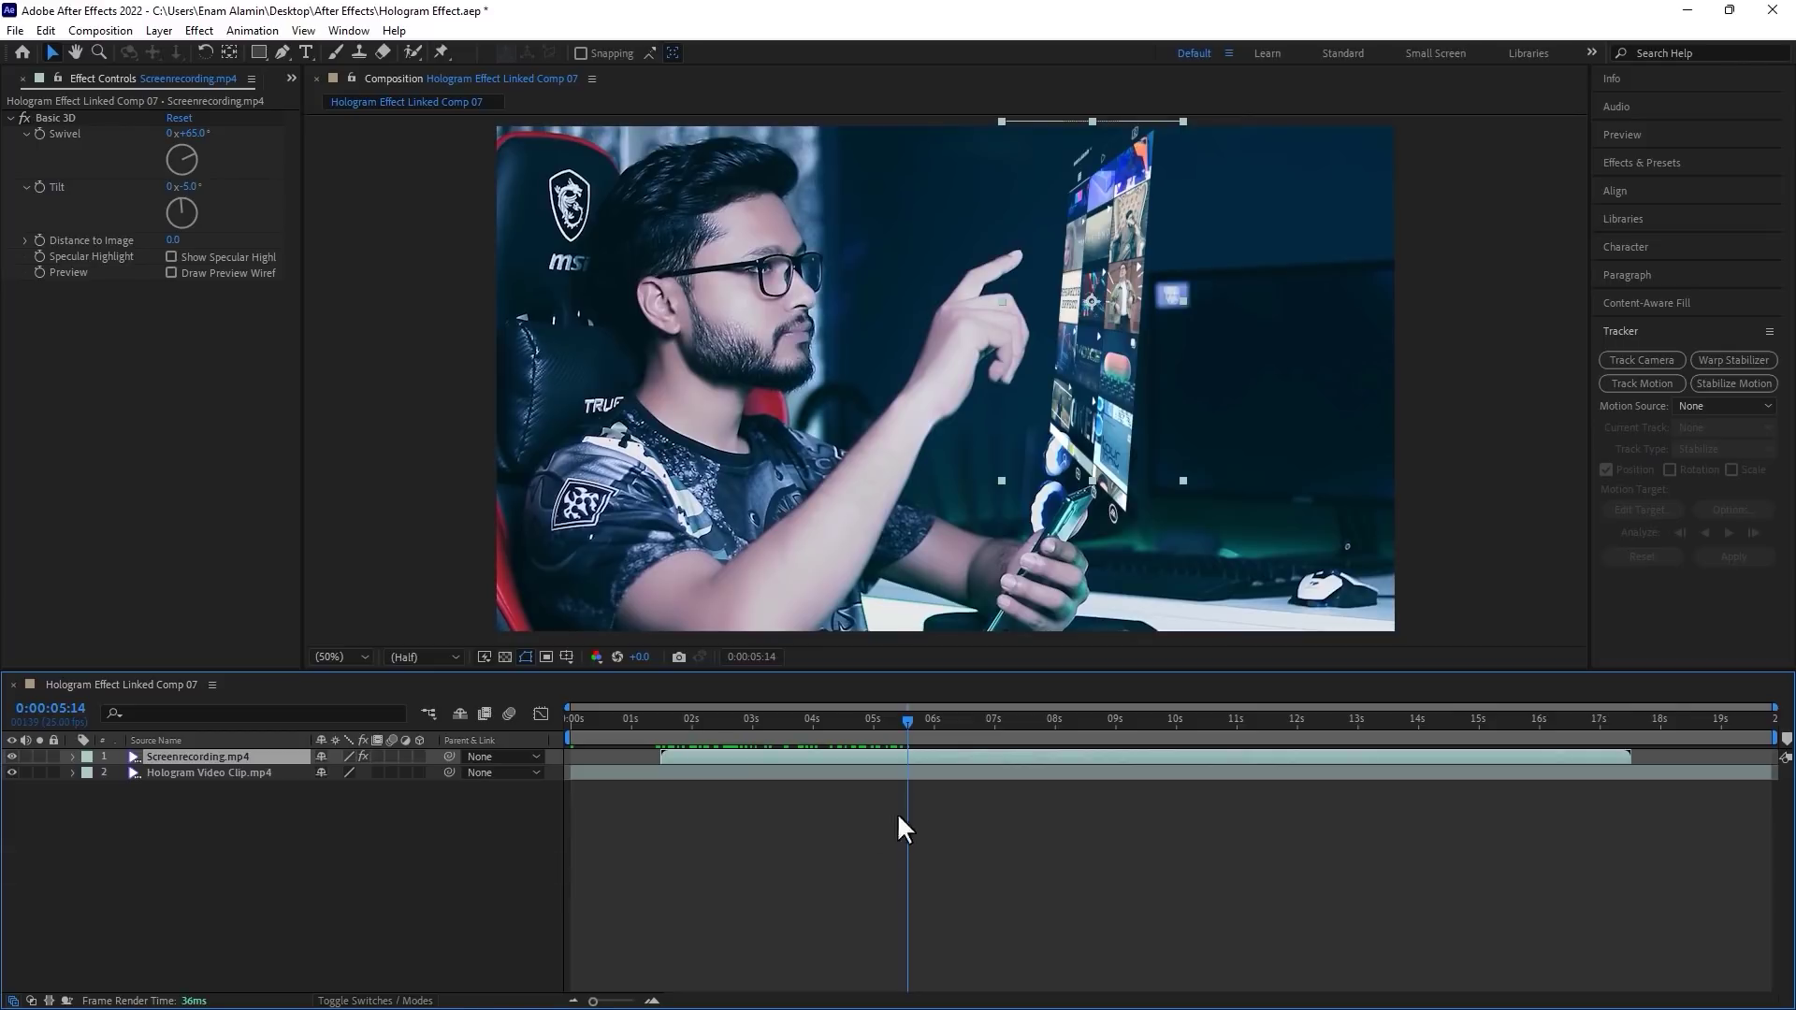
Step: Select the Hologram Video Clip layer and bring up the Tracker panel
{"action": "left_click", "coordinate": [228, 775]}
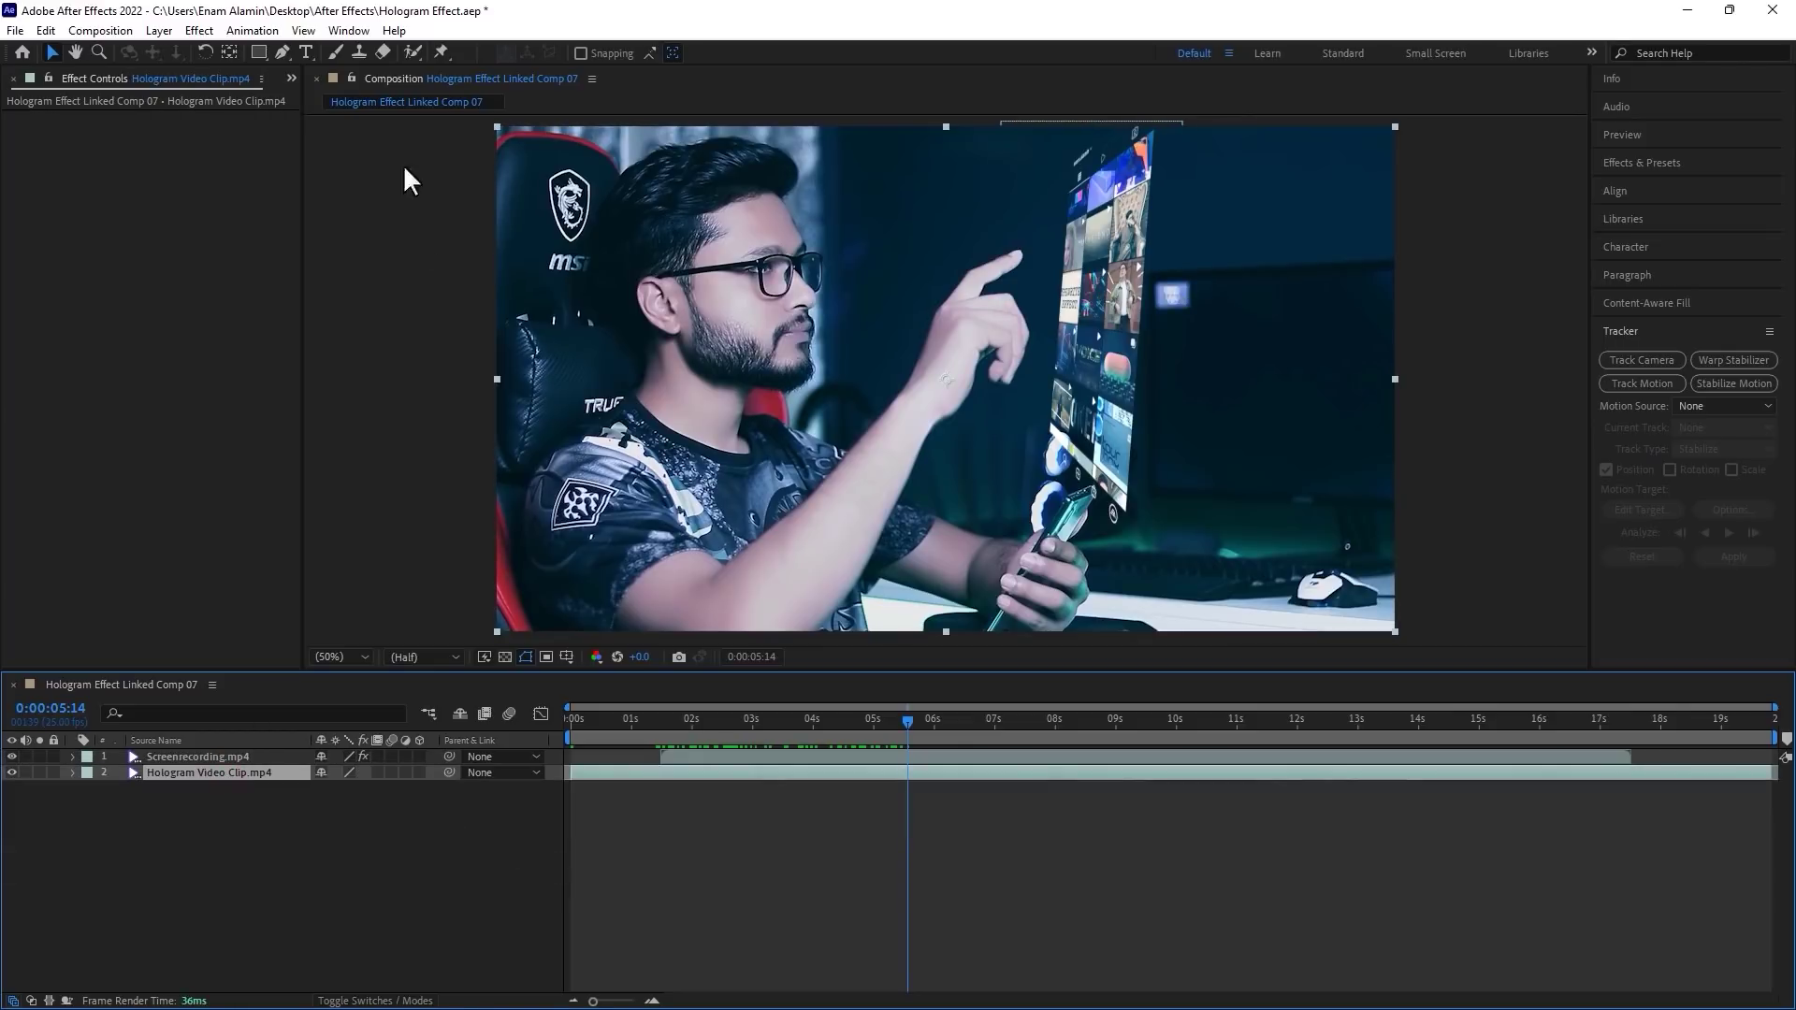
{"action": "left_click", "coordinate": [365, 34]}
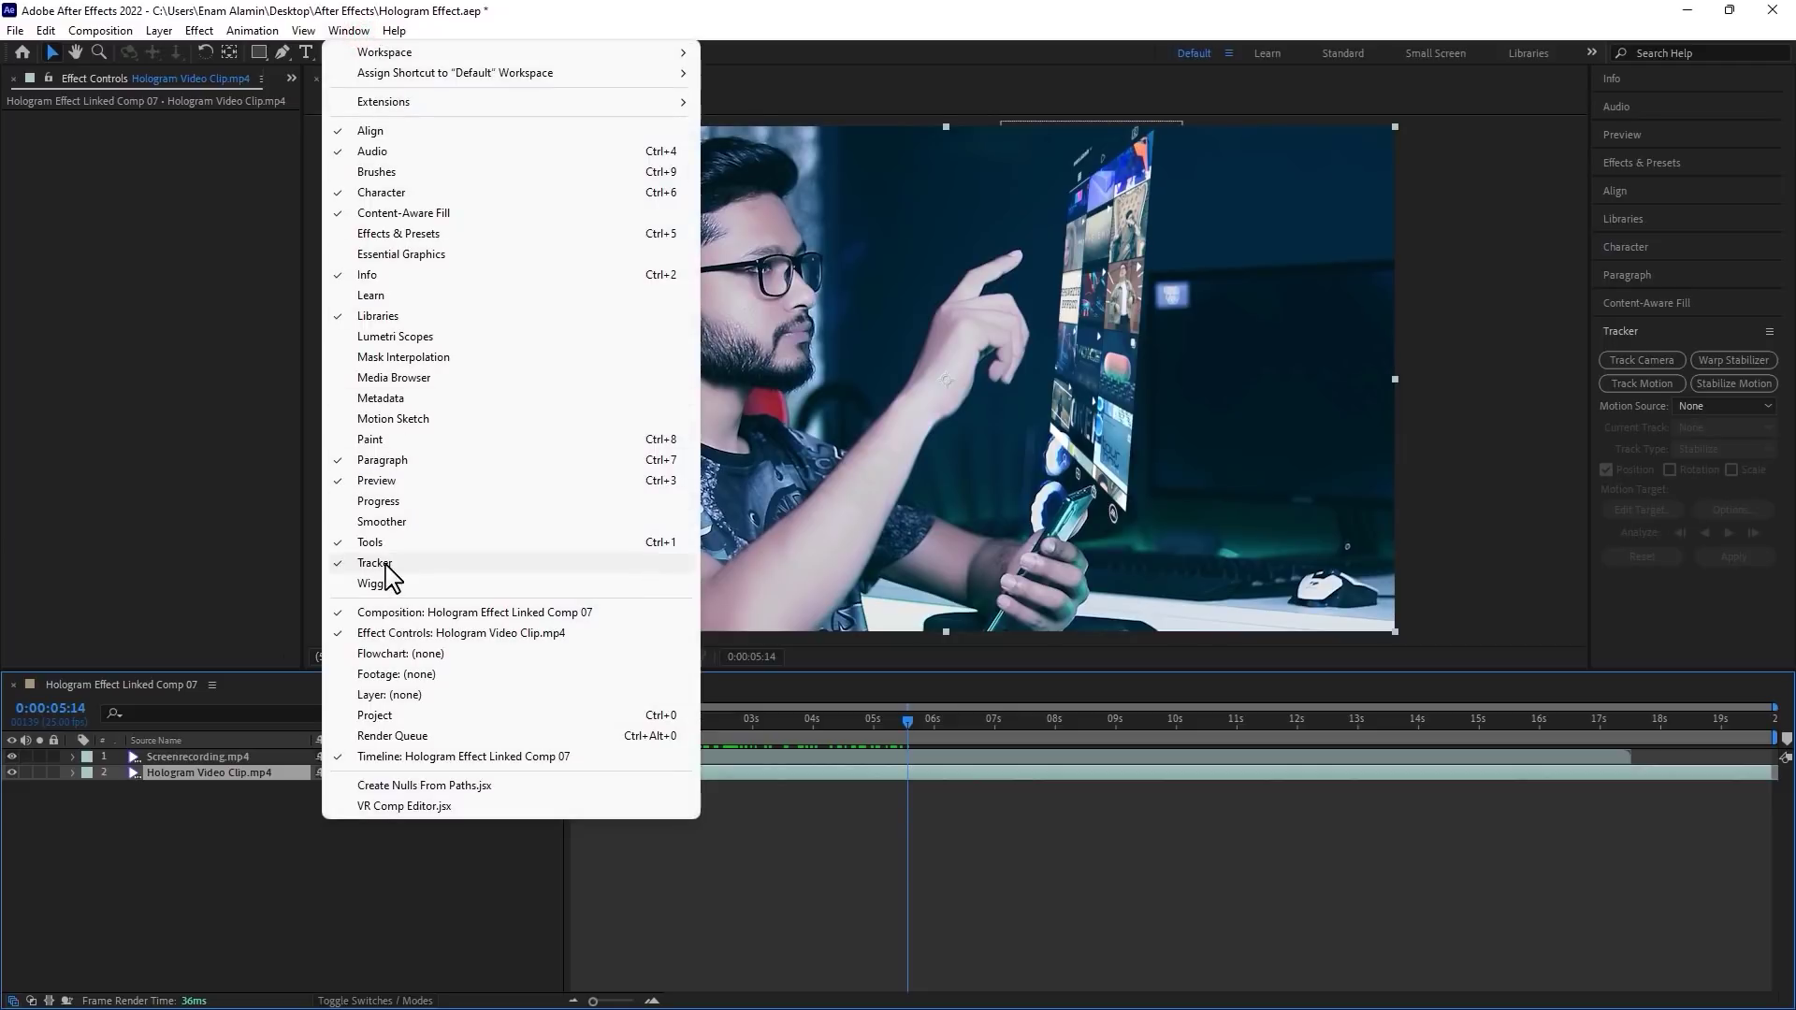
{"action": "left_click", "coordinate": [1731, 616]}
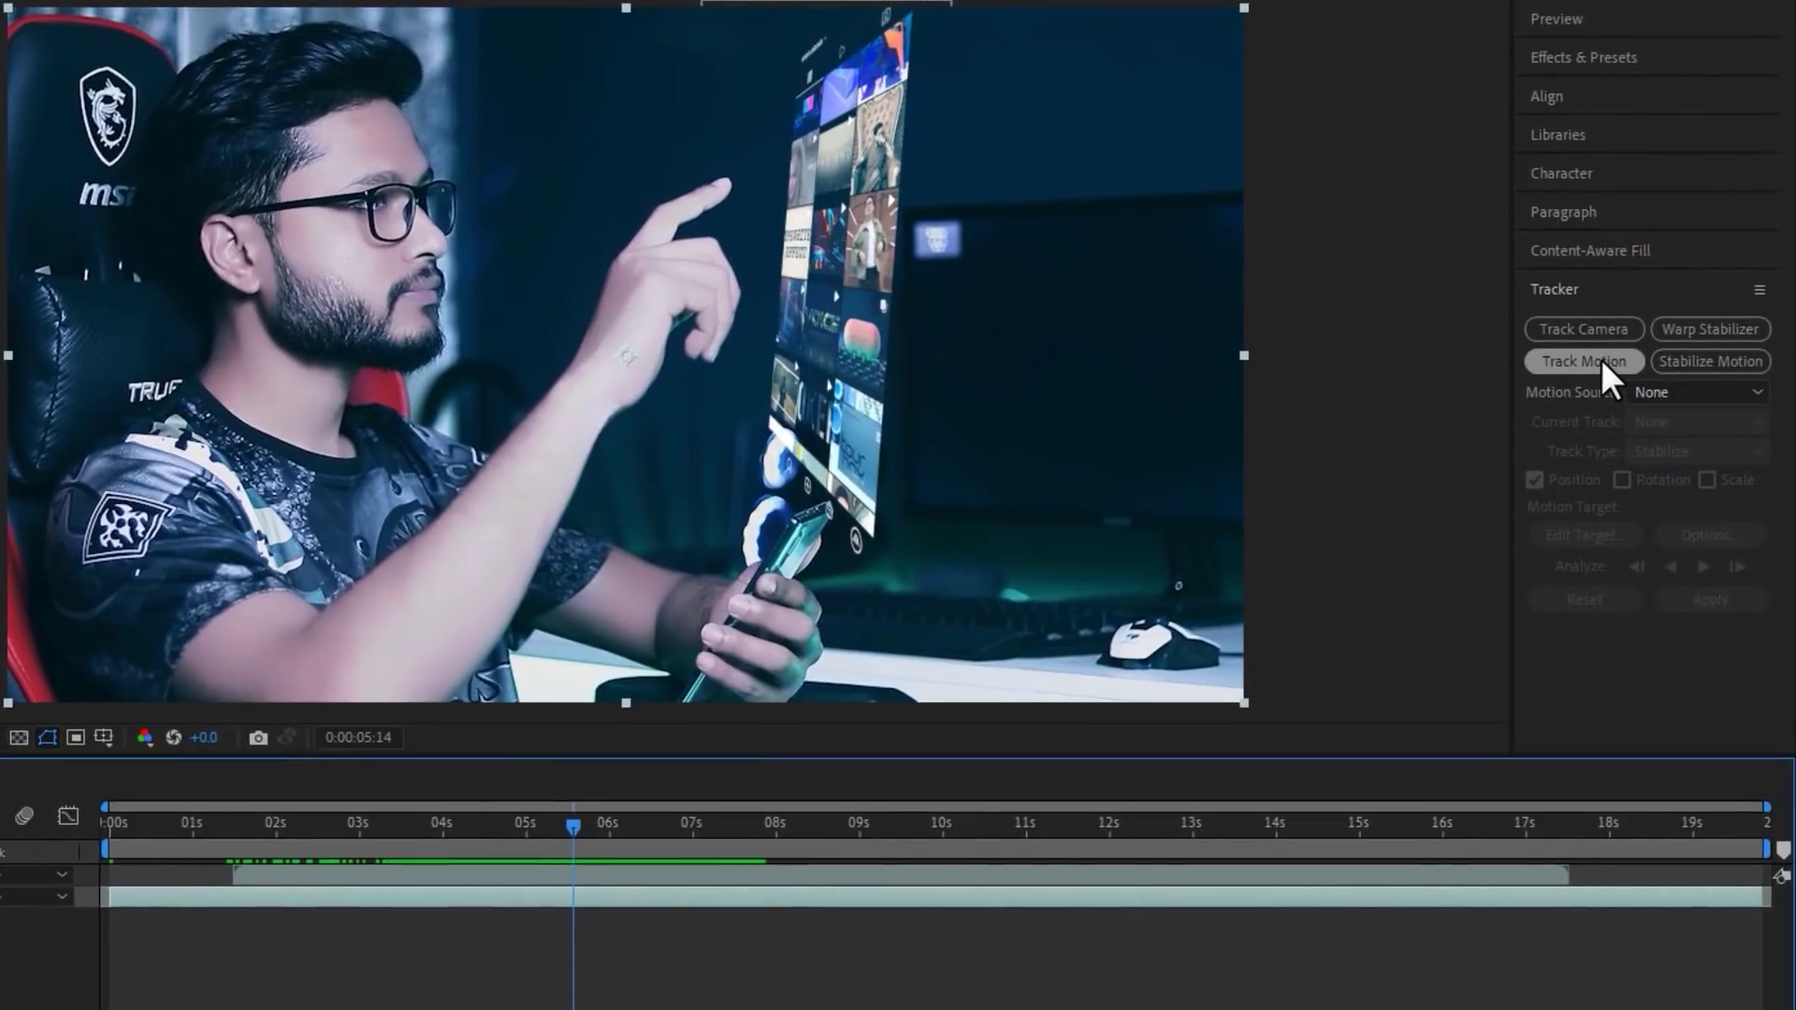
Step: Place Track Point 1 on the thumb near the clip start, analyze forward, then stop
{"action": "left_click", "coordinate": [1627, 372]}
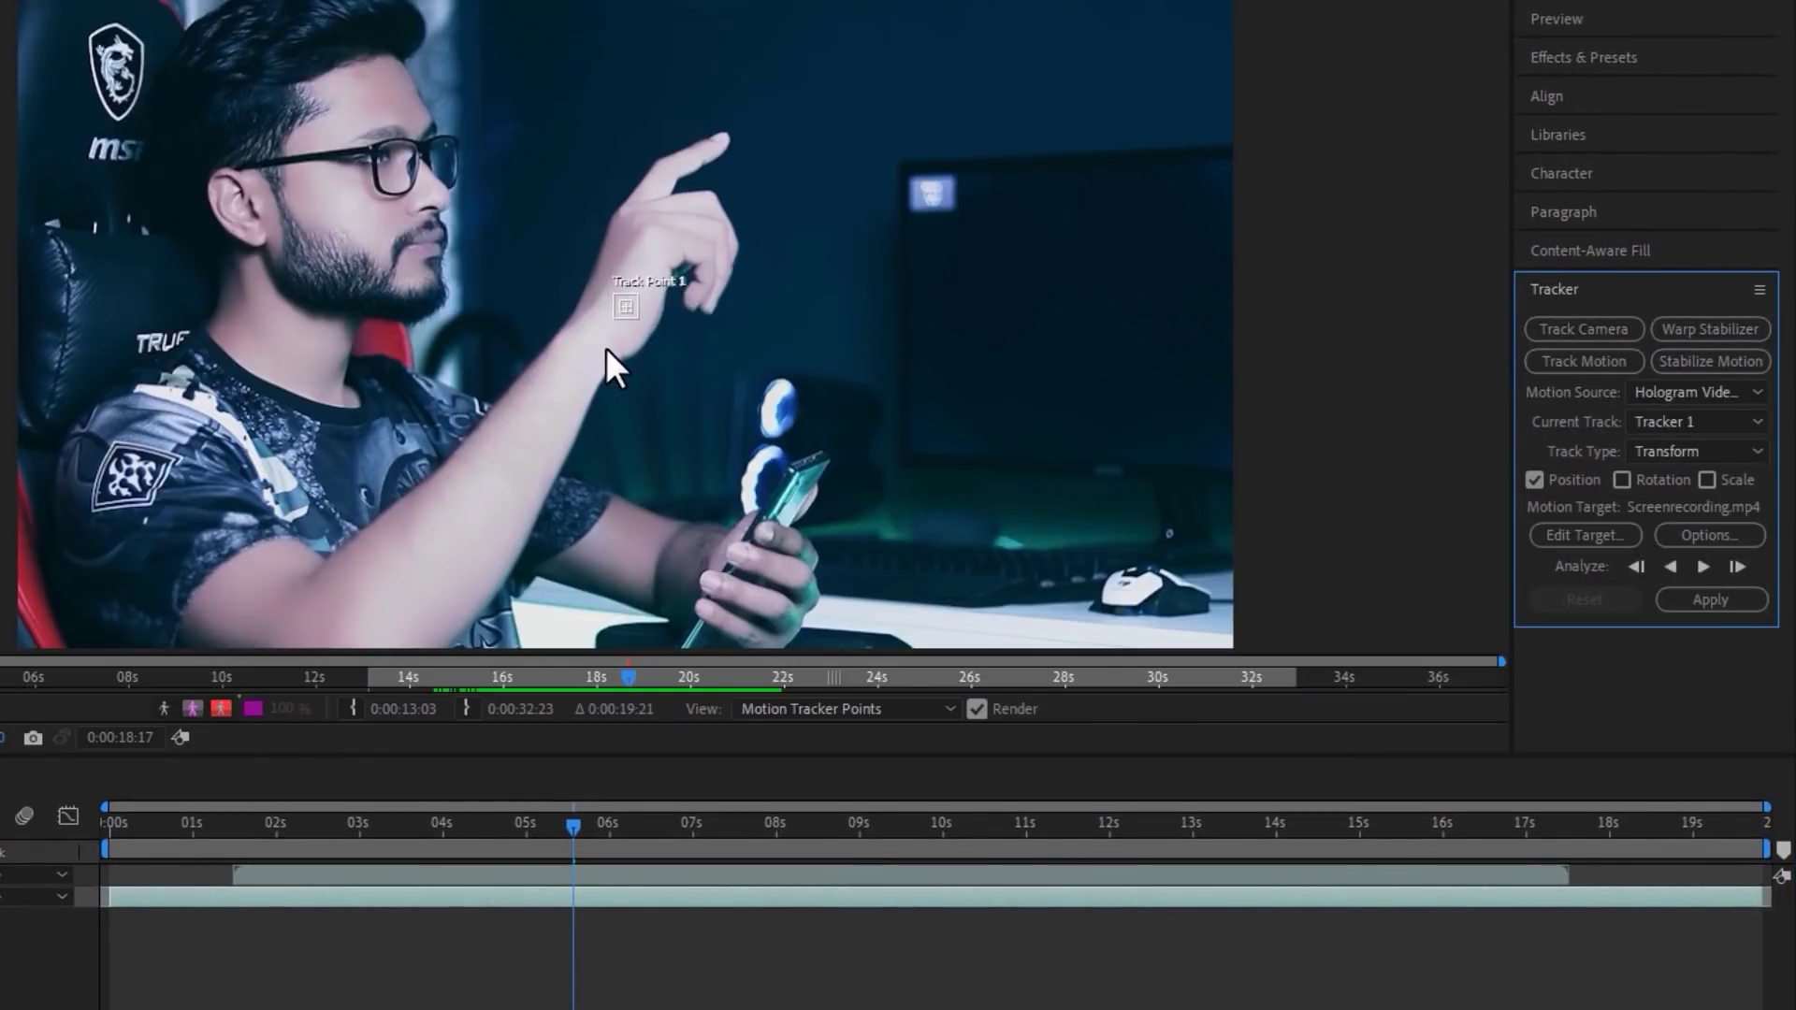
{"action": "left_click", "coordinate": [234, 832]}
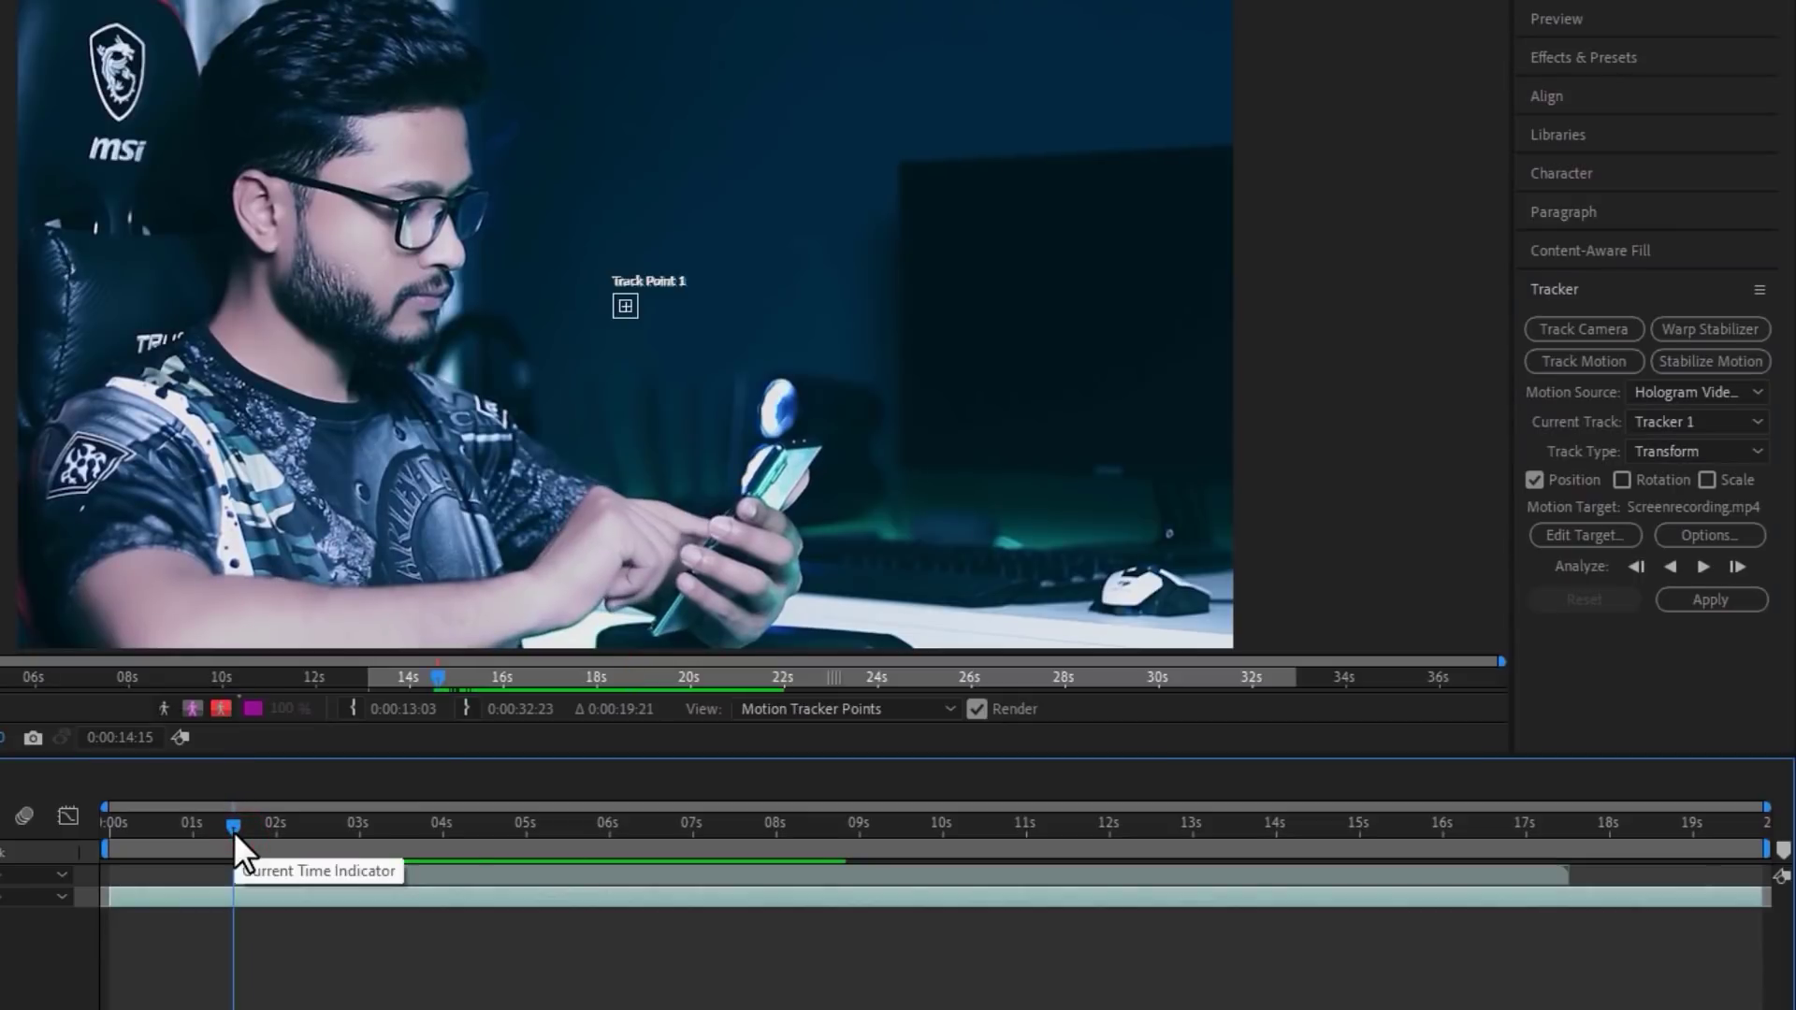
{"action": "scroll", "coordinate": [743, 422], "scroll_direction": "up", "scroll_amount": 2}
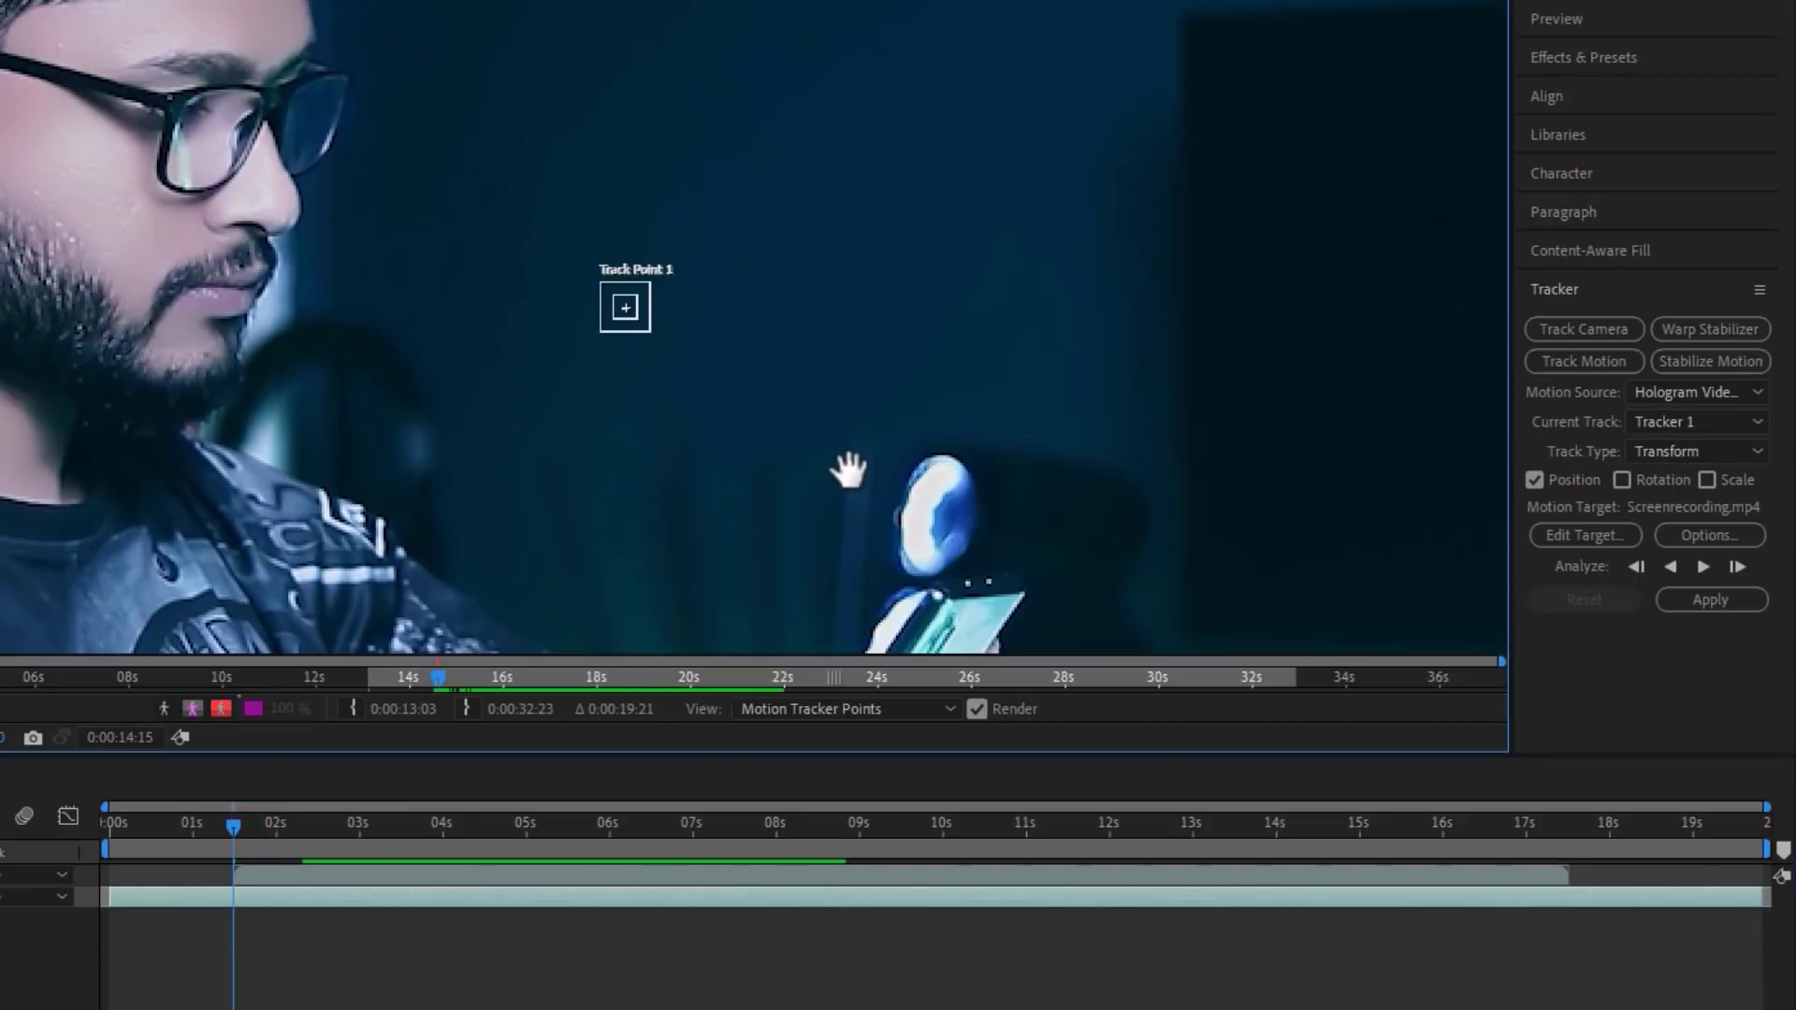
{"action": "left_click_drag", "start_coordinate": [850, 468], "coordinate": [715, 257]}
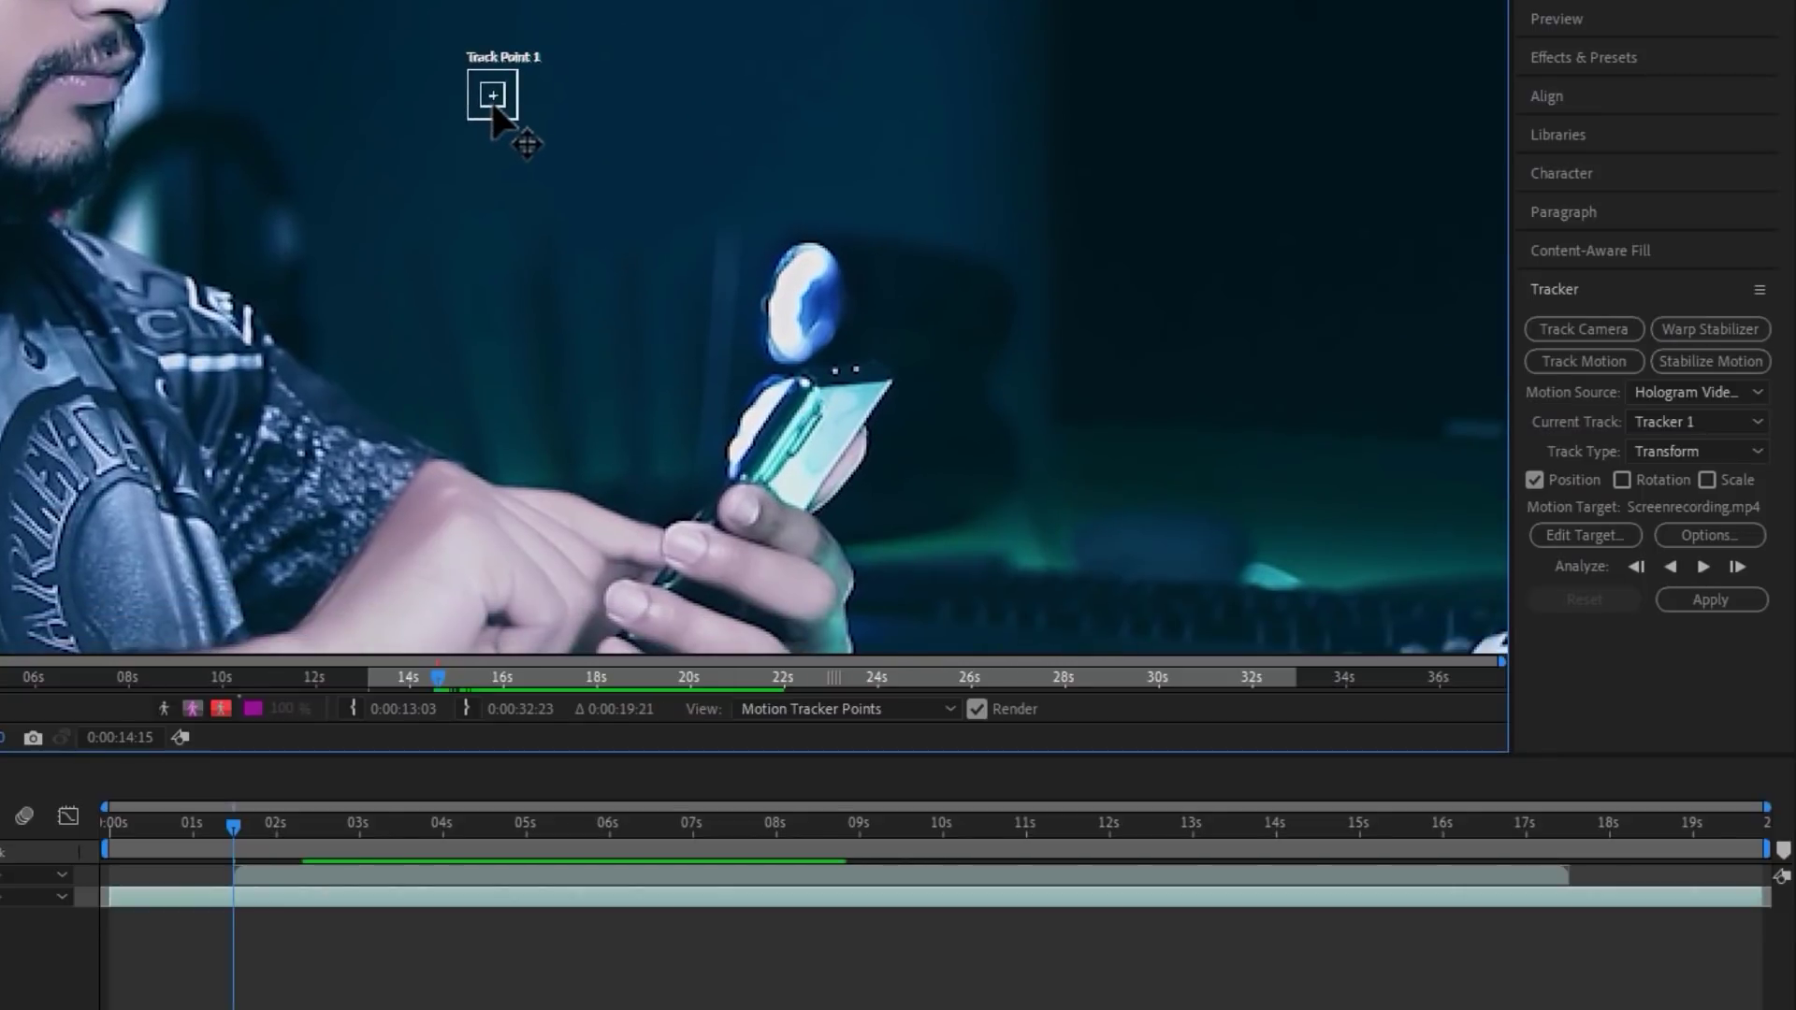
{"action": "left_click_drag", "start_coordinate": [673, 413], "coordinate": [757, 517]}
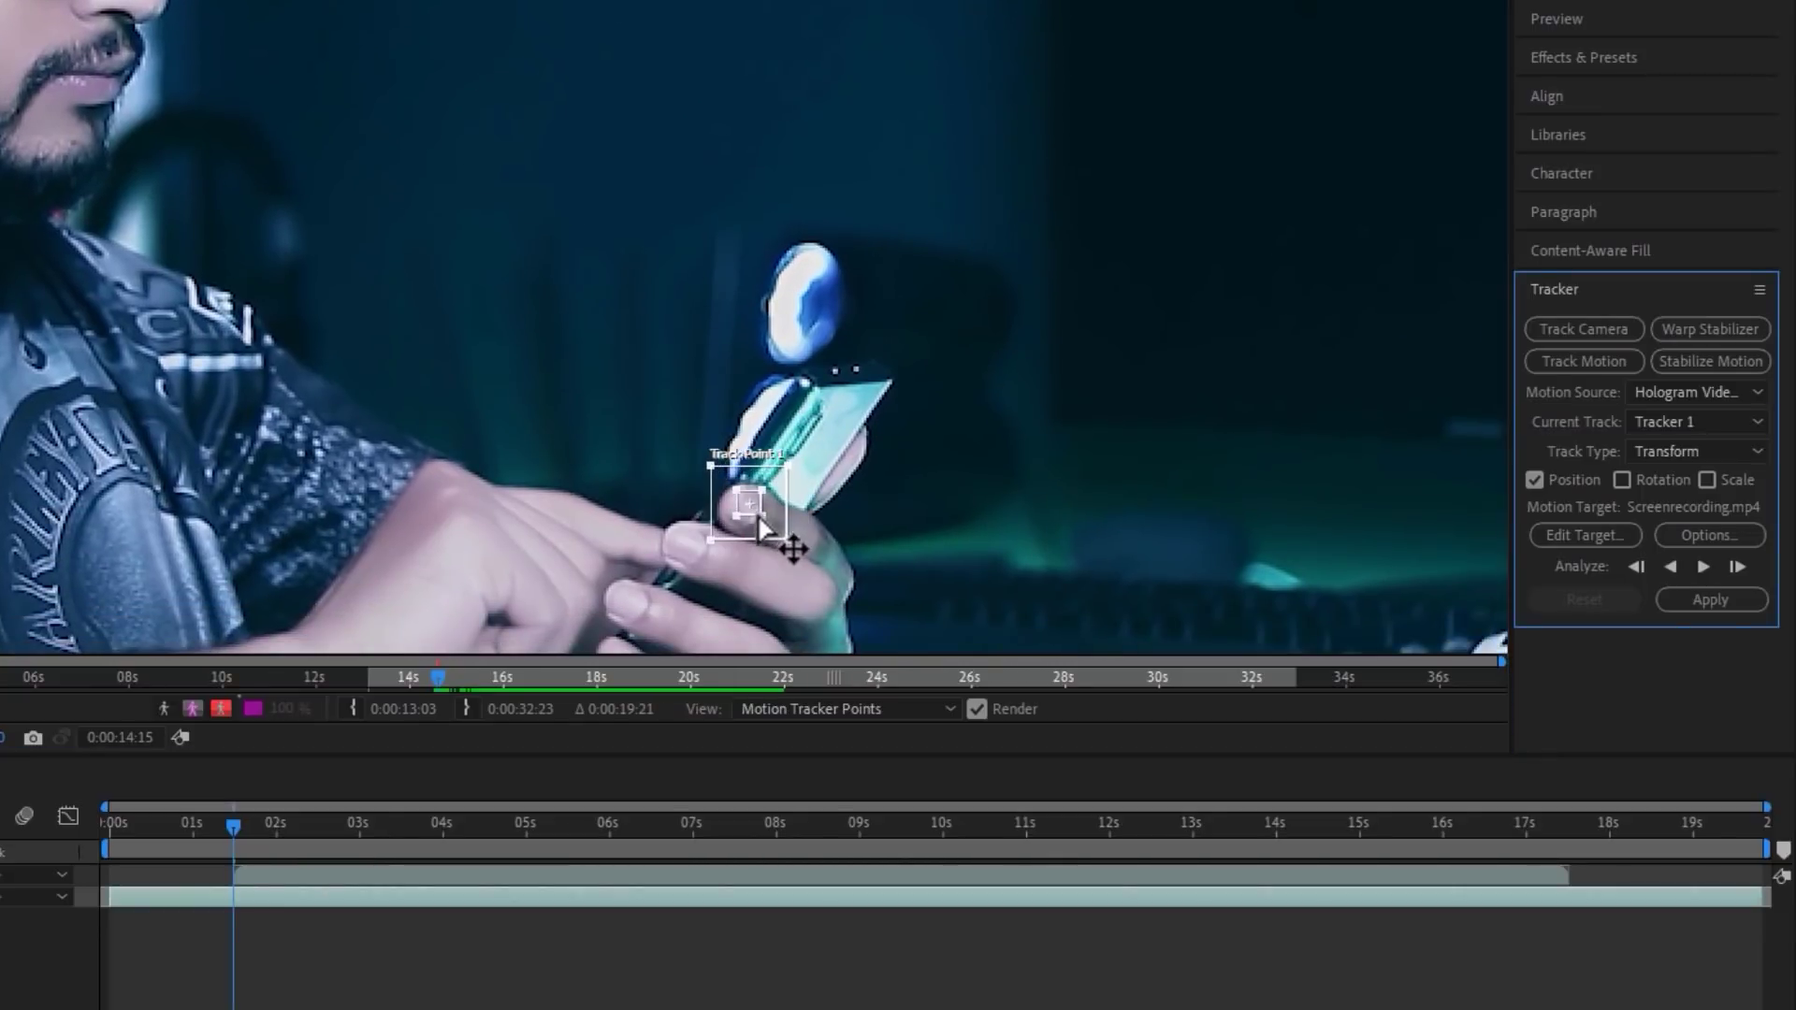
{"action": "left_click_drag", "start_coordinate": [750, 503], "coordinate": [754, 501]}
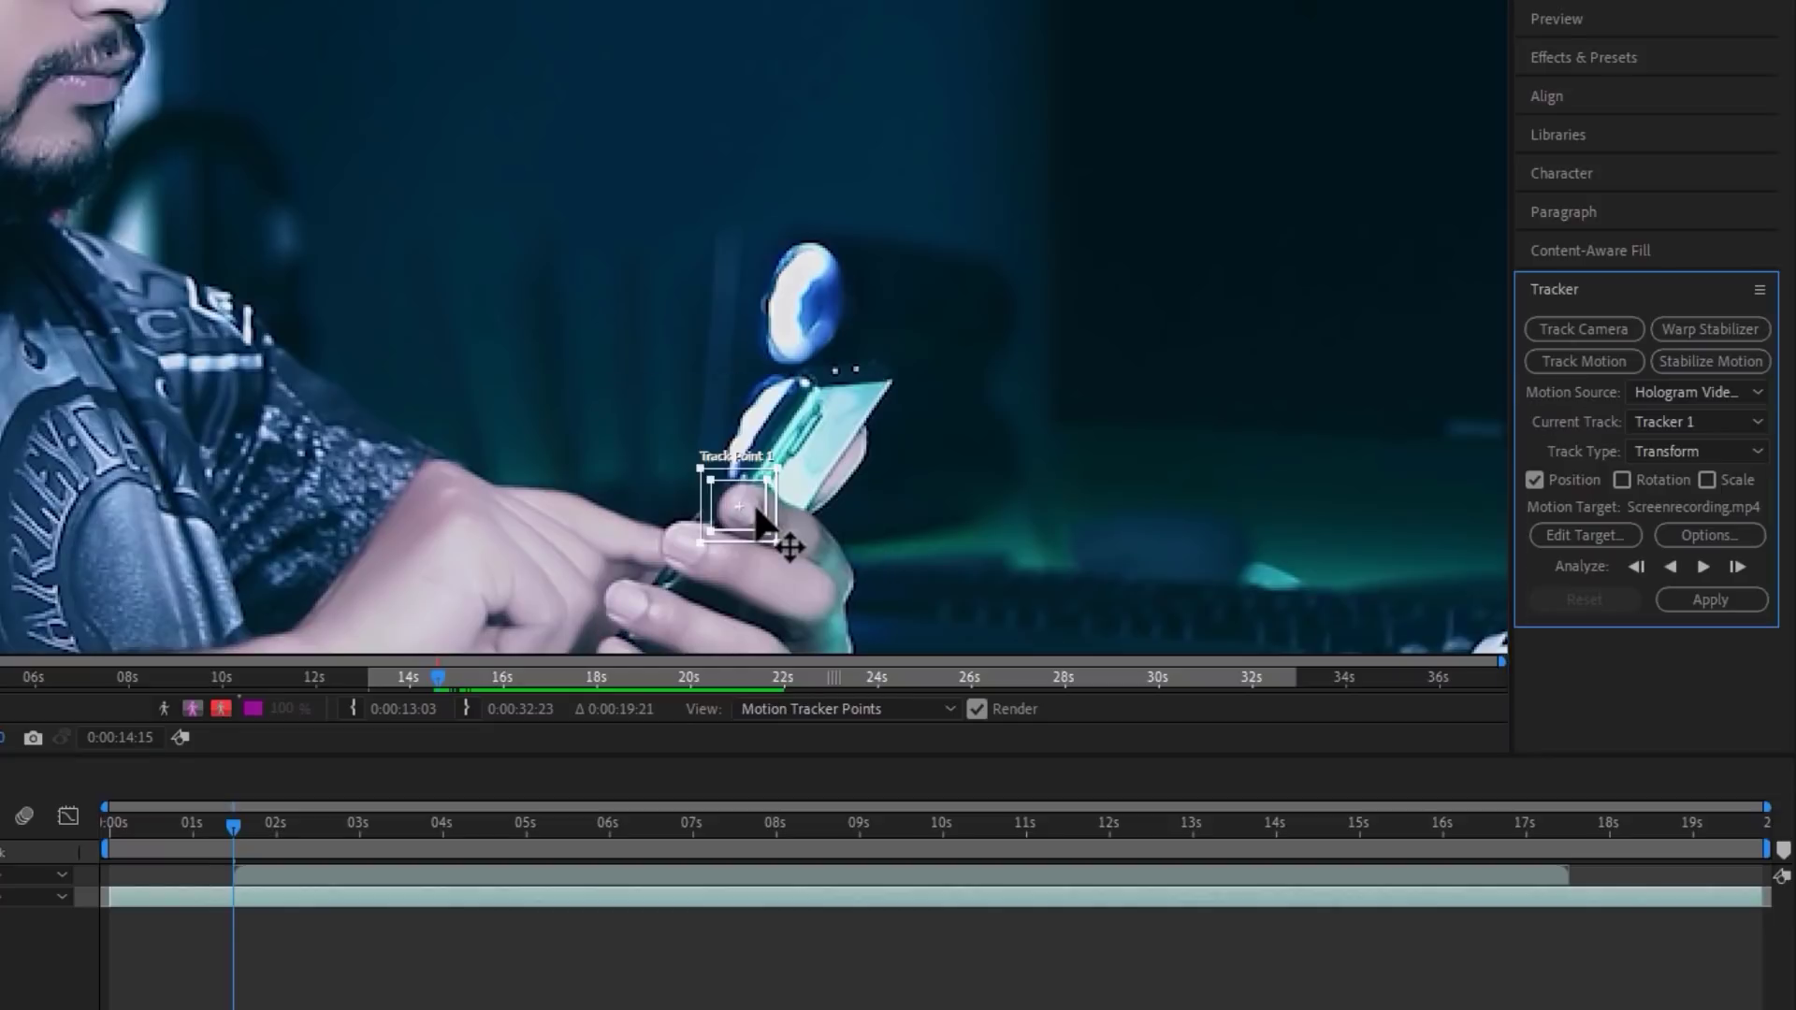
{"action": "left_click", "coordinate": [1702, 566]}
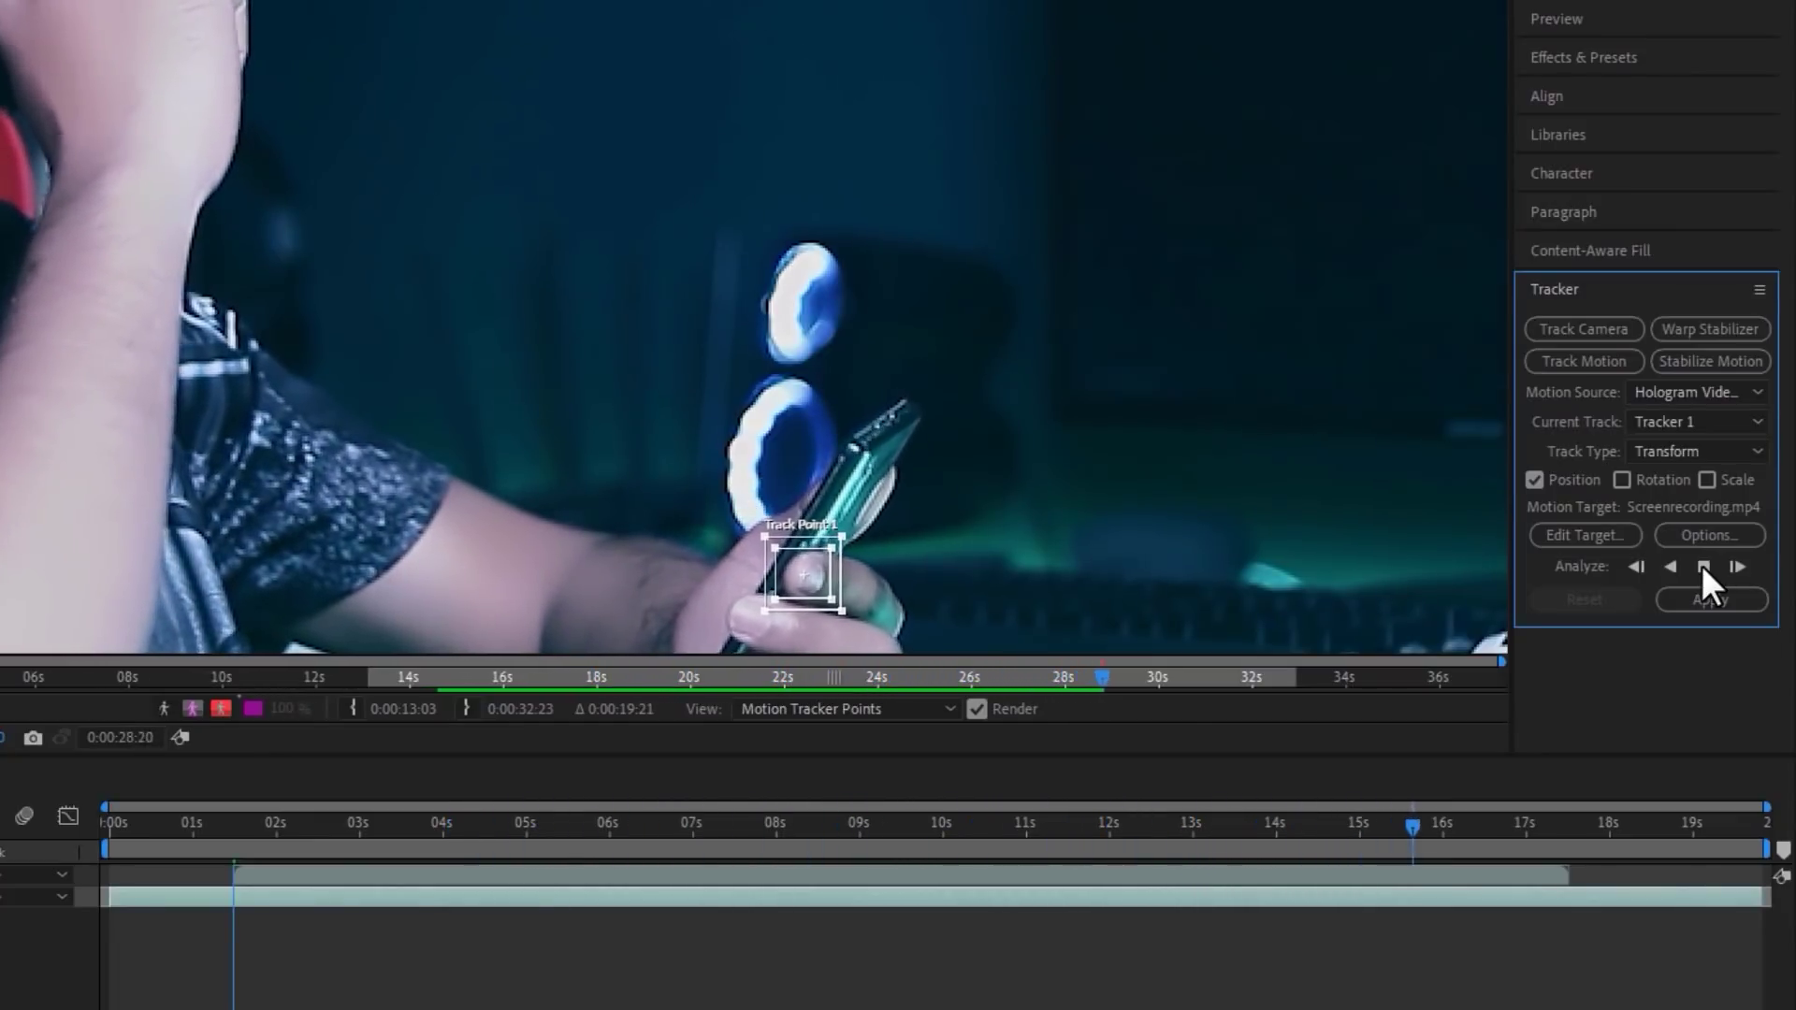
{"action": "left_click", "coordinate": [1703, 565]}
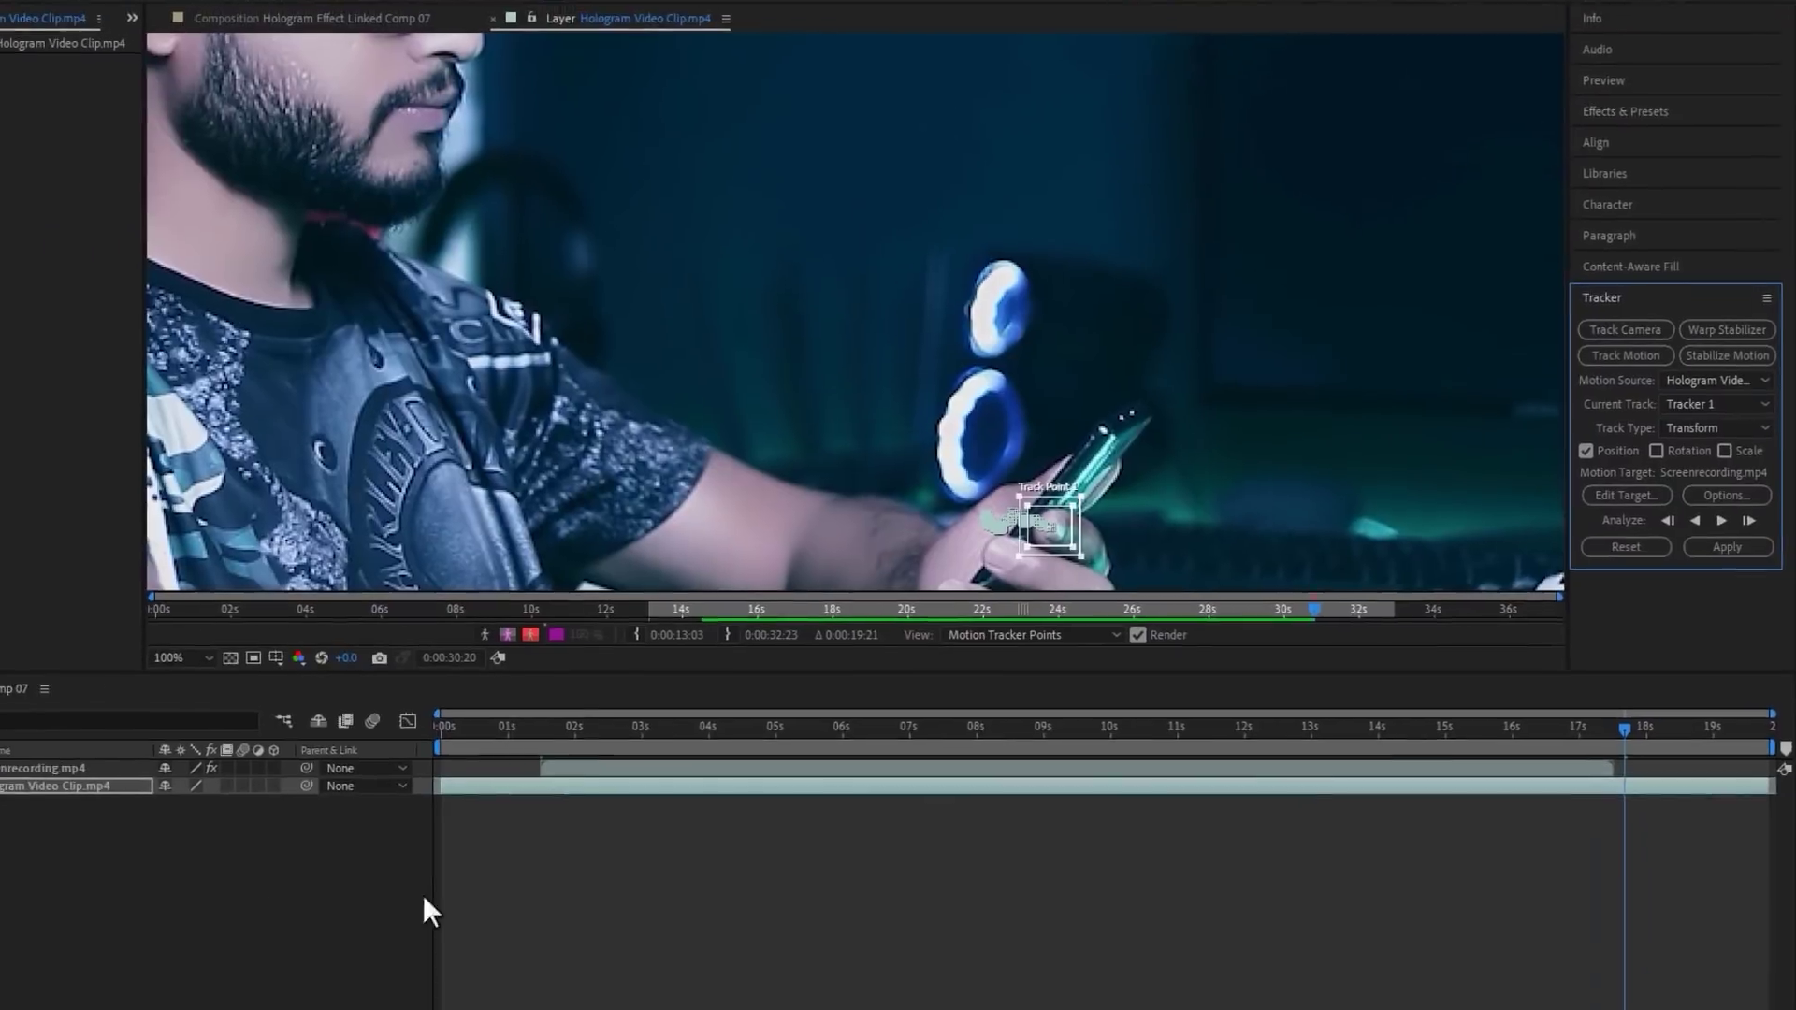
Step: Add a new Null Object layer, Null 1, to the composition
{"action": "right_click", "coordinate": [234, 870]}
{"action": "mouse_move", "coordinate": [383, 628]}
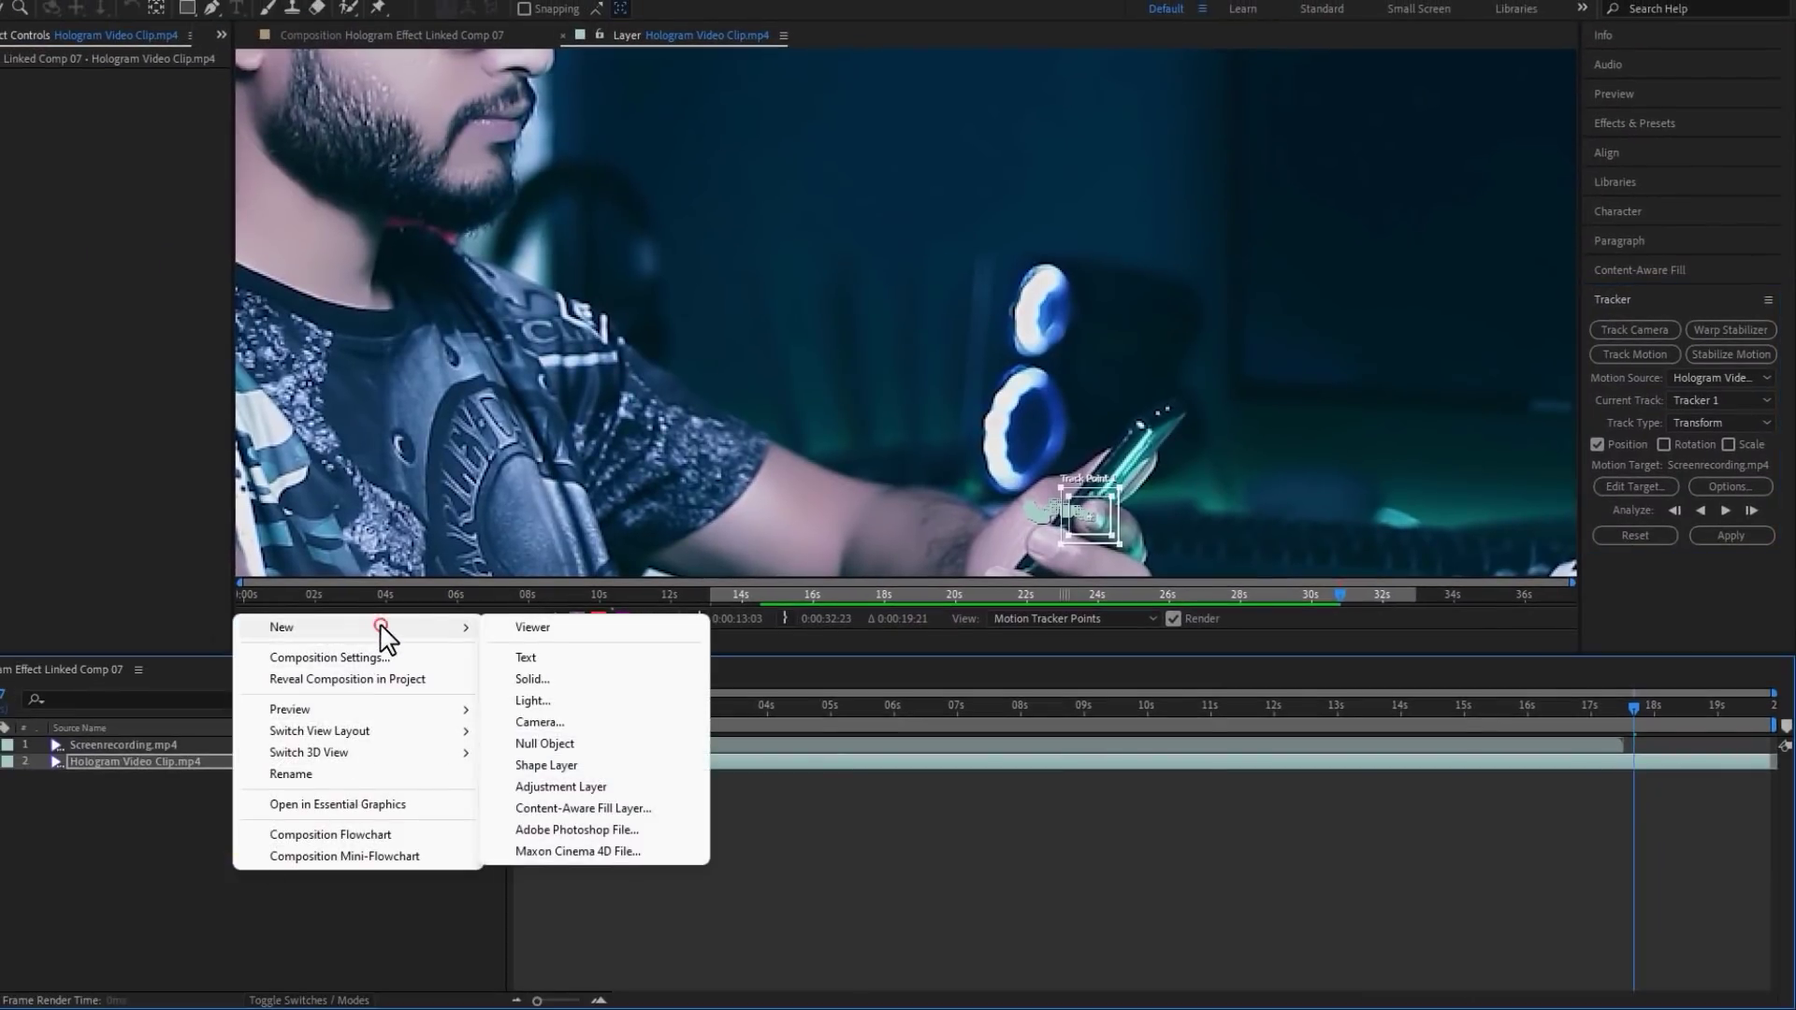
{"action": "left_click", "coordinate": [564, 745]}
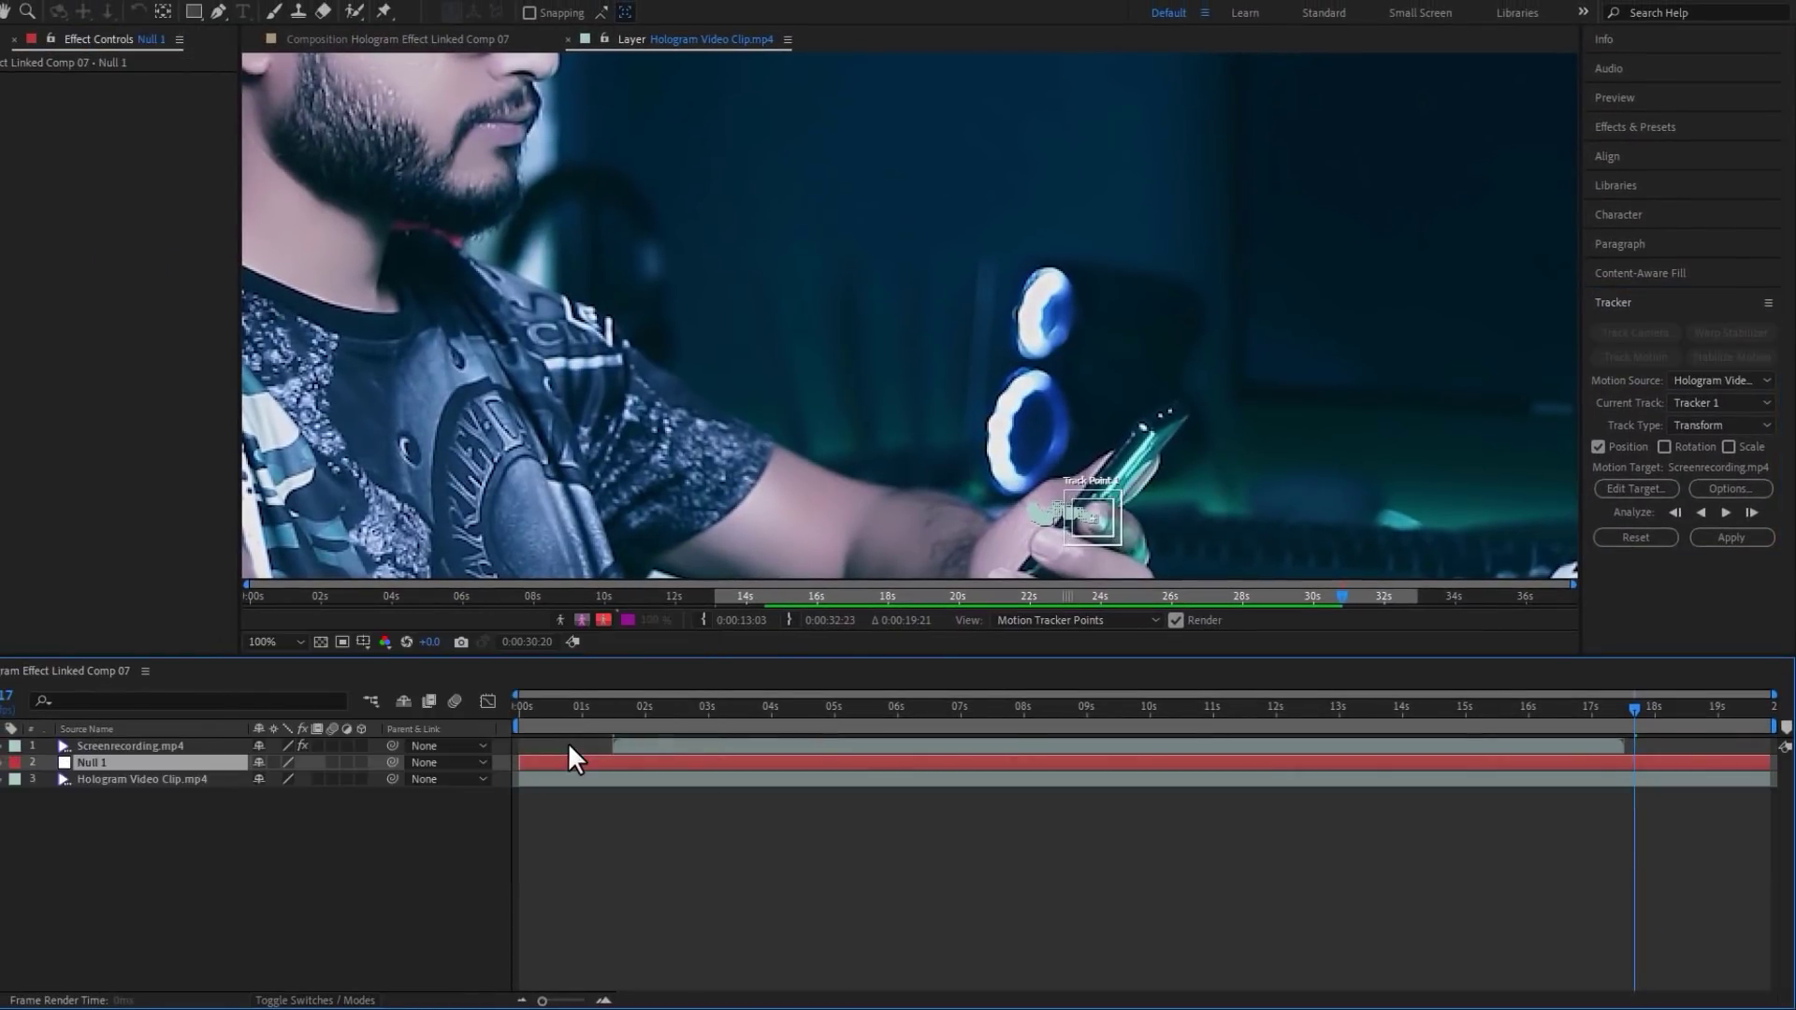
Step: Set Tracker 1's edit target to Null 1 and apply the track in X and Y
{"action": "left_click", "coordinate": [1642, 485]}
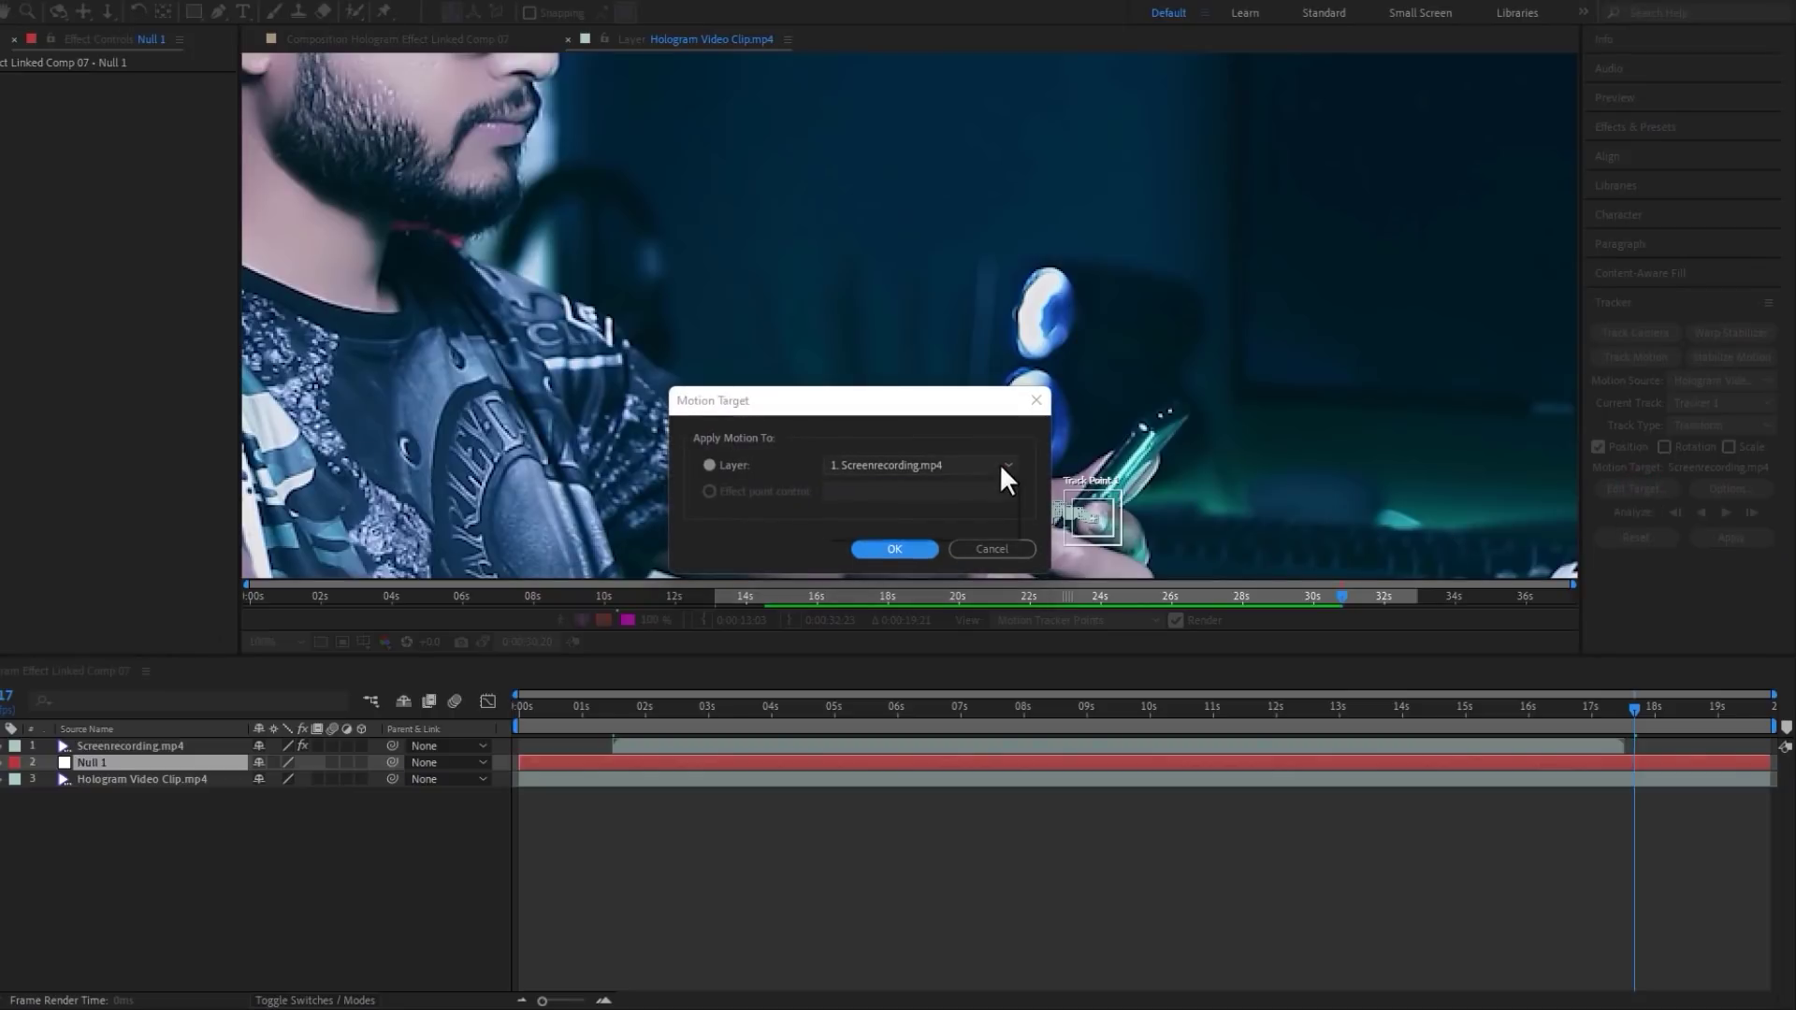
{"action": "left_click", "coordinate": [999, 463]}
{"action": "left_click", "coordinate": [926, 500]}
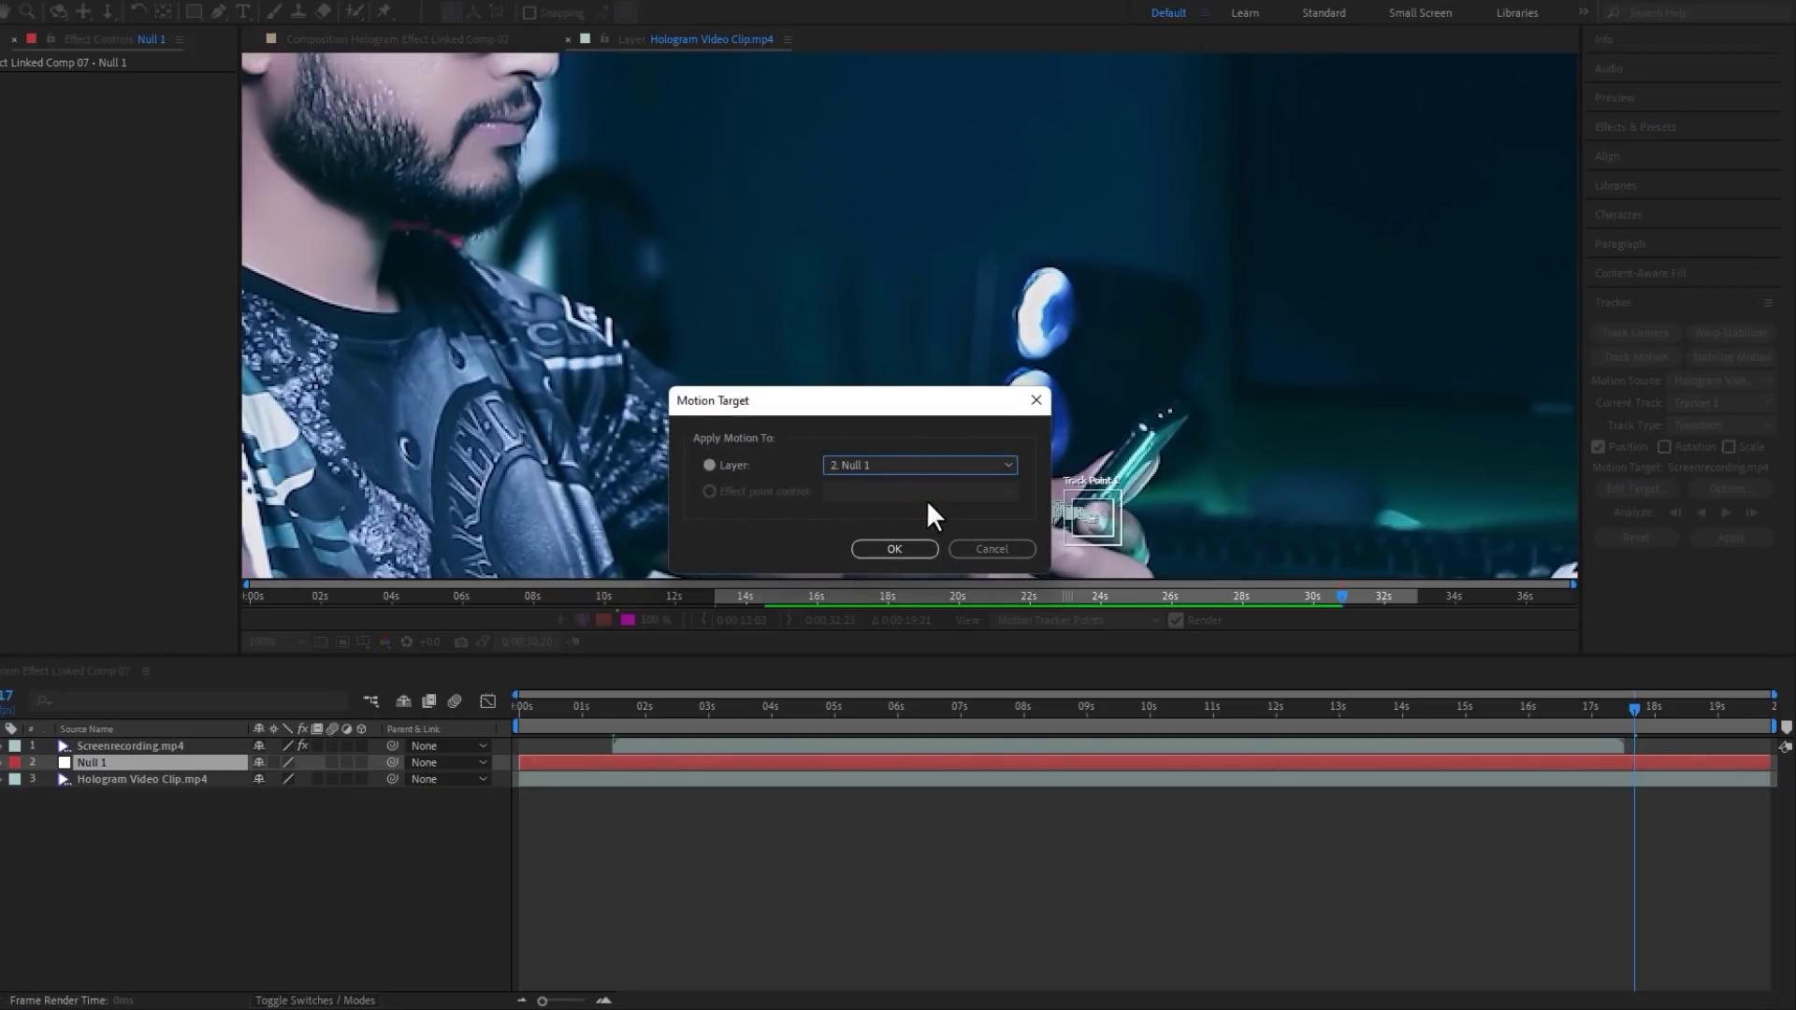
{"action": "left_click", "coordinate": [910, 548]}
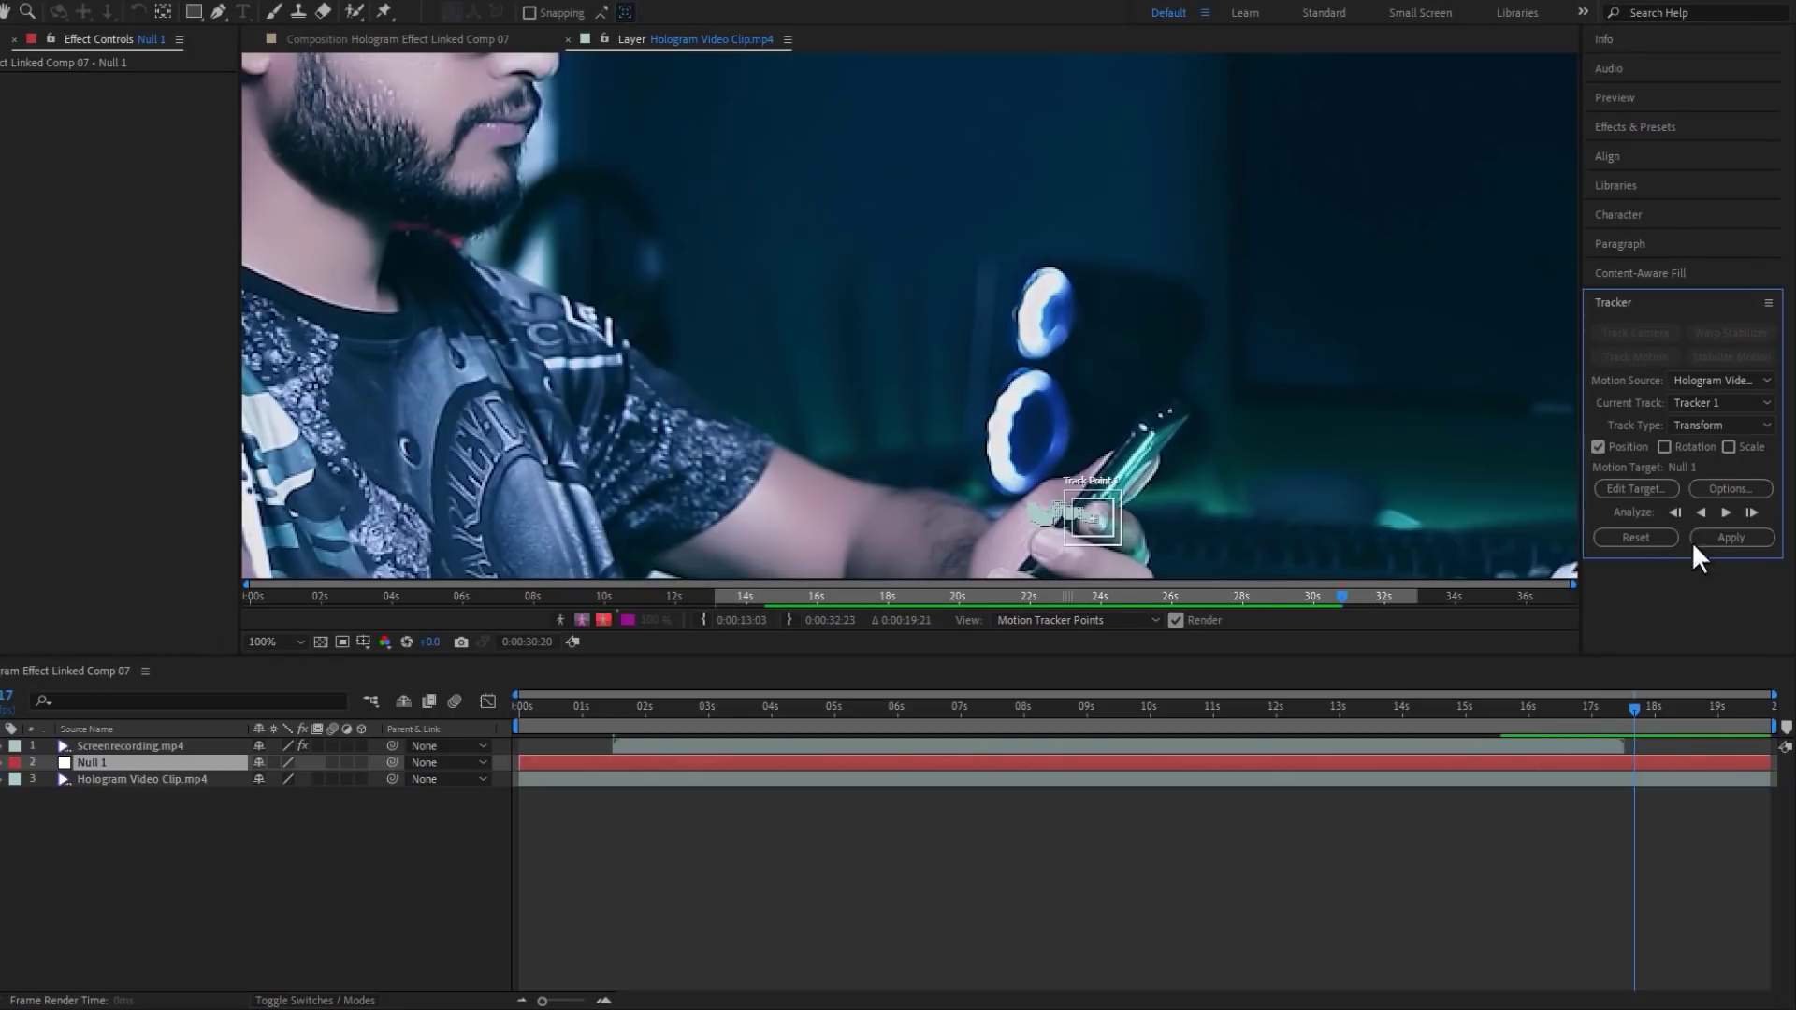
{"action": "left_click", "coordinate": [1725, 536]}
{"action": "left_click", "coordinate": [906, 477]}
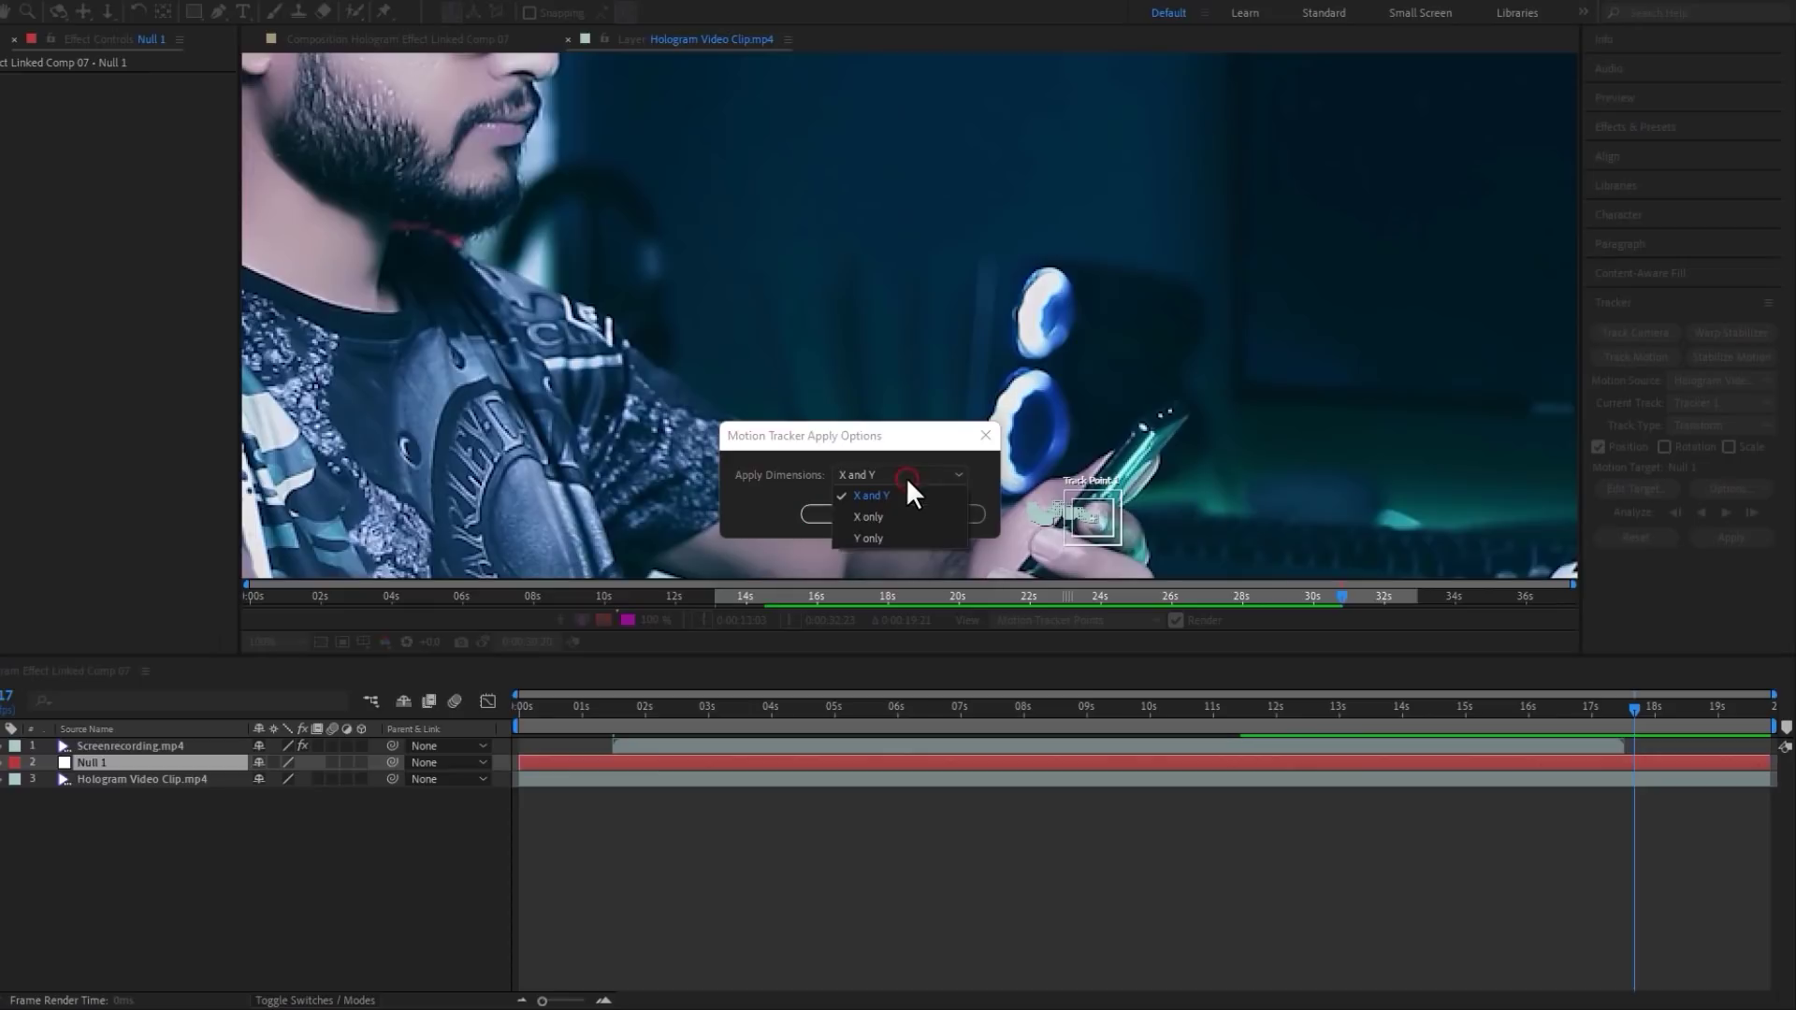
{"action": "left_click", "coordinate": [896, 496]}
{"action": "left_click", "coordinate": [866, 513]}
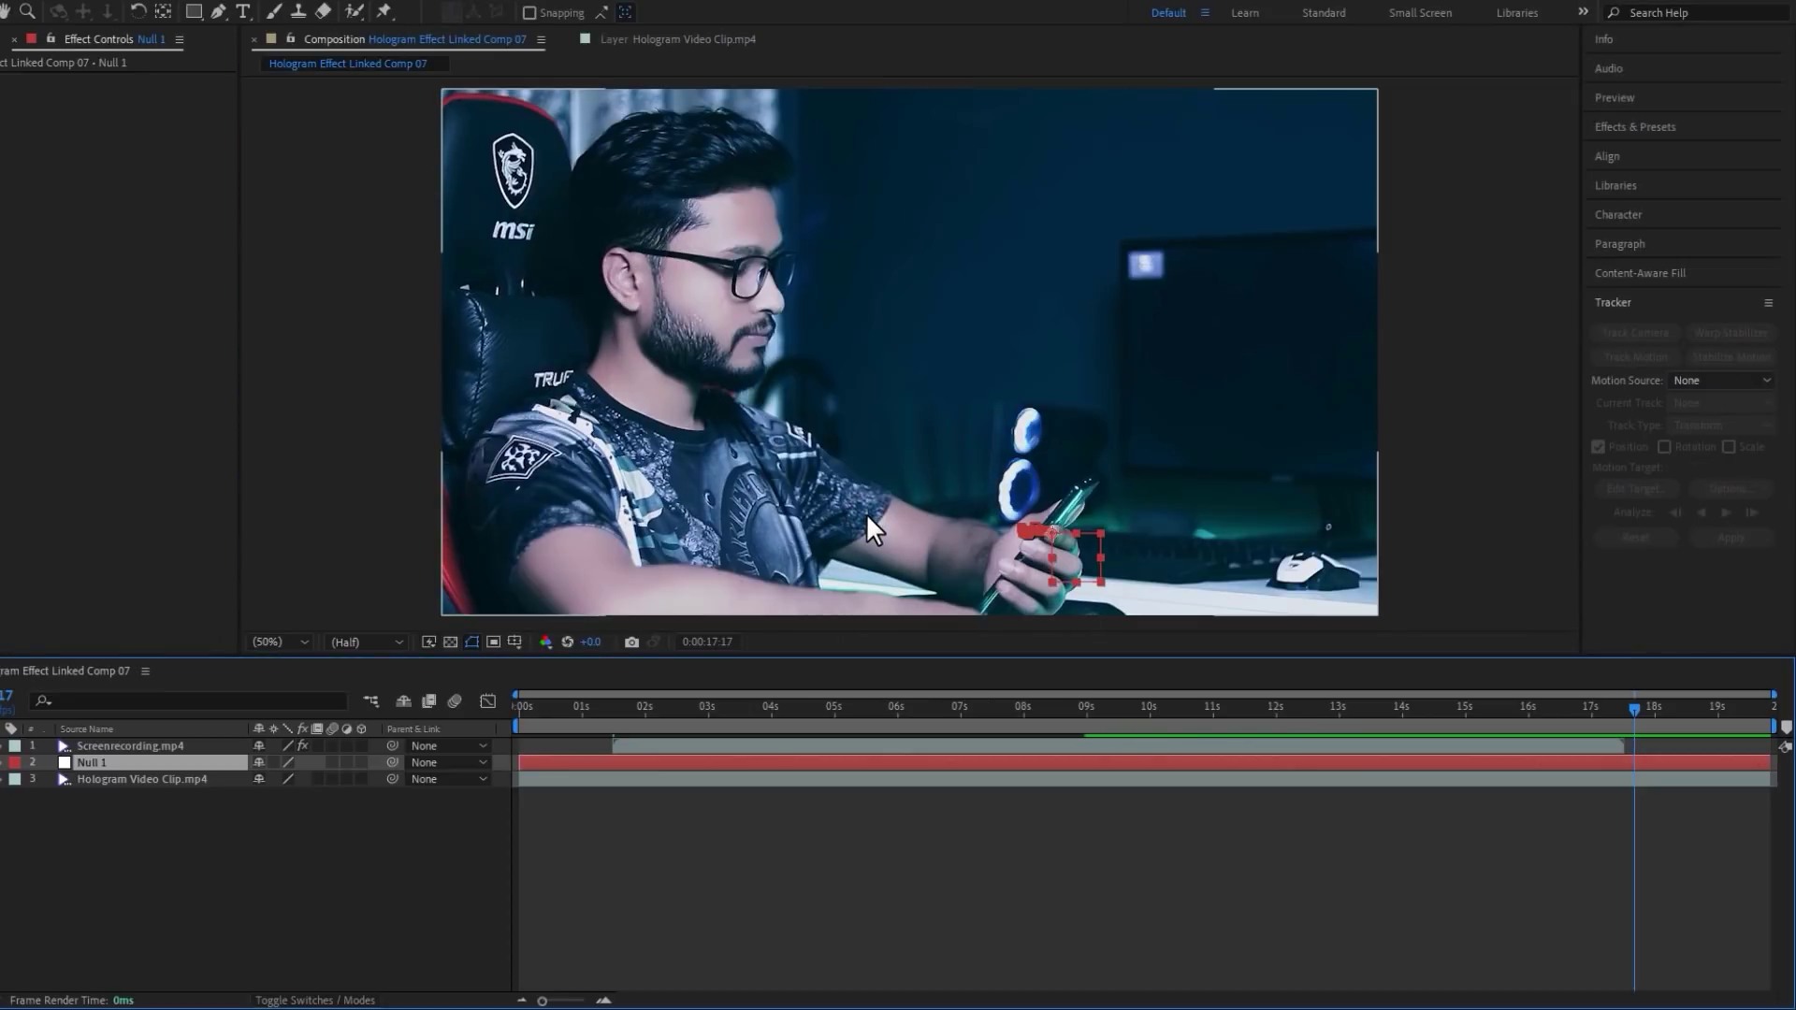
Step: Parent Screenrecording.mp4 to Null 1 and preview the screen following the phone
{"action": "left_click", "coordinate": [613, 711]}
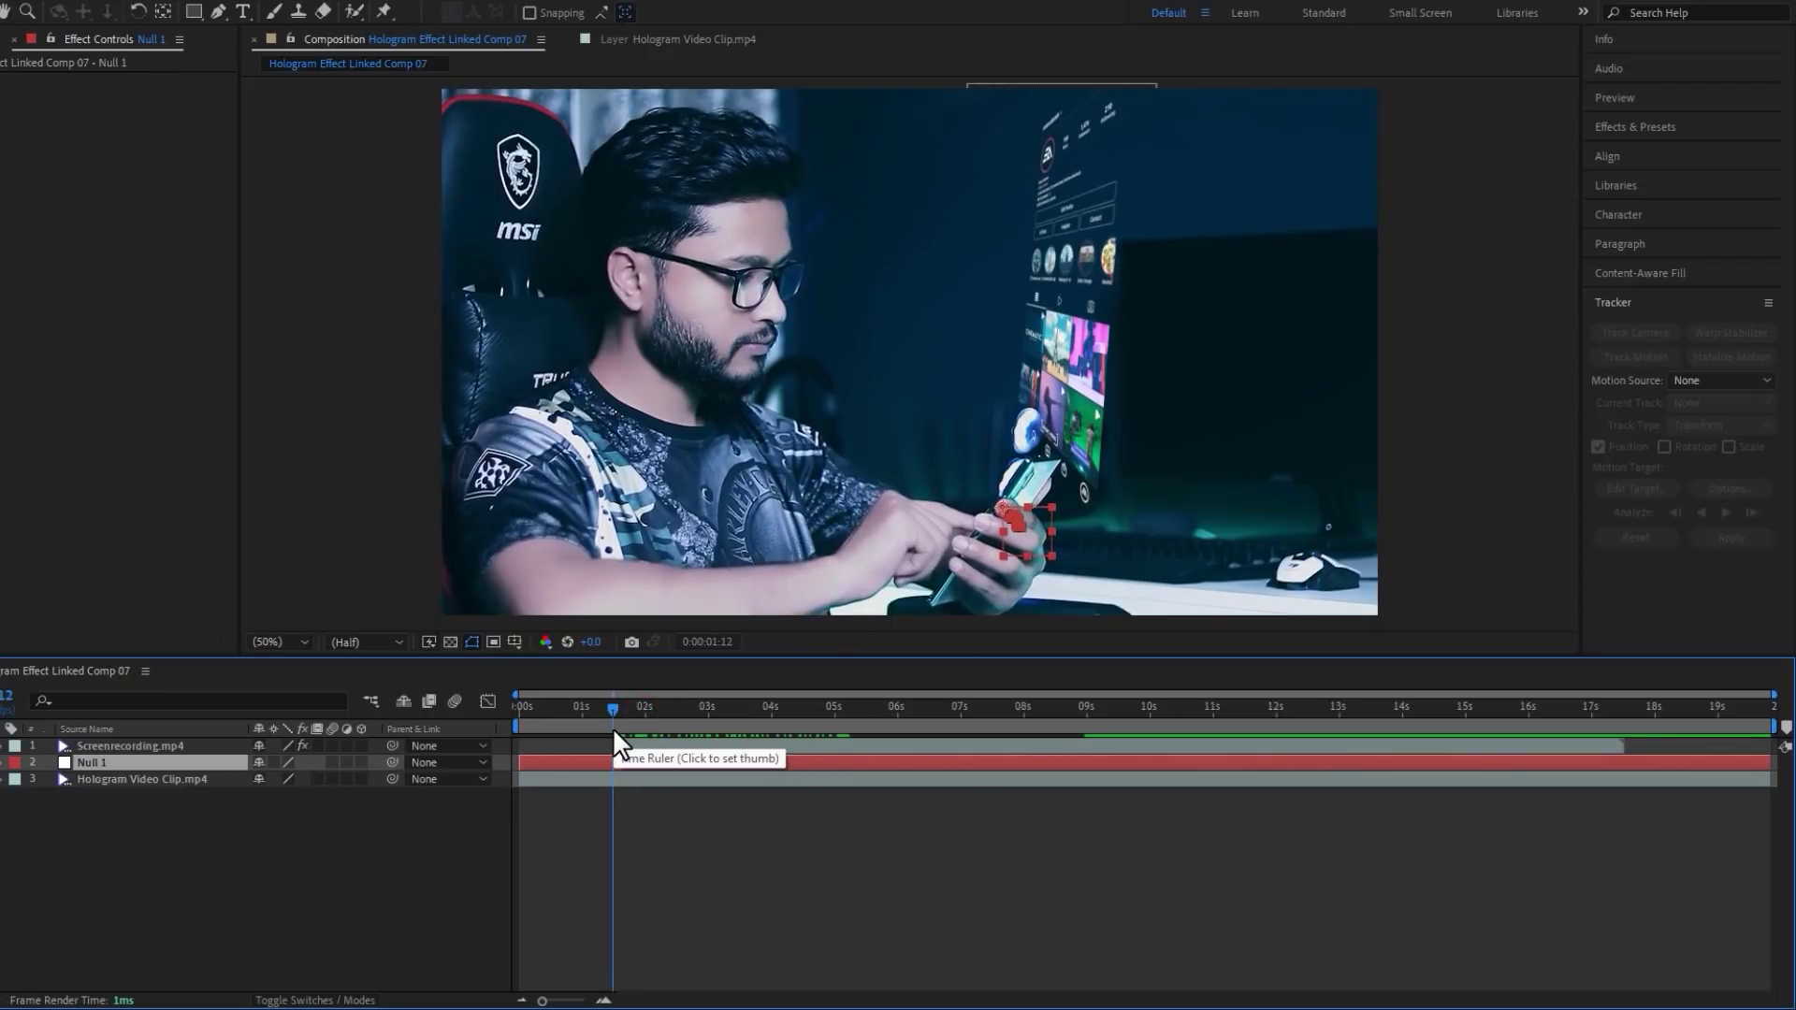
{"action": "left_click", "coordinate": [172, 748]}
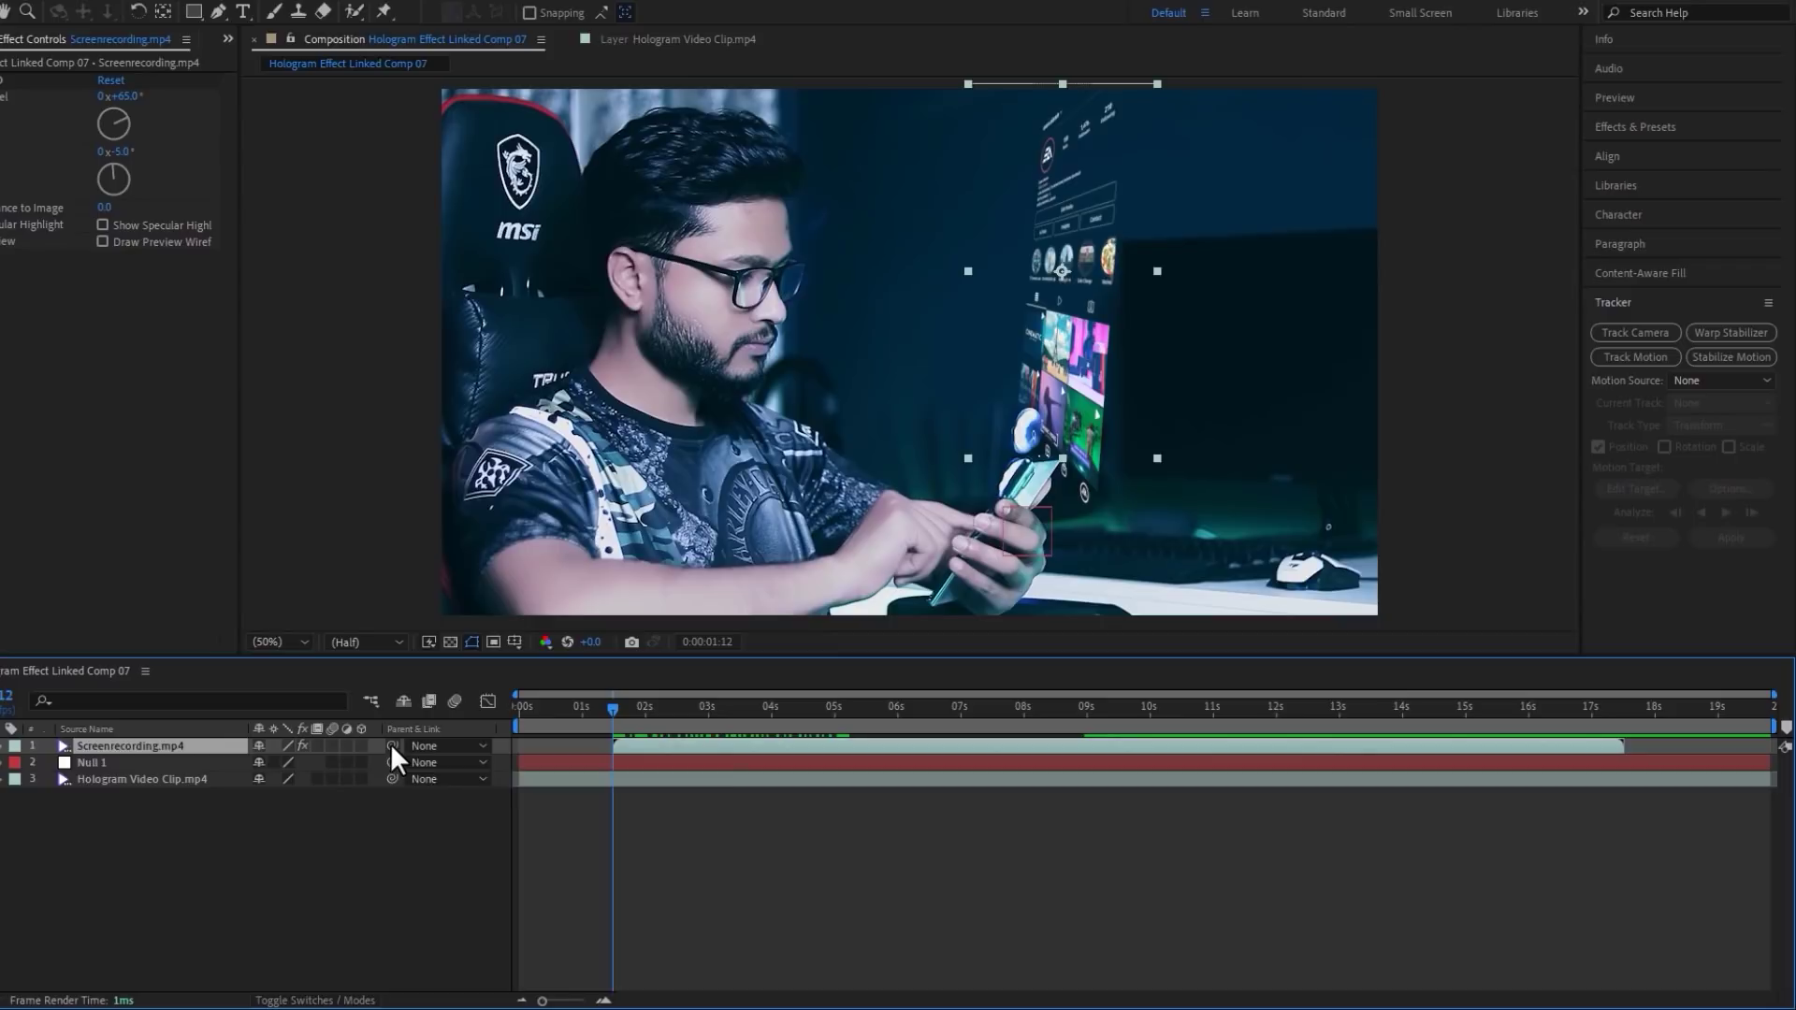
{"action": "left_click_drag", "start_coordinate": [391, 748], "coordinate": [182, 765]}
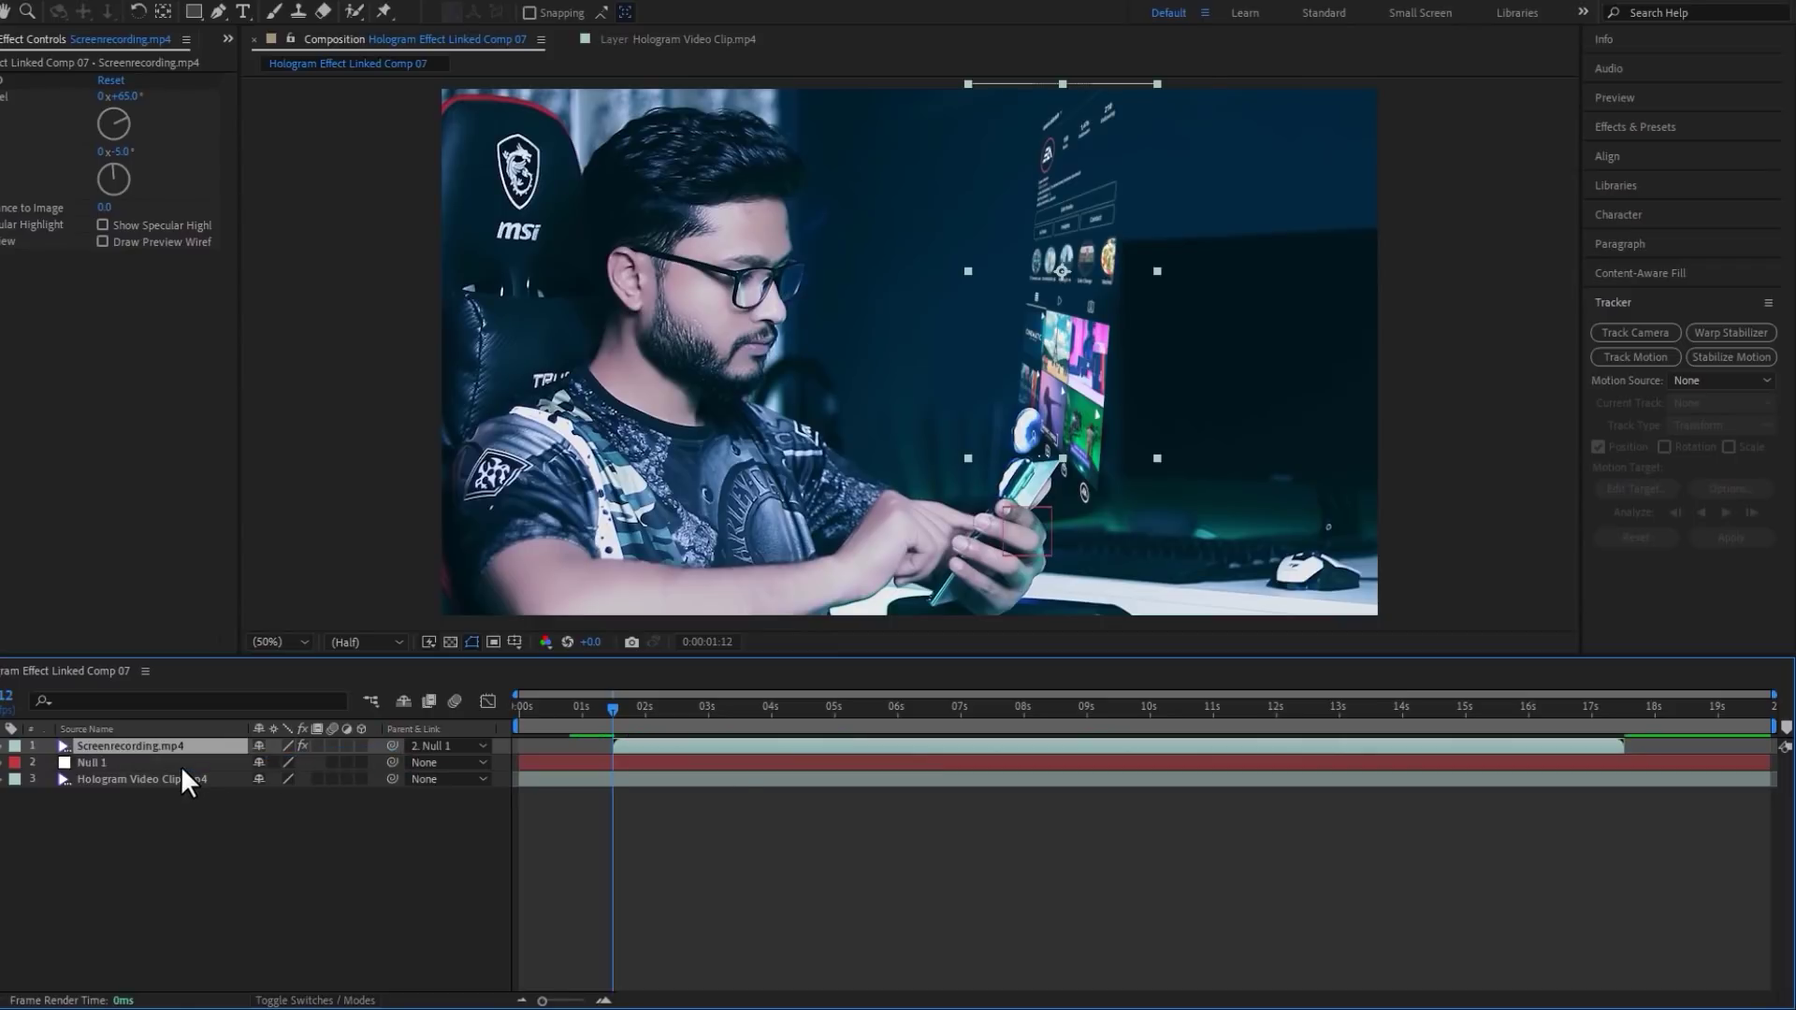
{"action": "key", "text": "space"}
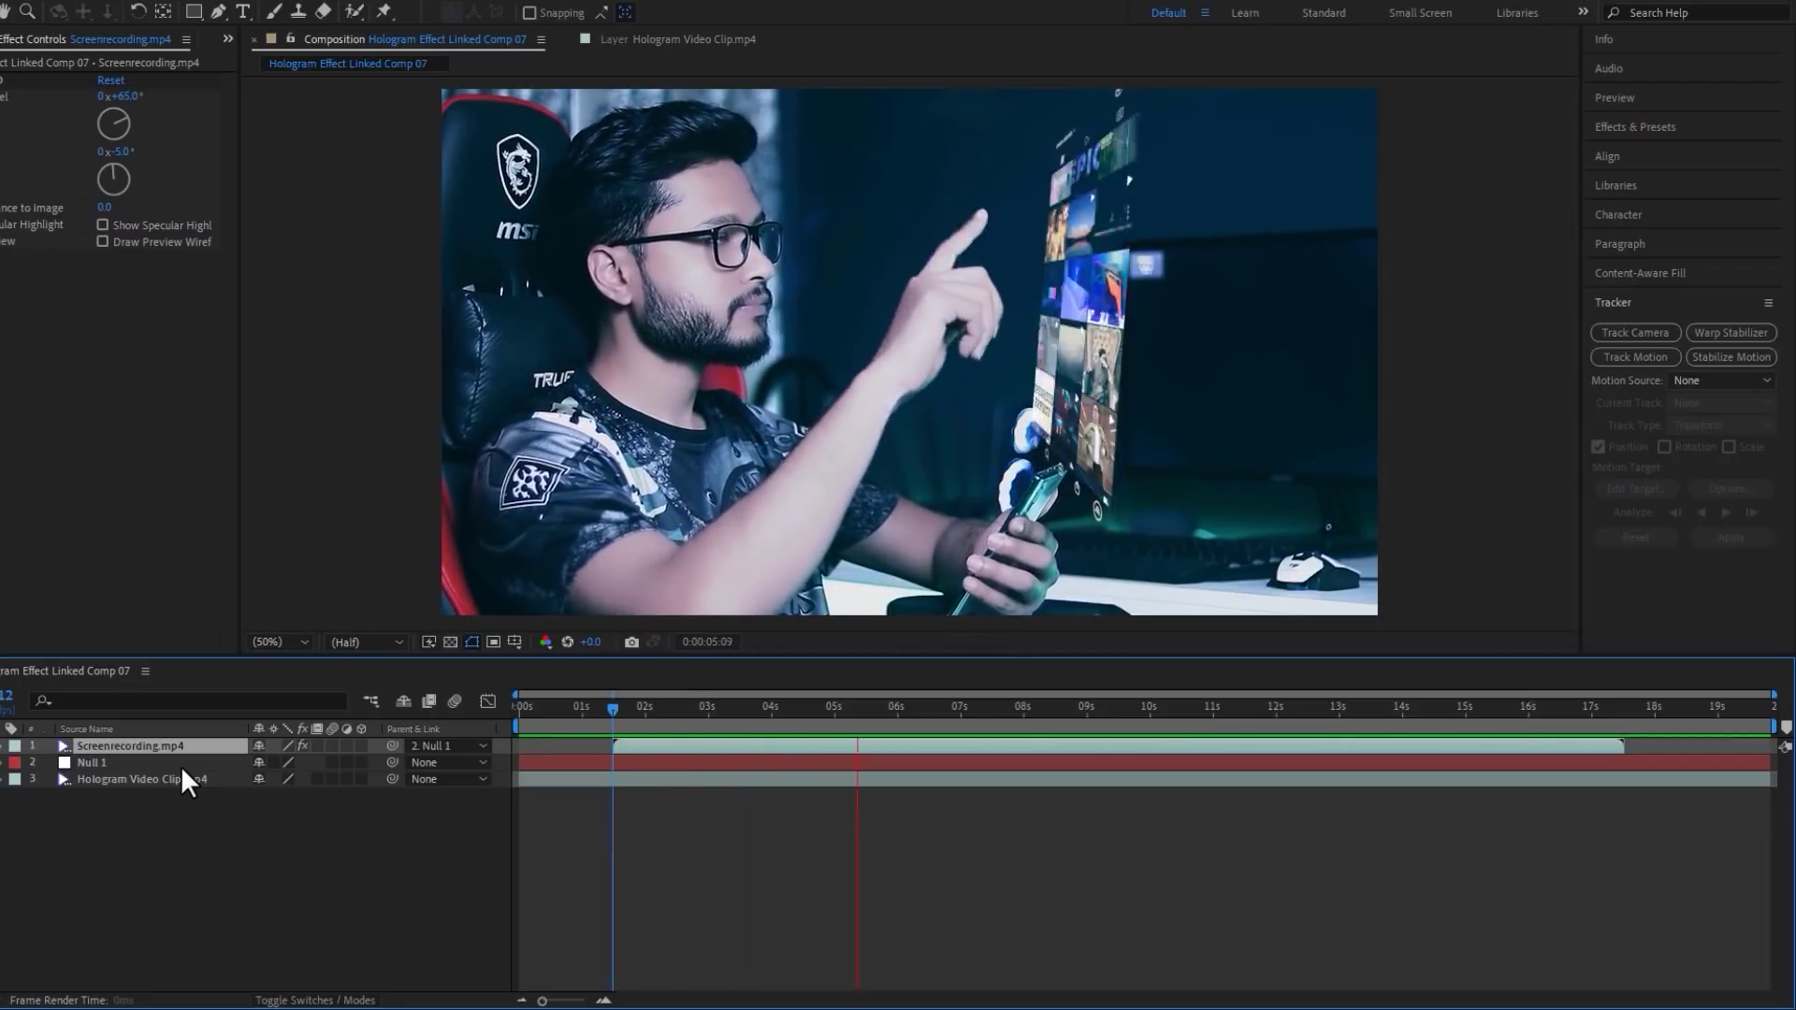
{"action": "key", "text": "space"}
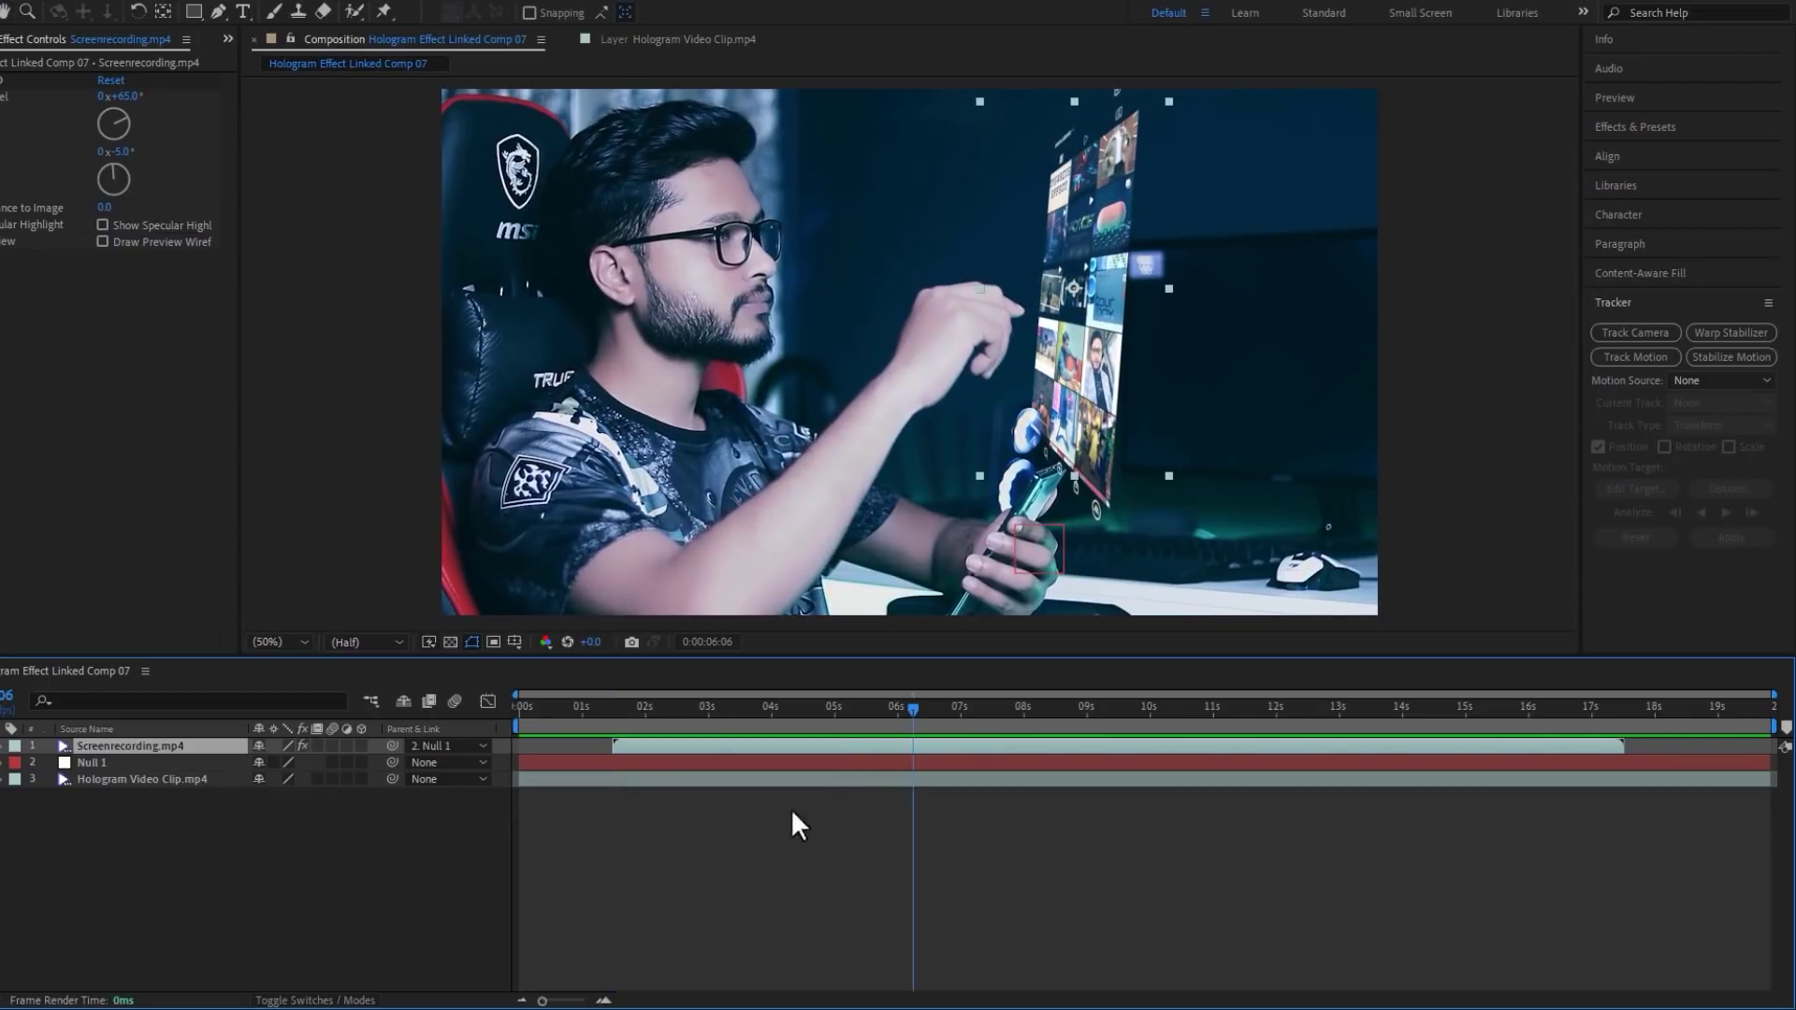
{"action": "mouse_move", "coordinate": [905, 708]}
{"action": "left_mouse_down"}
{"action": "mouse_move", "coordinate": [937, 706]}
{"action": "mouse_move", "coordinate": [929, 720]}
{"action": "left_mouse_up"}
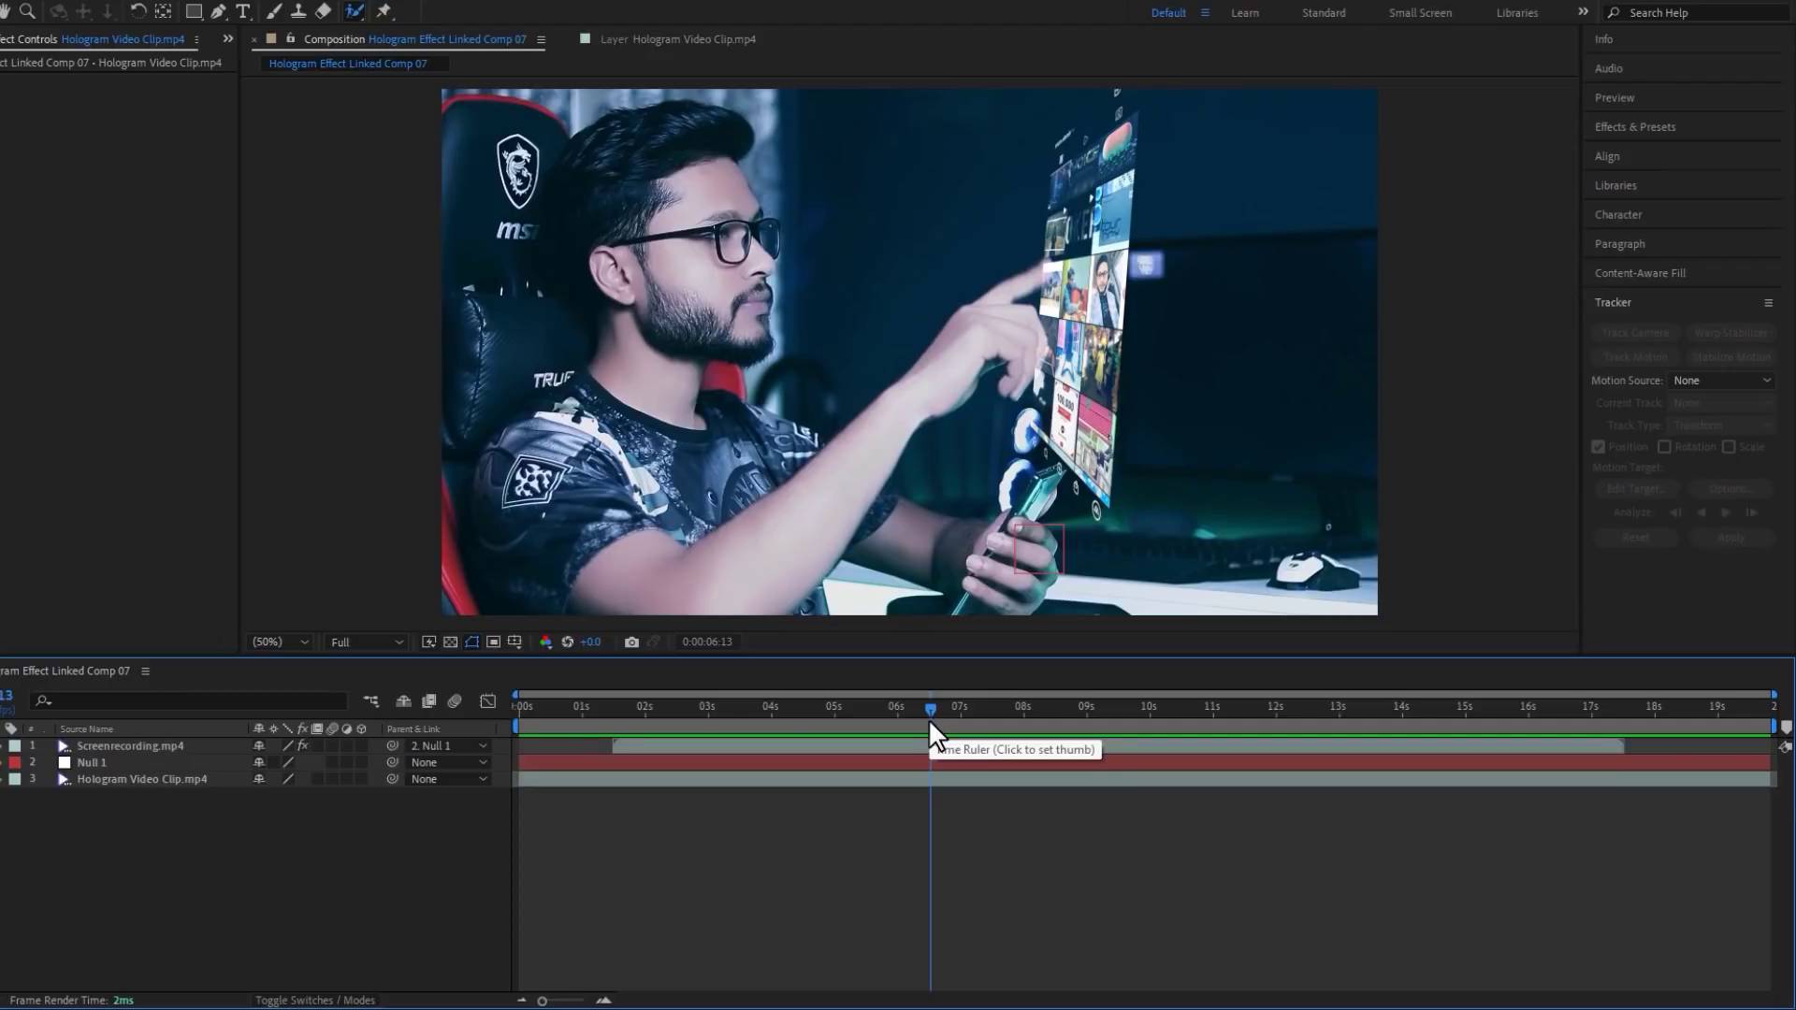
Step: Duplicate the Hologram Video Clip layer and set the work area to roughly 6 s through 17 s
{"action": "left_click", "coordinate": [176, 778]}
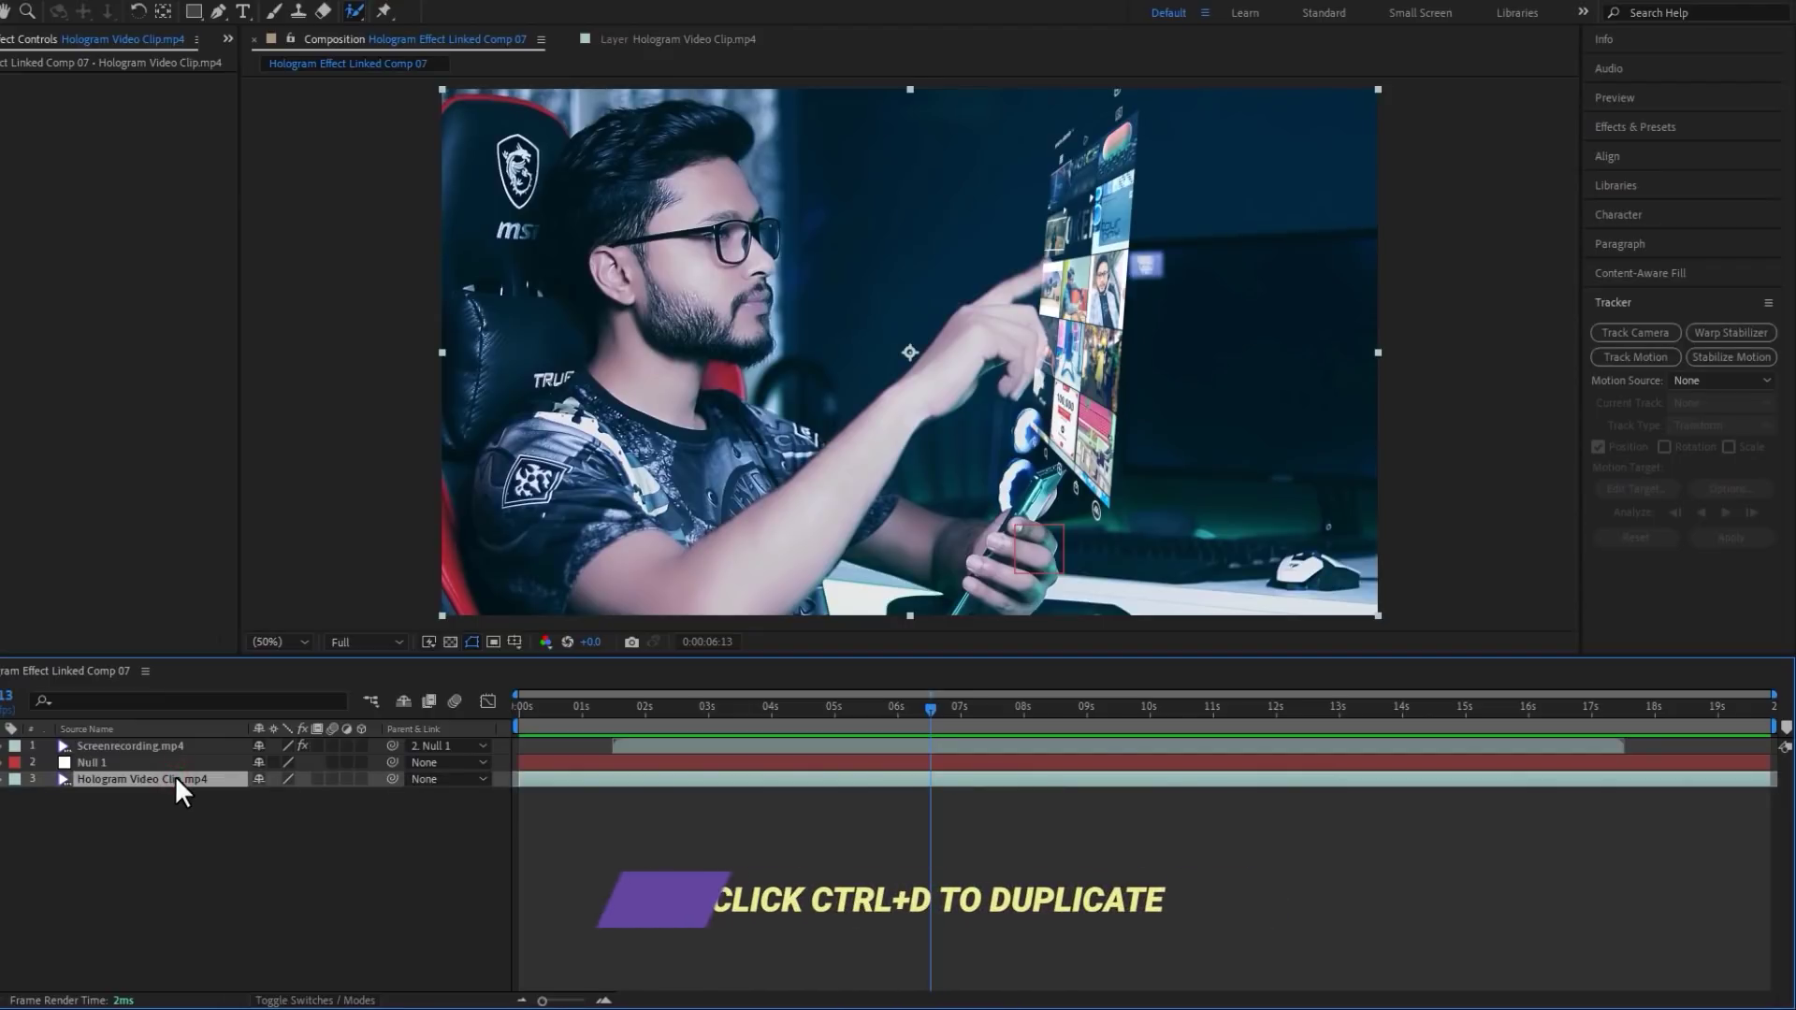
{"action": "key", "text": "ctrl+d"}
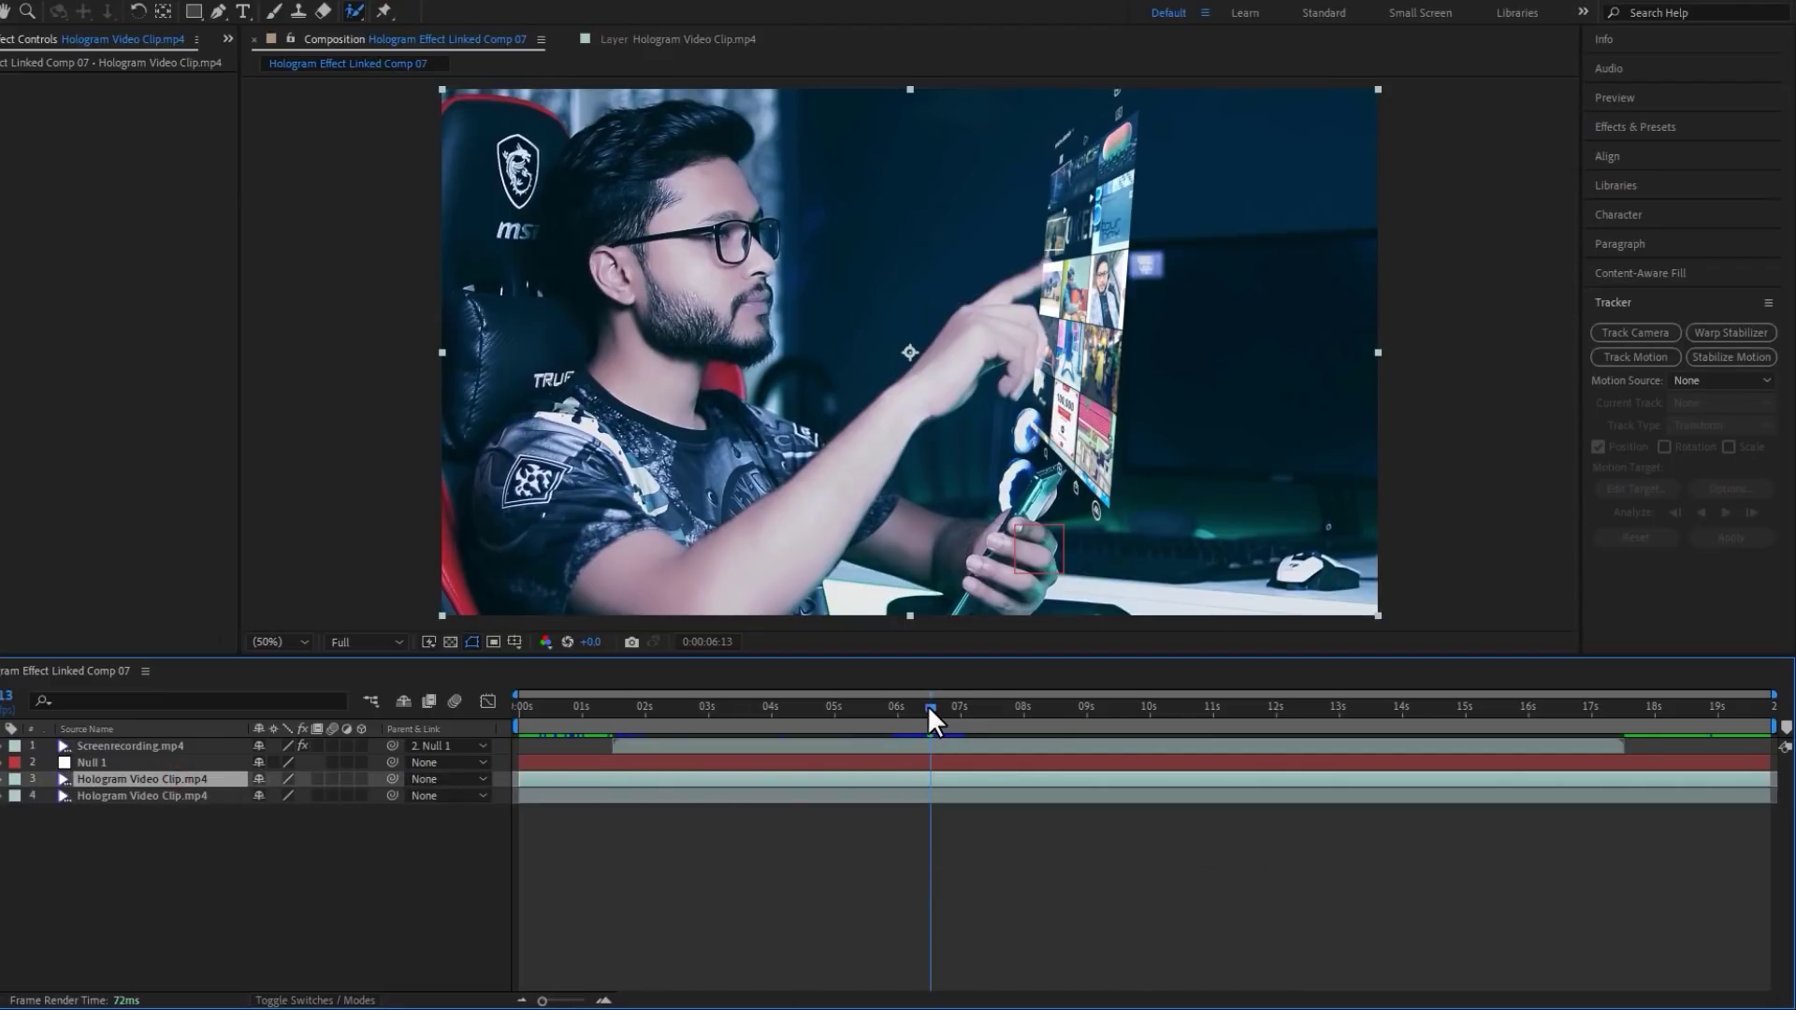
{"action": "left_click_drag", "start_coordinate": [928, 704], "coordinate": [917, 712]}
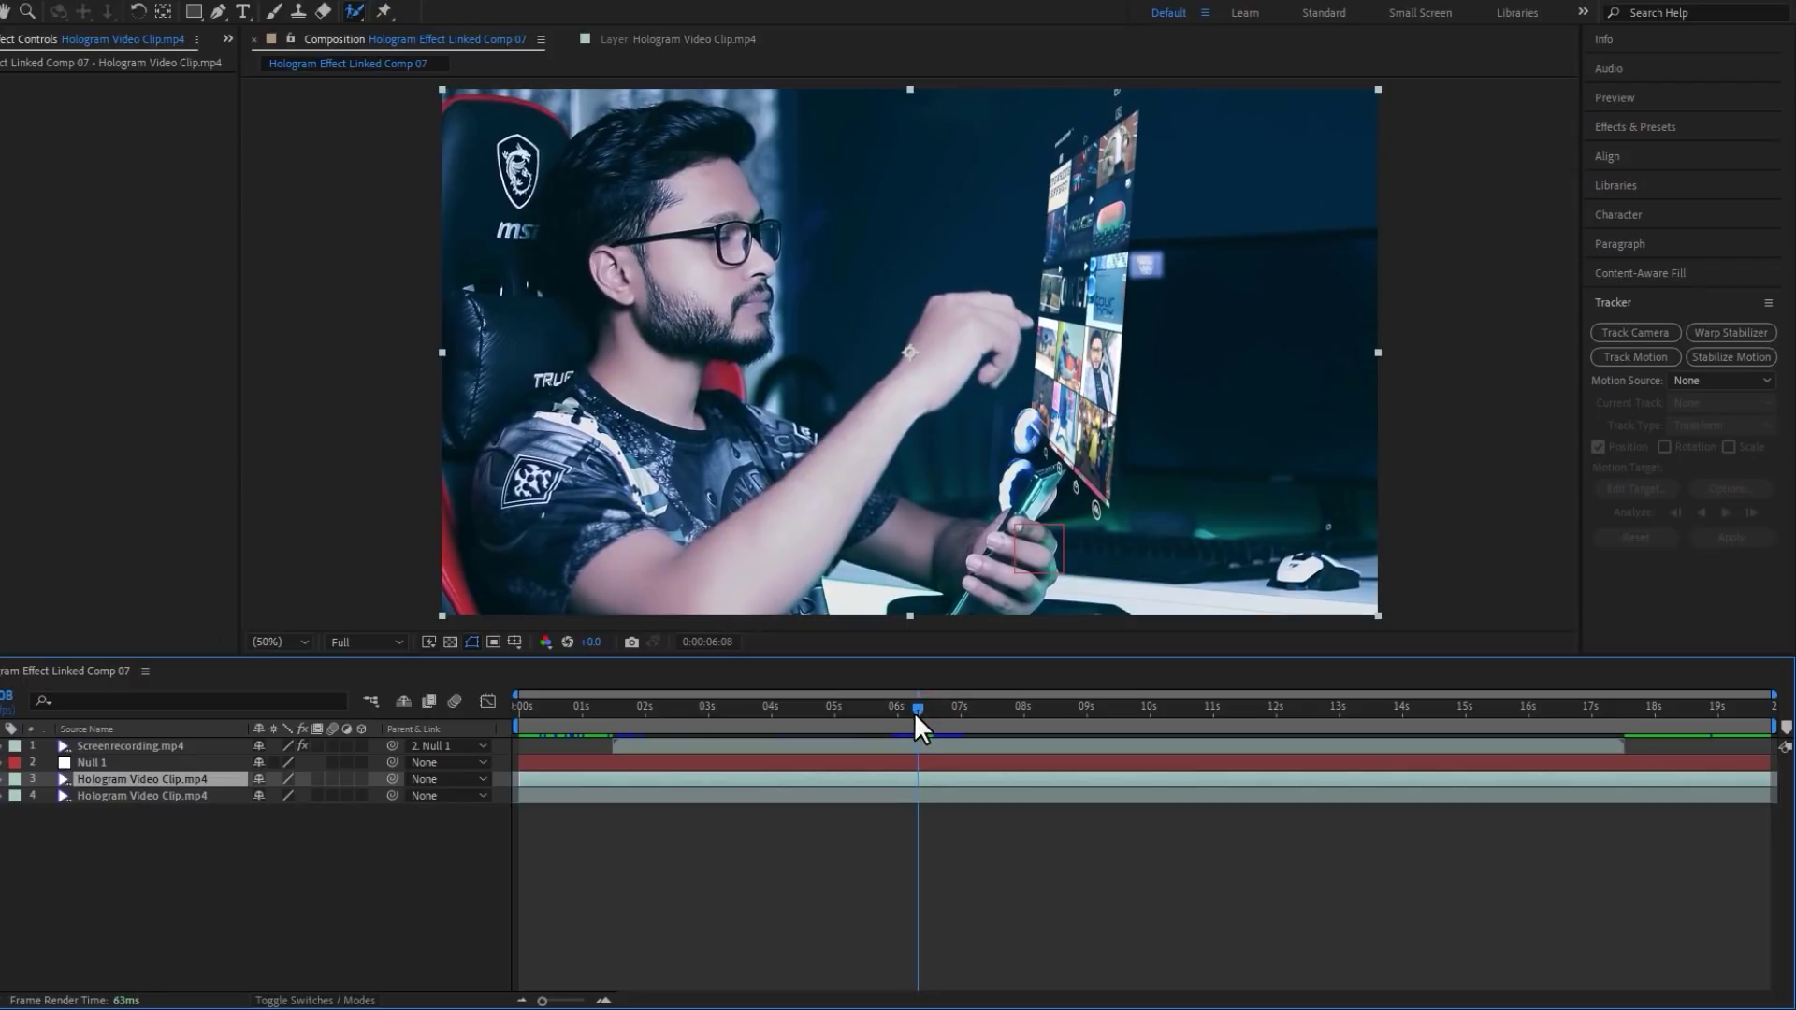
{"action": "left_click_drag", "start_coordinate": [515, 726], "coordinate": [1575, 726]}
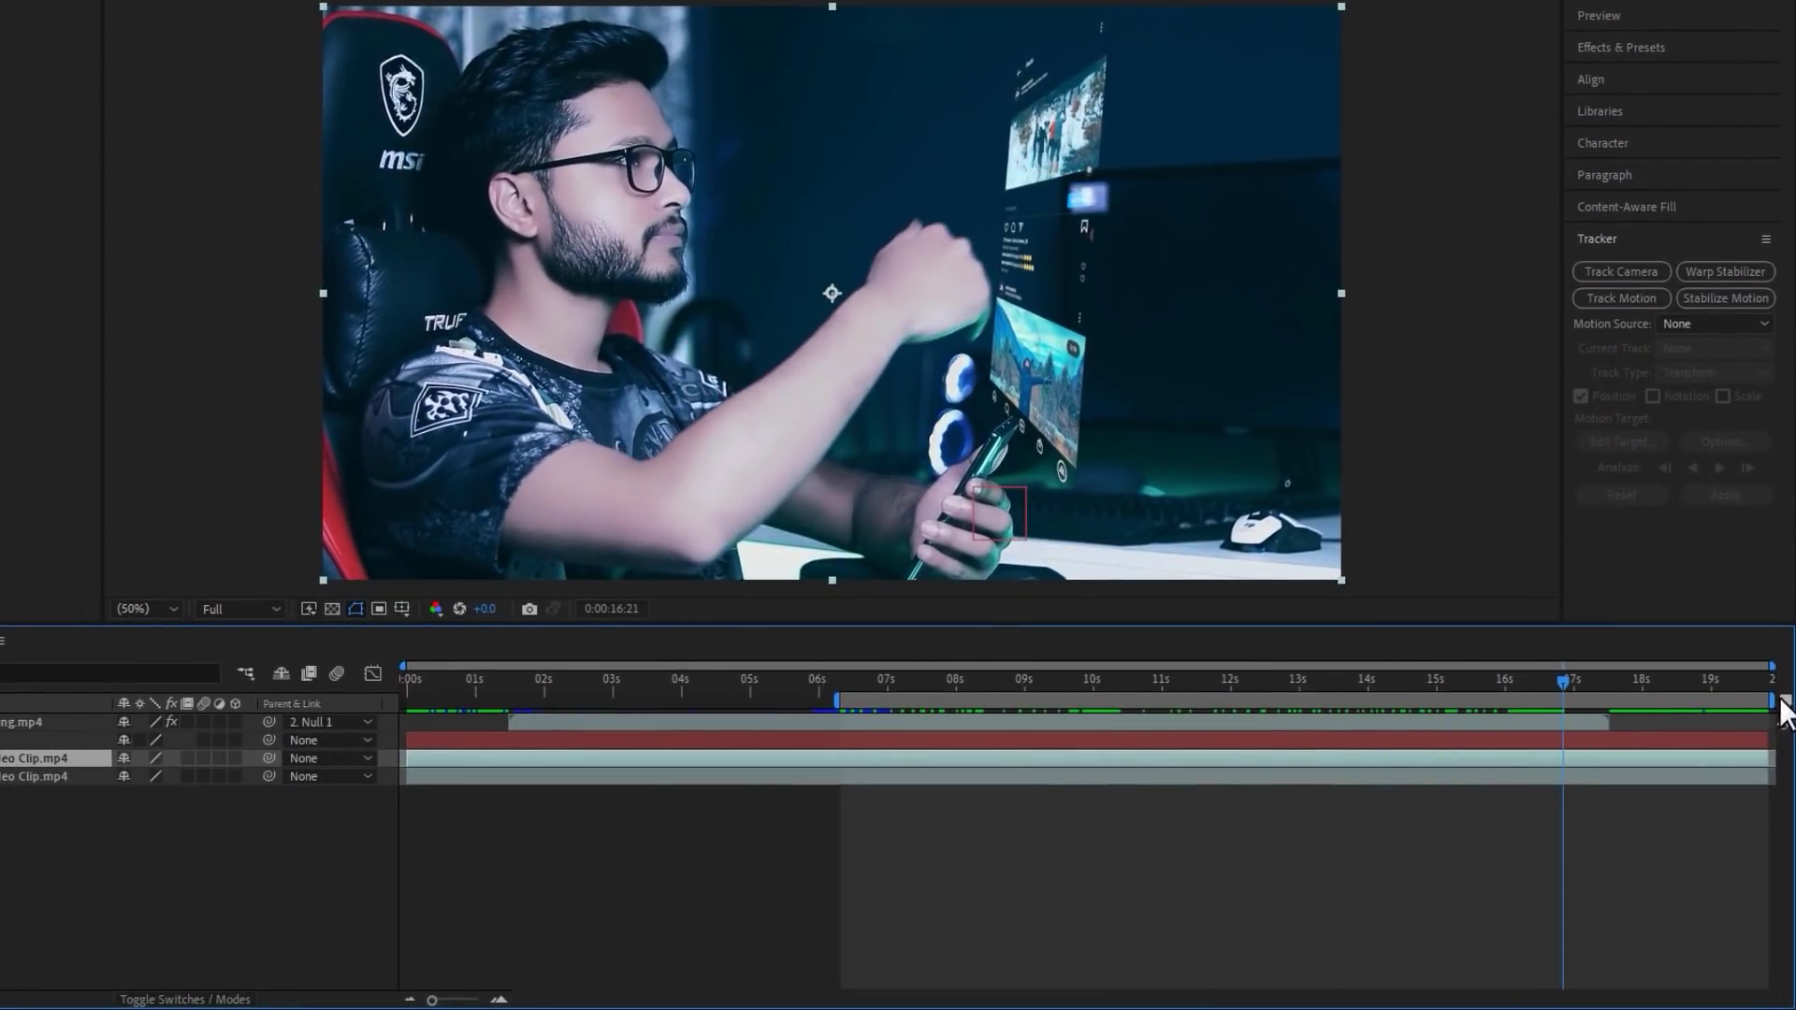
{"action": "left_click_drag", "start_coordinate": [1772, 701], "coordinate": [1581, 723]}
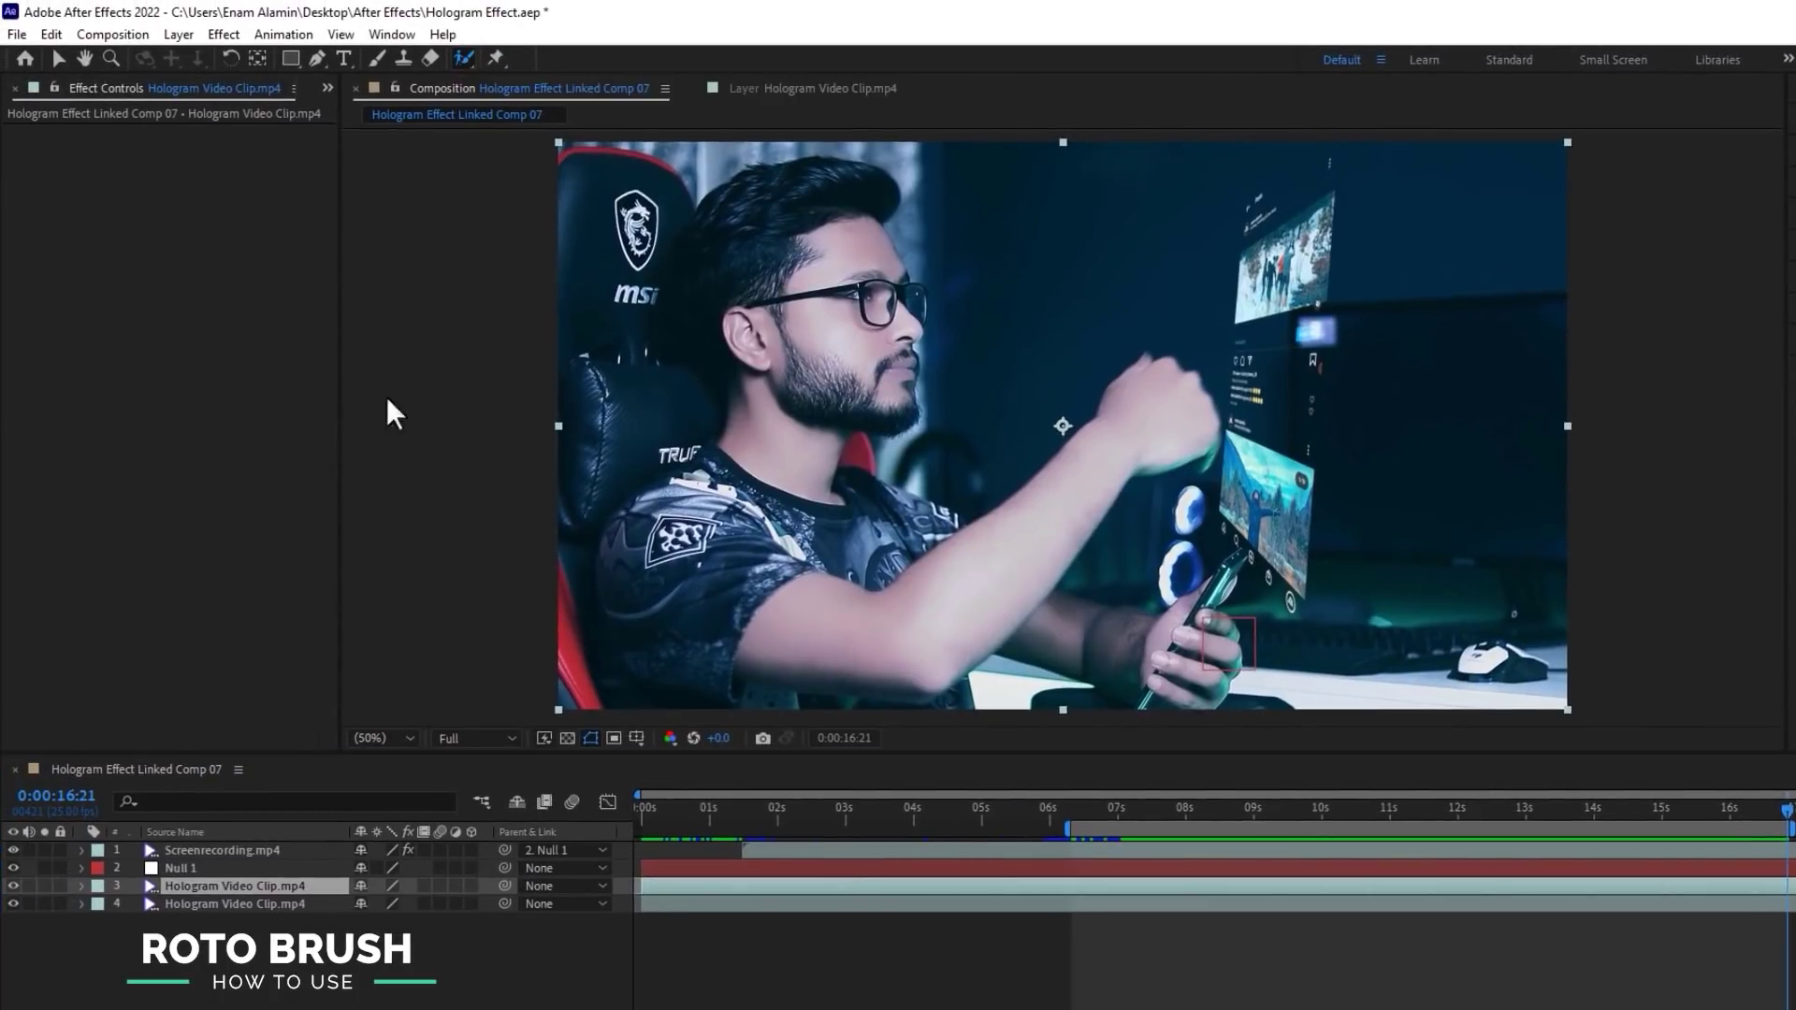
Step: Open Hologram Video Clip.mp4 in the Layer panel at 6:10 and Roto Brush over the hand
{"action": "double_click", "coordinate": [257, 879]}
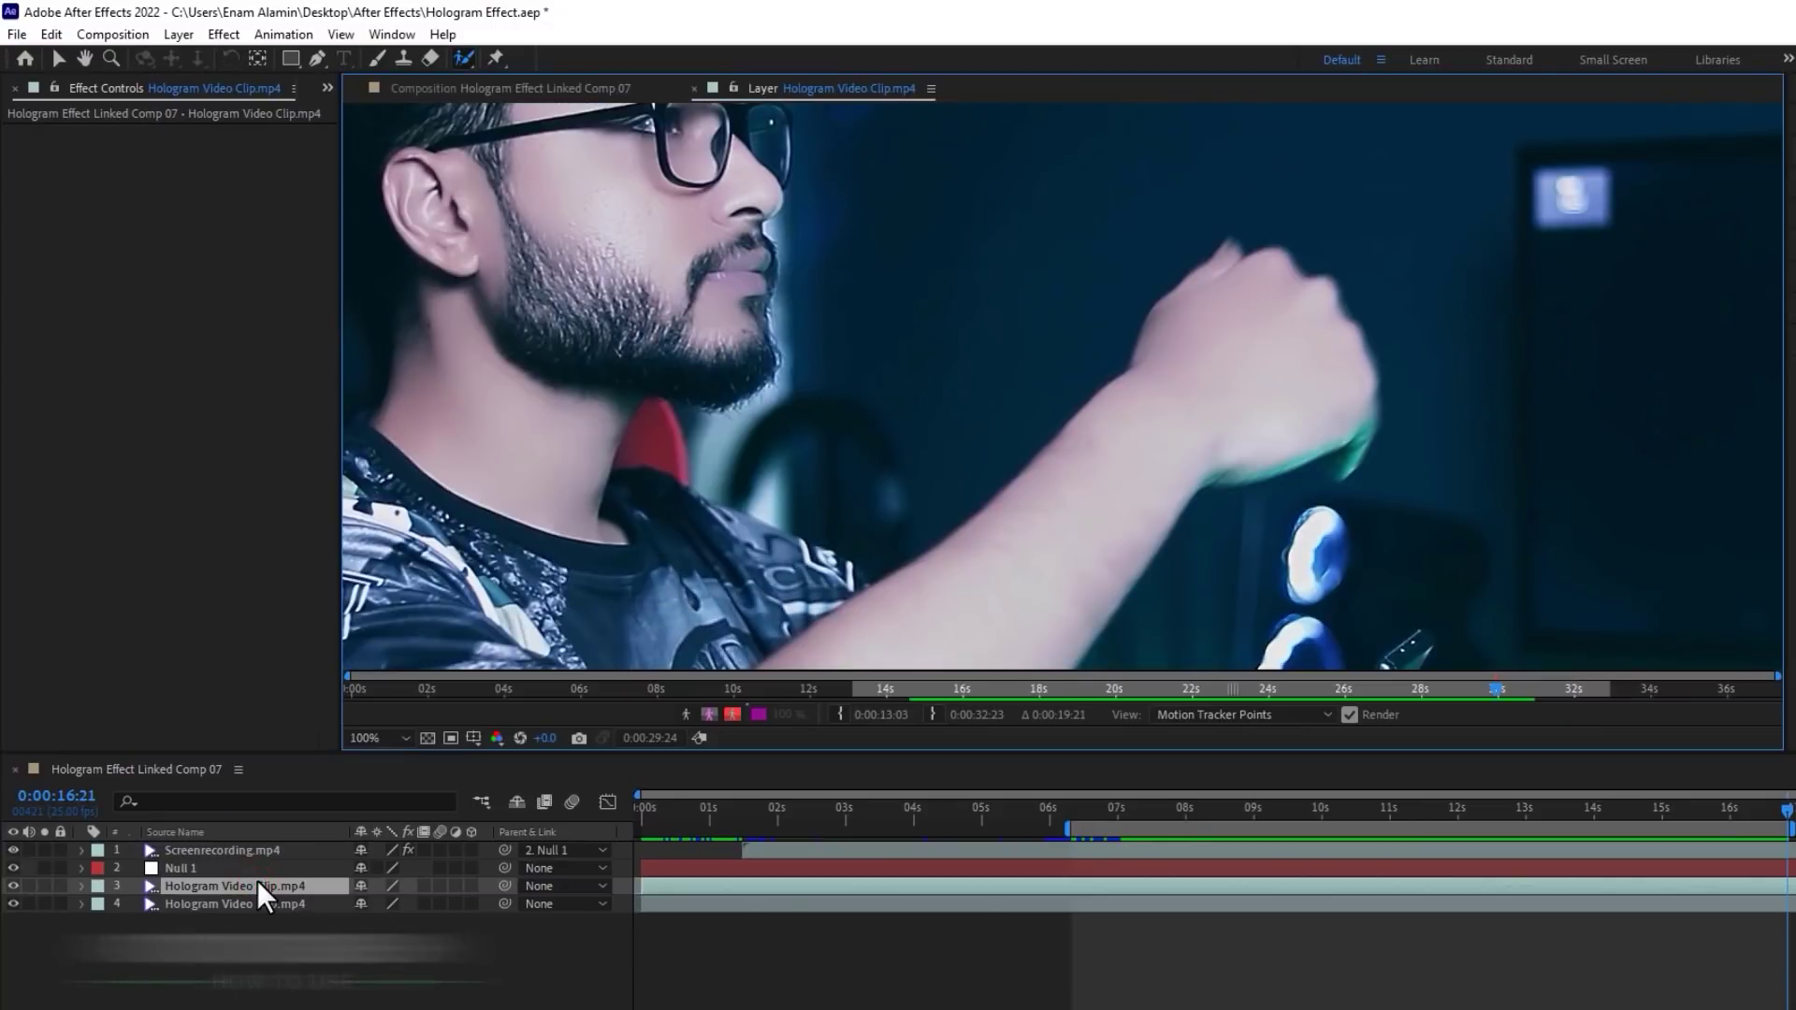
{"action": "left_click", "coordinate": [1076, 812]}
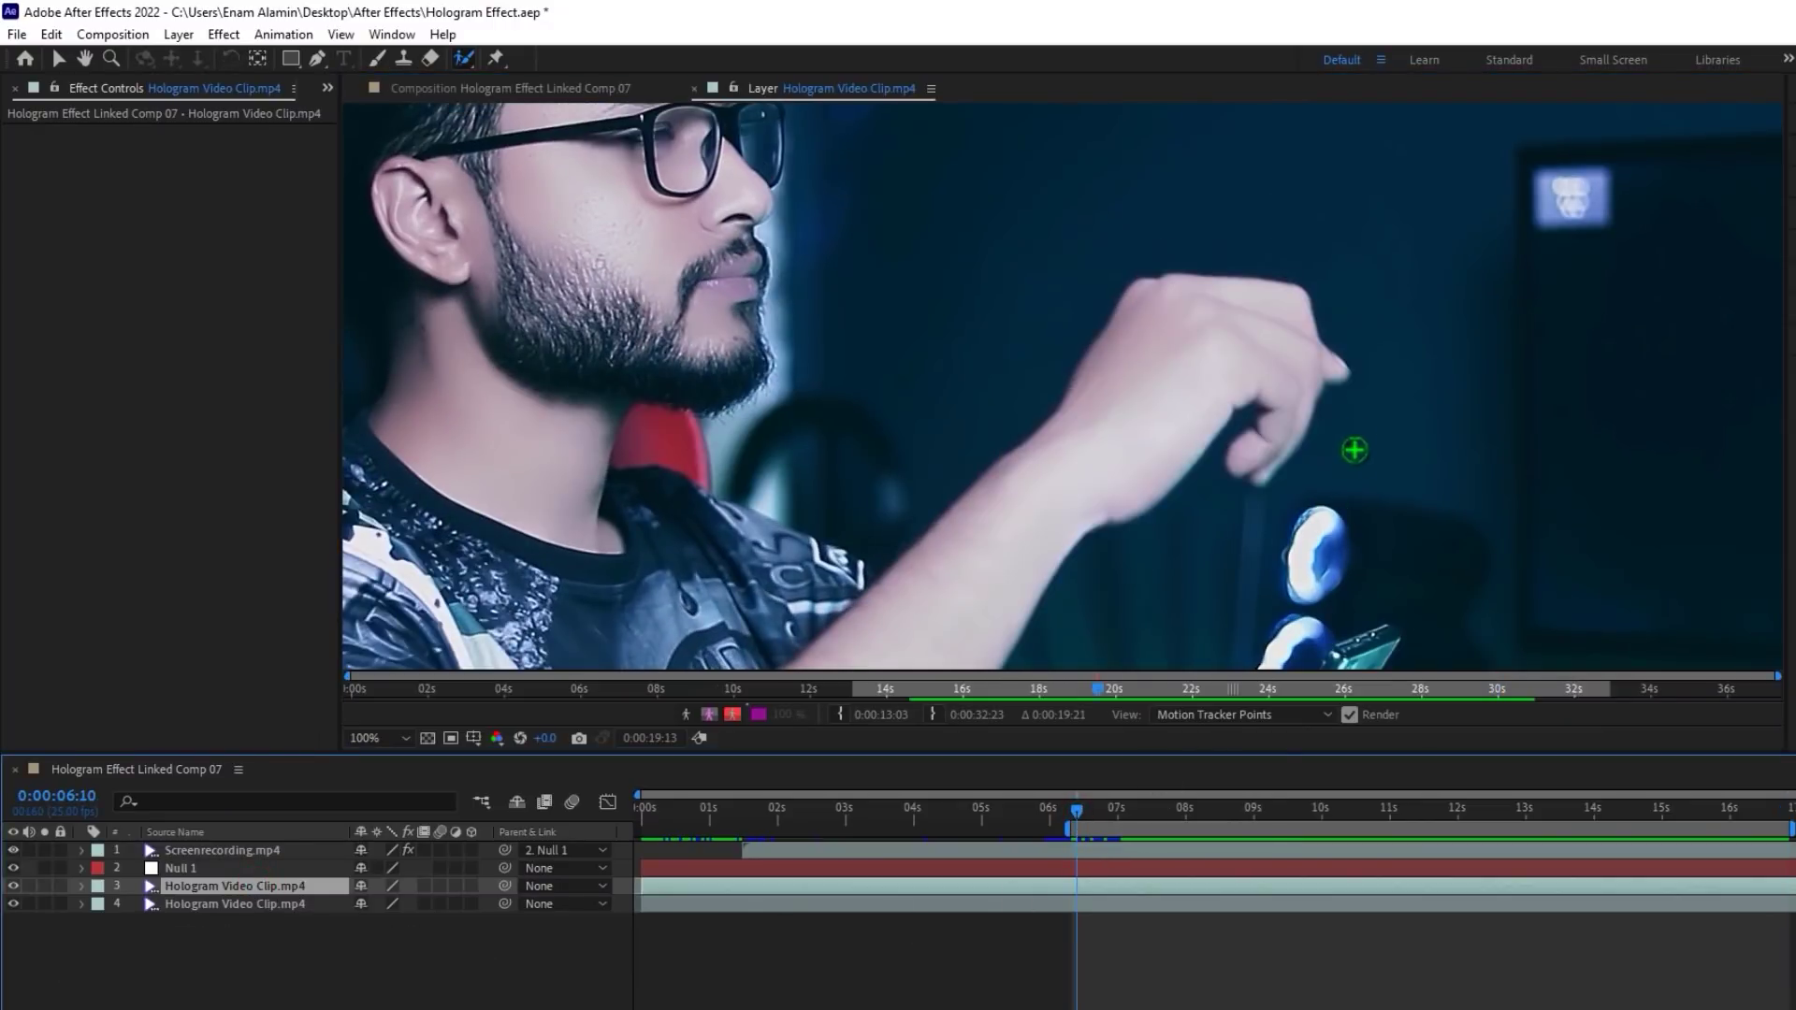
{"action": "mouse_move", "coordinate": [1338, 371]}
{"action": "left_mouse_down"}
{"action": "mouse_move", "coordinate": [1275, 321]}
{"action": "mouse_move", "coordinate": [1170, 353]}
{"action": "mouse_move", "coordinate": [1125, 398]}
{"action": "left_mouse_up"}
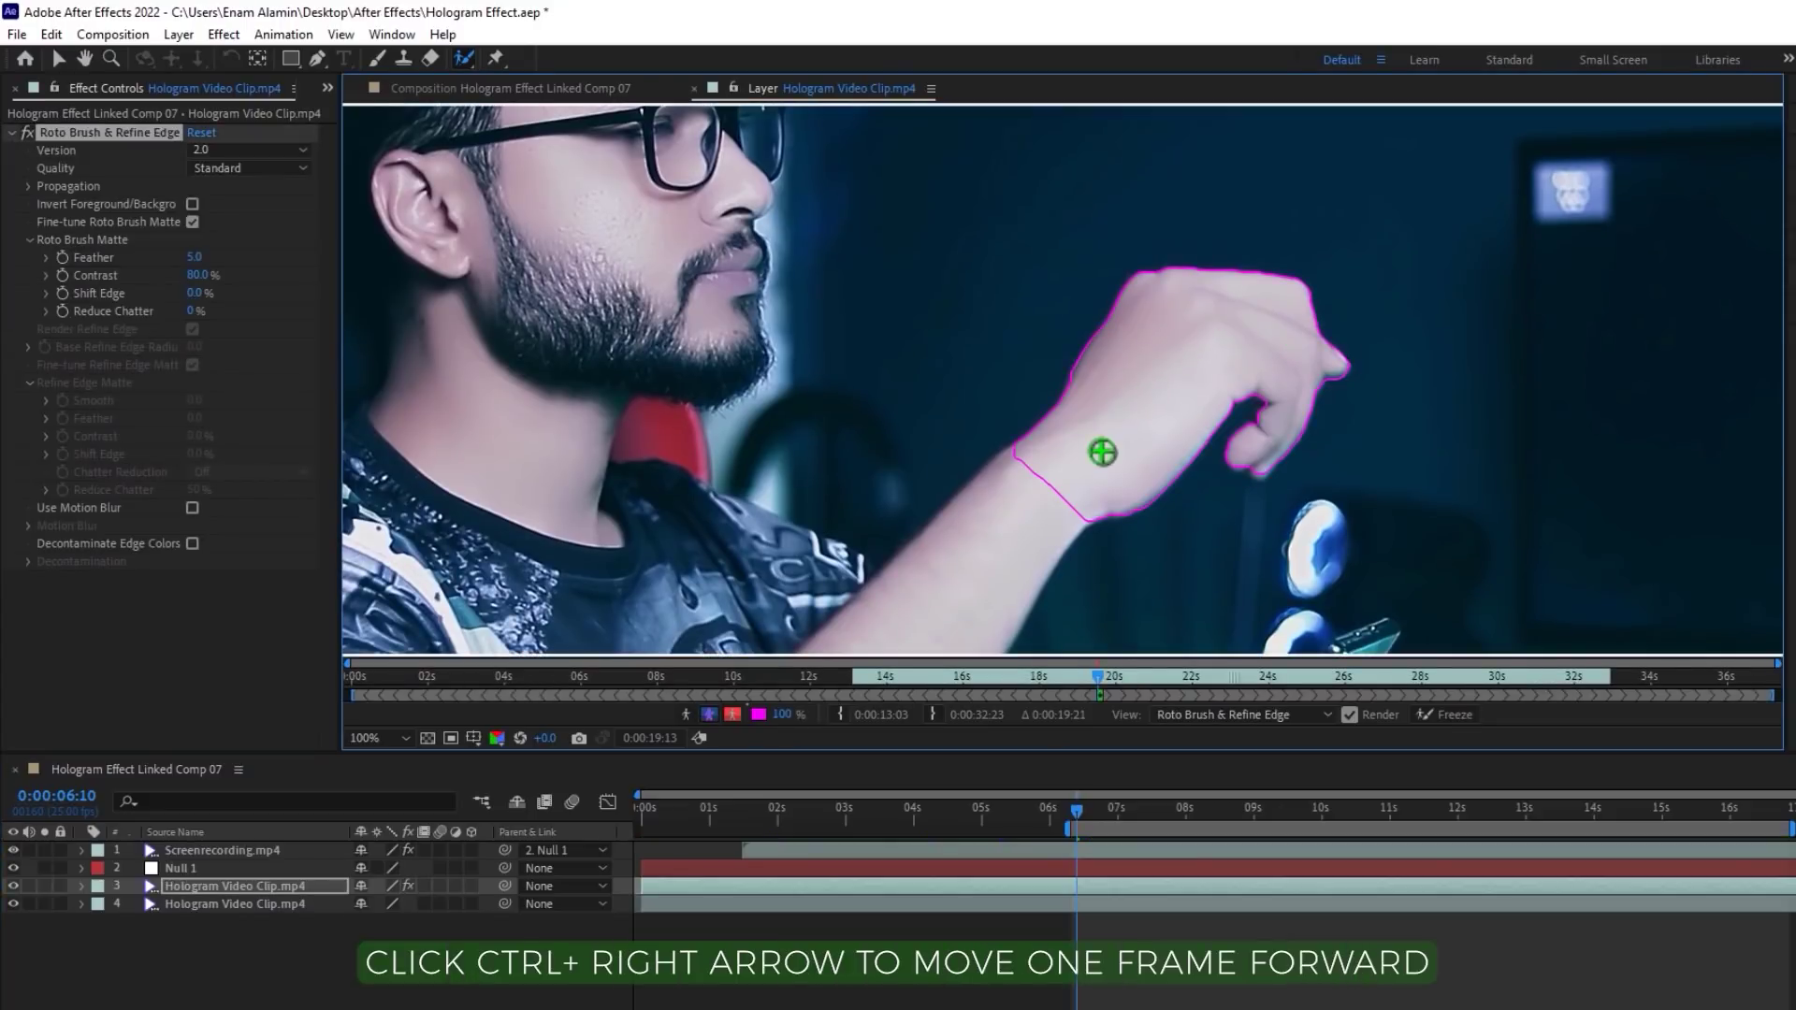
{"action": "key", "text": "ctrl+Right"}
{"action": "key", "text": "ctrl+Right"}
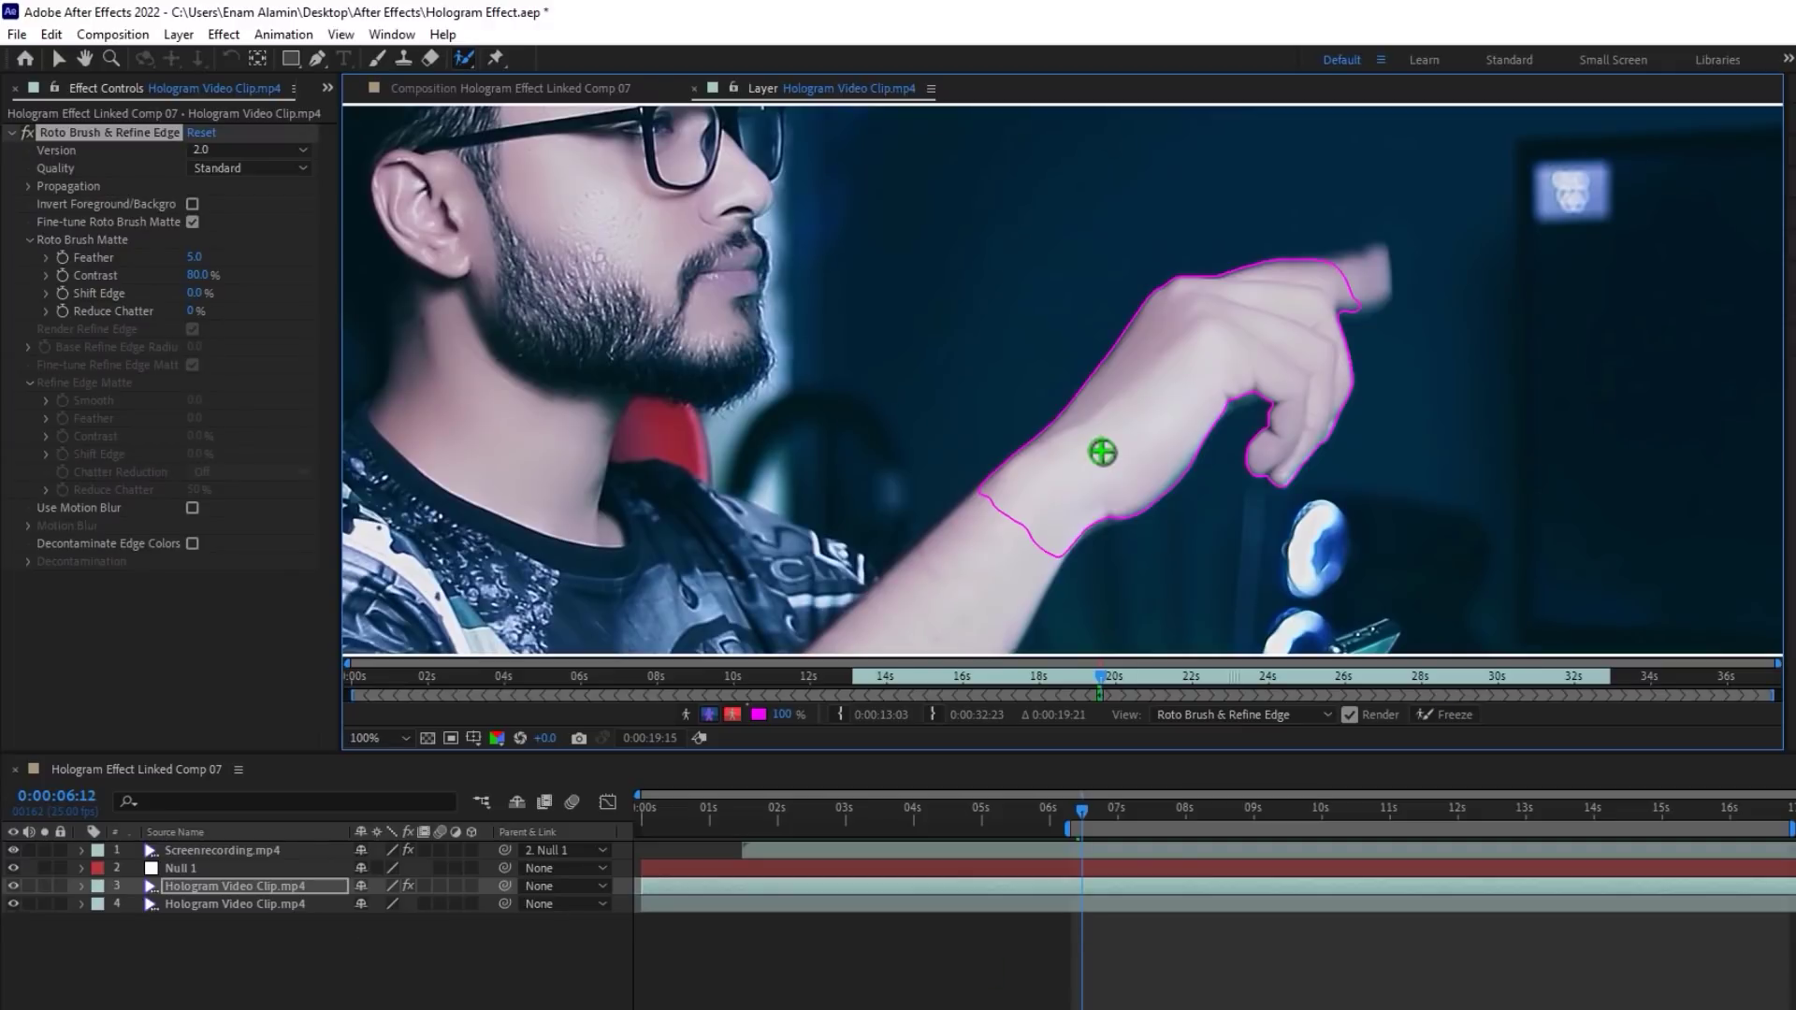
Step: Add the fingertip to the Roto Brush matte while stepping forward to 7:02
{"action": "left_click_drag", "start_coordinate": [1337, 286], "coordinate": [1379, 265]}
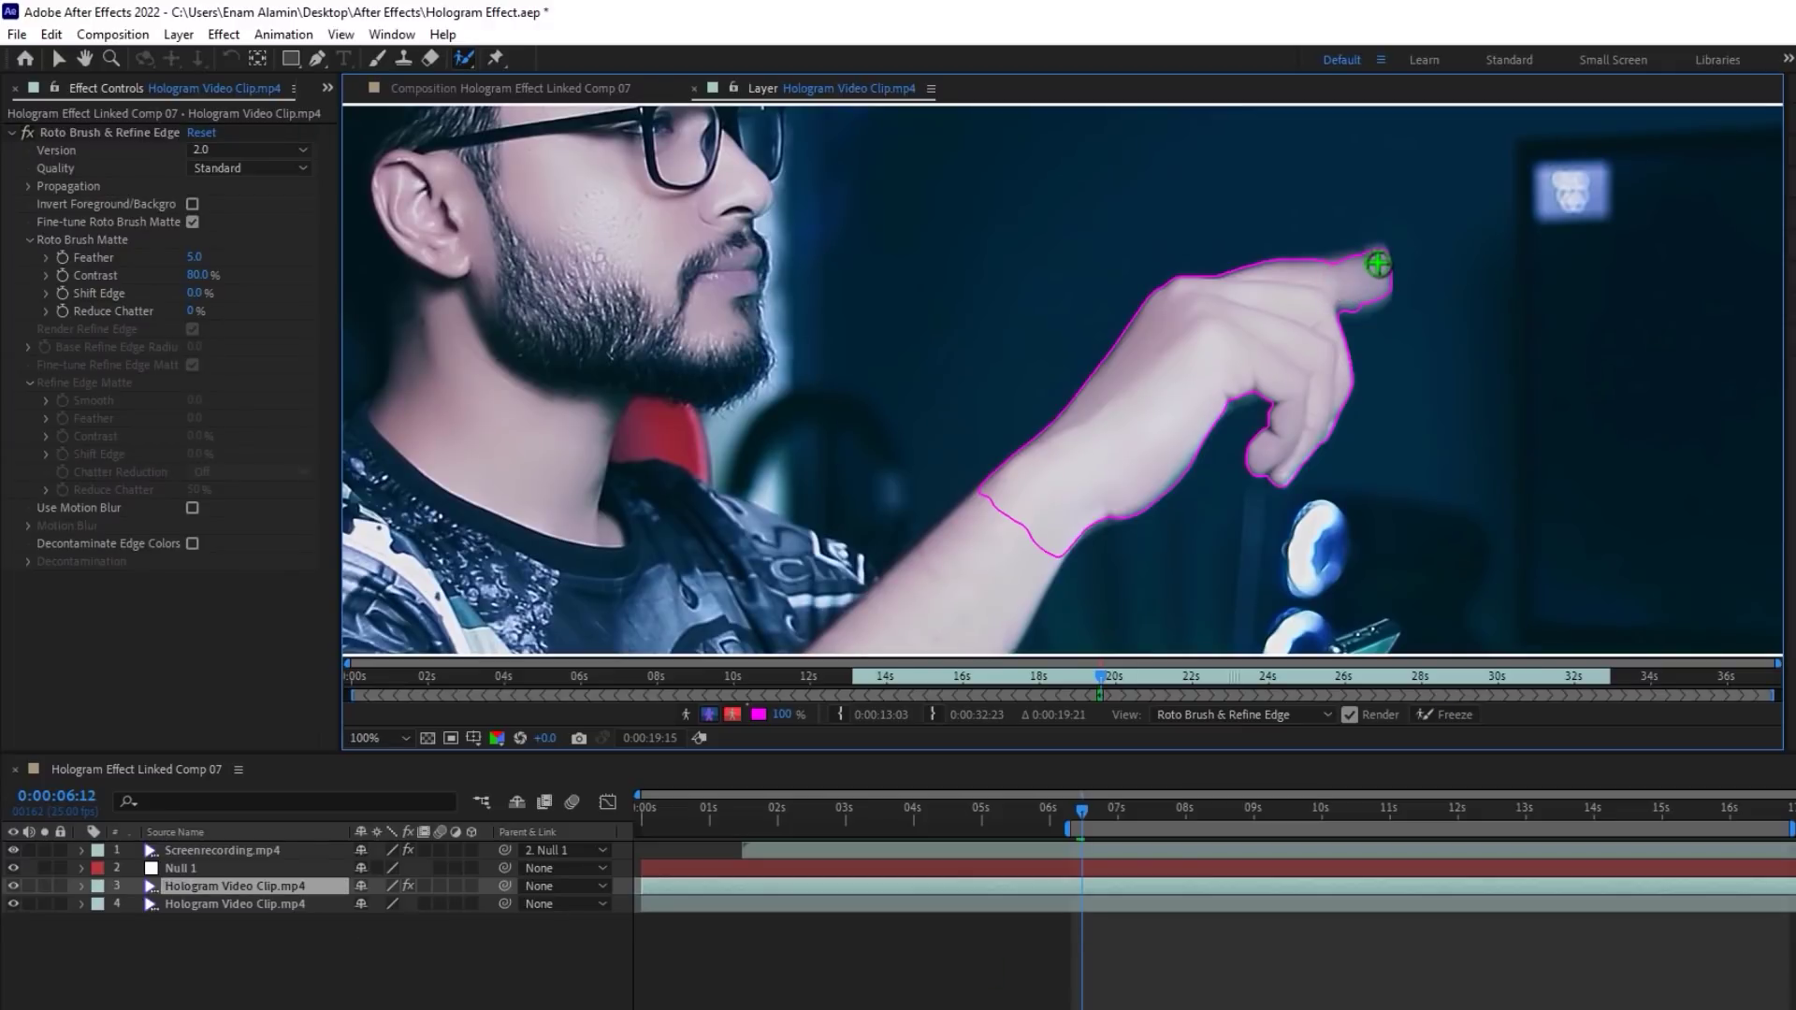
{"action": "key", "text": "ctrl+Right"}
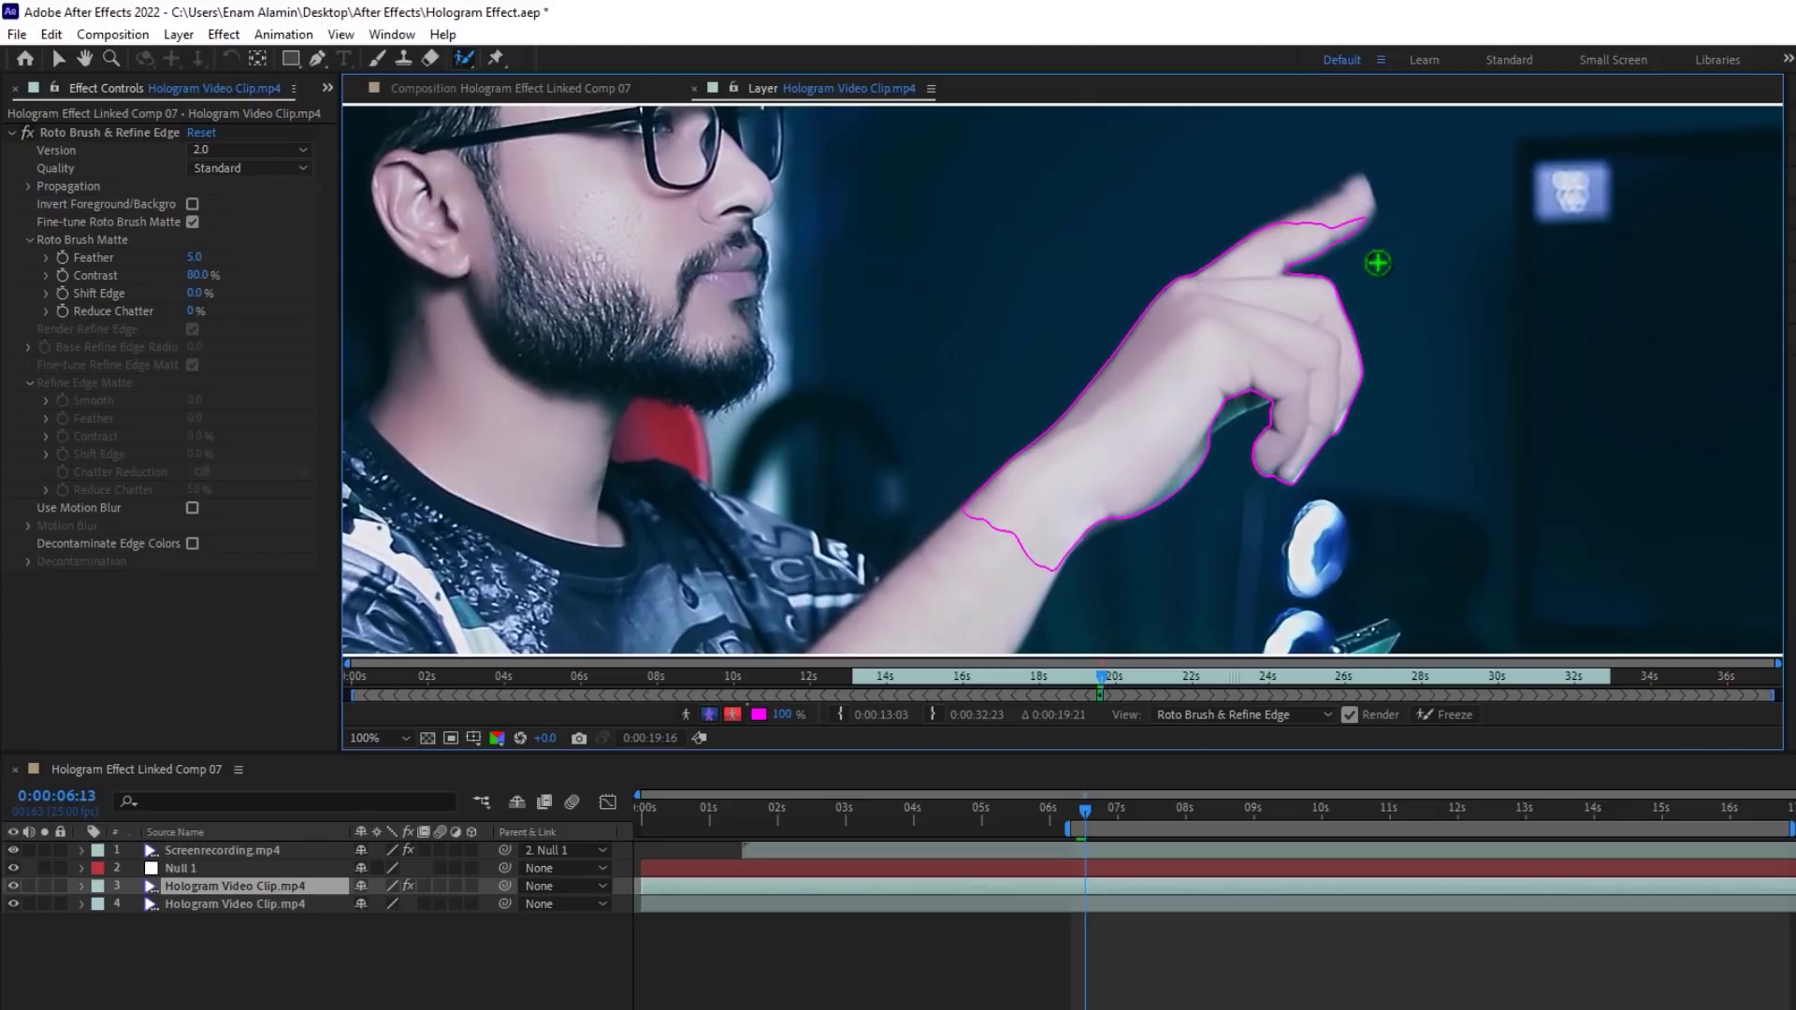
{"action": "left_click_drag", "start_coordinate": [1302, 217], "coordinate": [1359, 186]}
{"action": "key", "text": "ctrl+Right"}
{"action": "key", "text": "ctrl+Right"}
{"action": "key", "text": "ctrl+Right"}
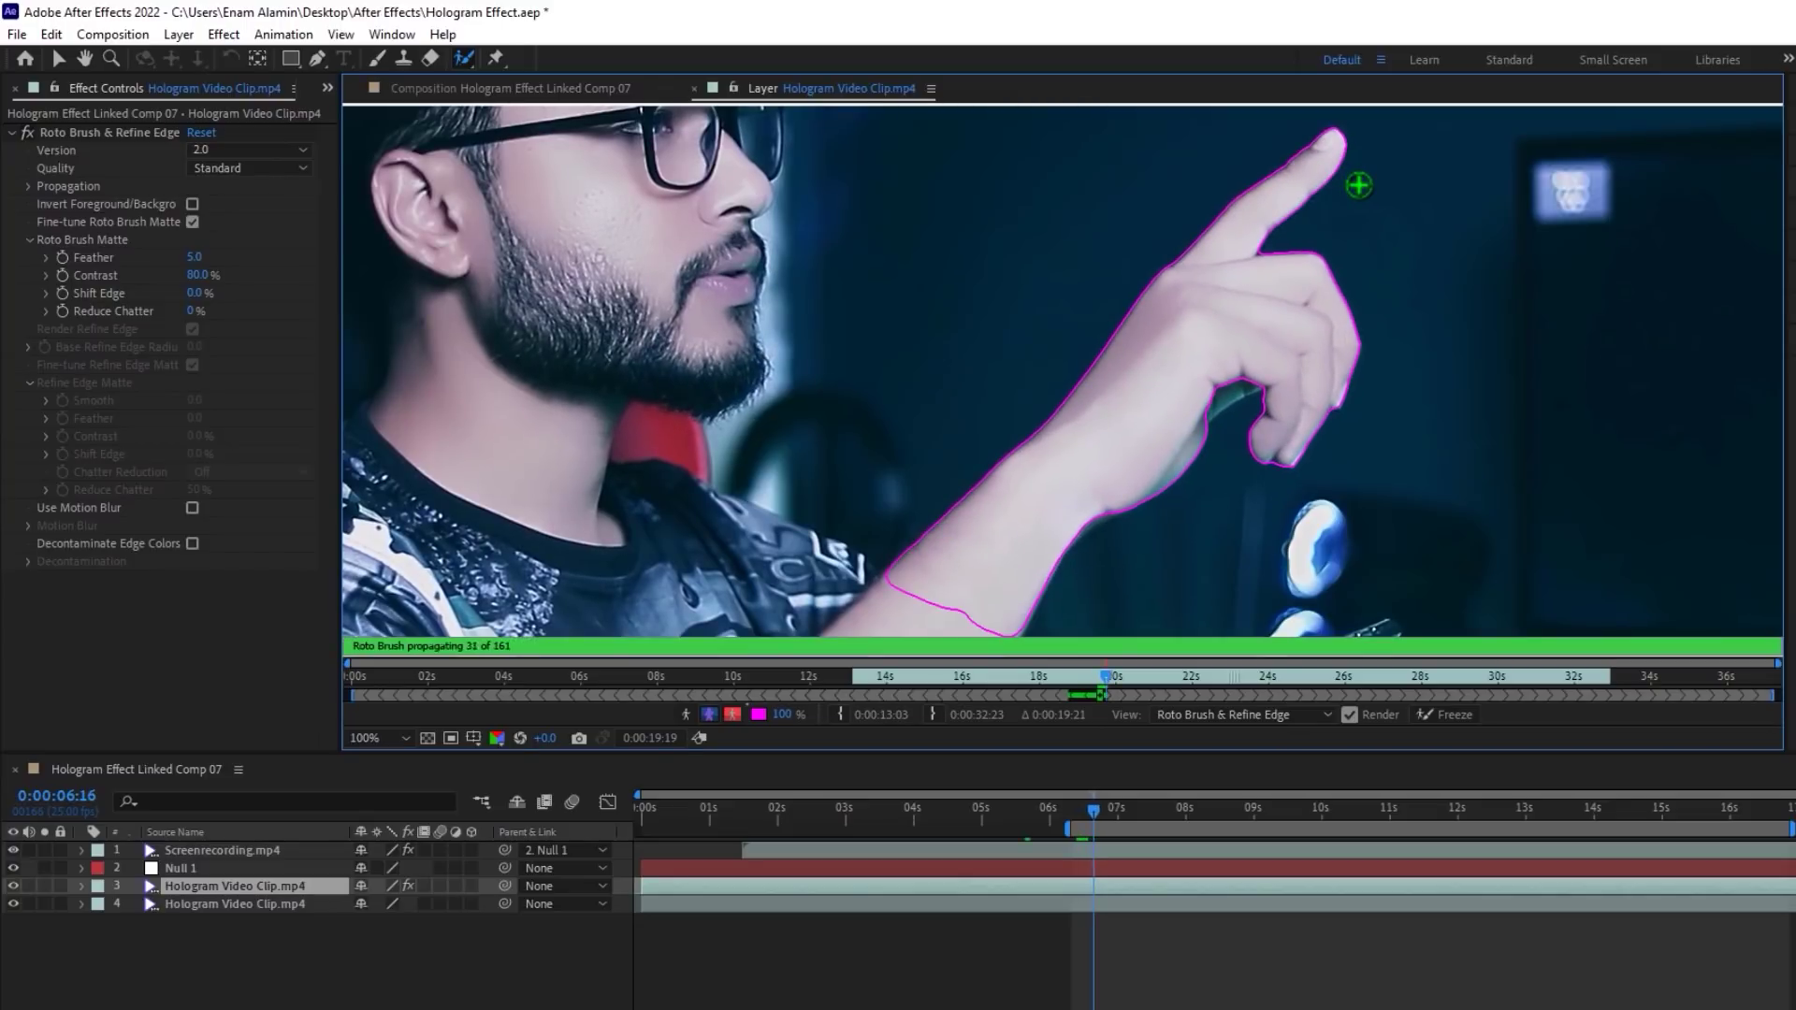
{"action": "key", "text": "ctrl+Right"}
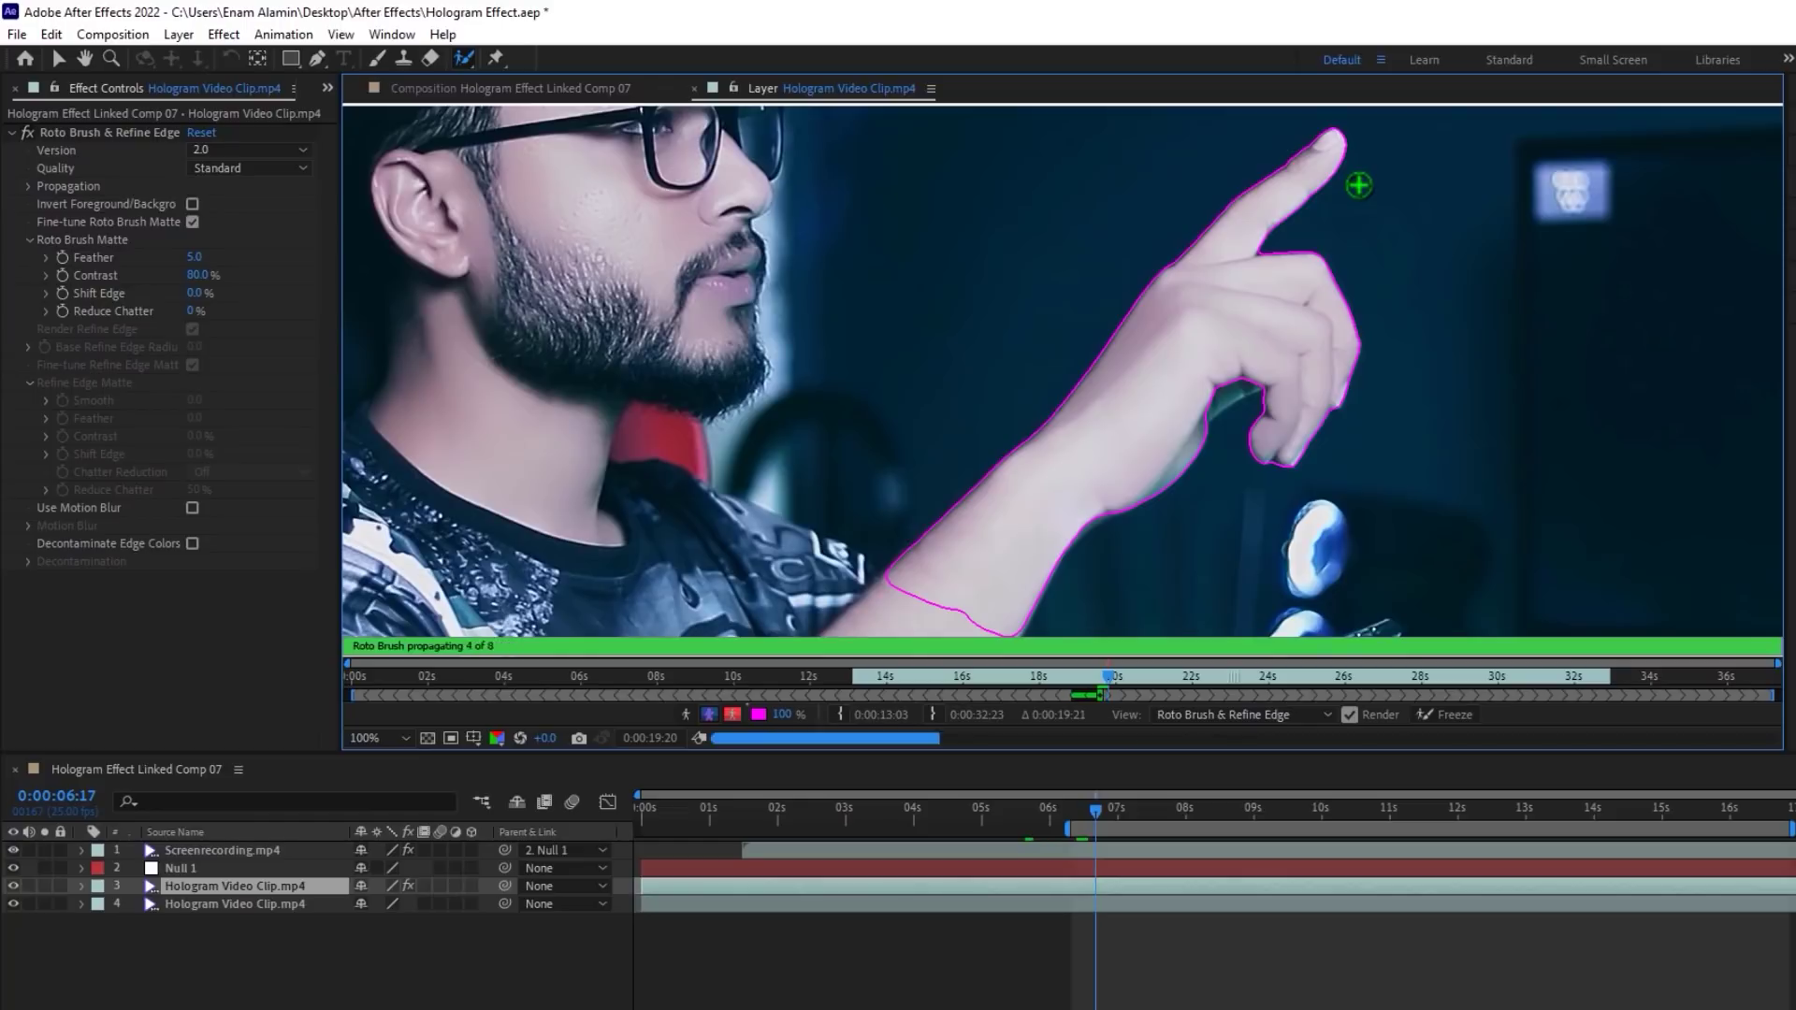
{"action": "key", "text": "ctrl+Right"}
{"action": "key", "text": "ctrl+Right"}
{"action": "key", "text": "ctrl+Right"}
{"action": "key", "text": "ctrl+Right"}
{"action": "key", "text": "ctrl+Right"}
{"action": "key", "text": "ctrl+Right"}
{"action": "key", "text": "ctrl+Right"}
{"action": "key", "text": "ctrl+Right"}
{"action": "key", "text": "ctrl+Right"}
{"action": "key", "text": "ctrl+Right"}
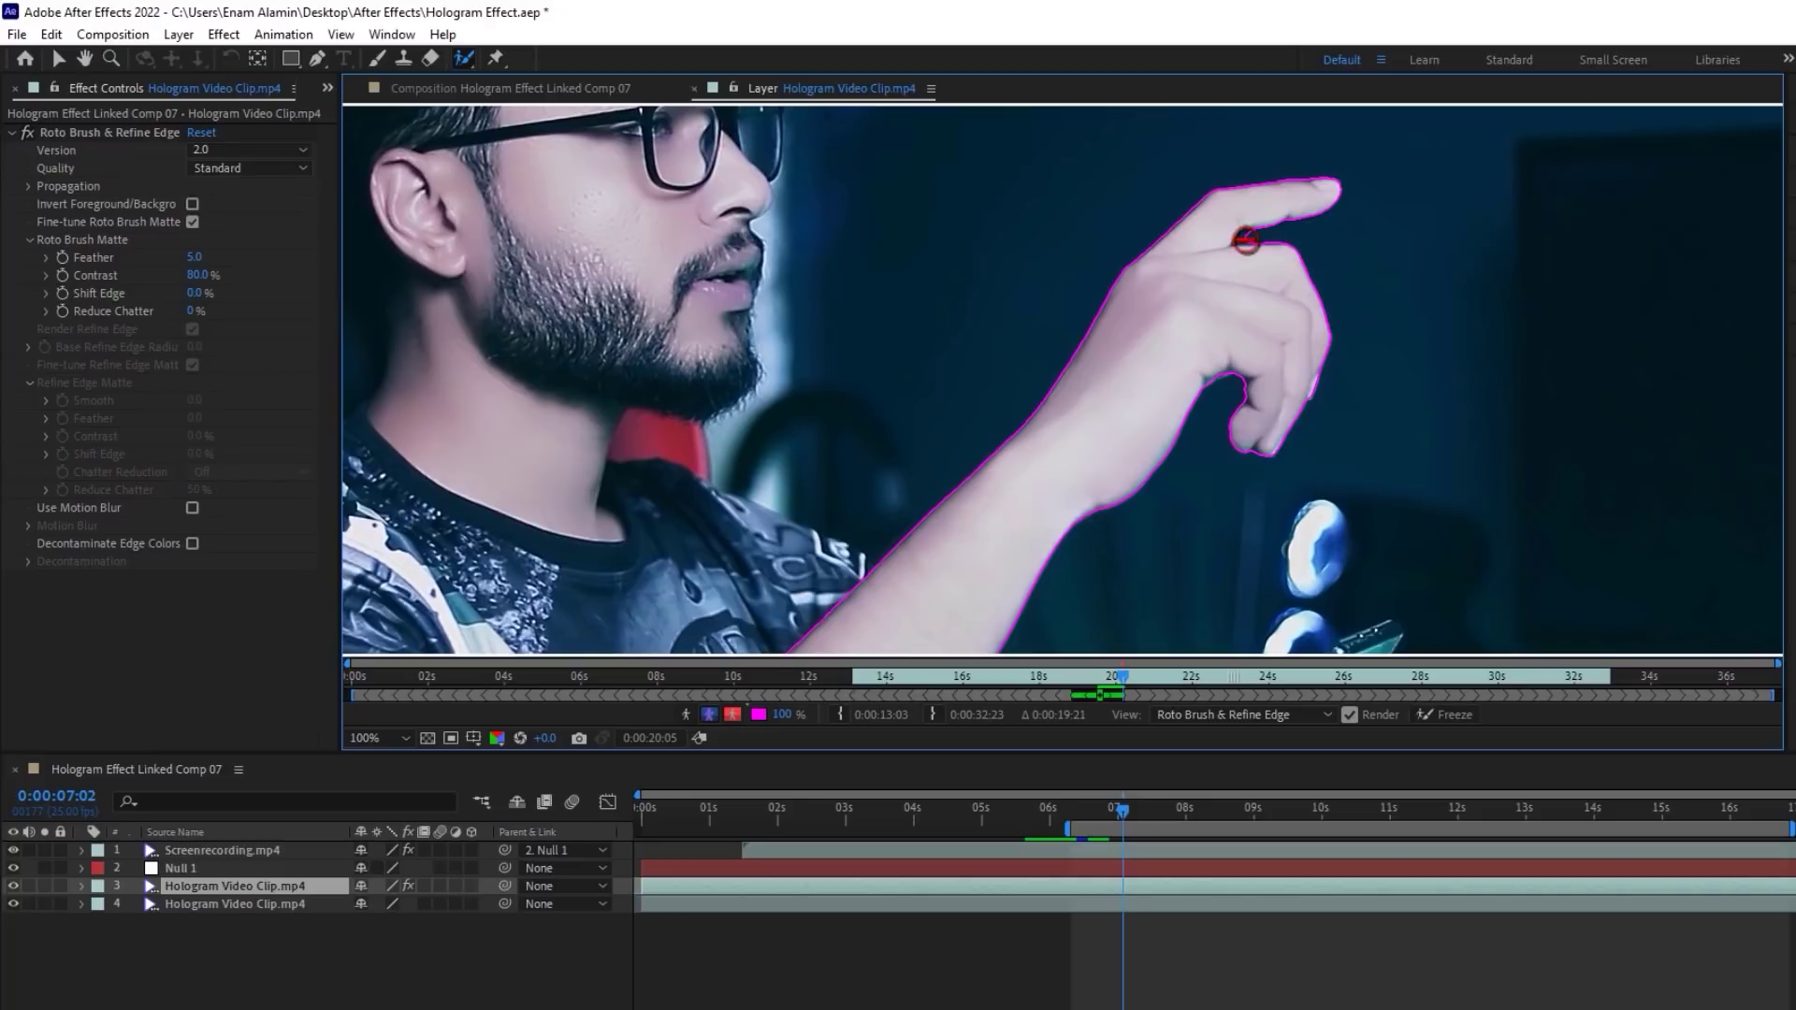
Step: Subtract excess background along the fingertip and propagate the matte forward to about 16:22
{"action": "key", "text": "ctrl+Right"}
{"action": "key", "text": "ctrl+Right"}
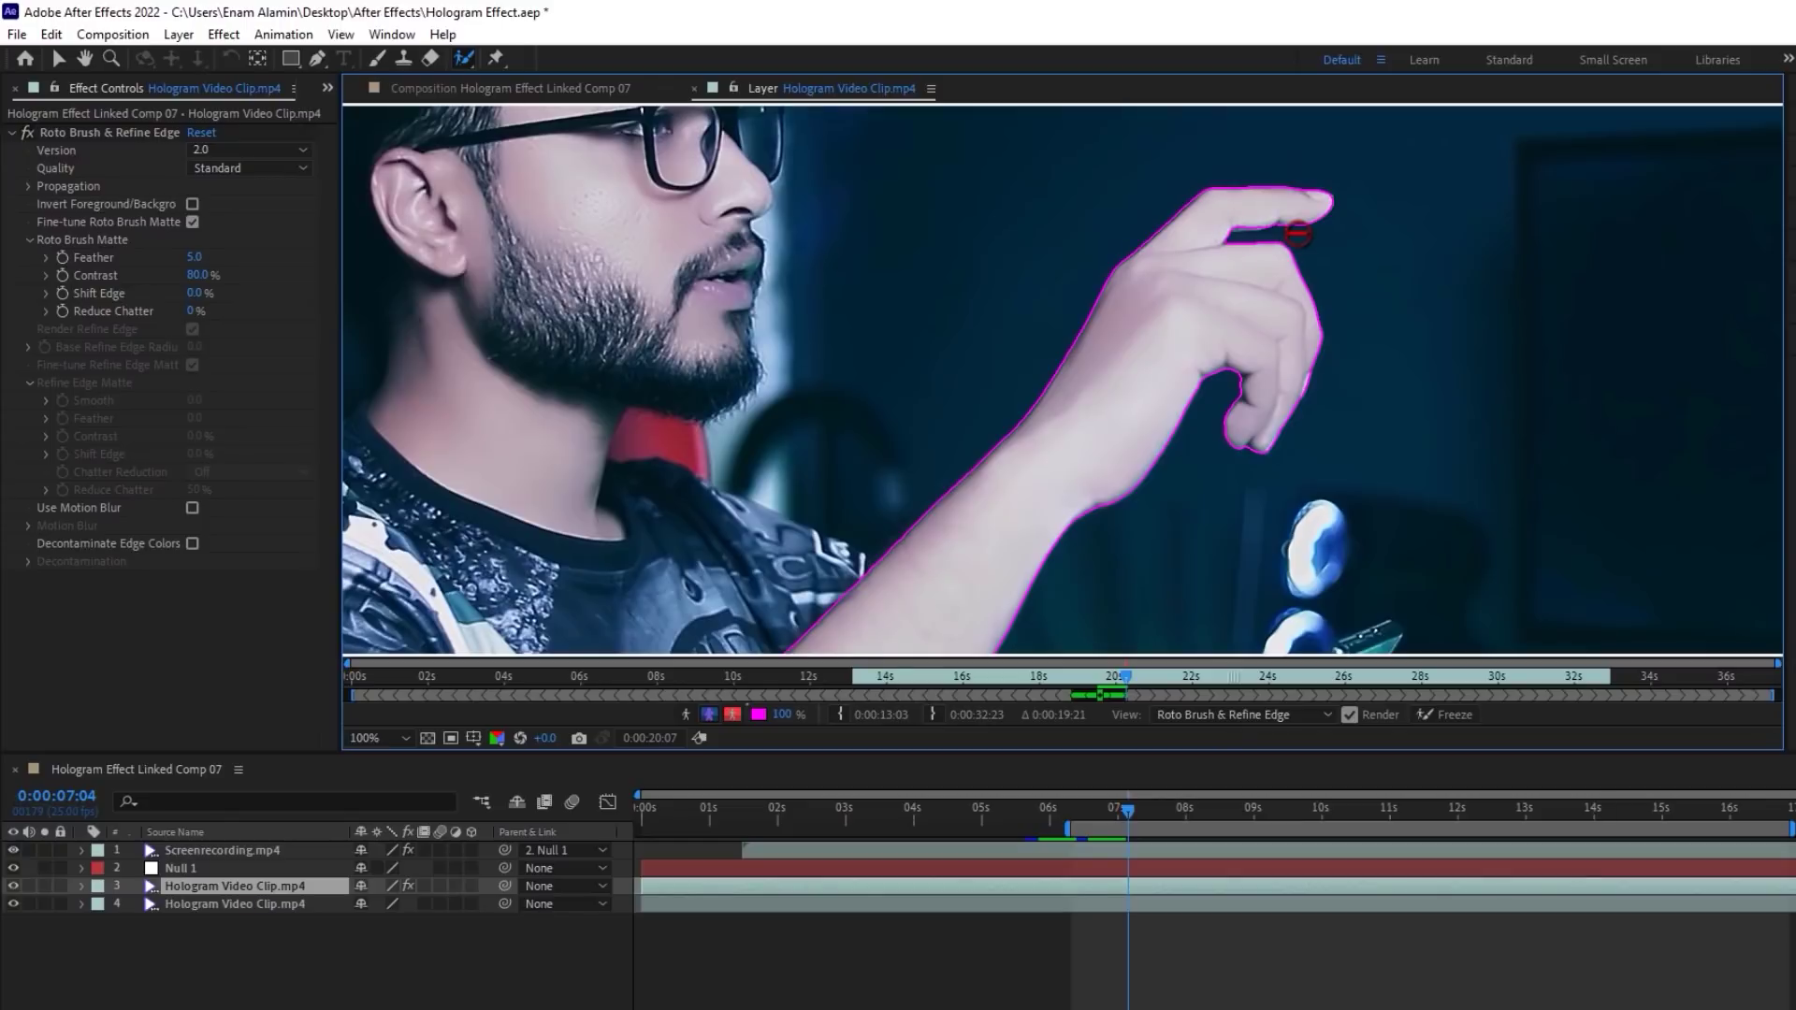
{"action": "key", "text": "ctrl+Right"}
{"action": "key", "text": "ctrl+Right"}
{"action": "left_click_drag", "start_coordinate": [1292, 239], "coordinate": [1231, 241]}
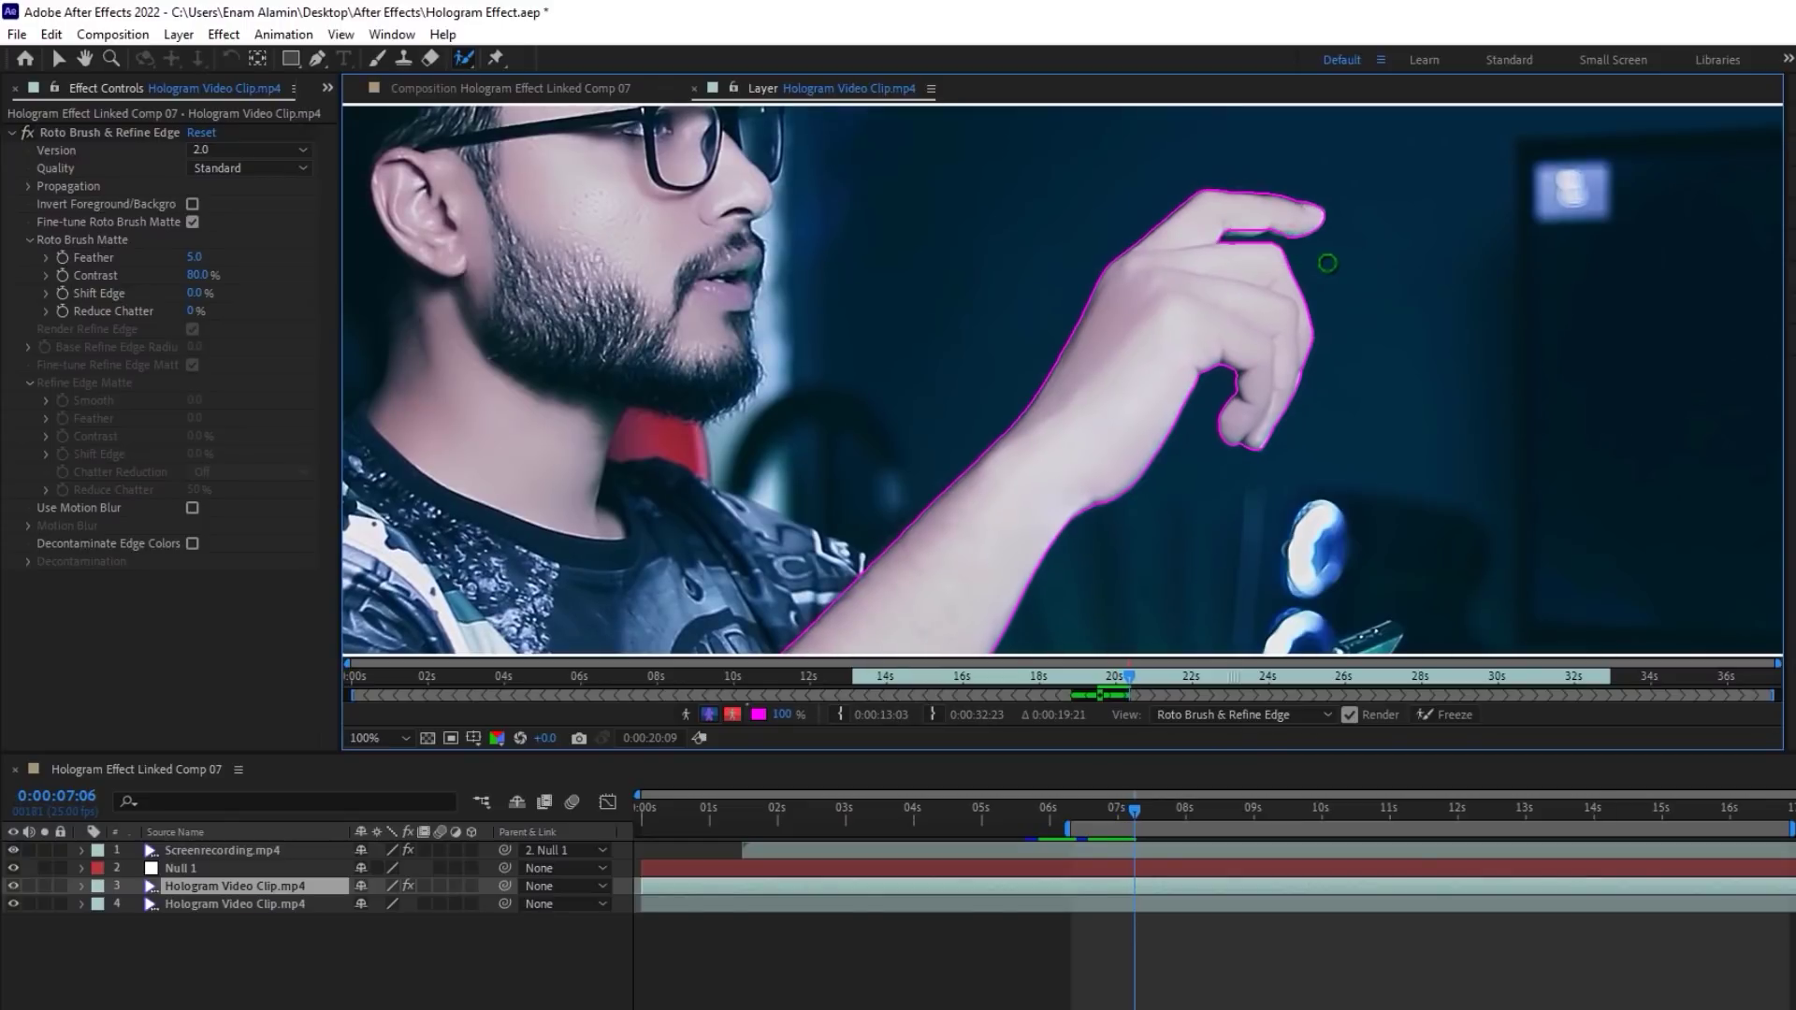
{"action": "key", "text": "space"}
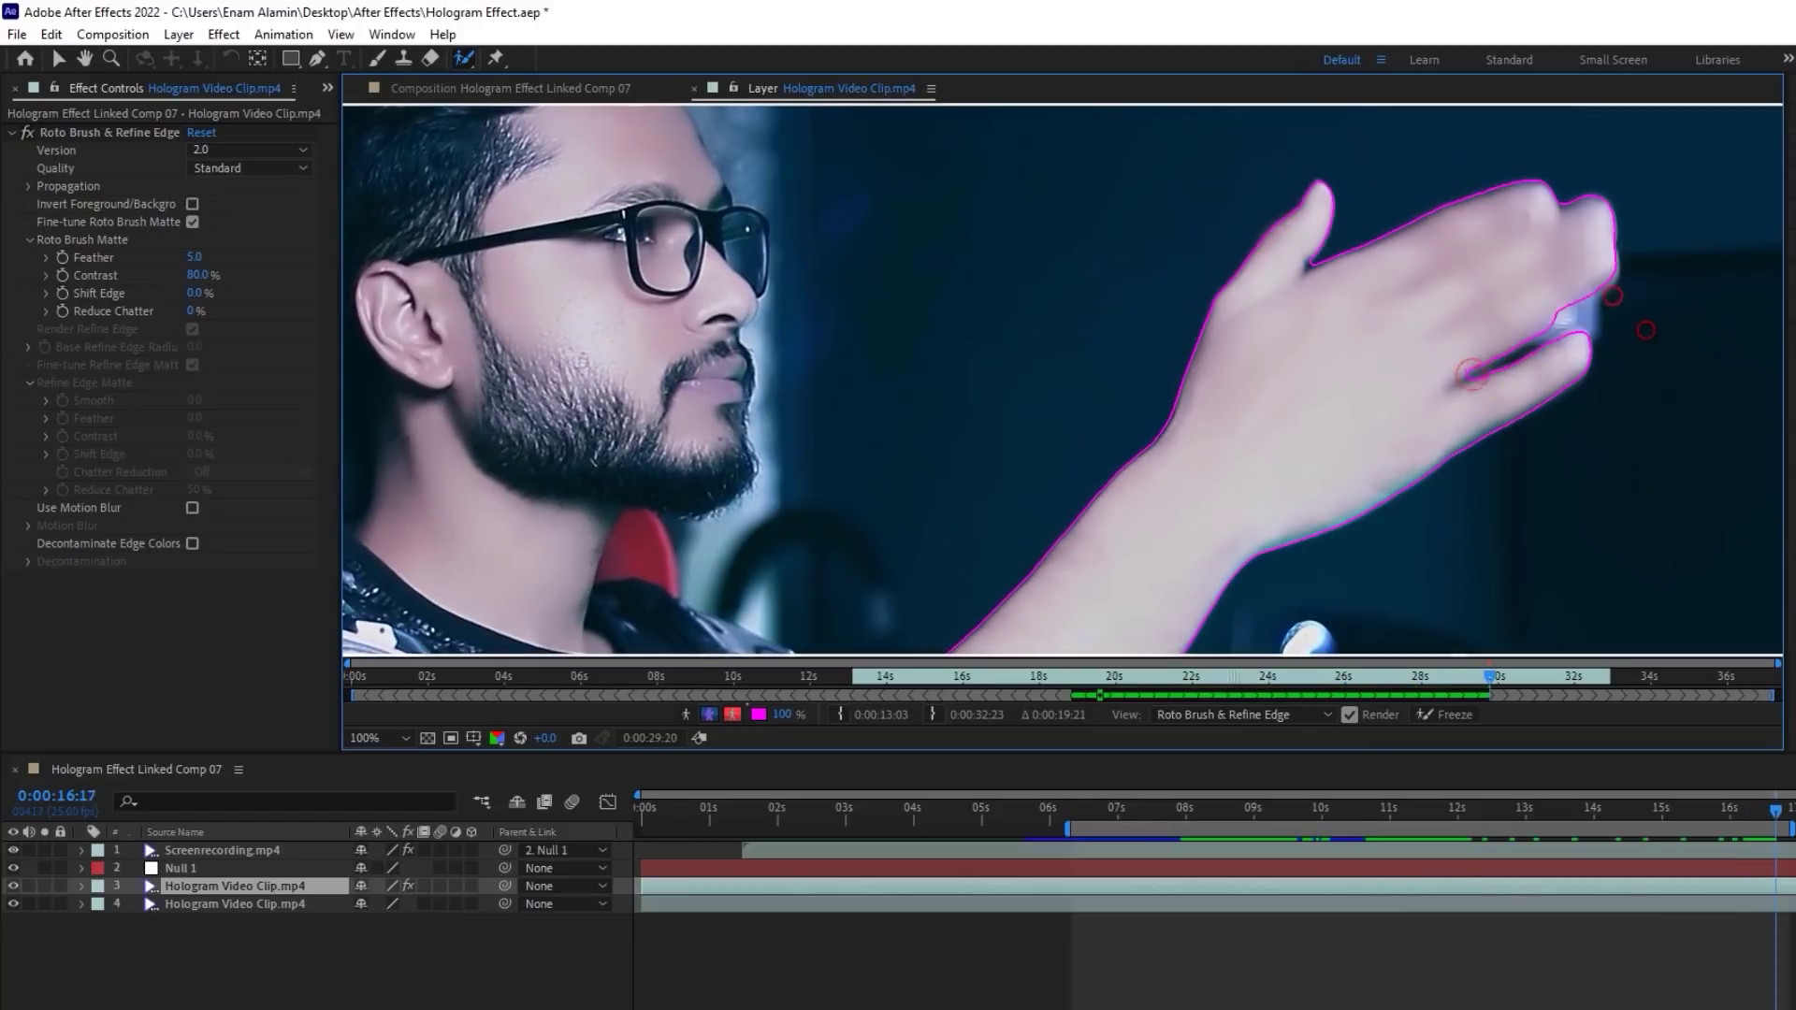
{"action": "key", "text": "comma"}
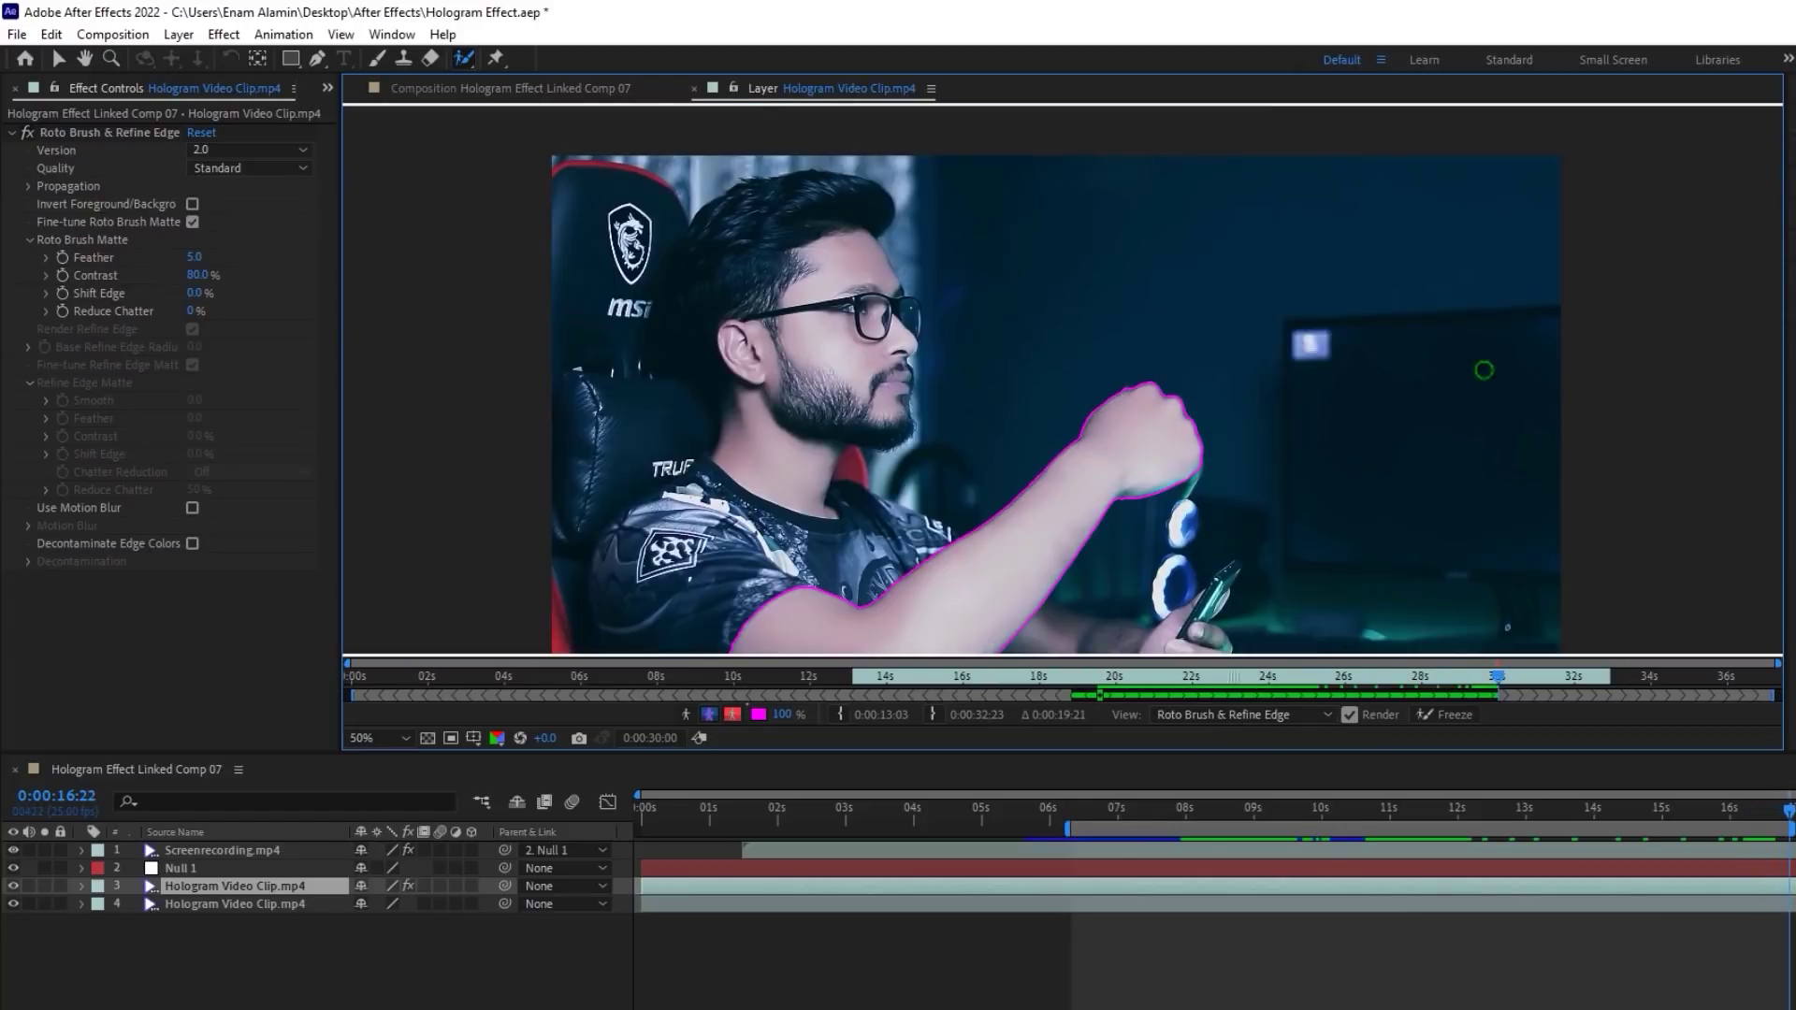
Step: View the isolated arm in Alpha mode at frame 8:23, zoomed in on the hand
{"action": "left_click", "coordinate": [710, 718]}
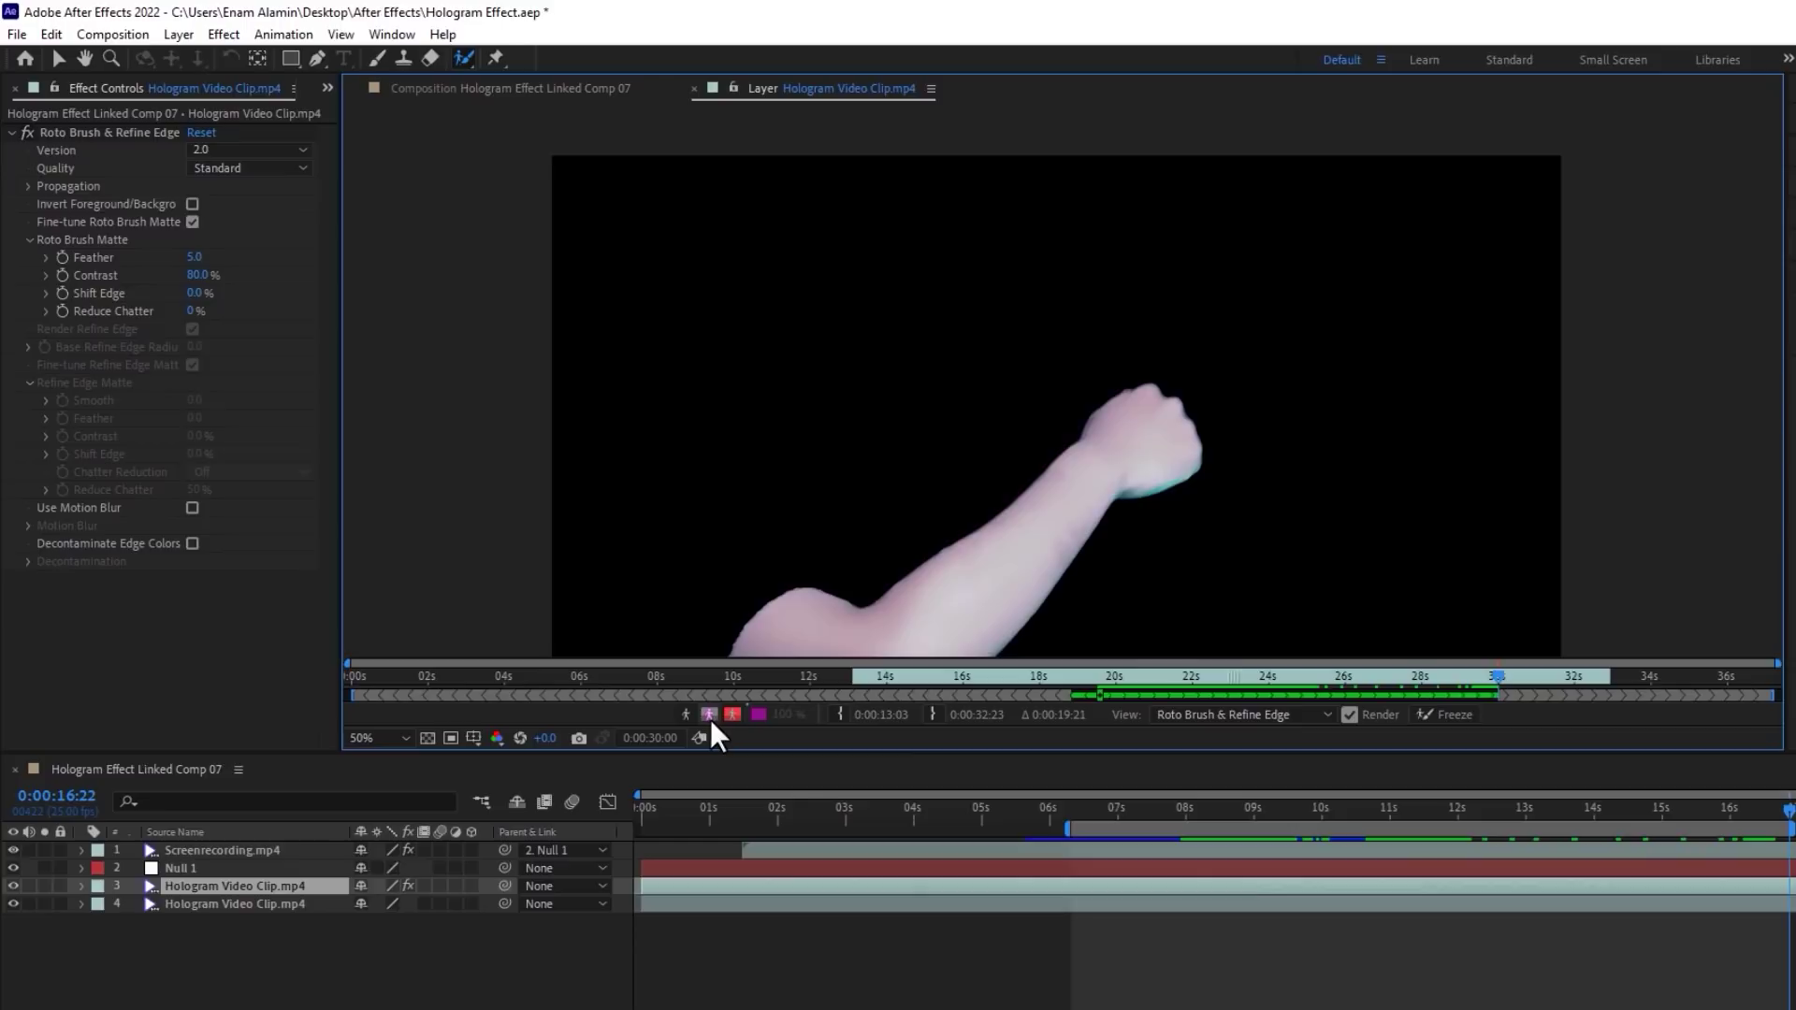
{"action": "left_click", "coordinate": [1188, 802]}
{"action": "left_click", "coordinate": [1248, 806]}
{"action": "key", "text": "period"}
{"action": "key", "text": "period"}
{"action": "key", "text": "period"}
{"action": "key", "text": "period"}
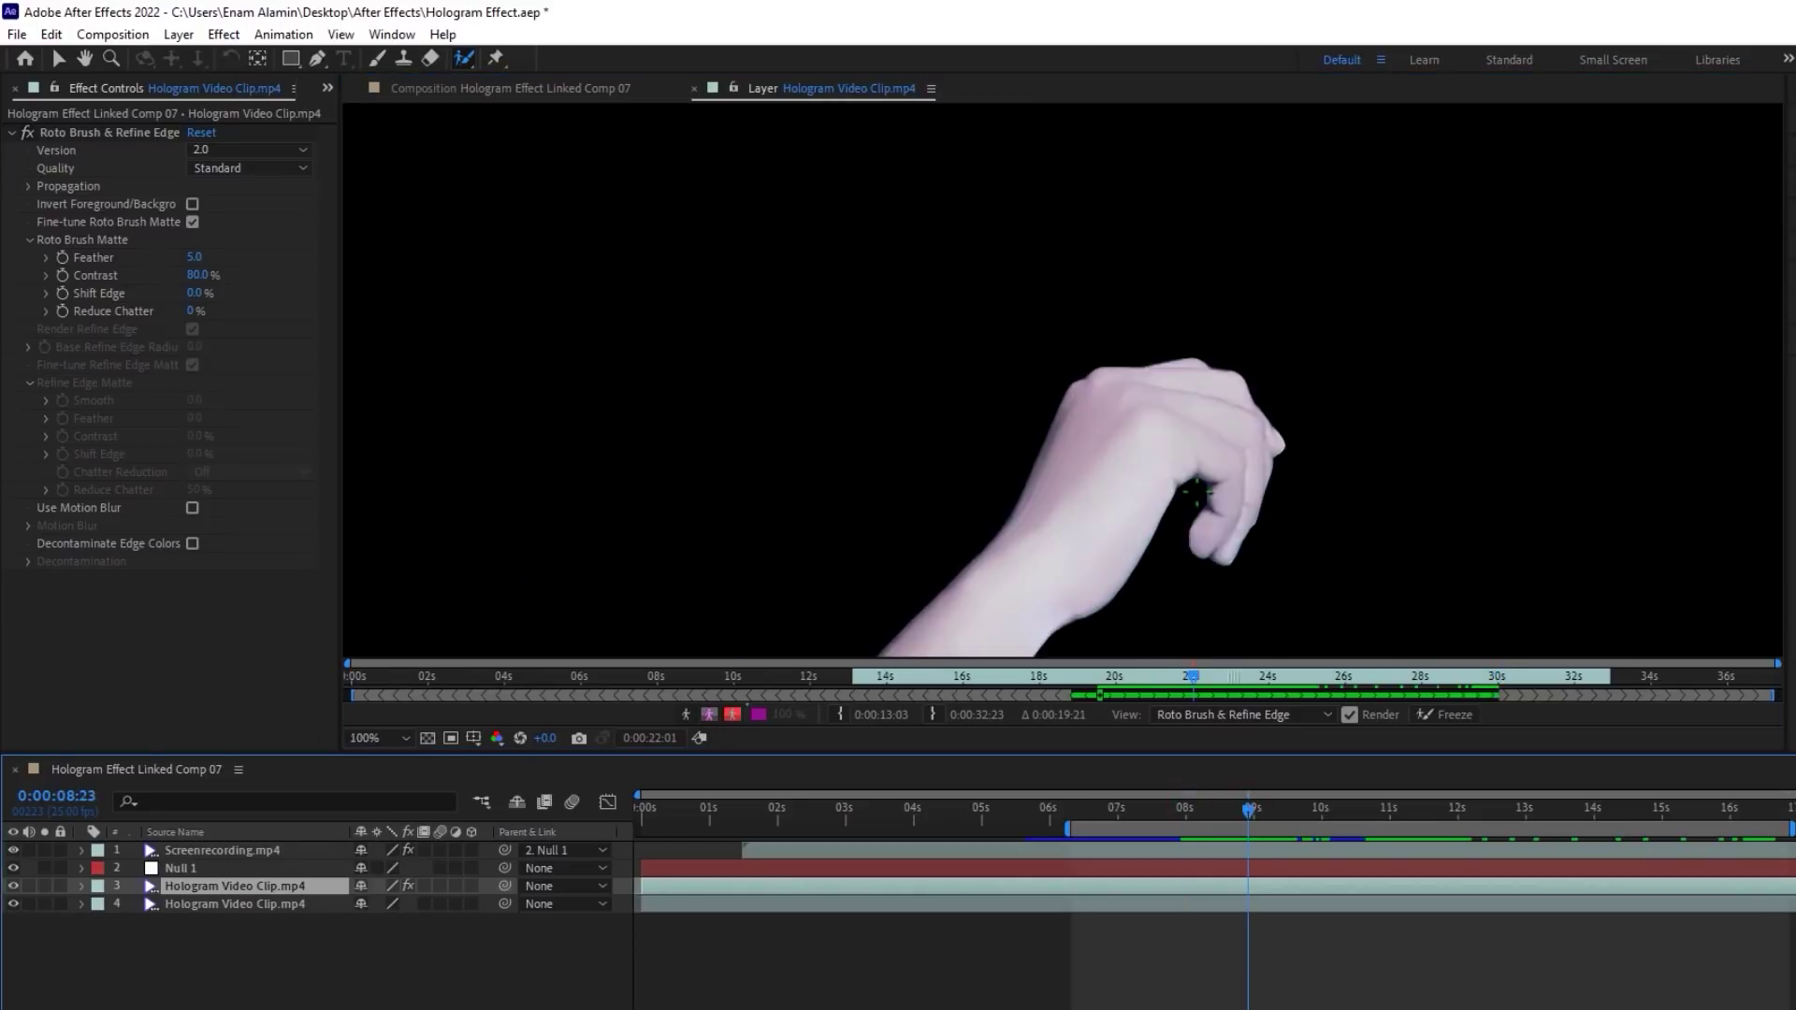
Step: Set Roto Brush Quality to Best, Shift Edge to -50%, enable motion blur and edge decontamination
{"action": "left_click", "coordinate": [221, 246]}
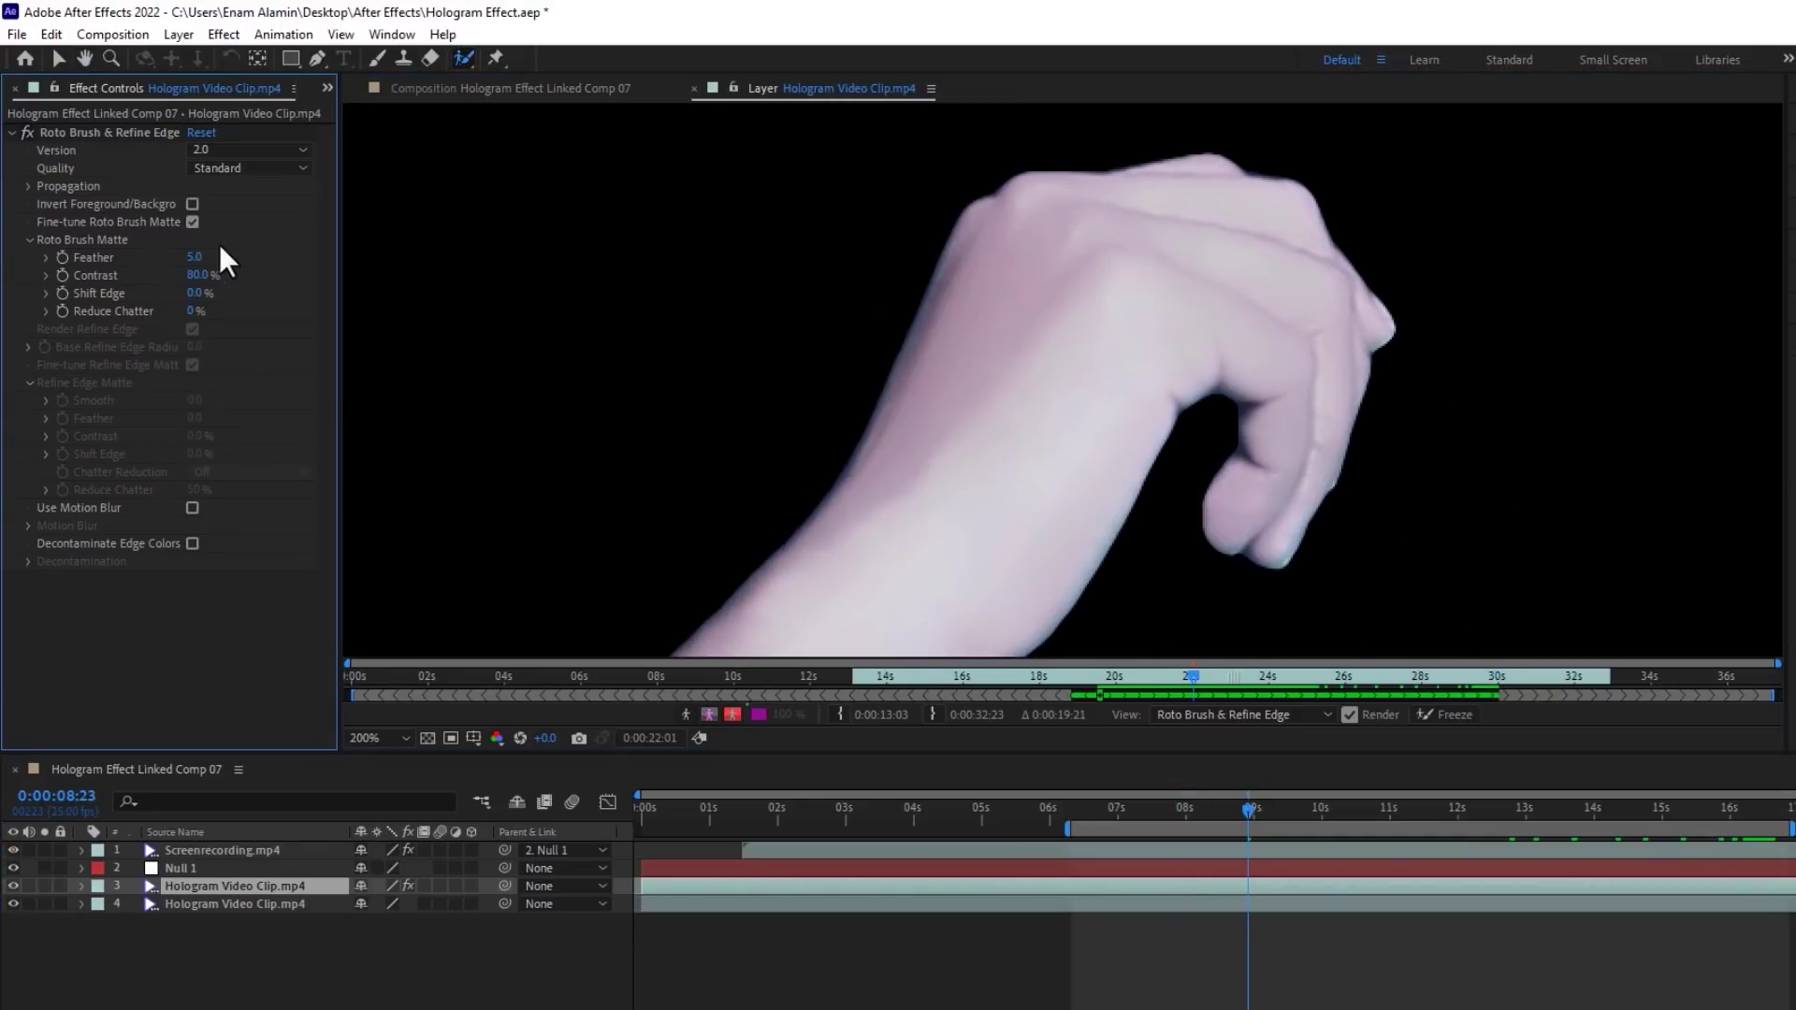
{"action": "left_click", "coordinate": [216, 170]}
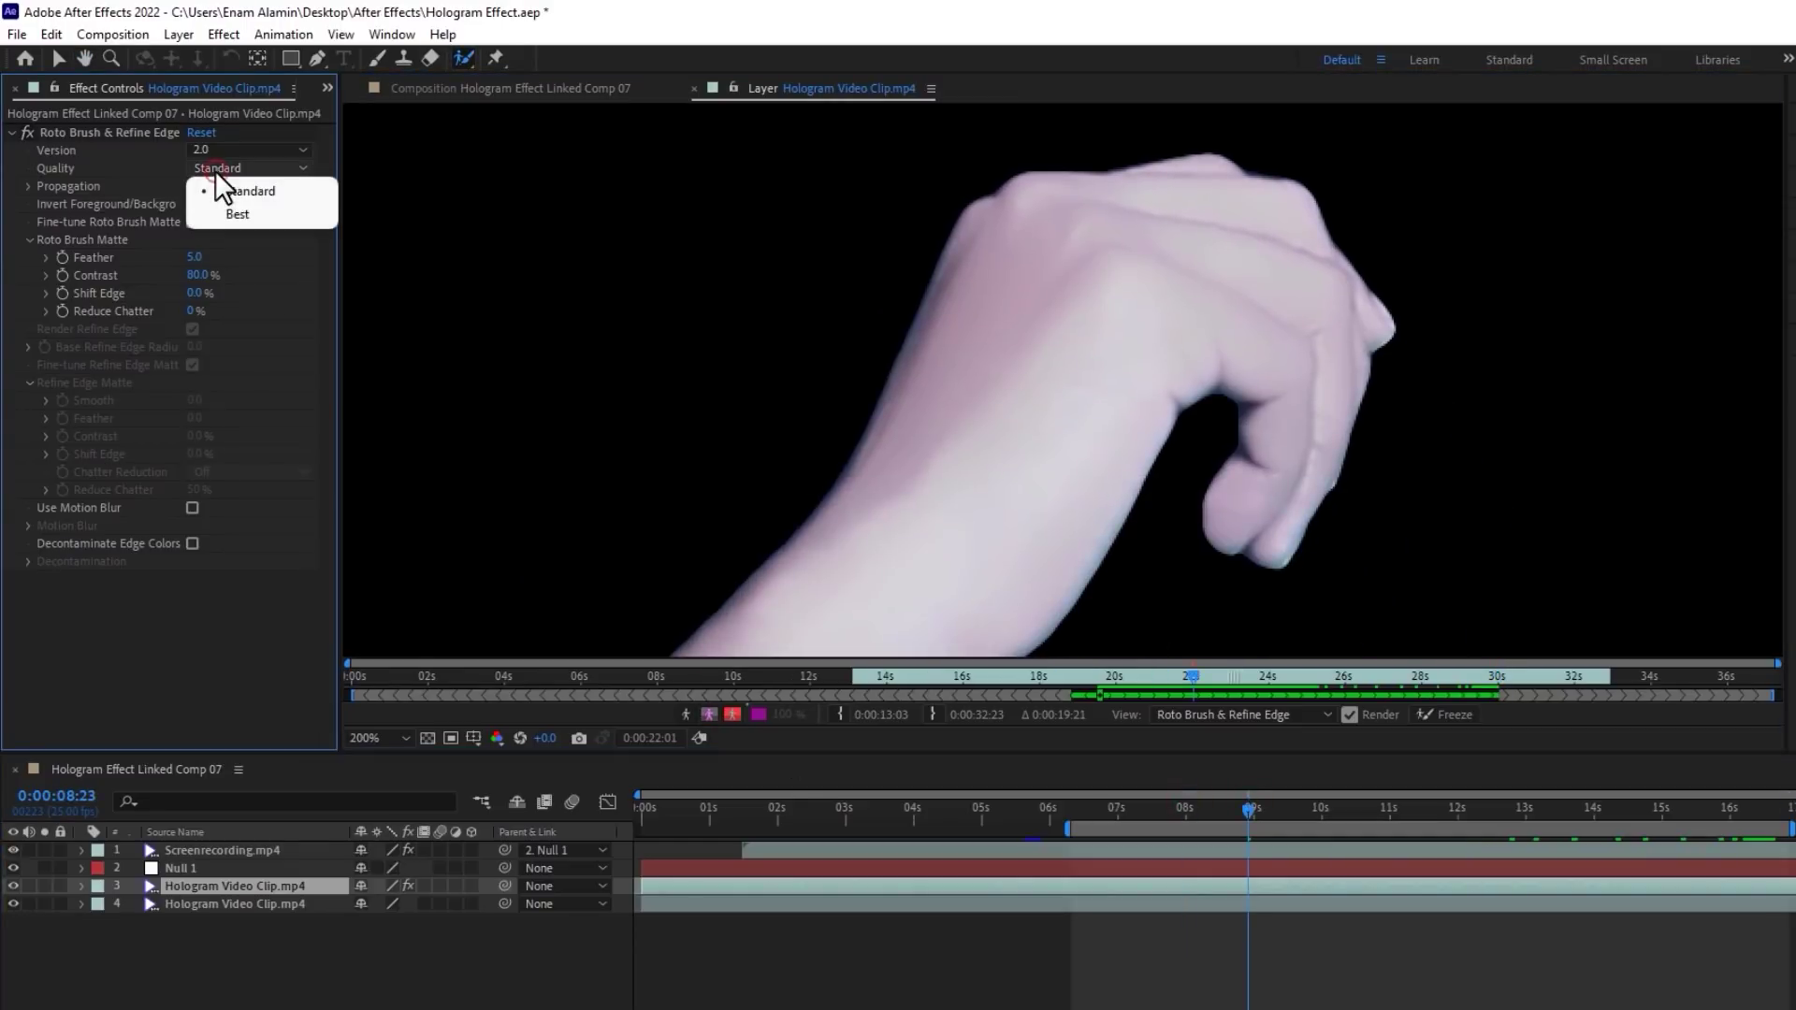
{"action": "left_click", "coordinate": [243, 209]}
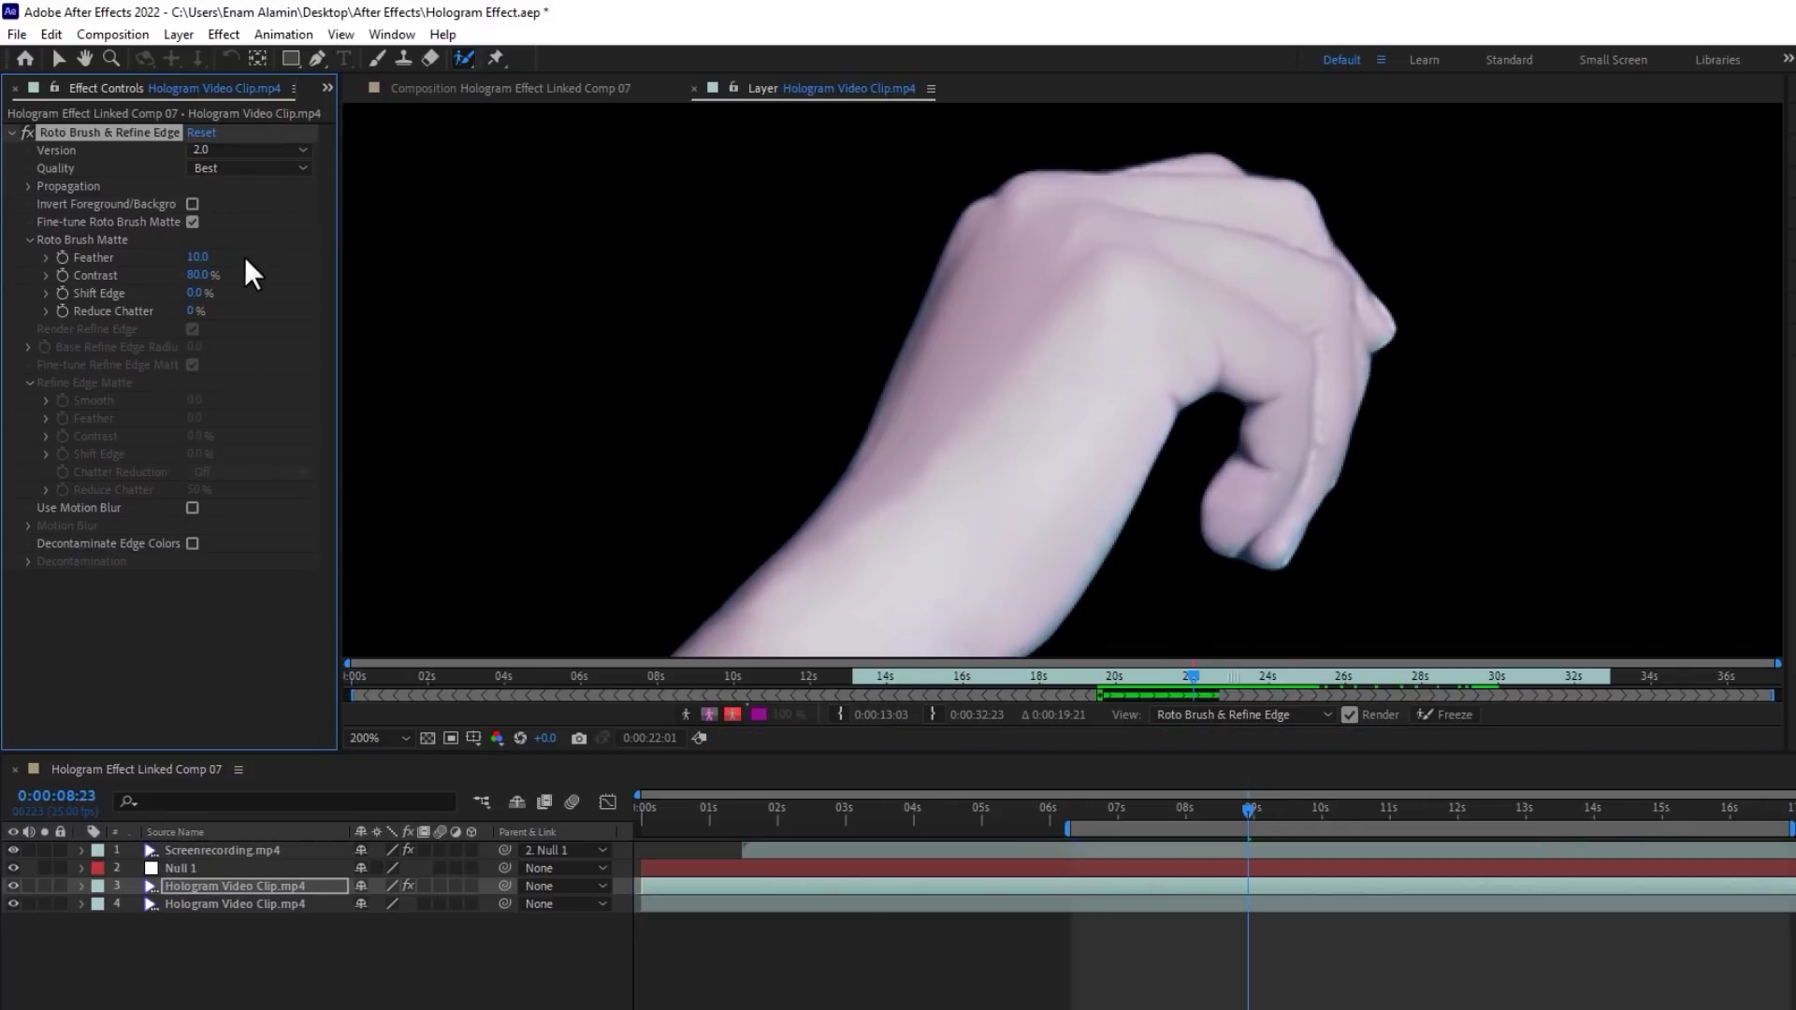
{"action": "left_click", "coordinate": [195, 292]}
{"action": "type", "text": "-50"}
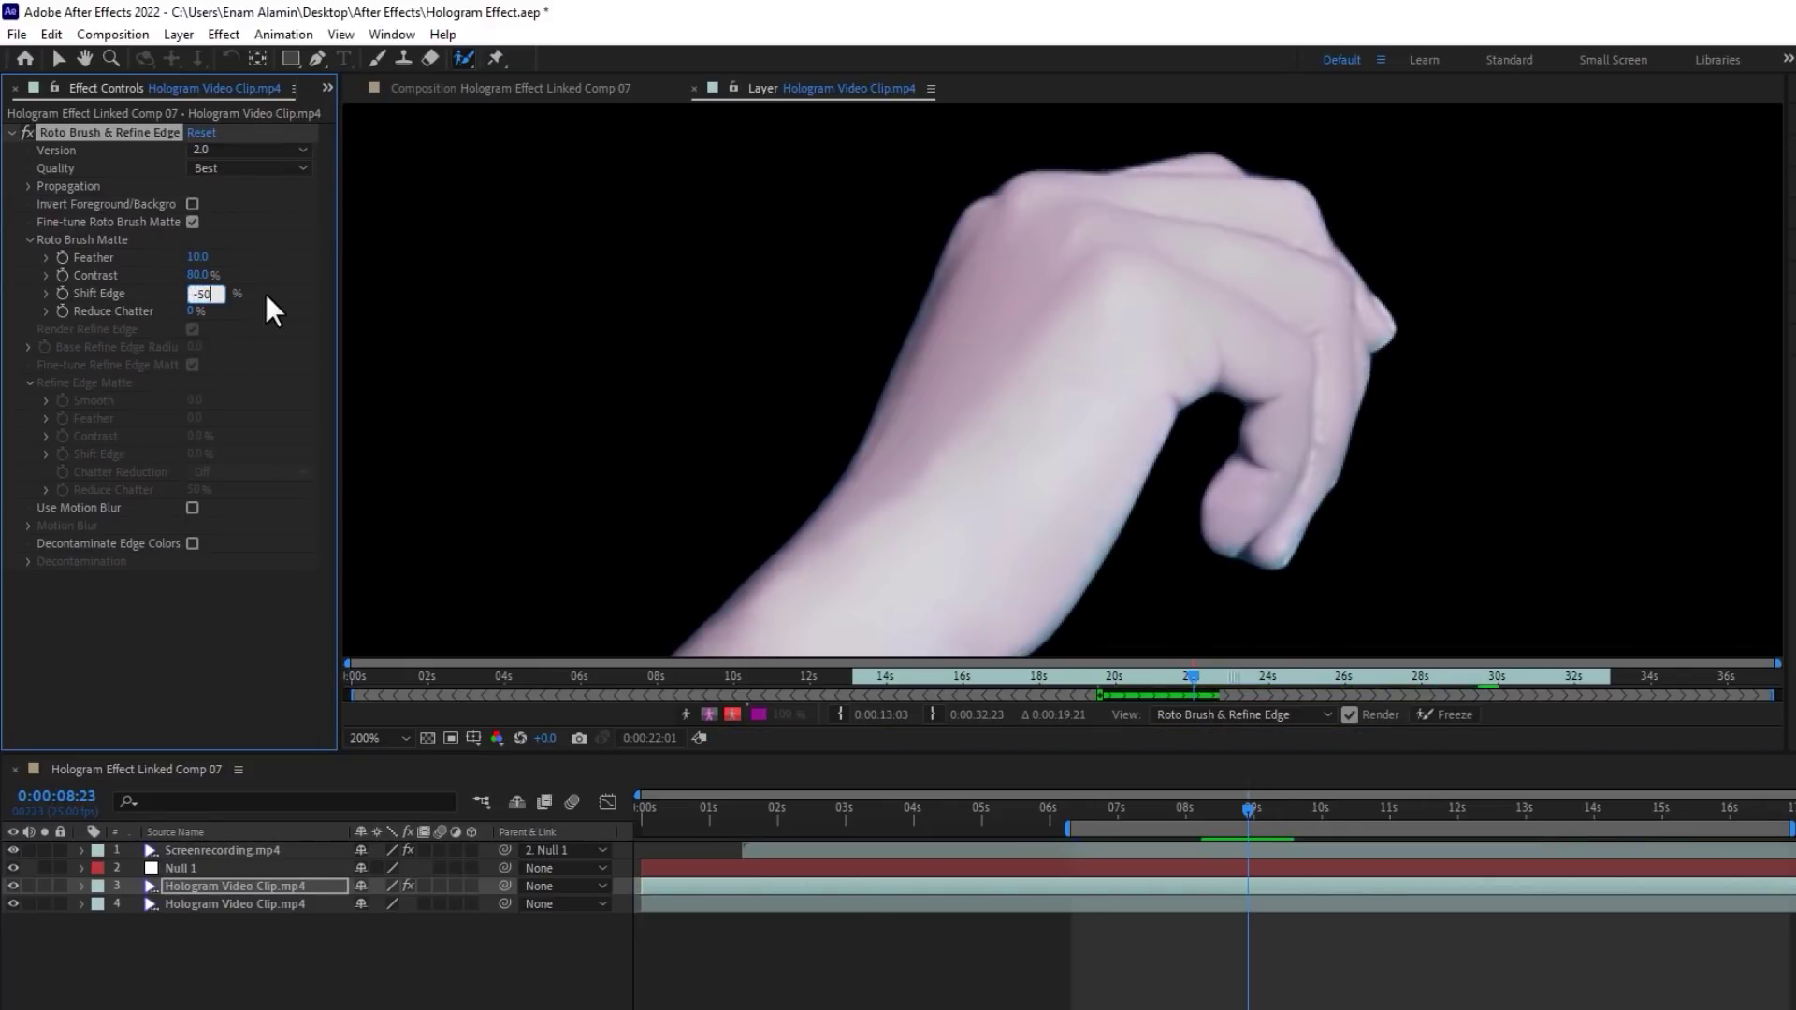
{"action": "key", "text": "Return"}
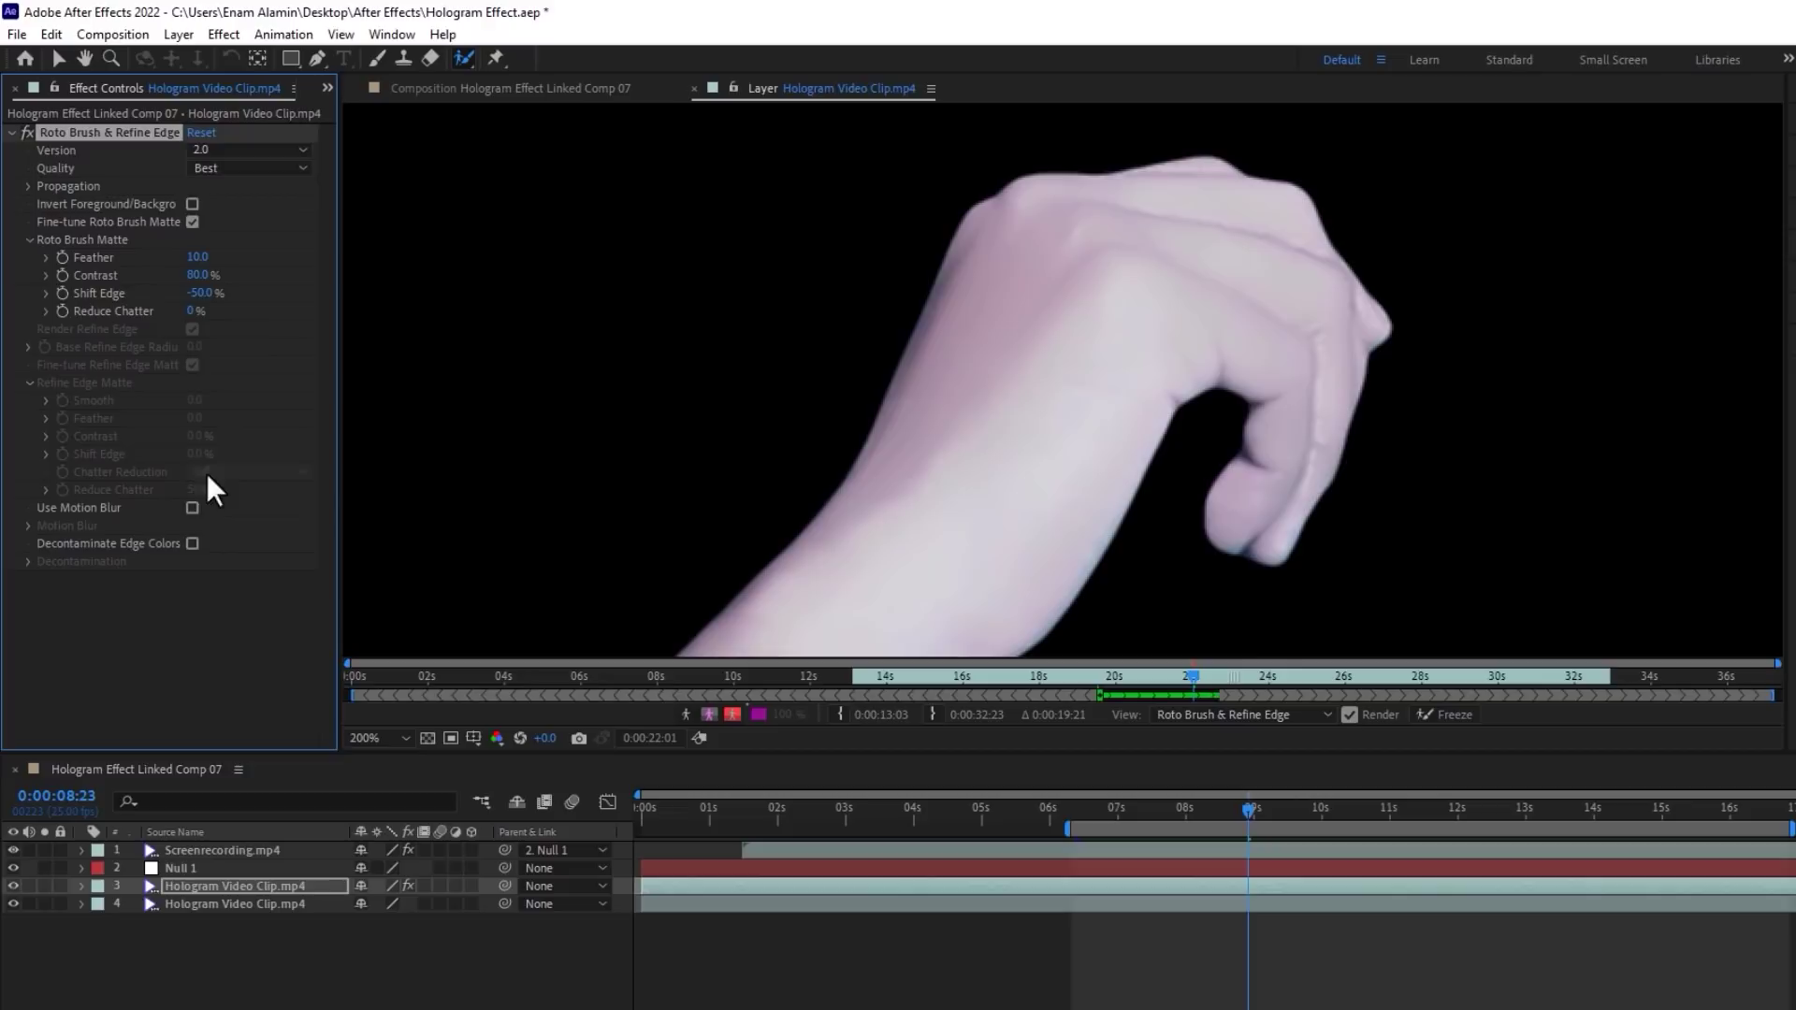
{"action": "left_click", "coordinate": [192, 508]}
{"action": "left_click", "coordinate": [192, 543]}
Step: Freeze the Roto Brush propagation and return to the Composition view
{"action": "scroll", "coordinate": [1129, 494], "scroll_direction": "down", "scroll_amount": 2}
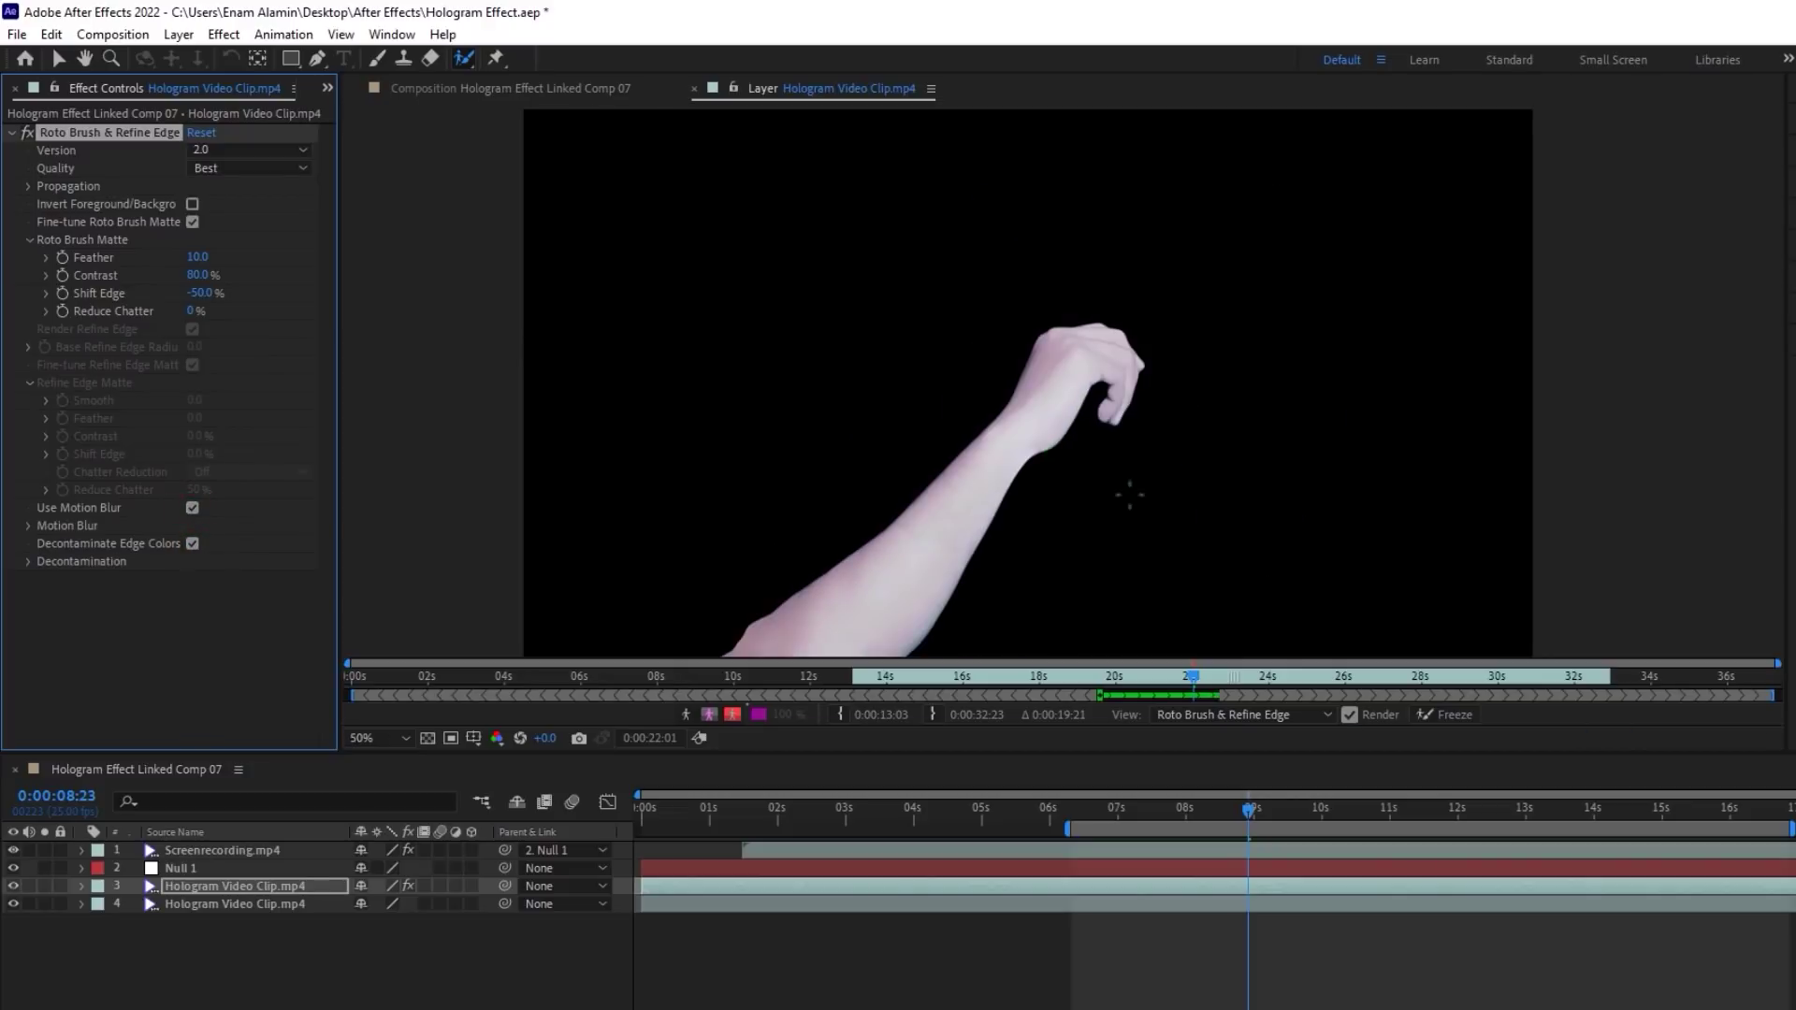
{"action": "left_click", "coordinate": [1453, 714]}
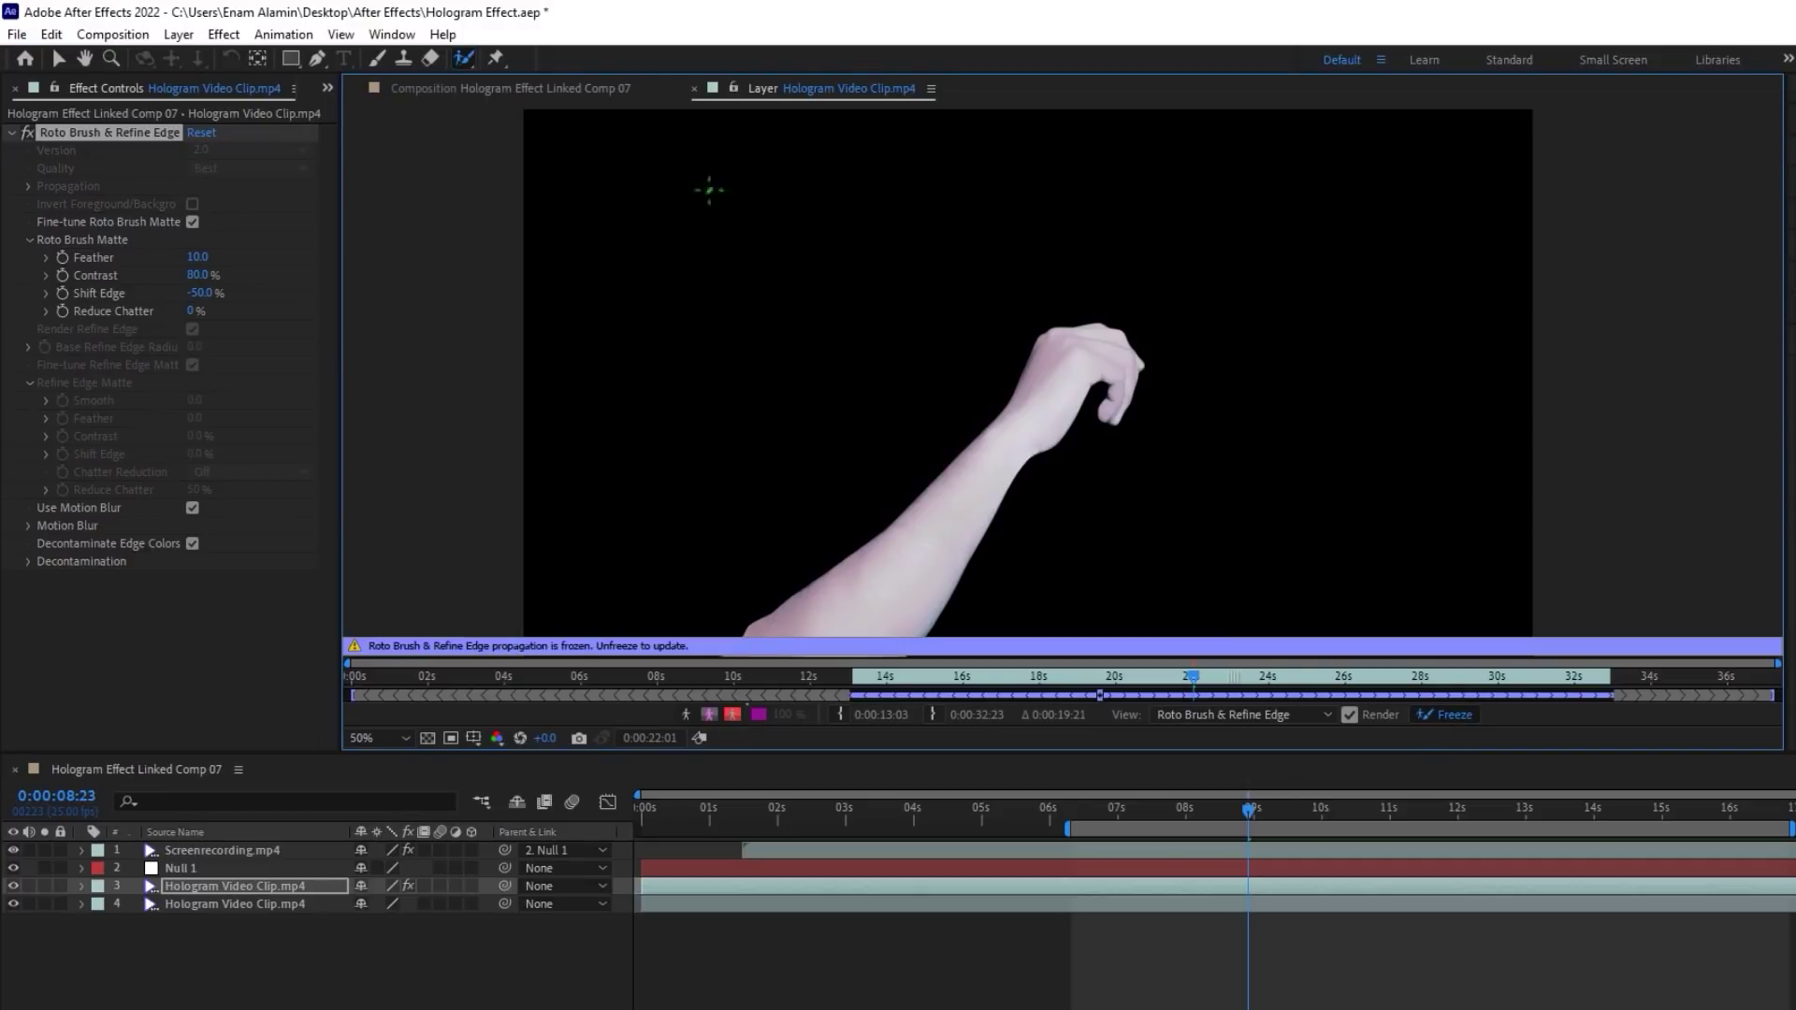
{"action": "left_click", "coordinate": [576, 87]}
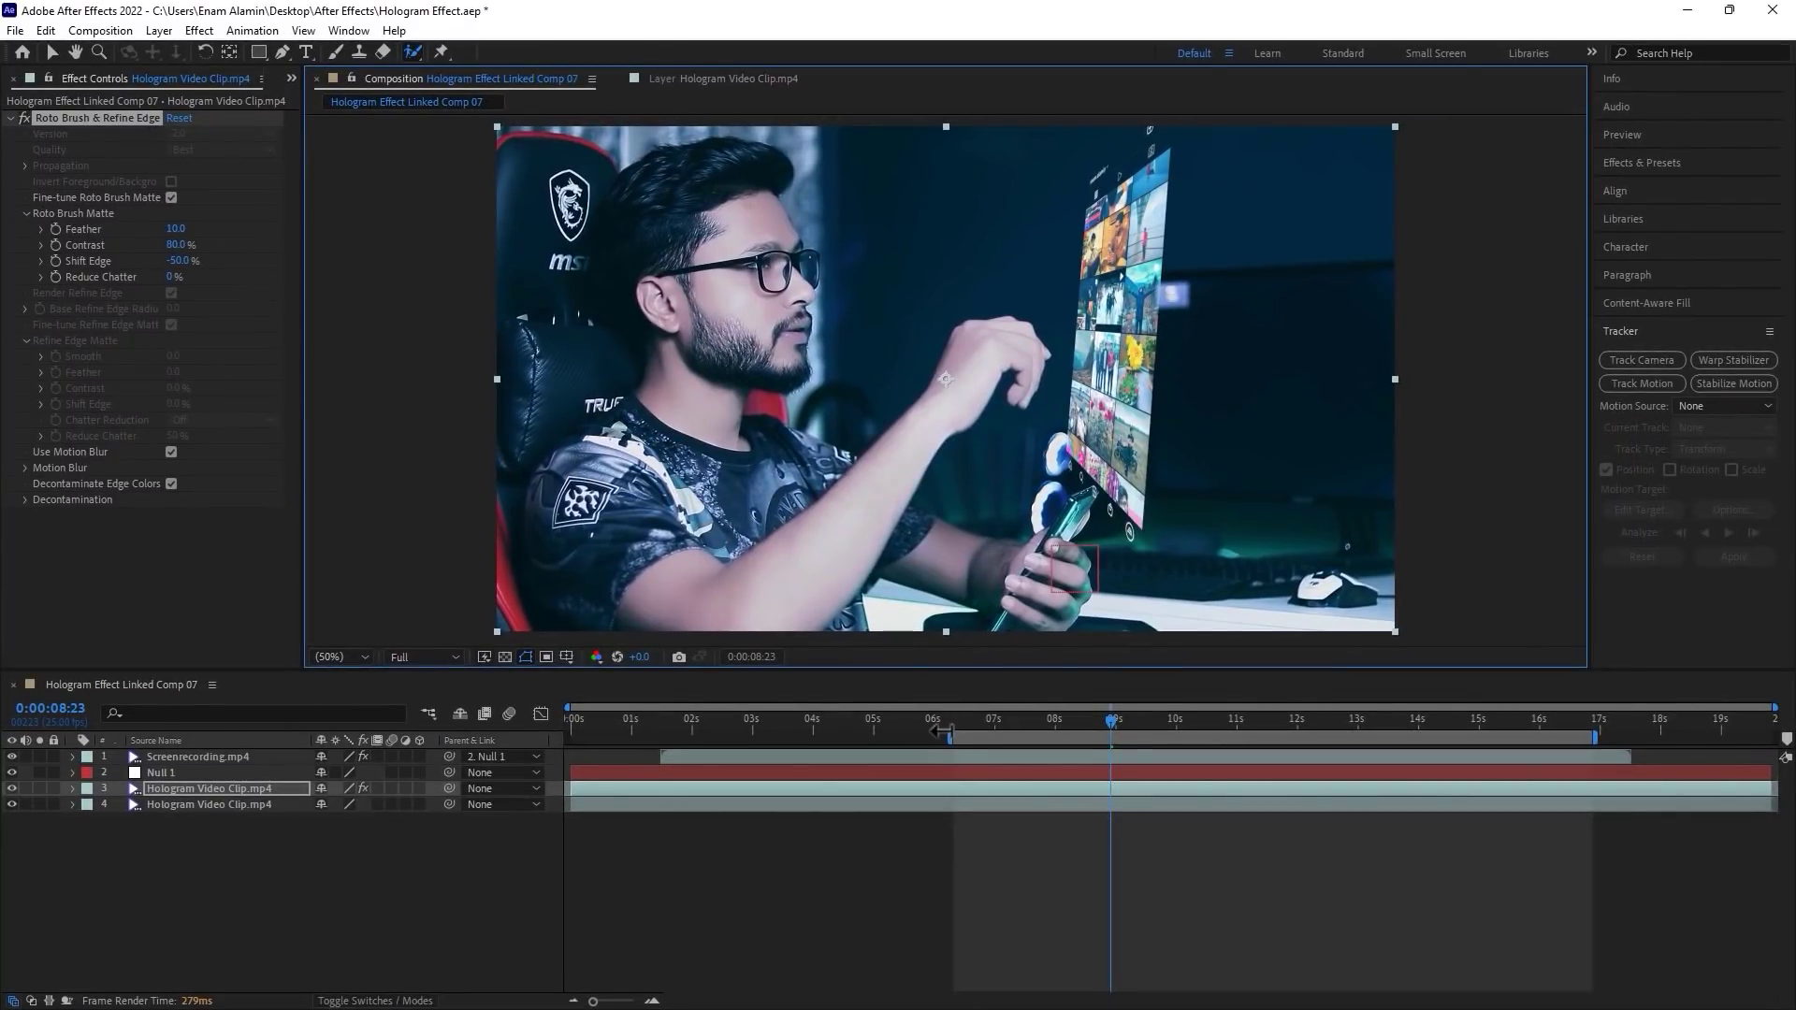
{"action": "left_click_drag", "start_coordinate": [947, 738], "coordinate": [568, 738]}
{"action": "left_click_drag", "start_coordinate": [1595, 738], "coordinate": [1754, 738]}
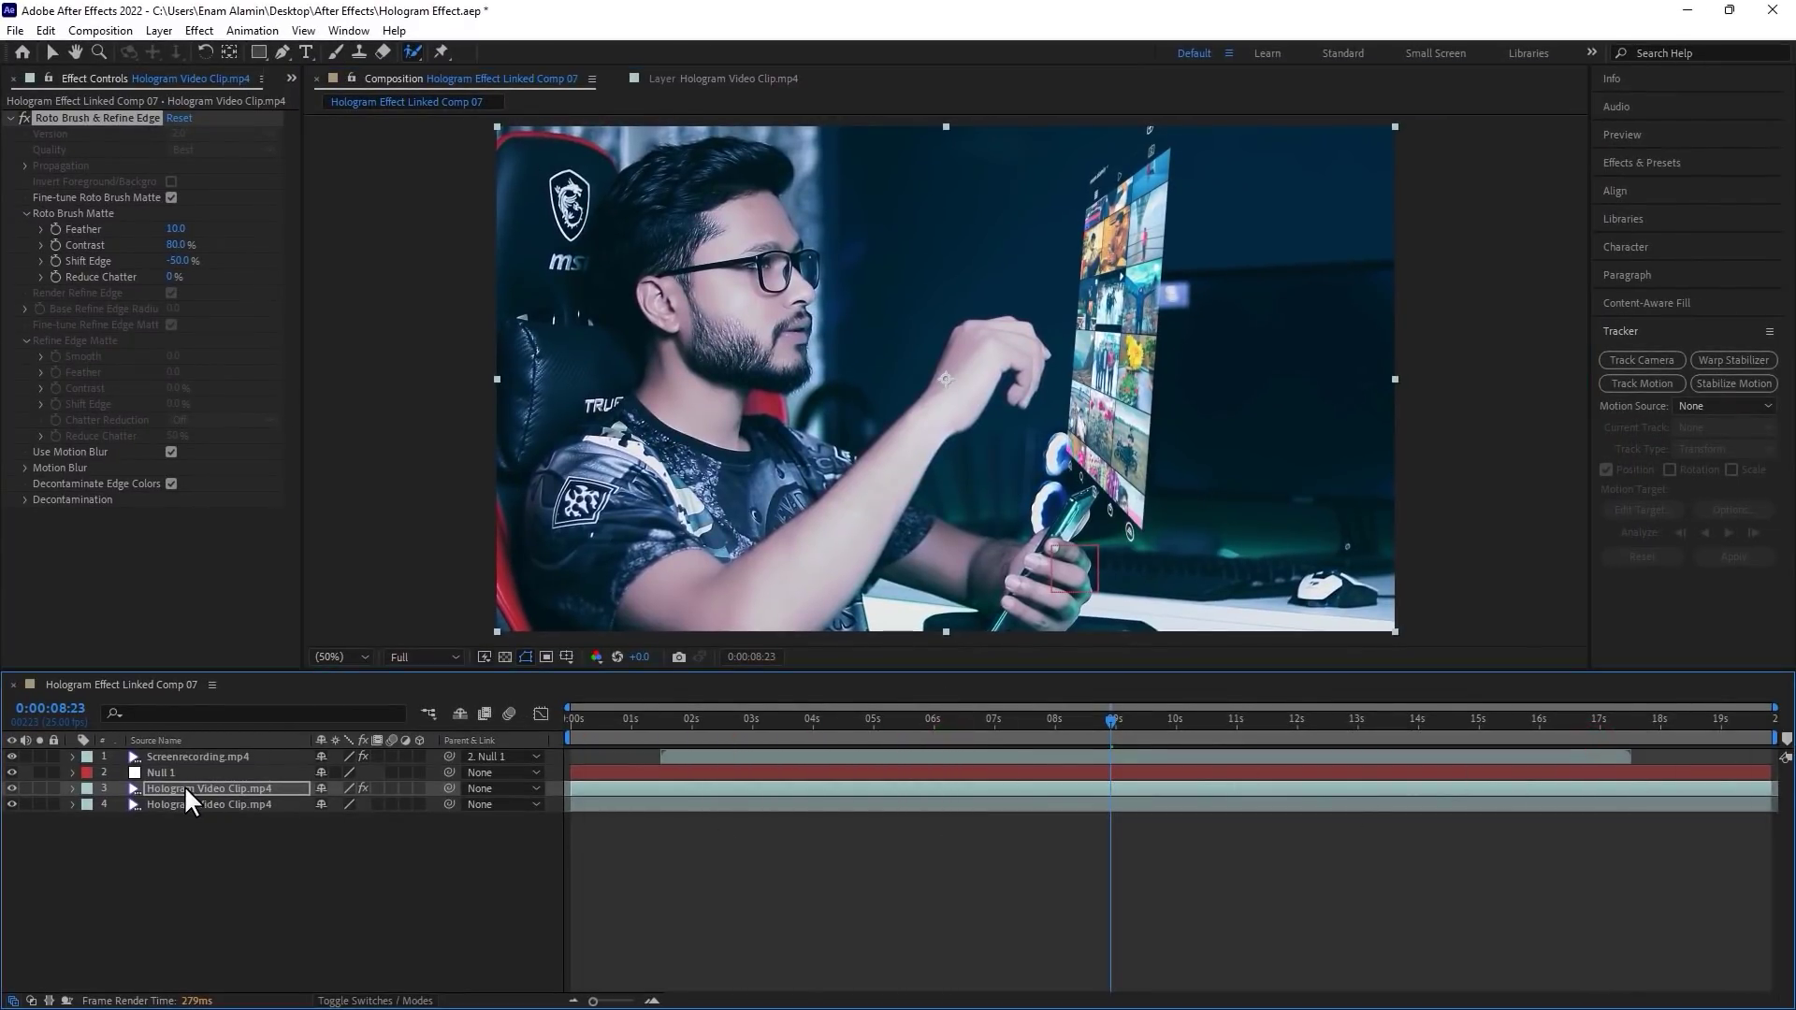
{"action": "left_click_drag", "start_coordinate": [184, 786], "coordinate": [188, 752]}
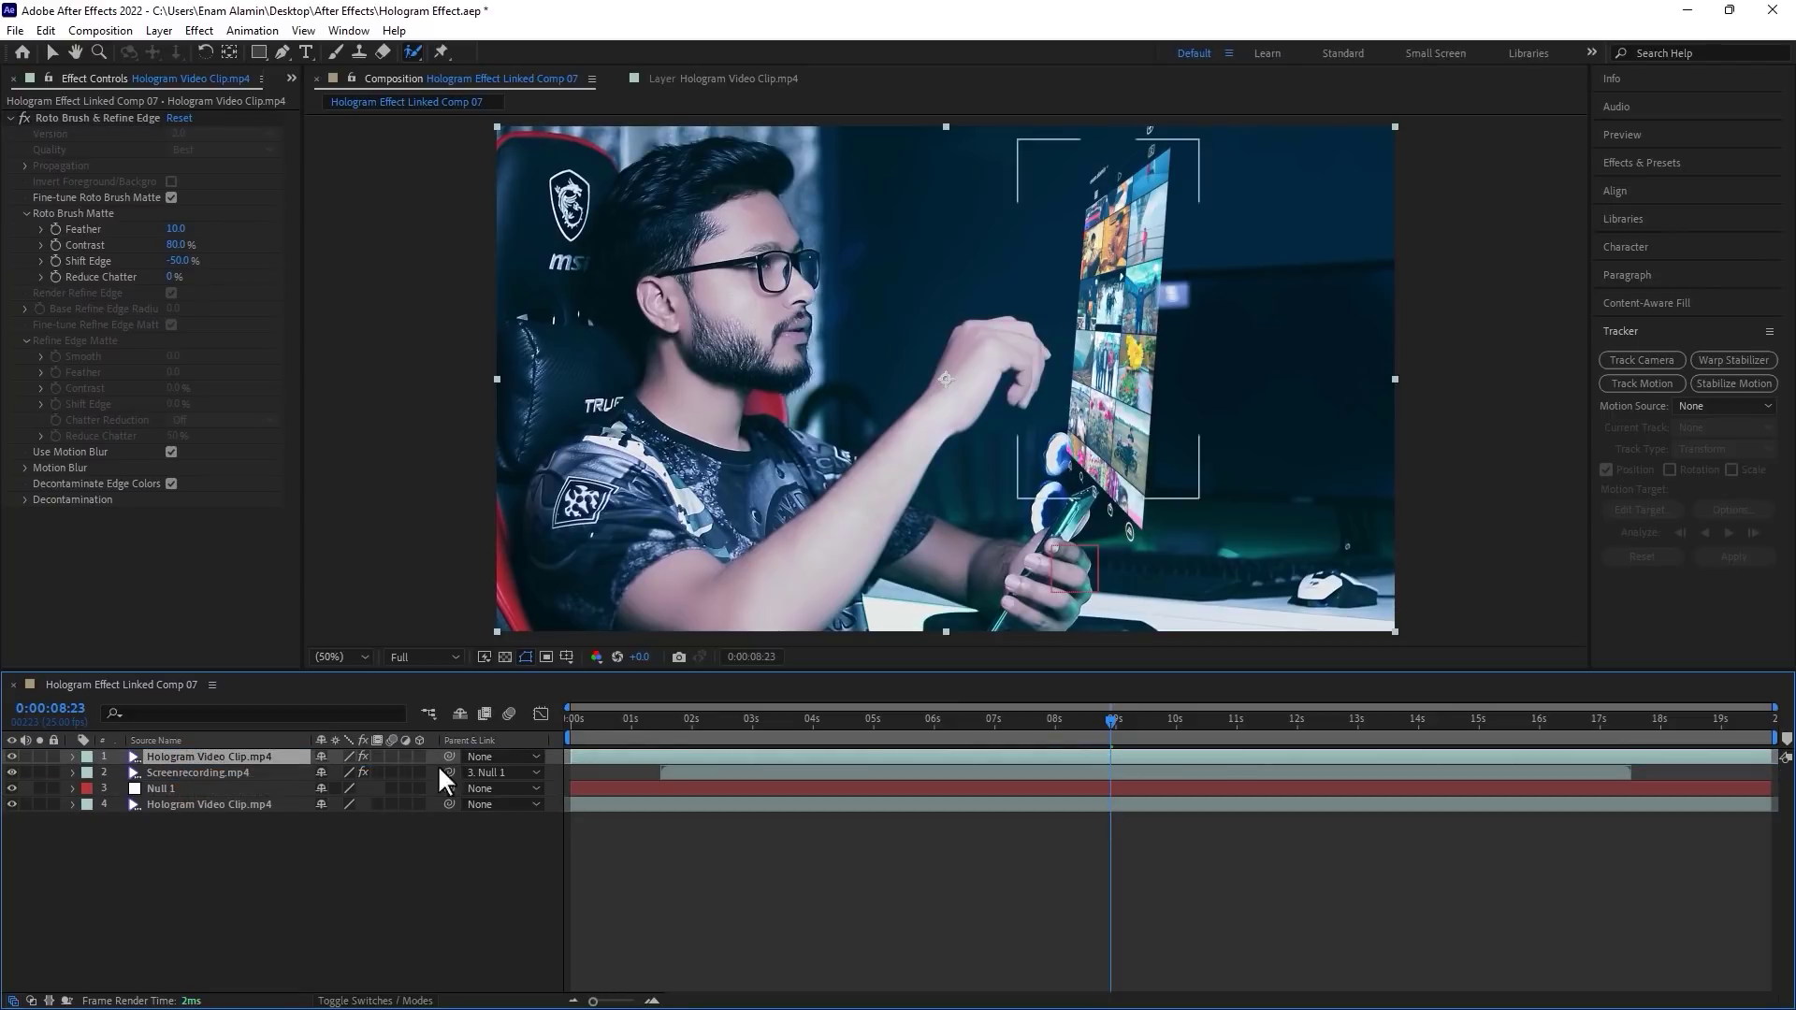
{"action": "left_click", "coordinate": [680, 722]}
{"action": "left_click", "coordinate": [1587, 721]}
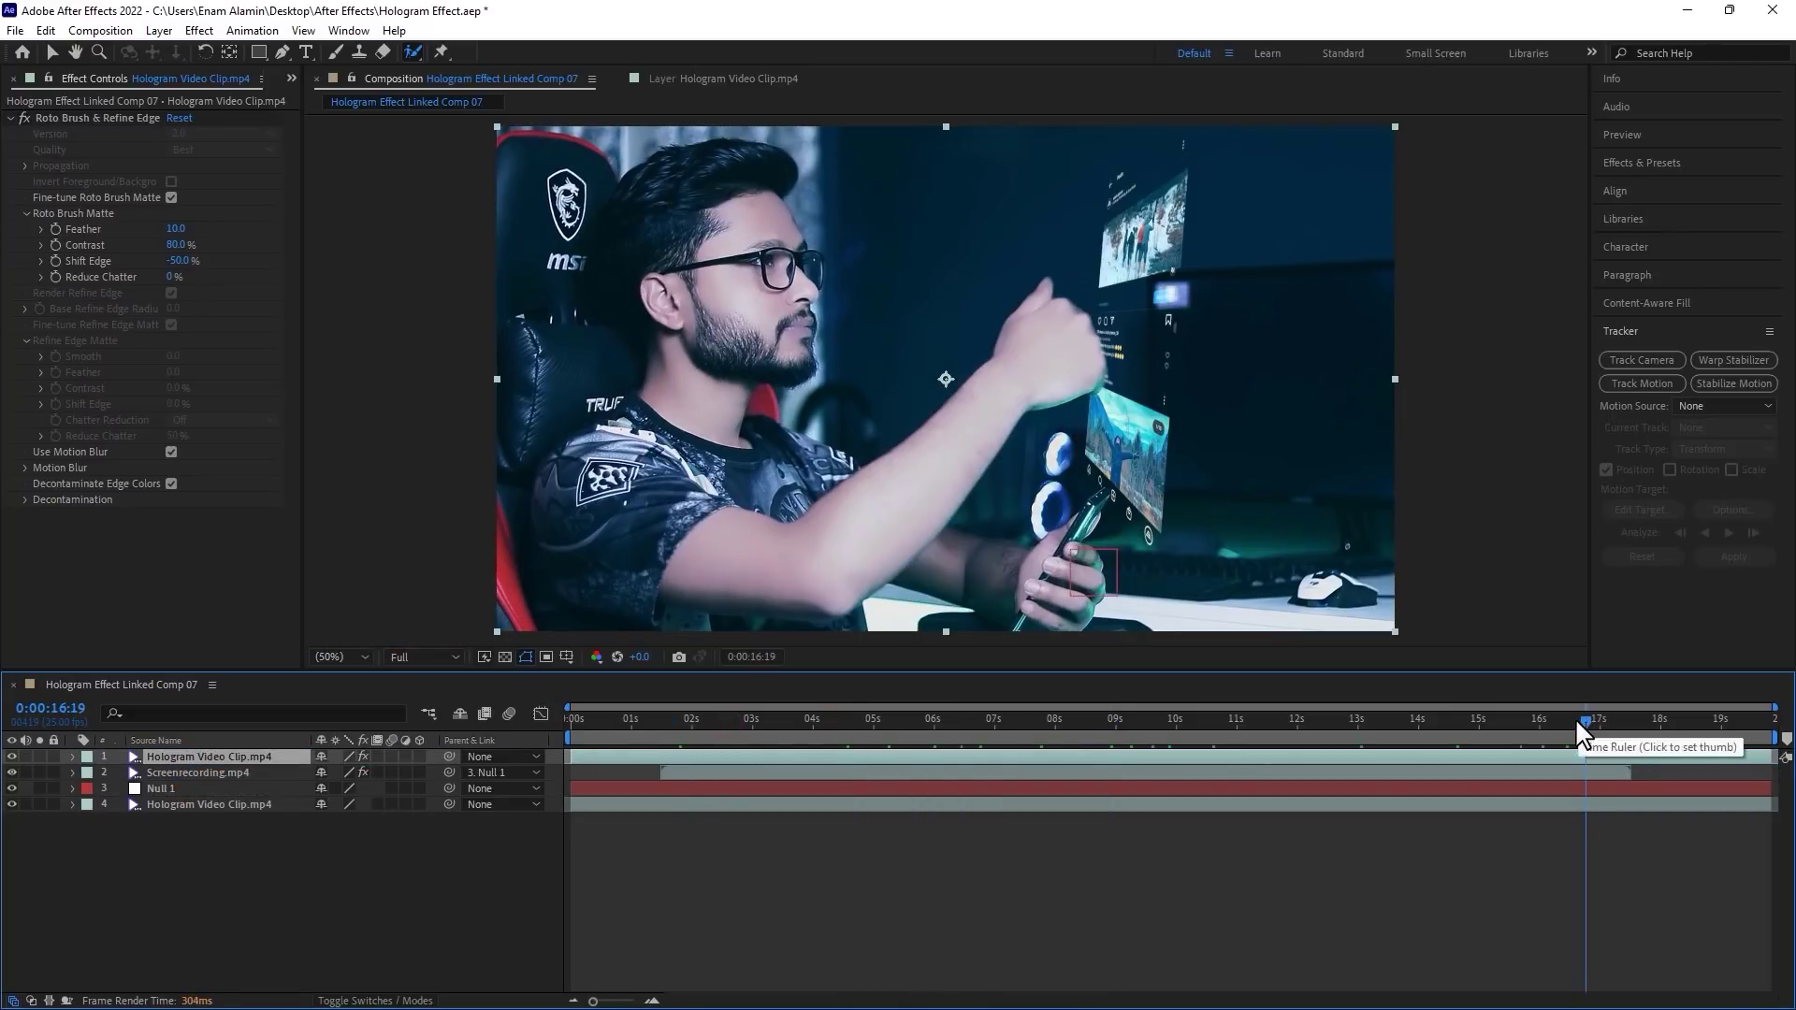
{"action": "left_click_drag", "start_coordinate": [1587, 723], "coordinate": [1577, 725]}
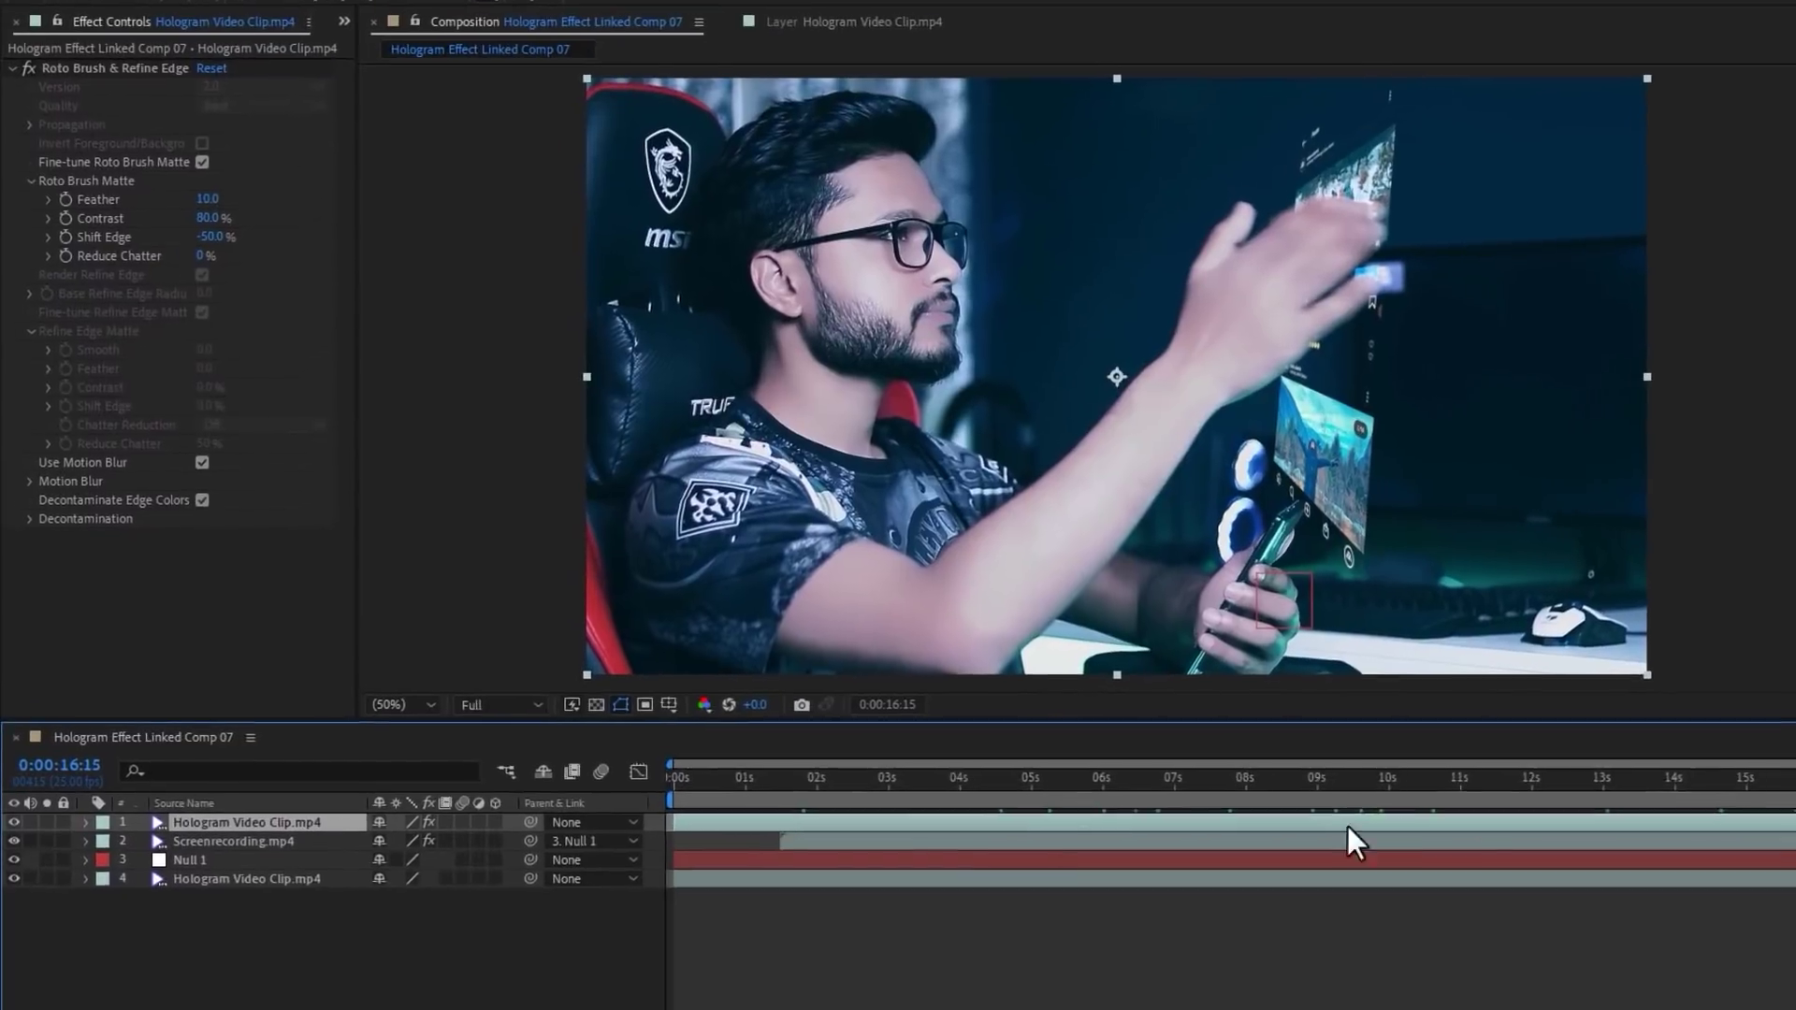
Step: Add Position and Scale keyframes on Screenrecording.mp4 at 1:22
{"action": "left_click", "coordinate": [783, 785]}
{"action": "left_click_drag", "start_coordinate": [784, 776], "coordinate": [824, 790]}
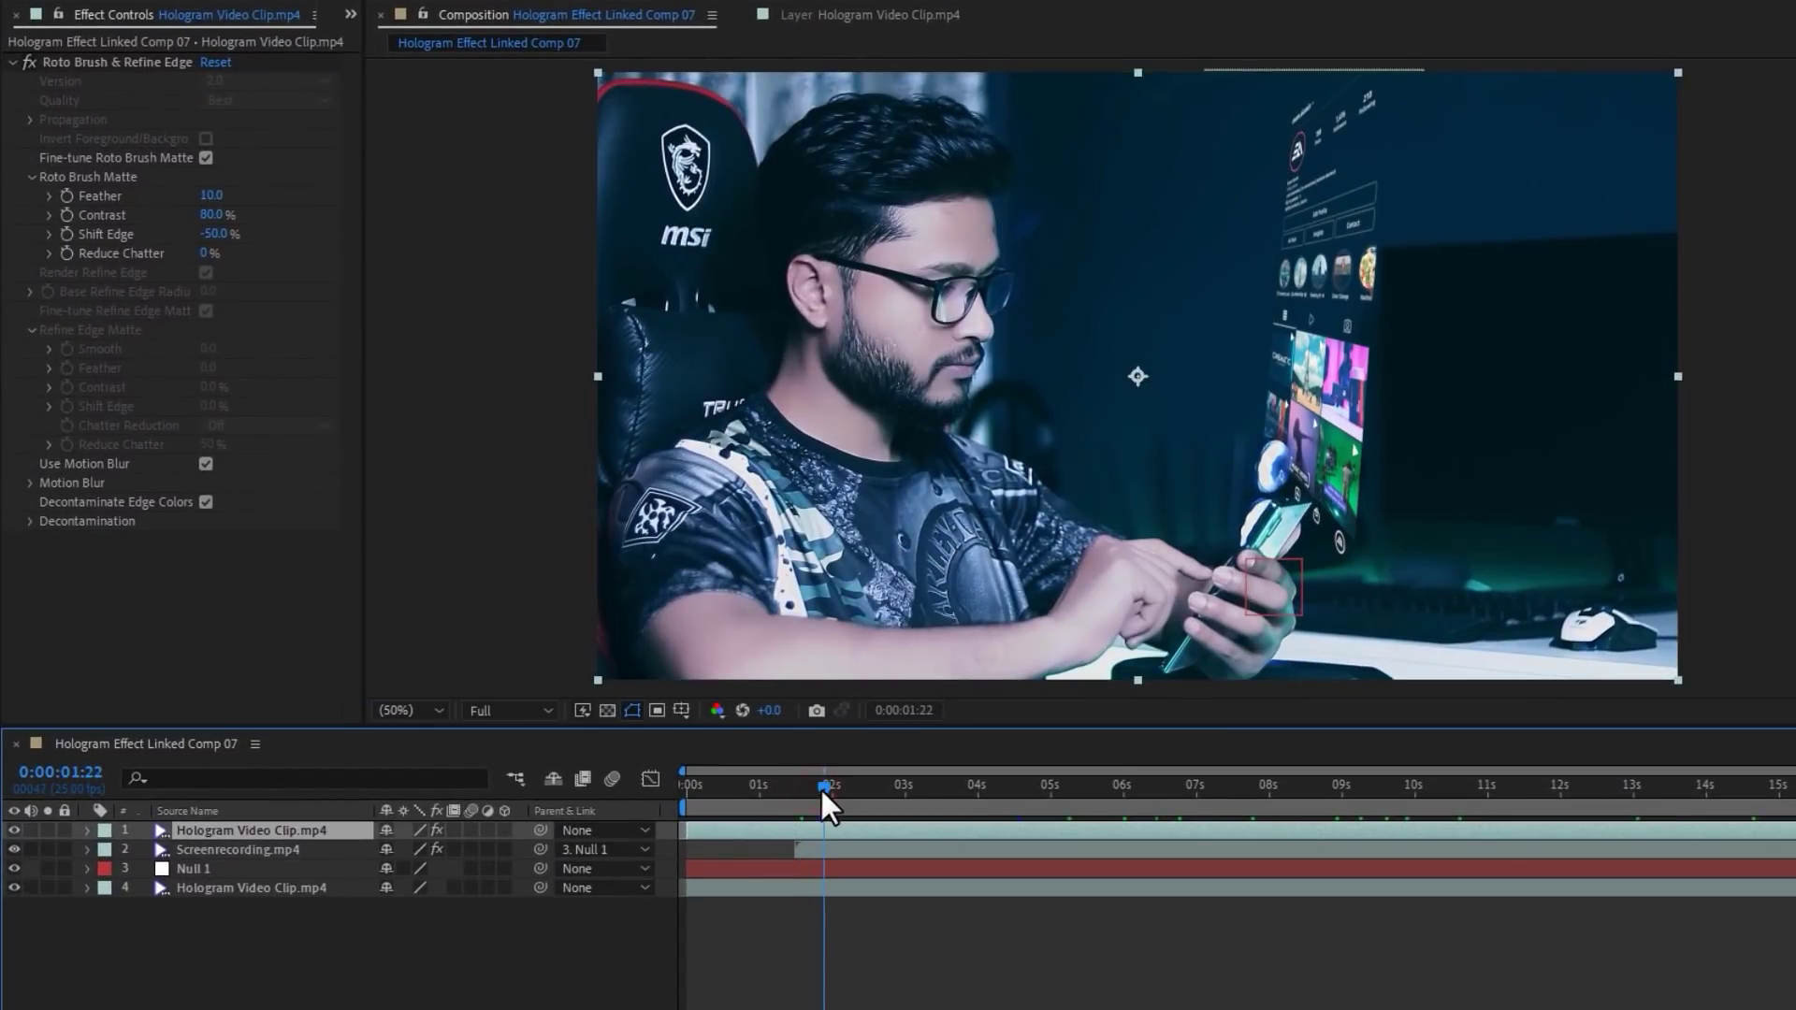
{"action": "left_click", "coordinate": [295, 847]}
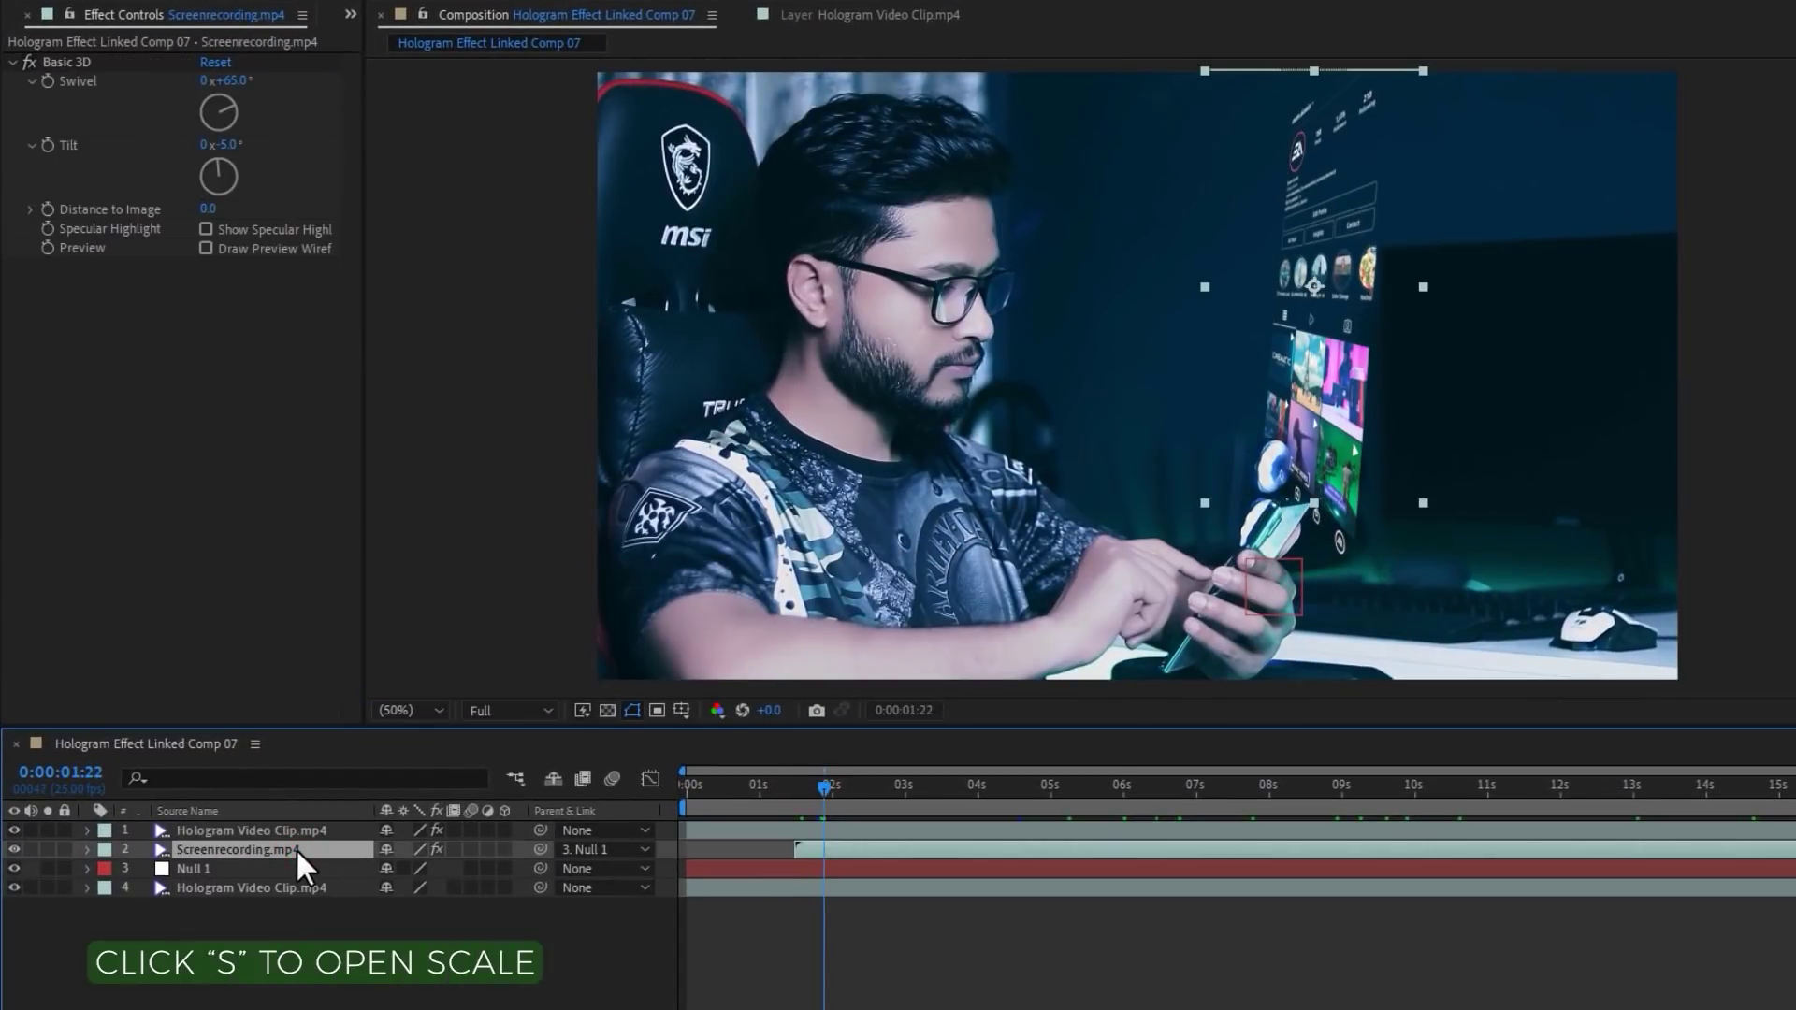
{"action": "key", "text": "s"}
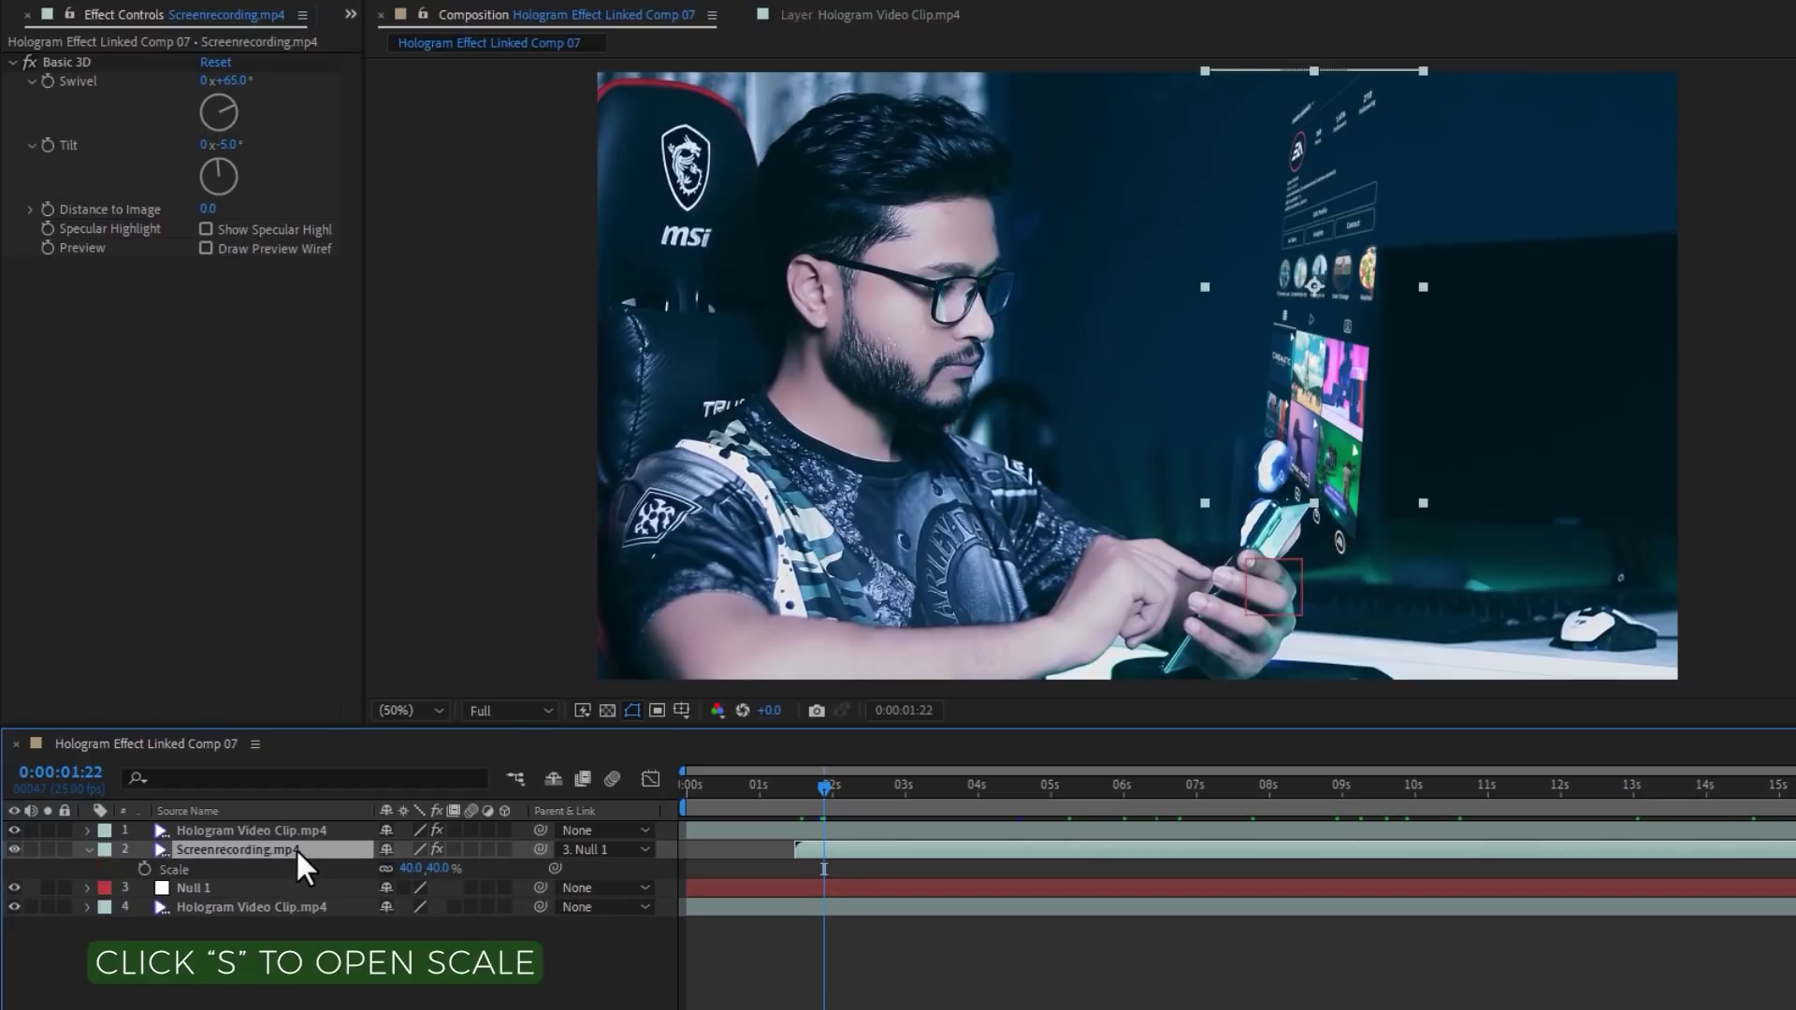
{"action": "key", "text": "shift+p"}
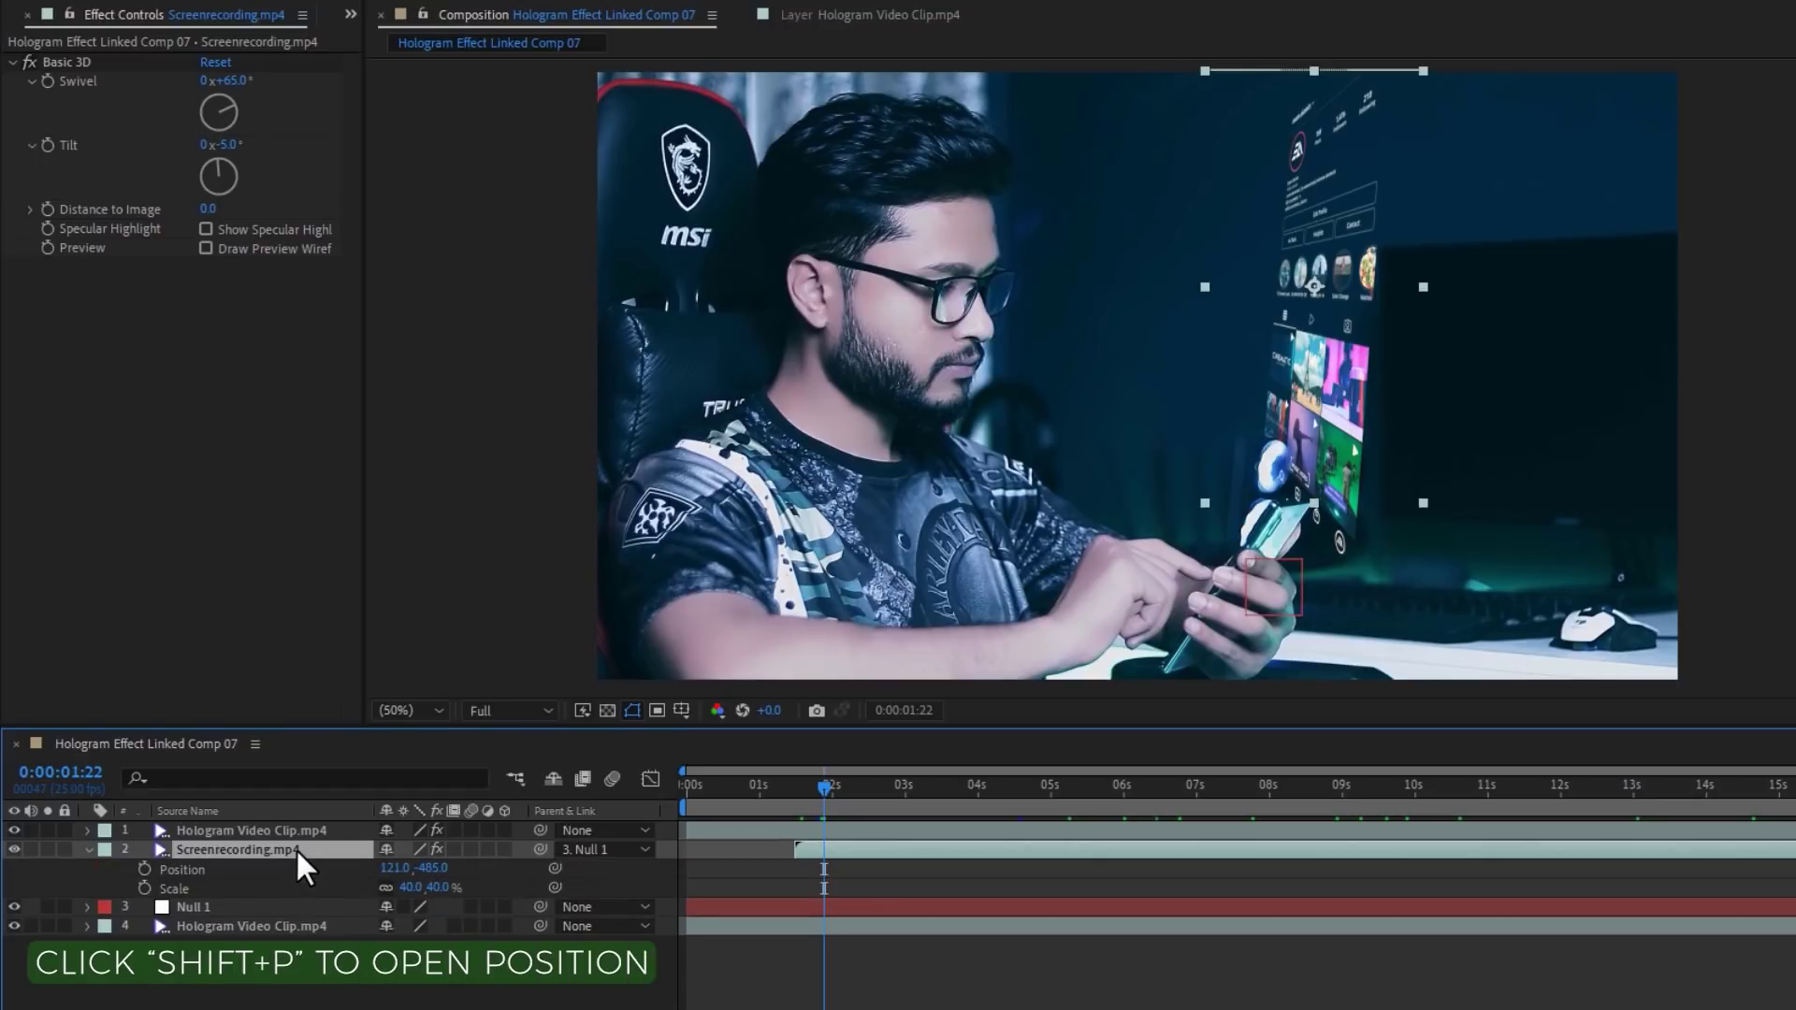
{"action": "left_click", "coordinate": [144, 869]}
{"action": "left_click", "coordinate": [144, 888]}
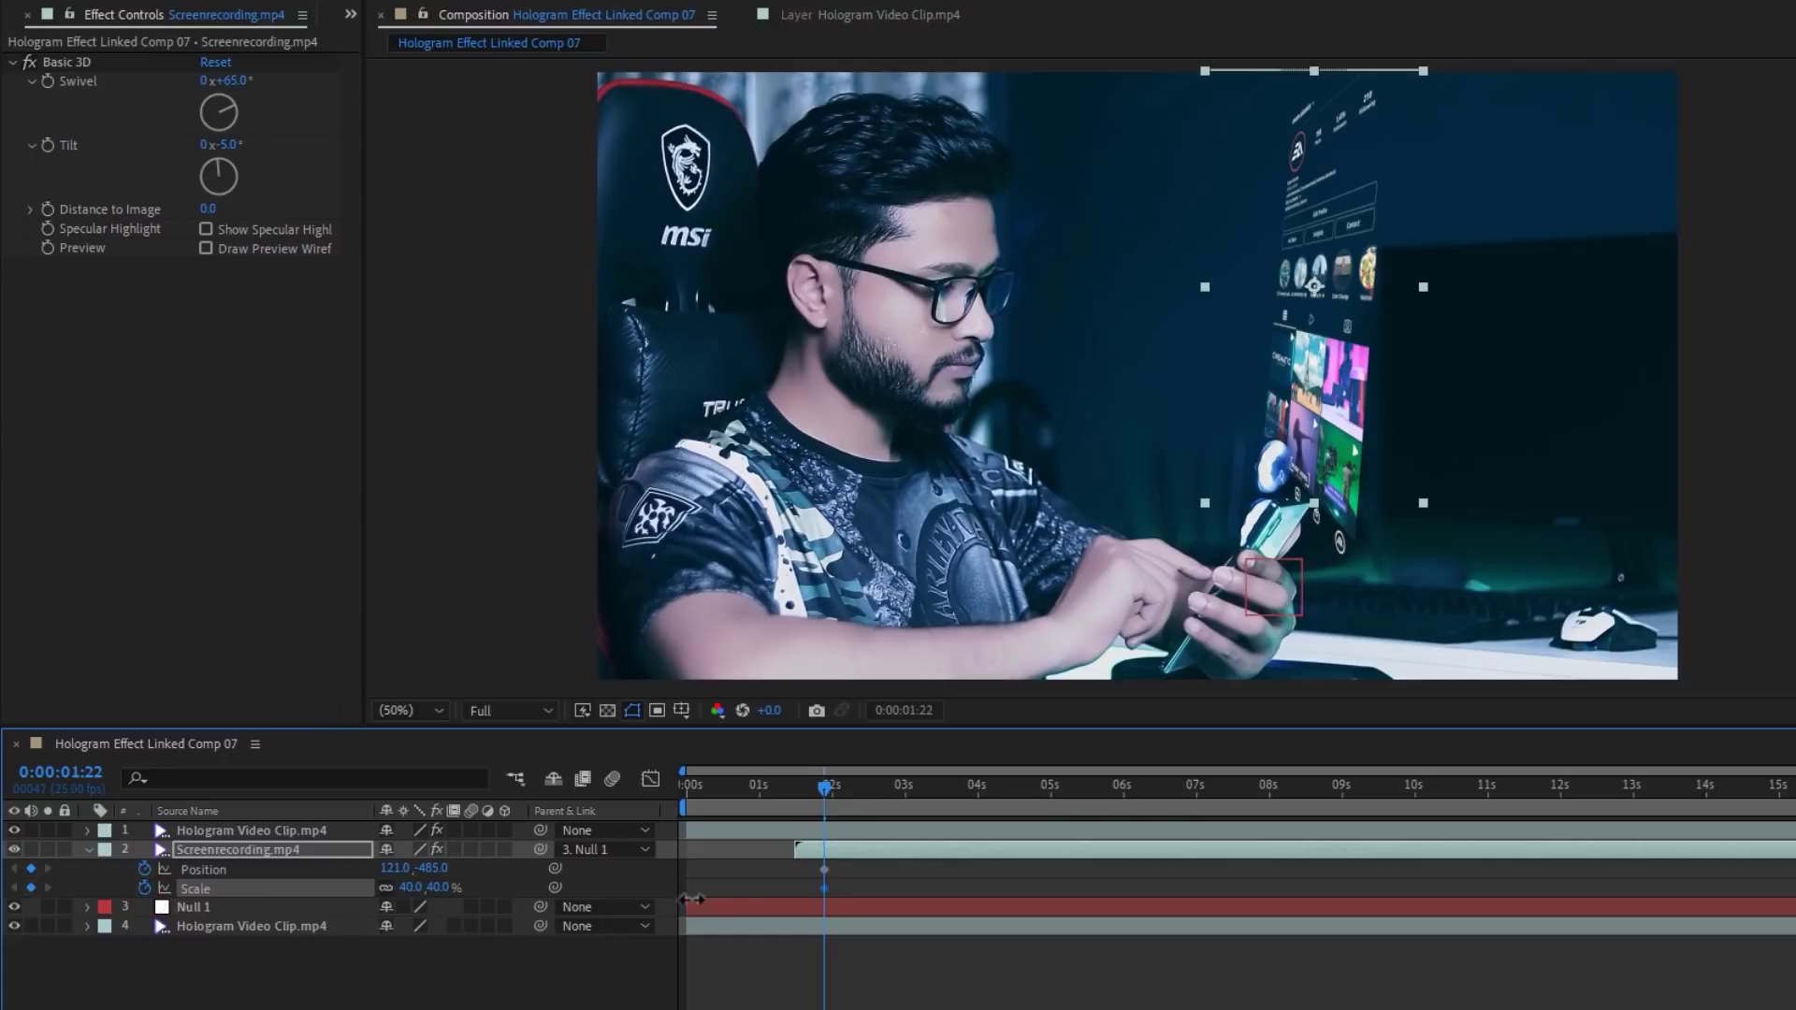
Step: At 1:13 set Scale to 0% and Position to 52,-95, then Easy Ease the keyframes
{"action": "left_click_drag", "start_coordinate": [821, 789], "coordinate": [805, 802]}
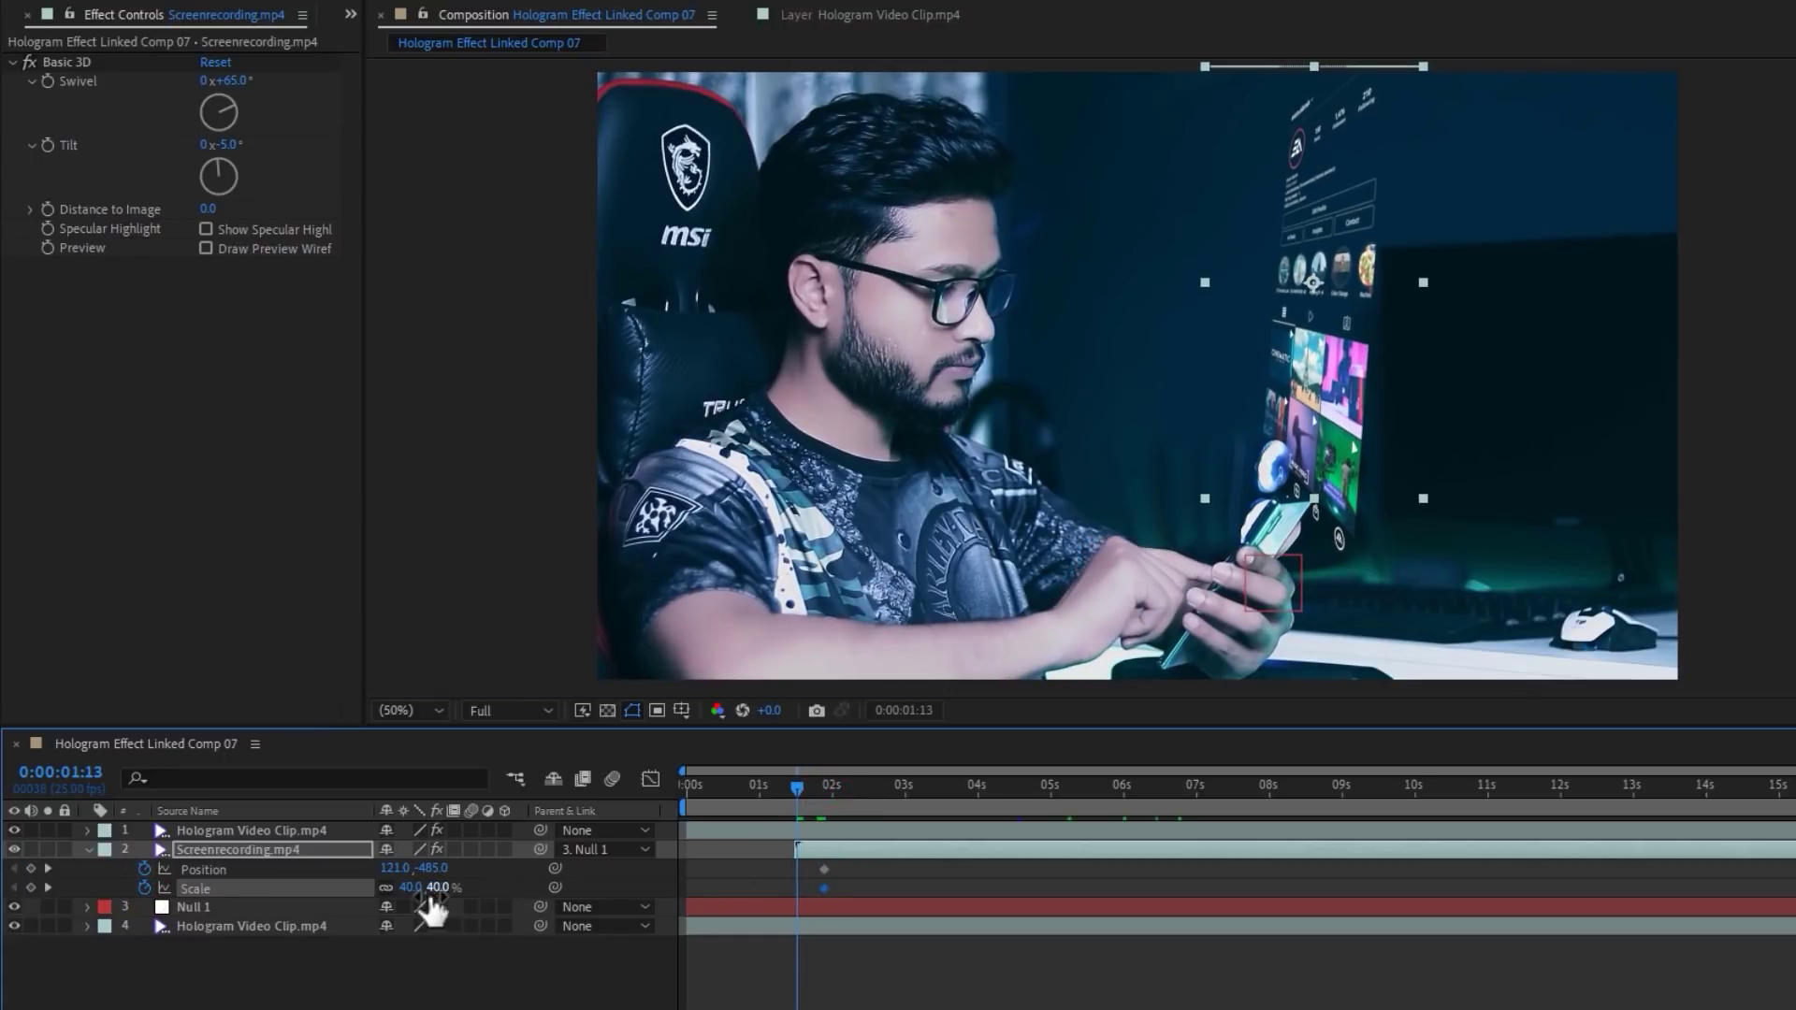
{"action": "mouse_move", "coordinate": [425, 889]}
{"action": "left_mouse_down"}
{"action": "mouse_move", "coordinate": [393, 890]}
{"action": "mouse_move", "coordinate": [444, 875]}
{"action": "mouse_move", "coordinate": [467, 906]}
{"action": "mouse_move", "coordinate": [326, 882]}
{"action": "mouse_move", "coordinate": [408, 888]}
{"action": "left_mouse_up"}
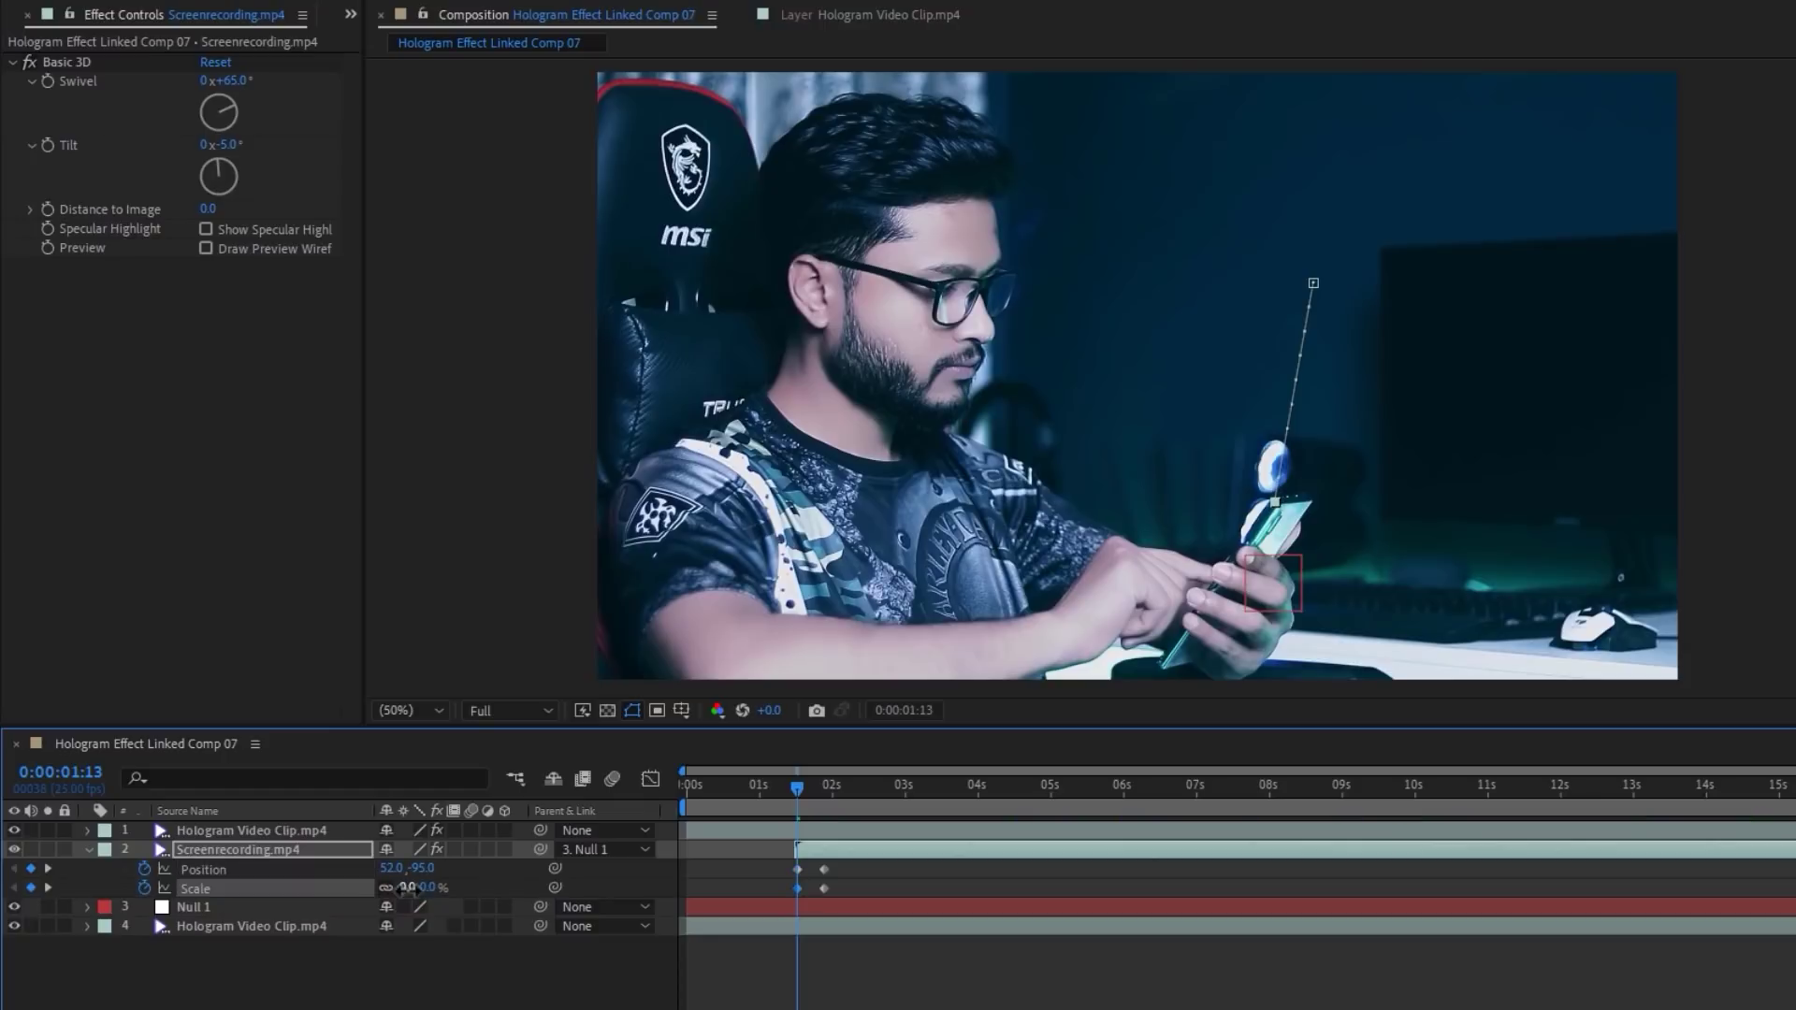
{"action": "left_click_drag", "start_coordinate": [775, 864], "coordinate": [834, 889]}
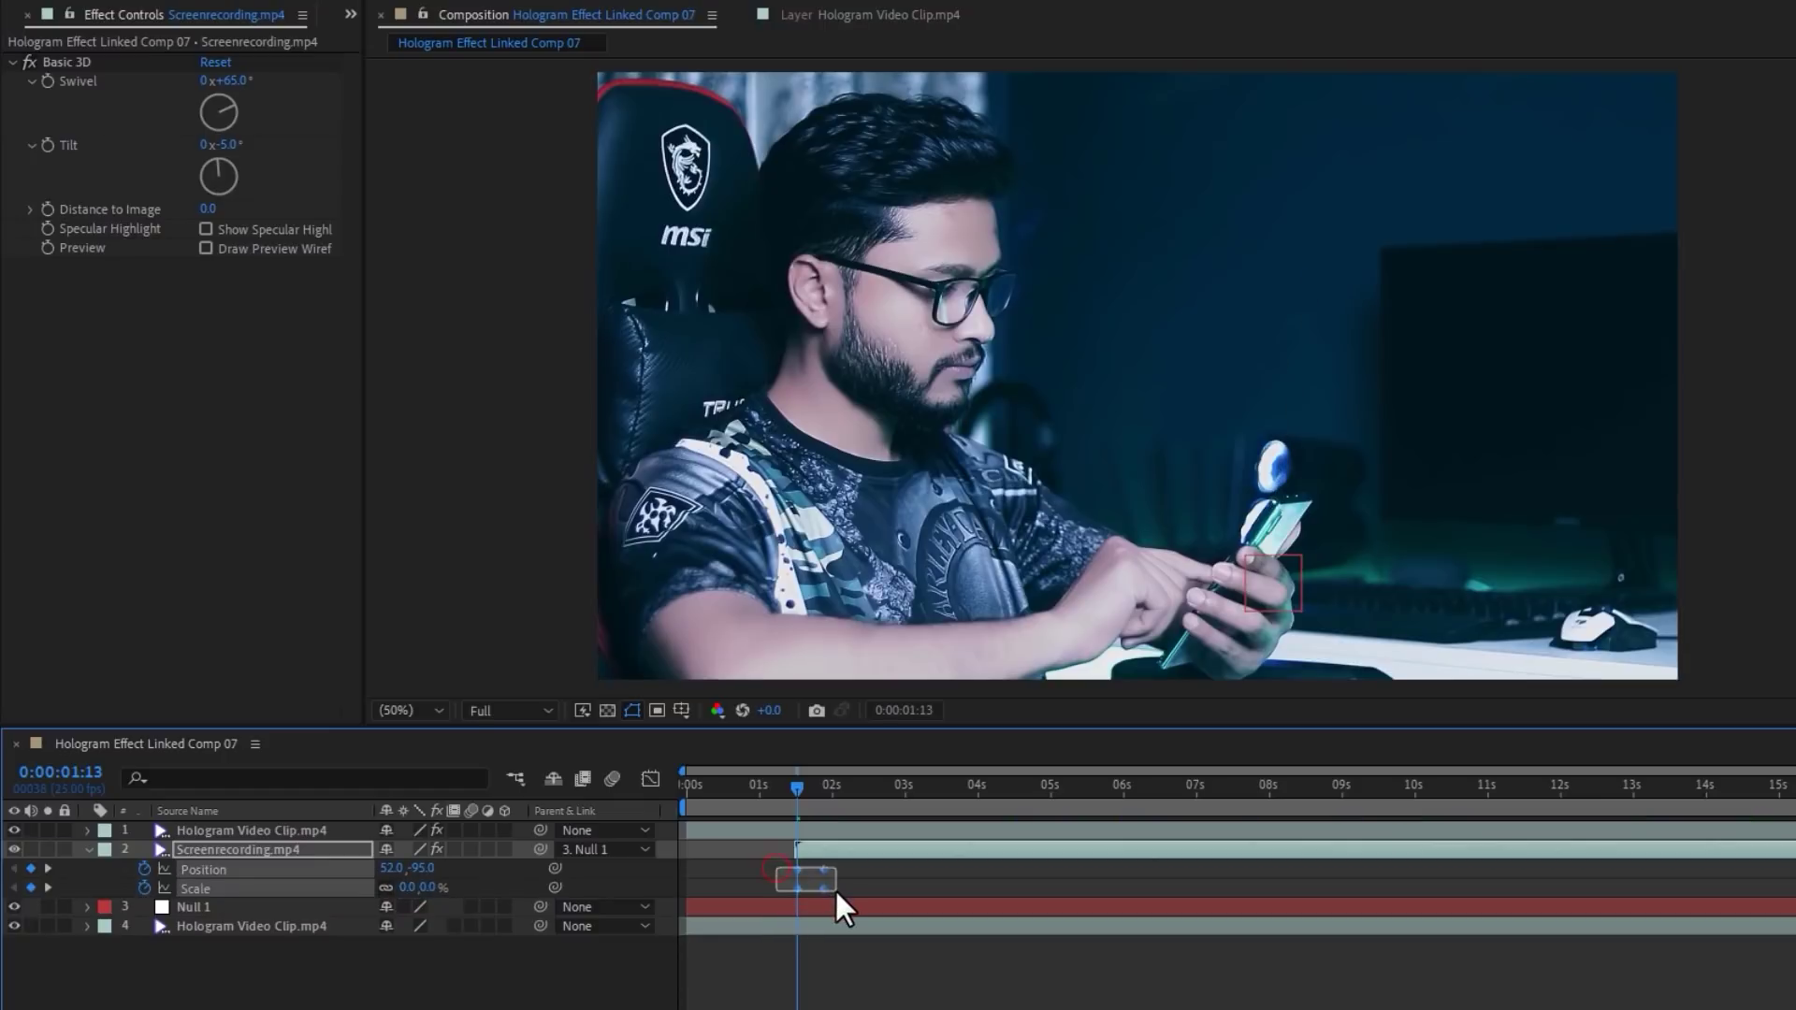
{"action": "right_click", "coordinate": [821, 890]}
{"action": "mouse_move", "coordinate": [962, 870]}
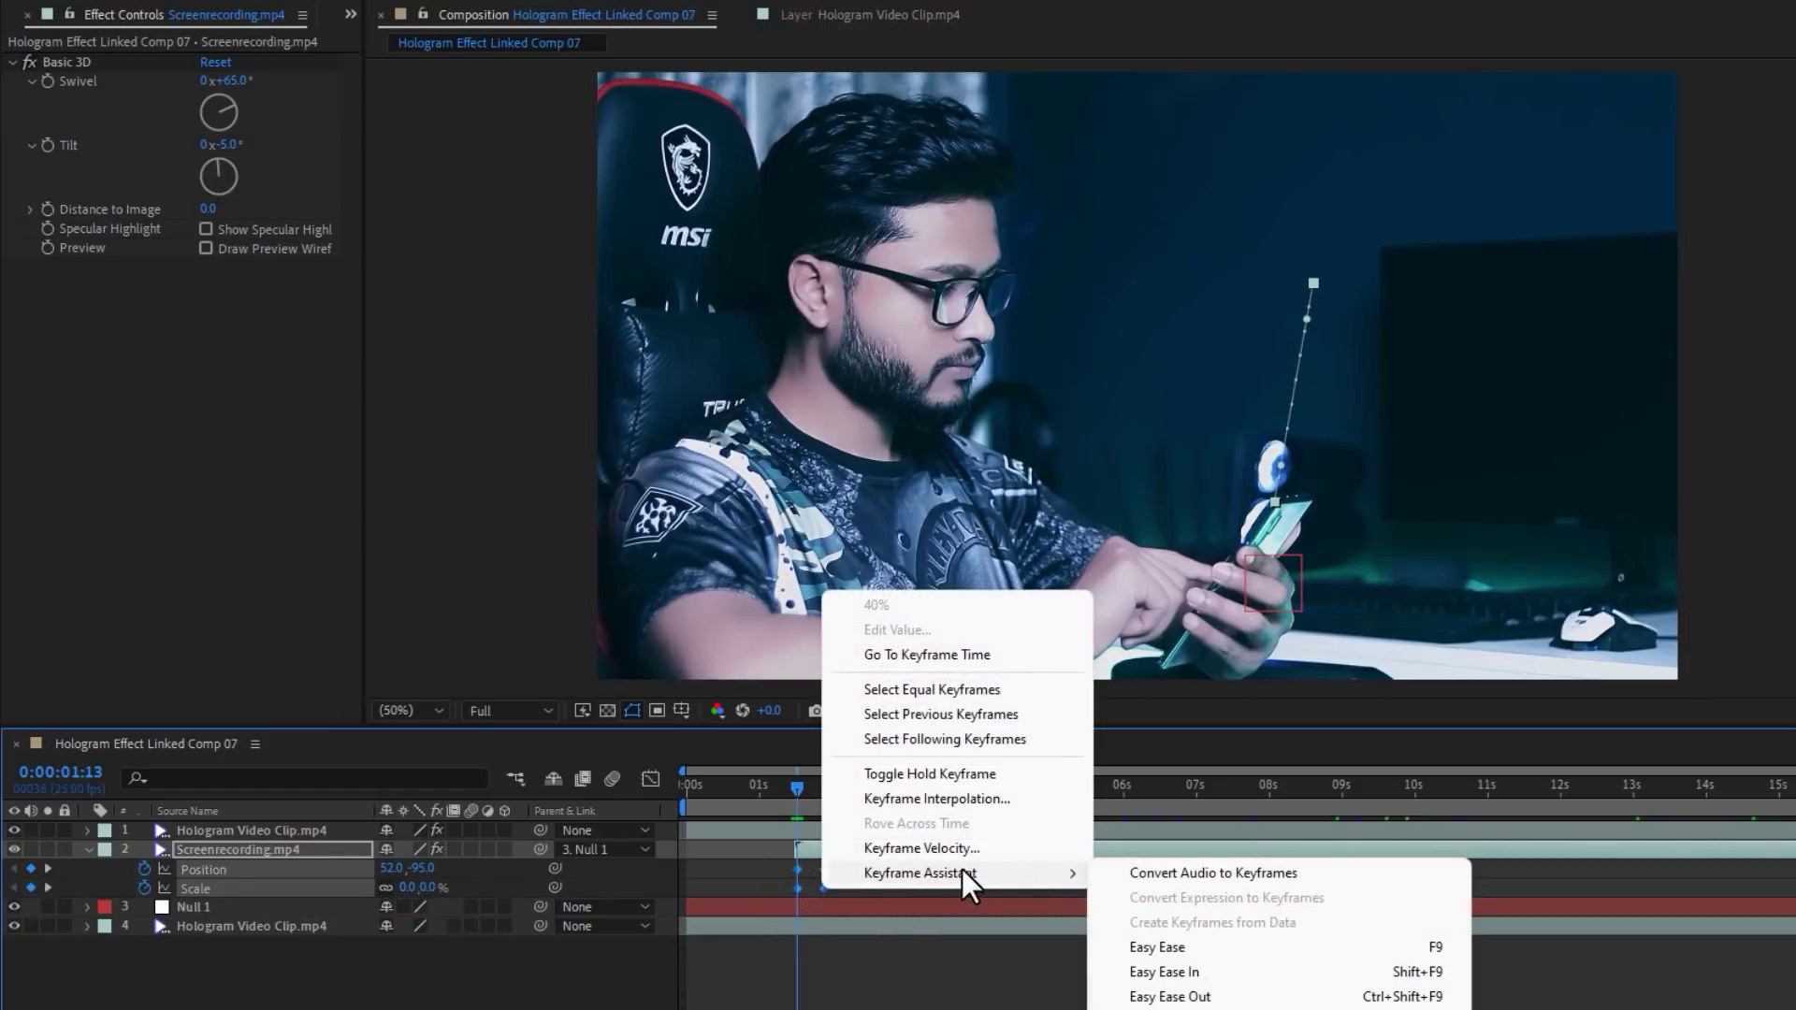
{"action": "left_click", "coordinate": [1225, 947]}
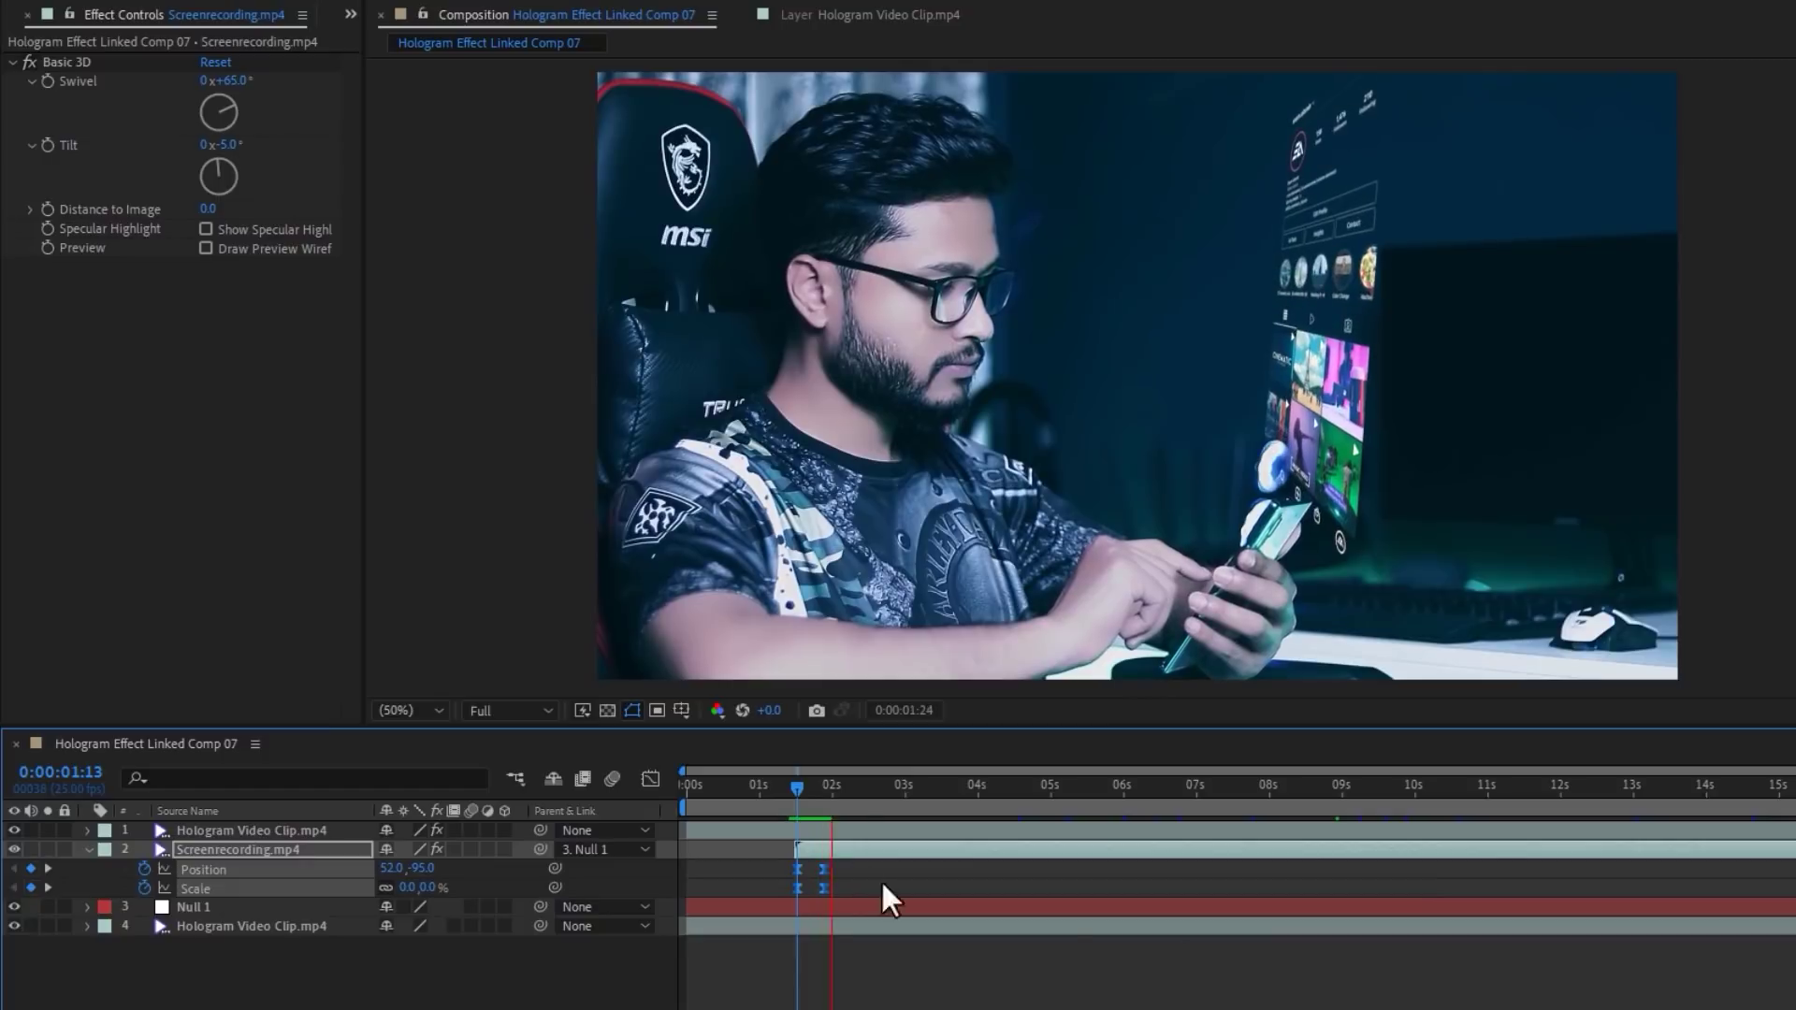
Step: Preview the screen recording popping out of the phone
{"action": "left_click", "coordinate": [771, 790]}
{"action": "key", "text": "space"}
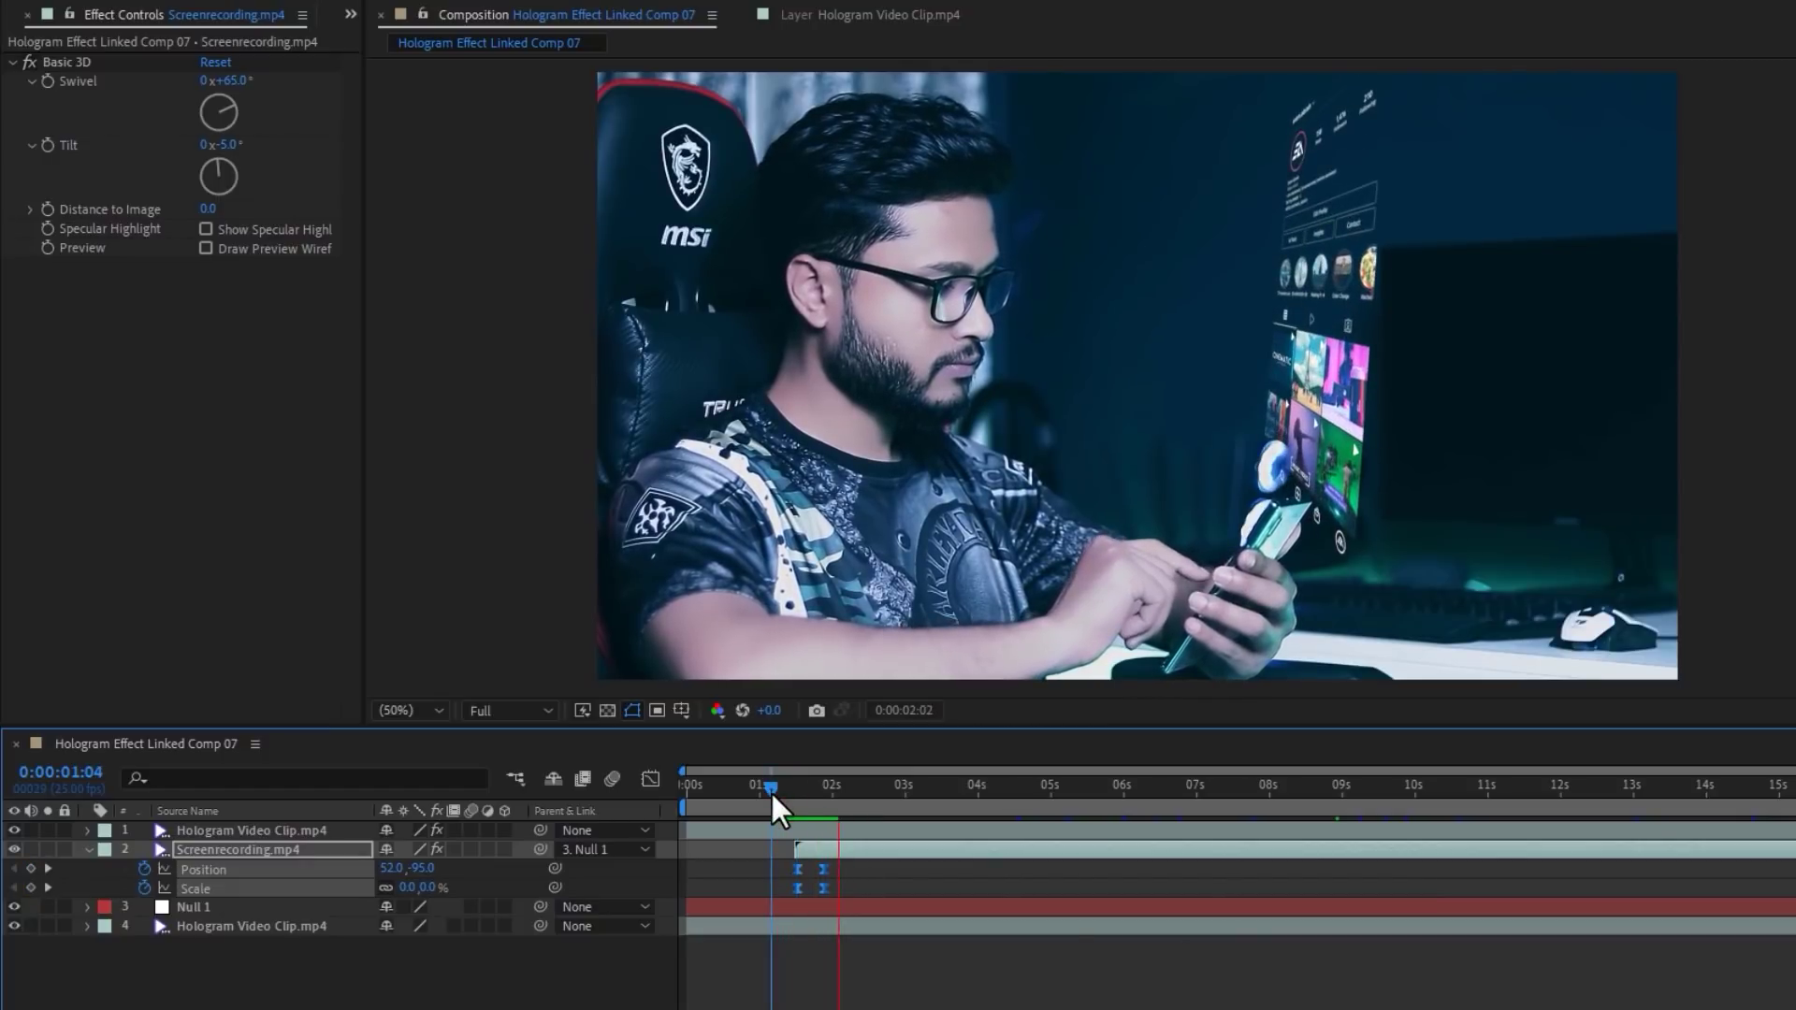
{"action": "left_click_drag", "start_coordinate": [771, 790], "coordinate": [784, 793]}
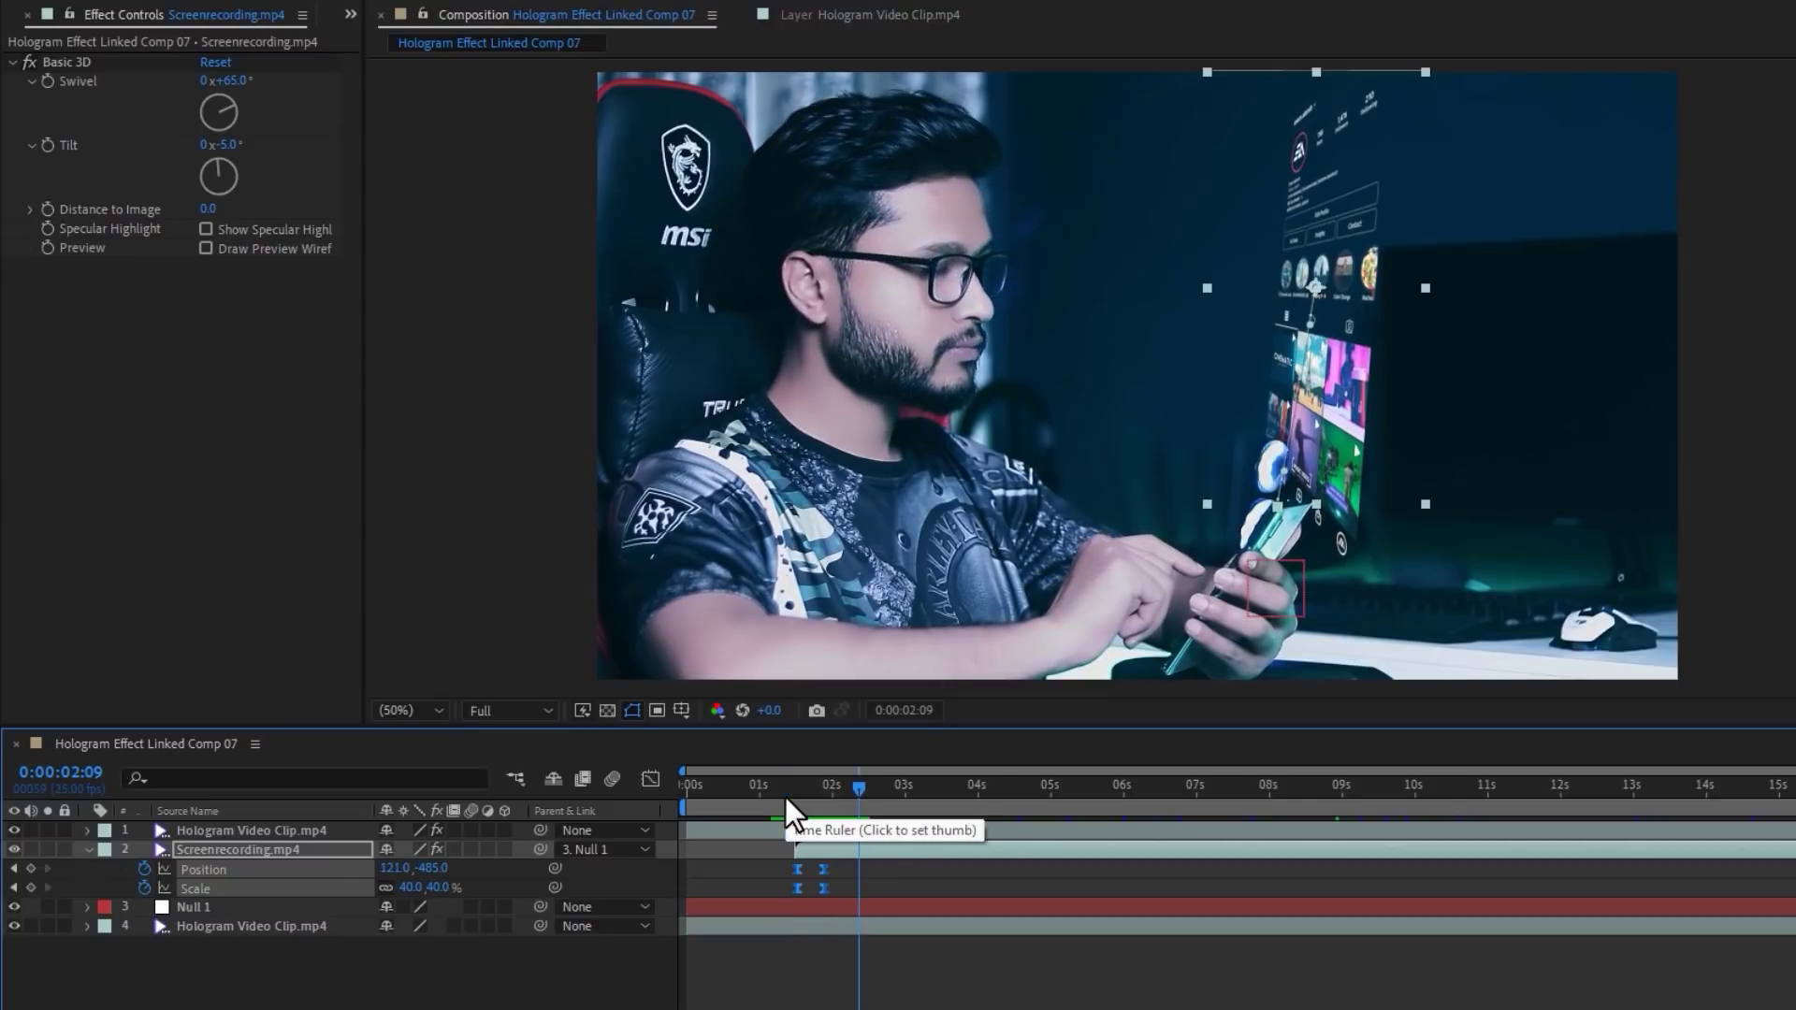
{"action": "key", "text": "space"}
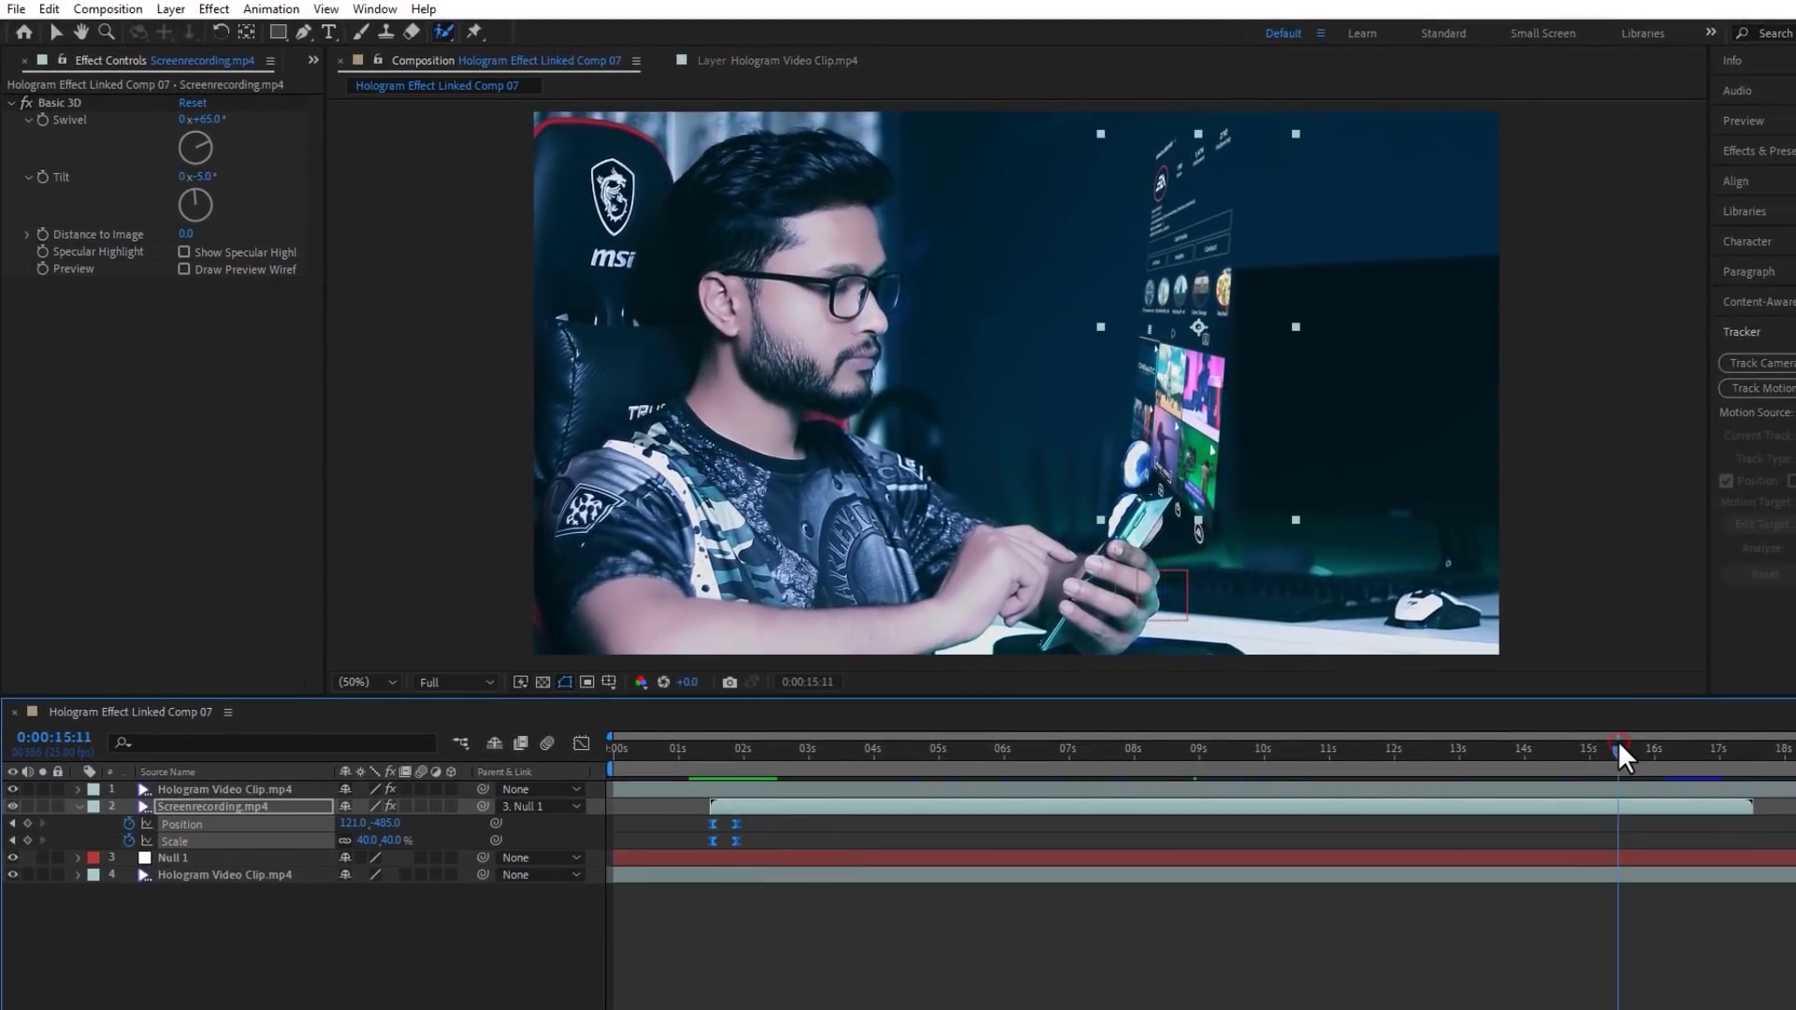
Step: Keyframe Position and Scale at 16:14, then at 16:23 set Scale 0% and Position -130,-358
{"action": "mouse_move", "coordinate": [1661, 755]}
{"action": "left_mouse_down"}
{"action": "mouse_move", "coordinate": [1712, 761]}
{"action": "mouse_move", "coordinate": [1690, 749]}
{"action": "left_mouse_up"}
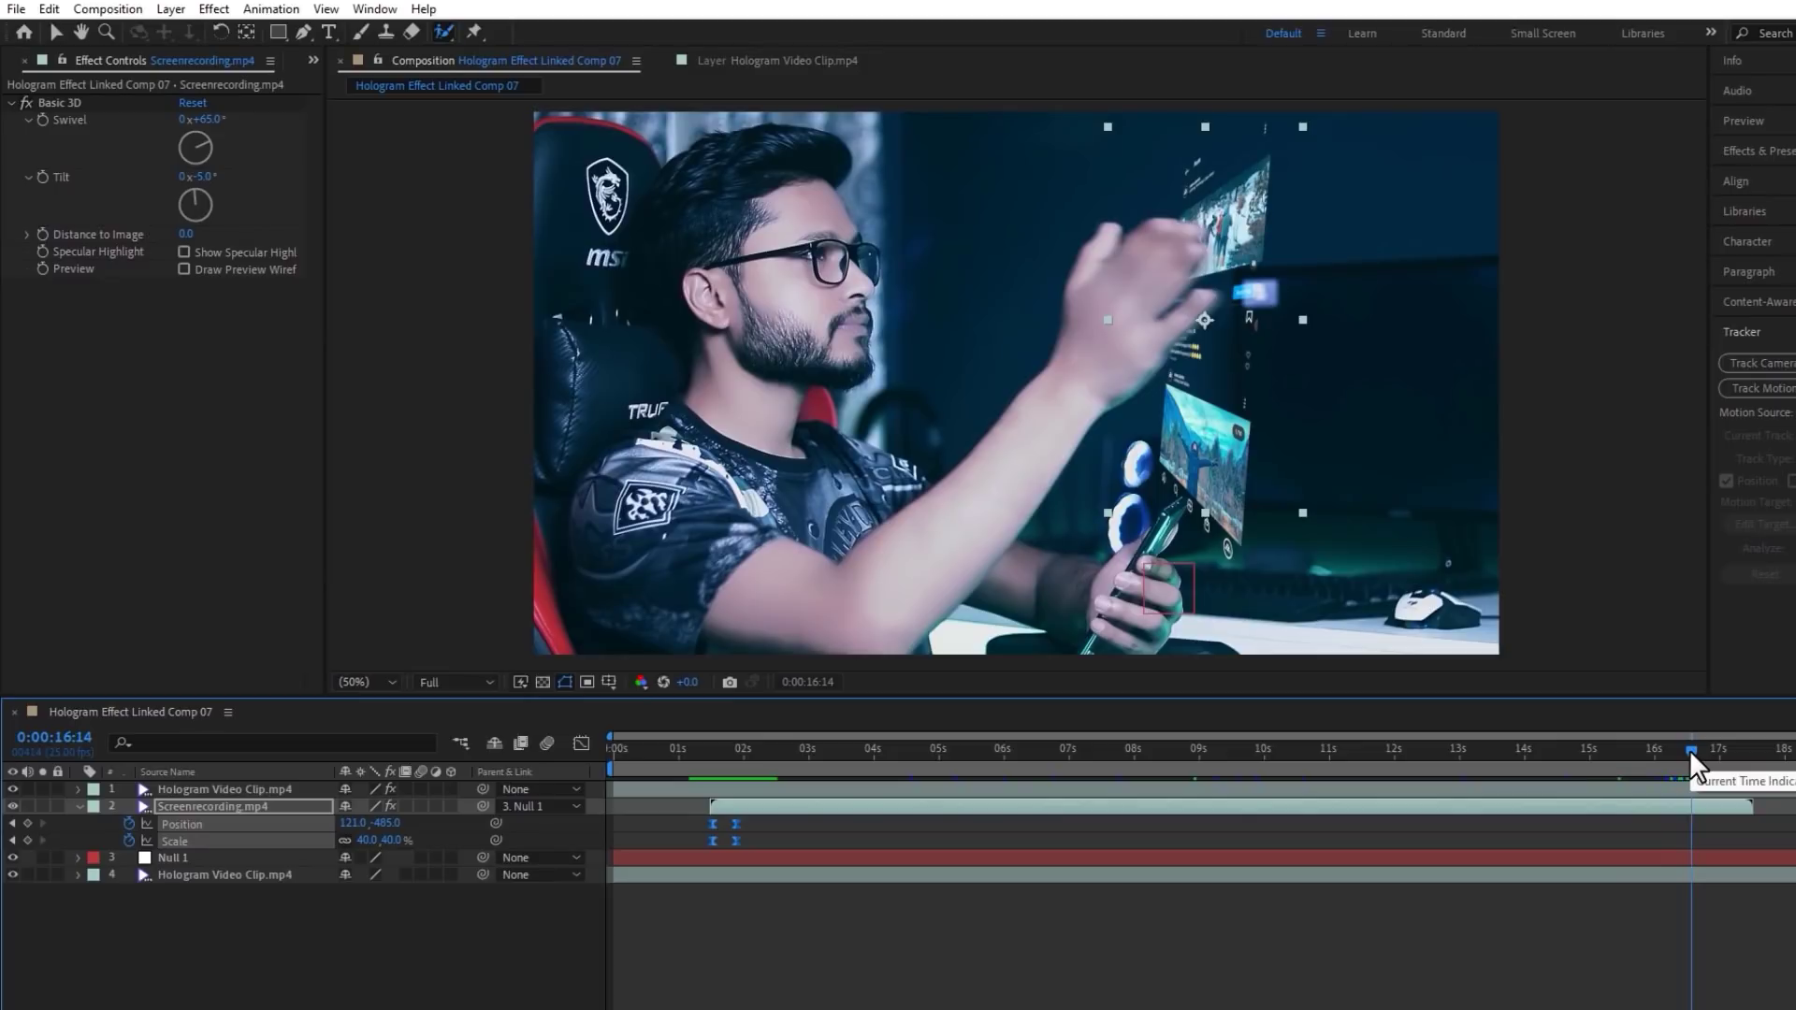
{"action": "left_click", "coordinate": [27, 823]}
{"action": "left_click", "coordinate": [26, 840]}
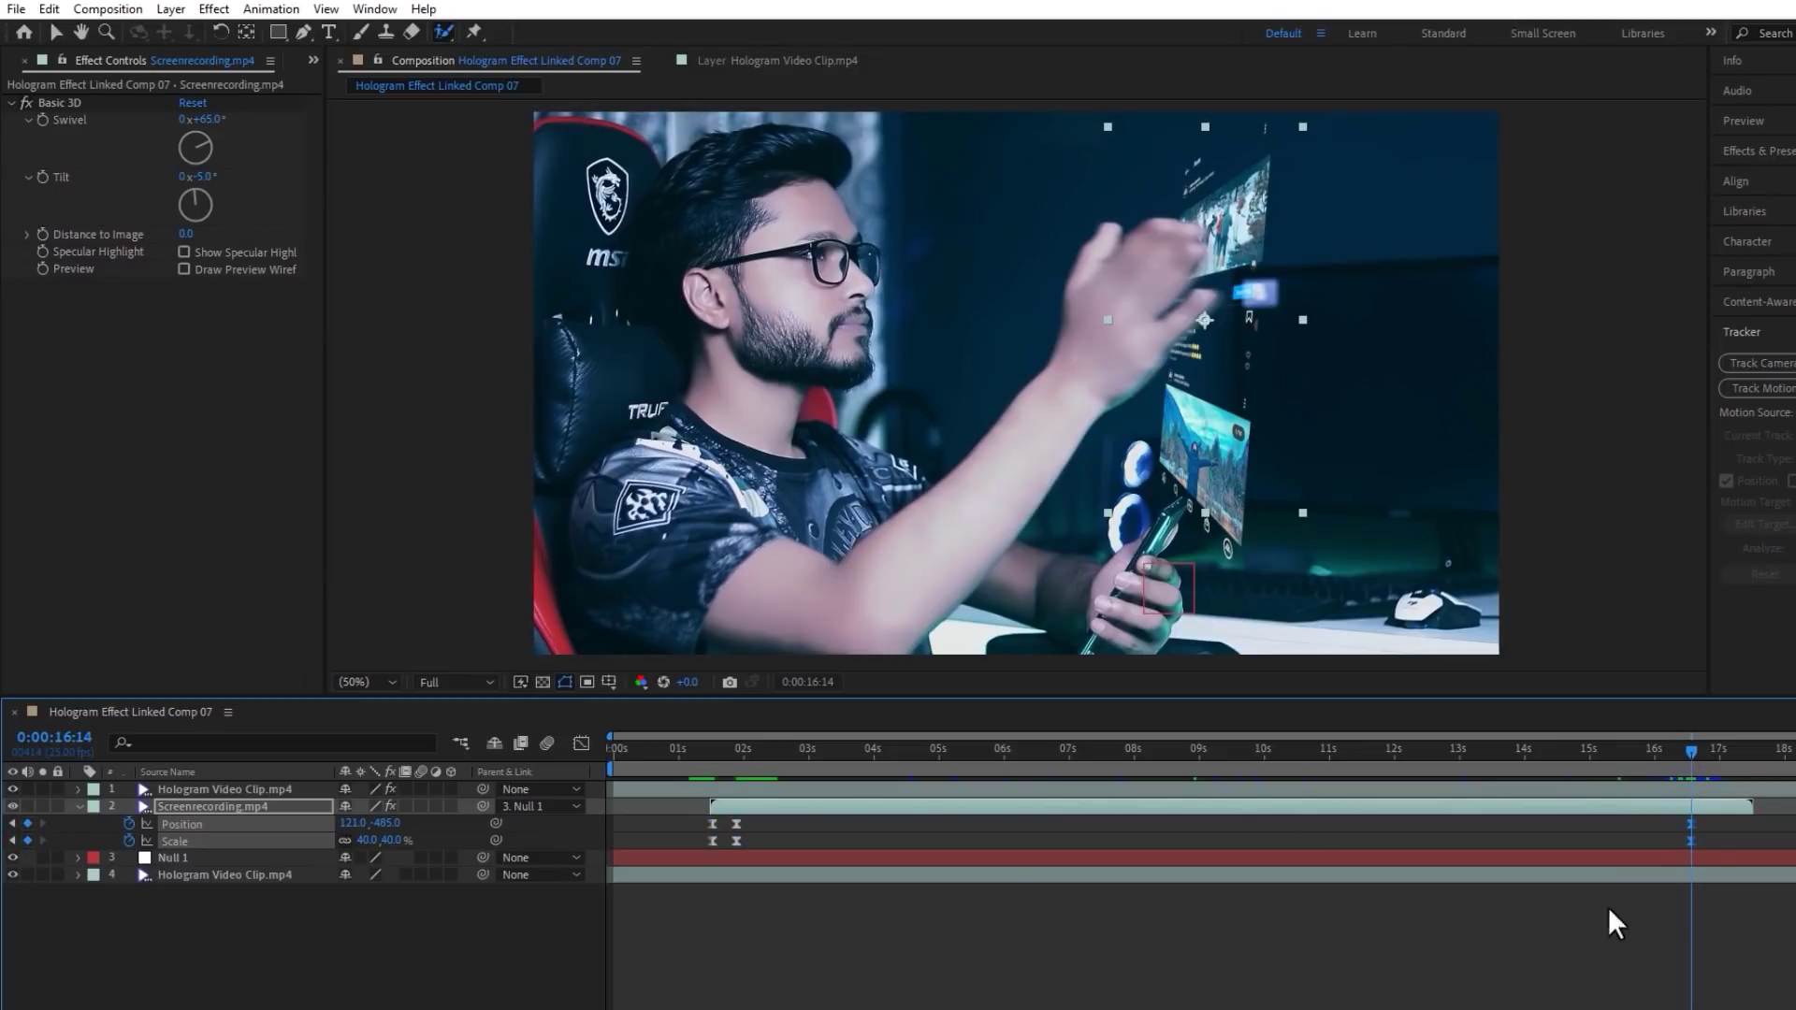
{"action": "left_click_drag", "start_coordinate": [1715, 748], "coordinate": [1712, 749]}
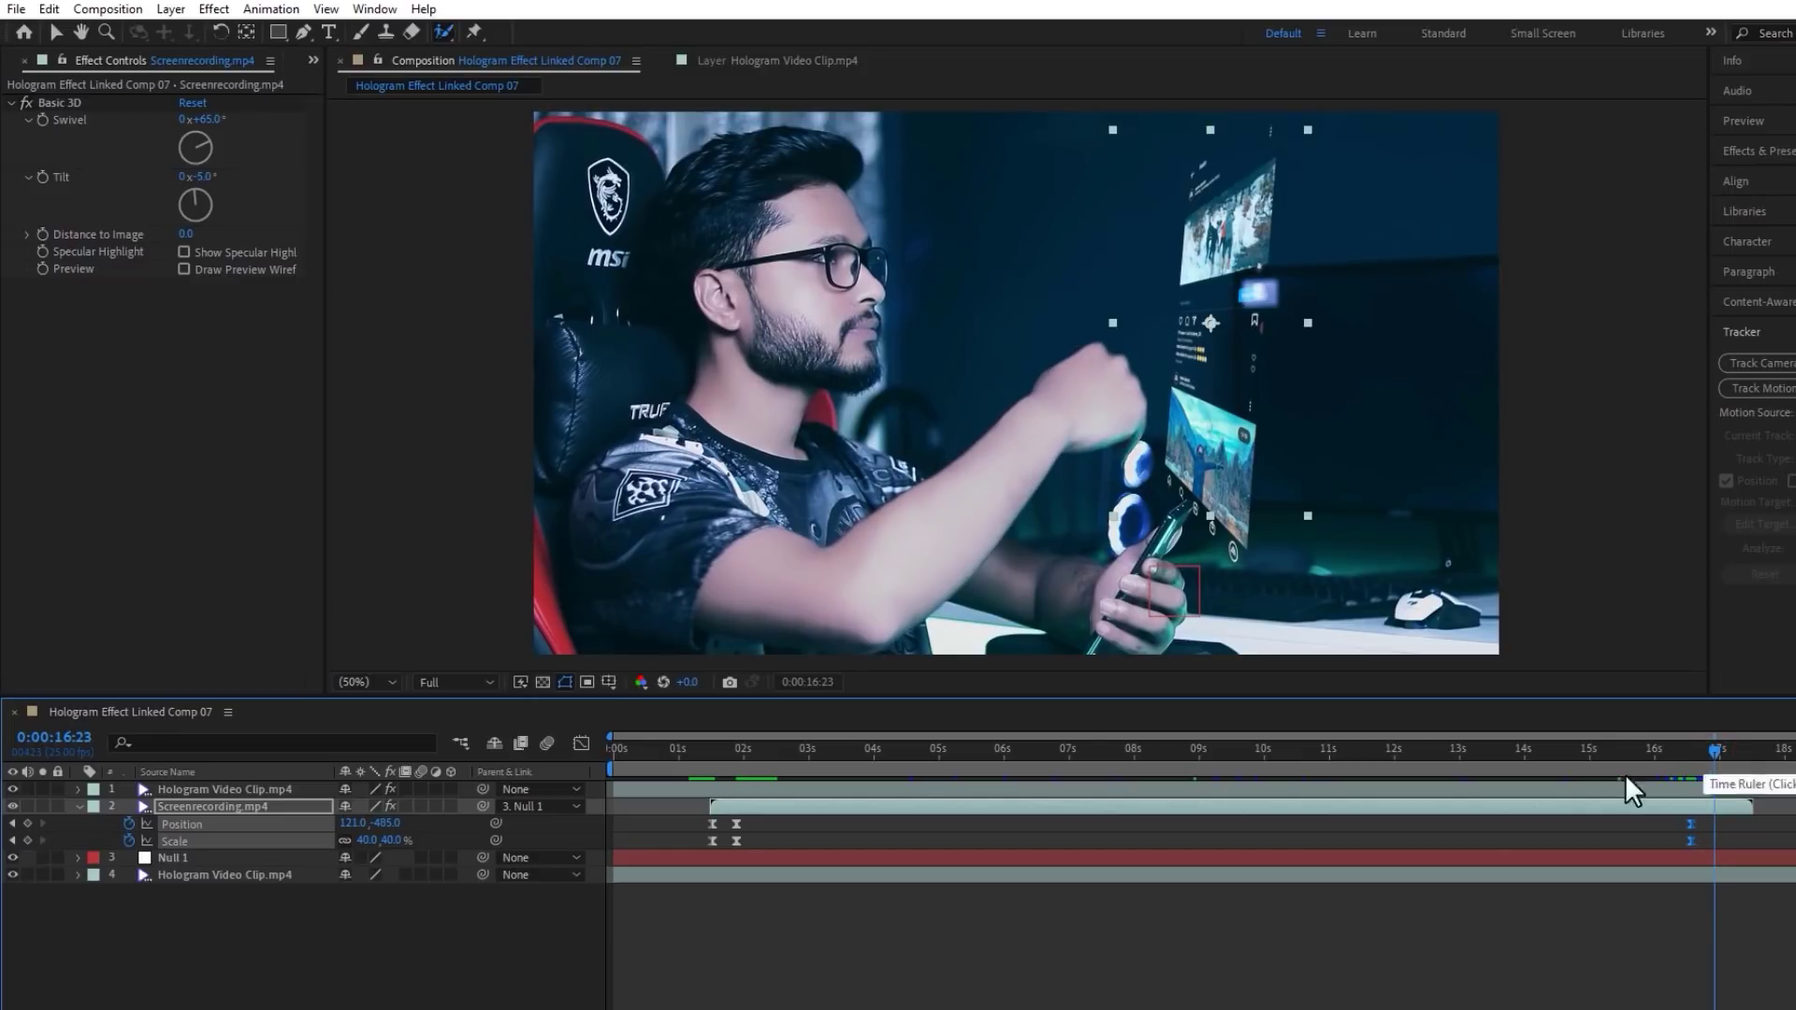
{"action": "left_click", "coordinate": [238, 840]}
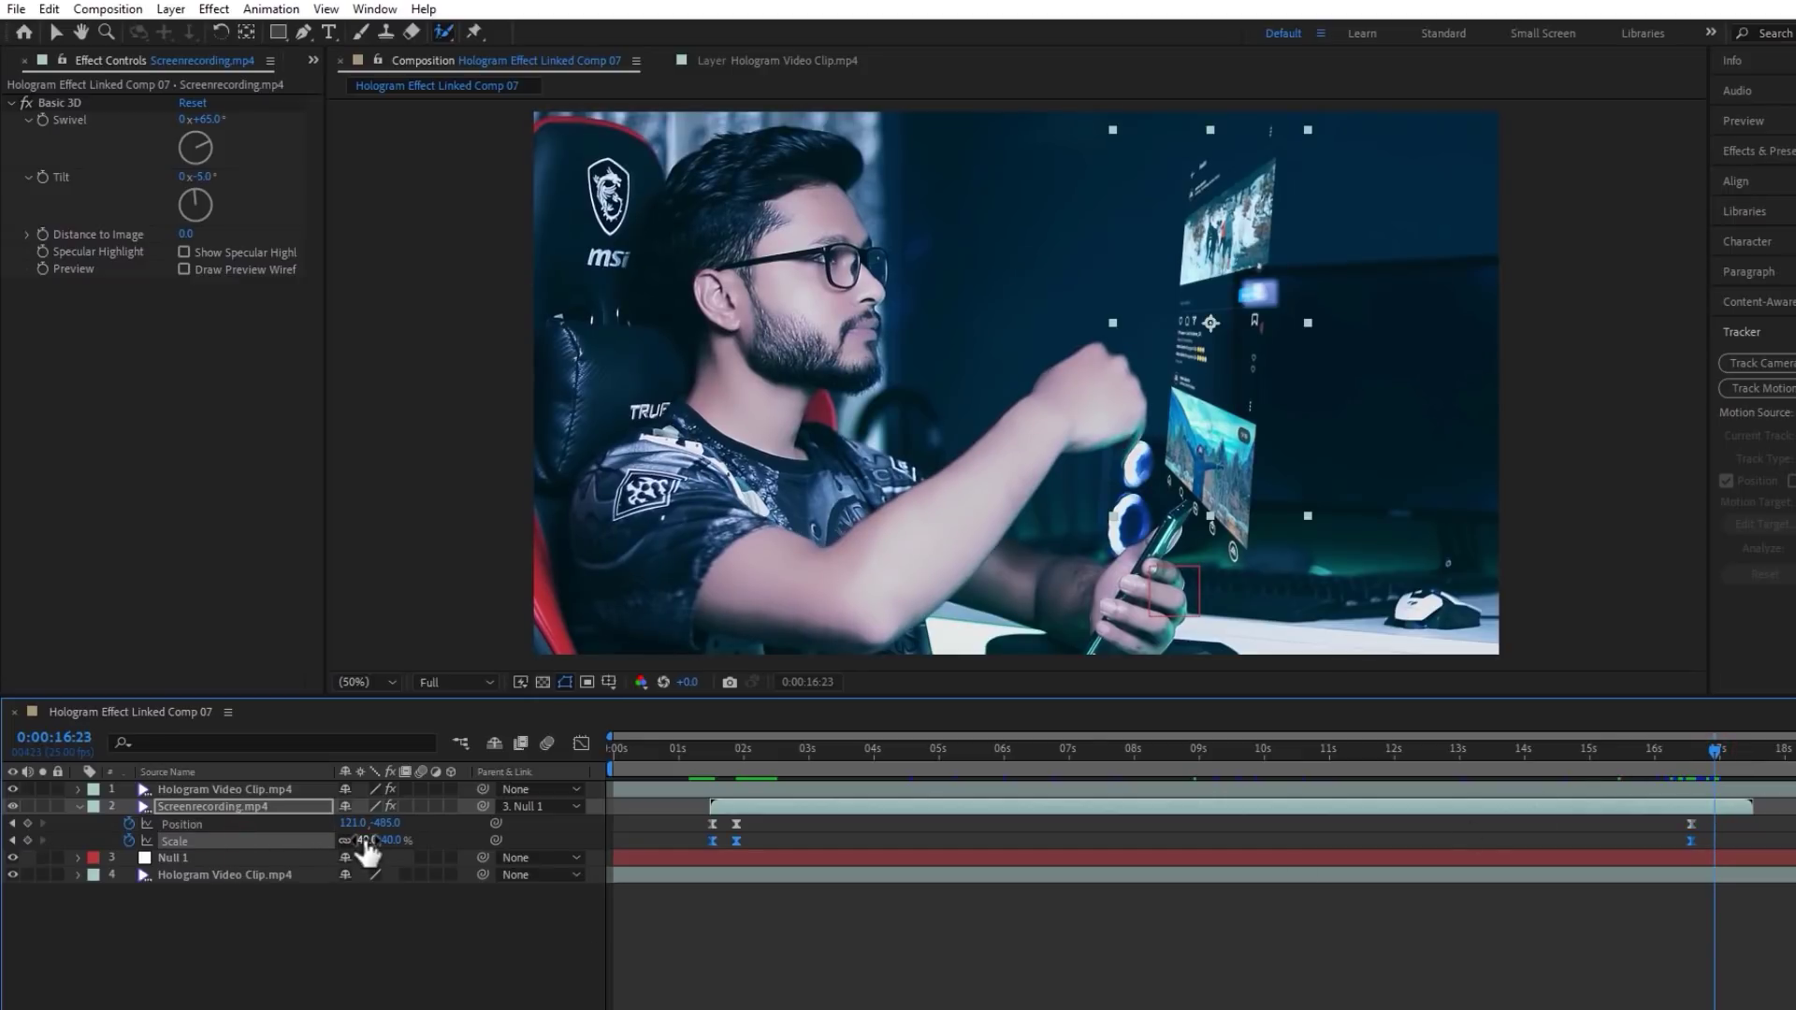
{"action": "mouse_move", "coordinate": [365, 841]}
{"action": "left_mouse_down"}
{"action": "mouse_move", "coordinate": [346, 847]}
{"action": "mouse_move", "coordinate": [388, 842]}
{"action": "mouse_move", "coordinate": [423, 868]}
{"action": "mouse_move", "coordinate": [397, 824]}
{"action": "mouse_move", "coordinate": [332, 838]}
{"action": "left_mouse_up"}
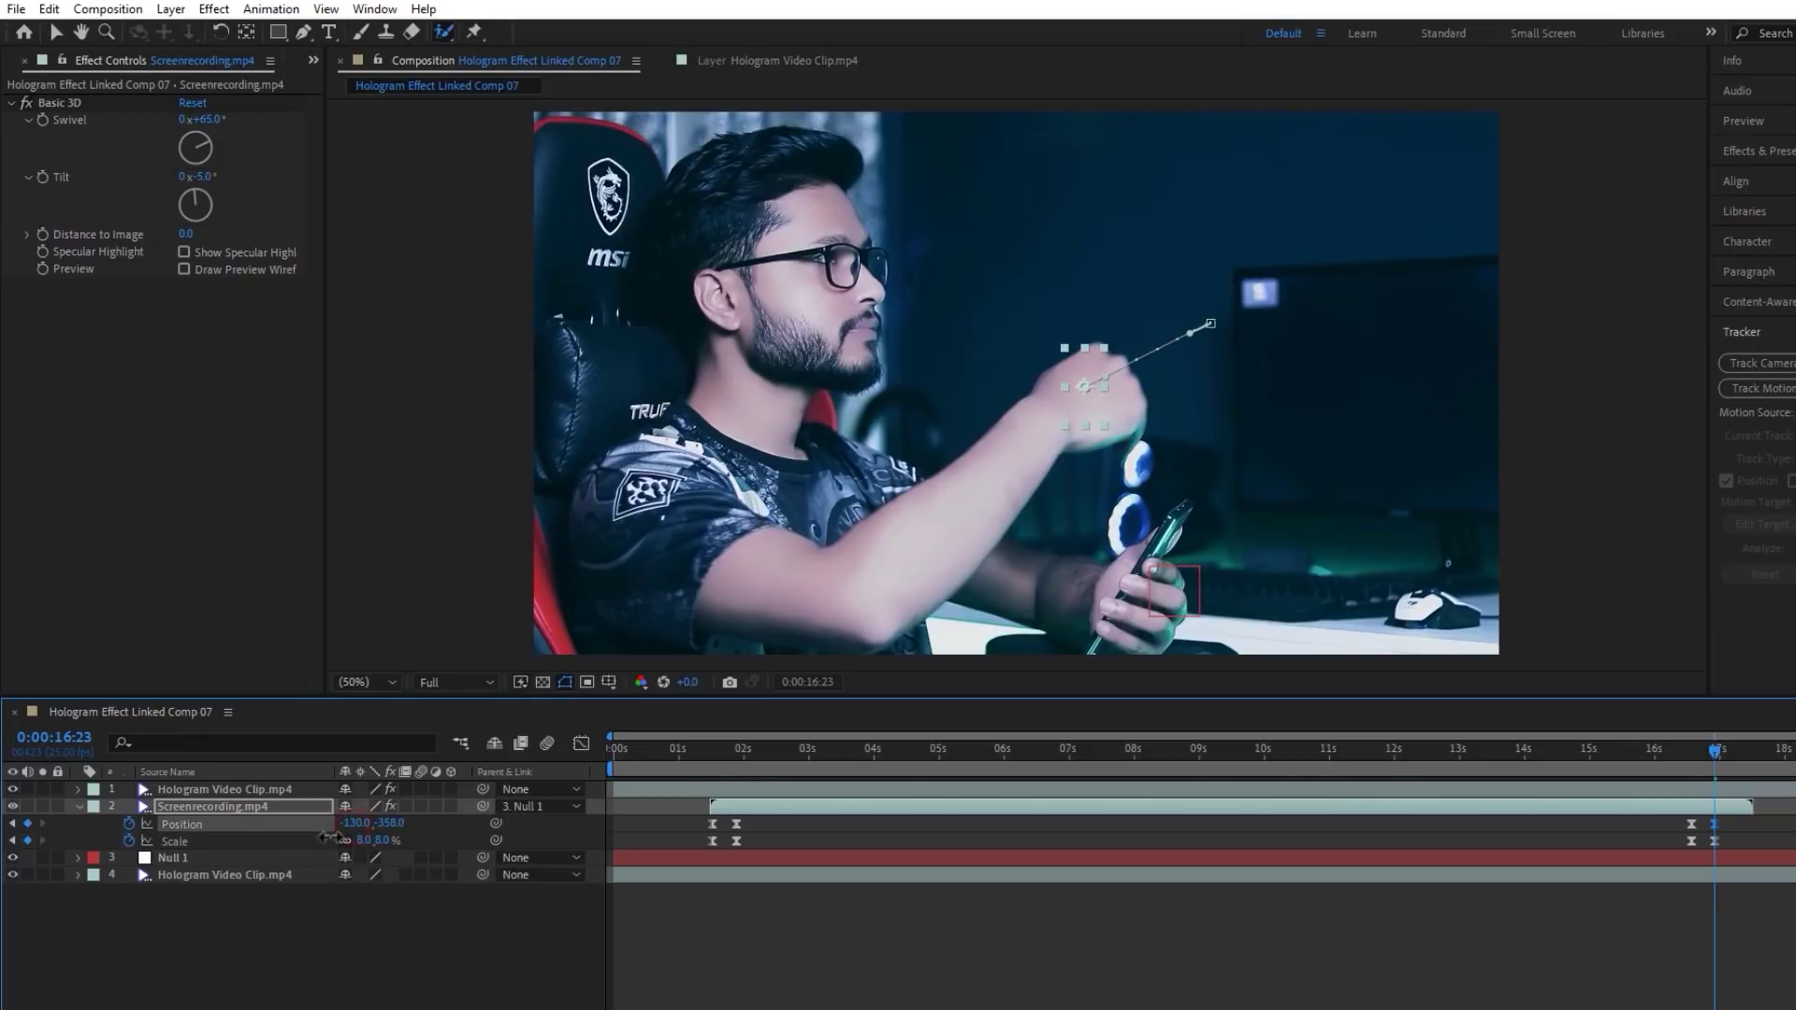
{"action": "left_click", "coordinate": [368, 840]}
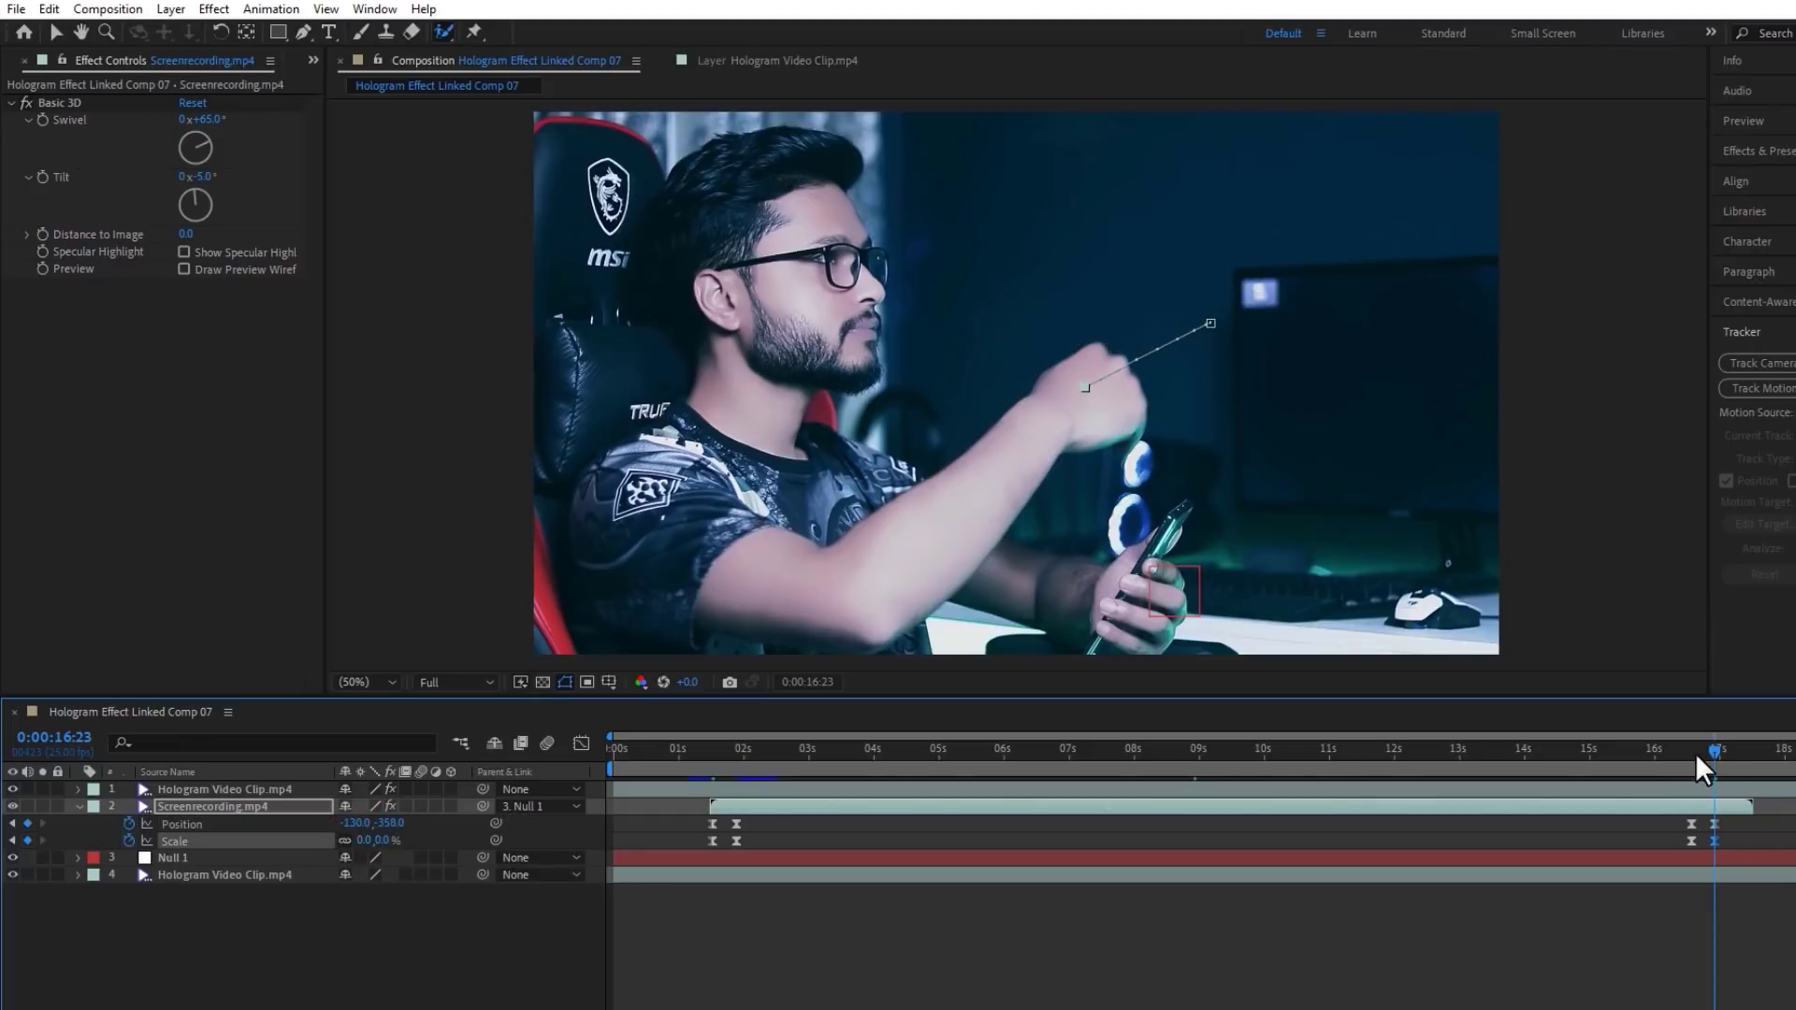
Step: Preview the hologram shrinking back into the phone
{"action": "left_click_drag", "start_coordinate": [1696, 758], "coordinate": [1650, 771]}
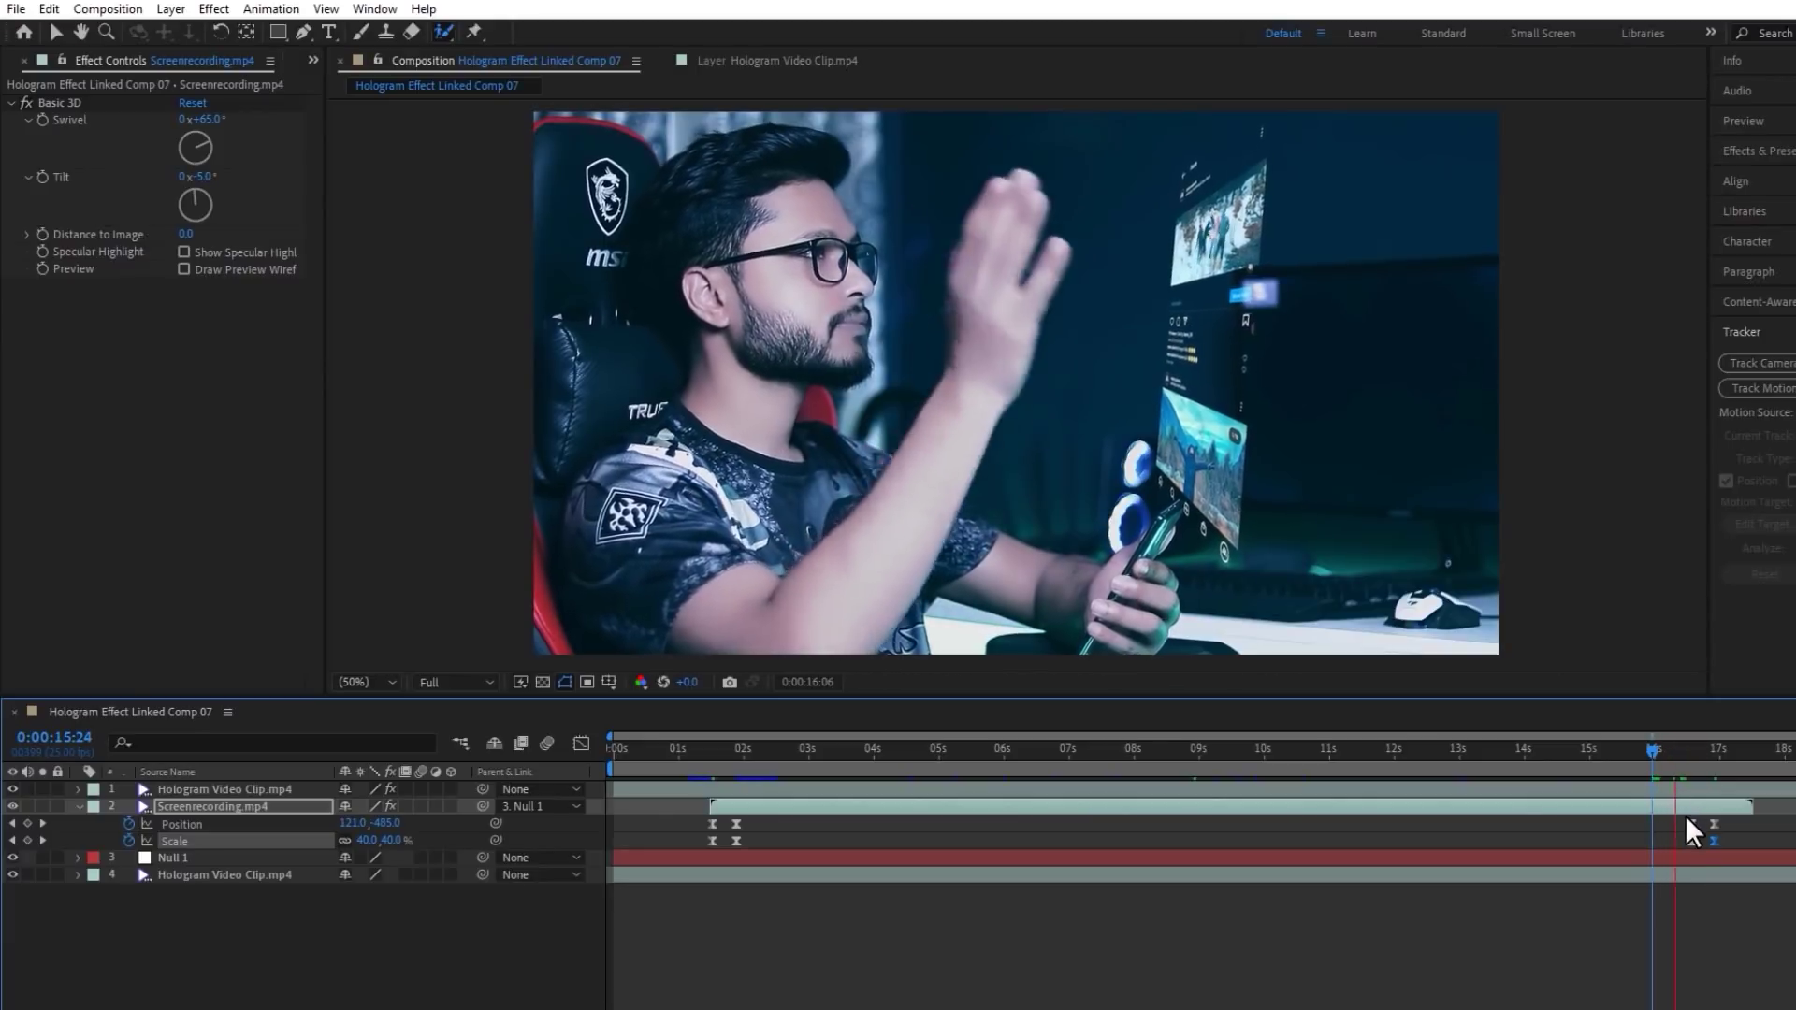
{"action": "left_click", "coordinate": [1663, 754]}
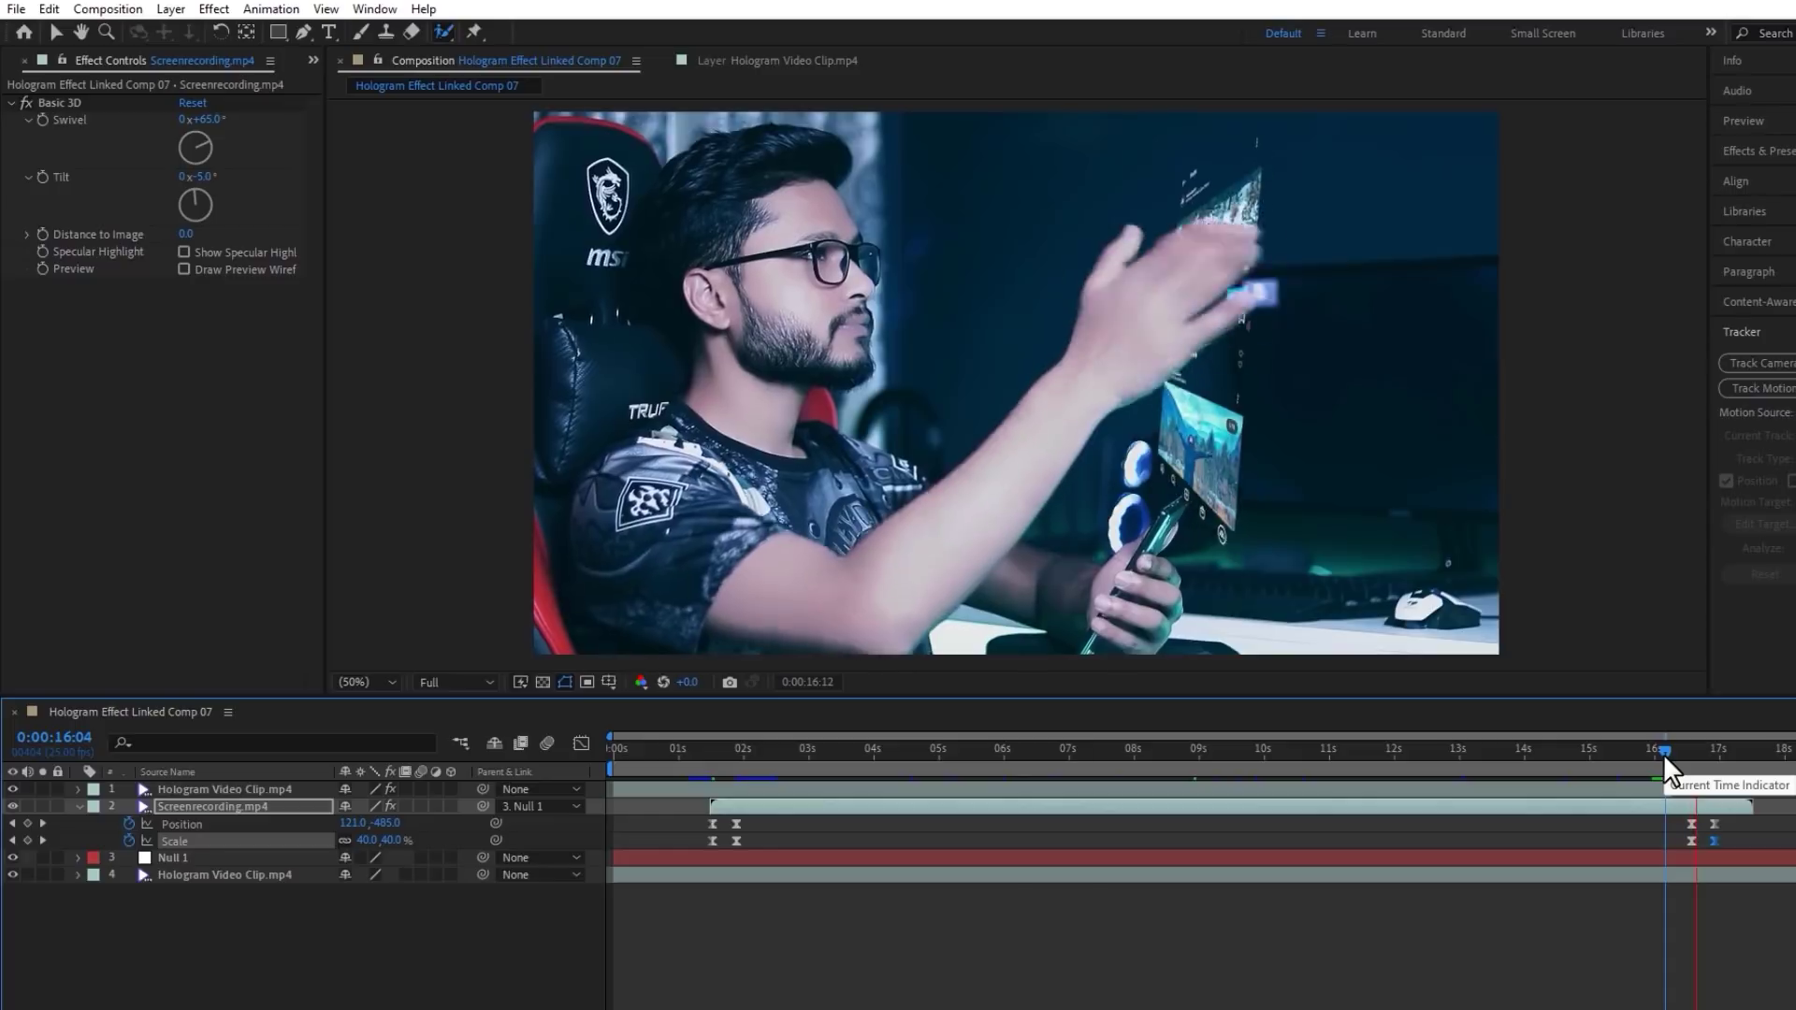
{"action": "key", "text": "space"}
{"action": "key", "text": "space"}
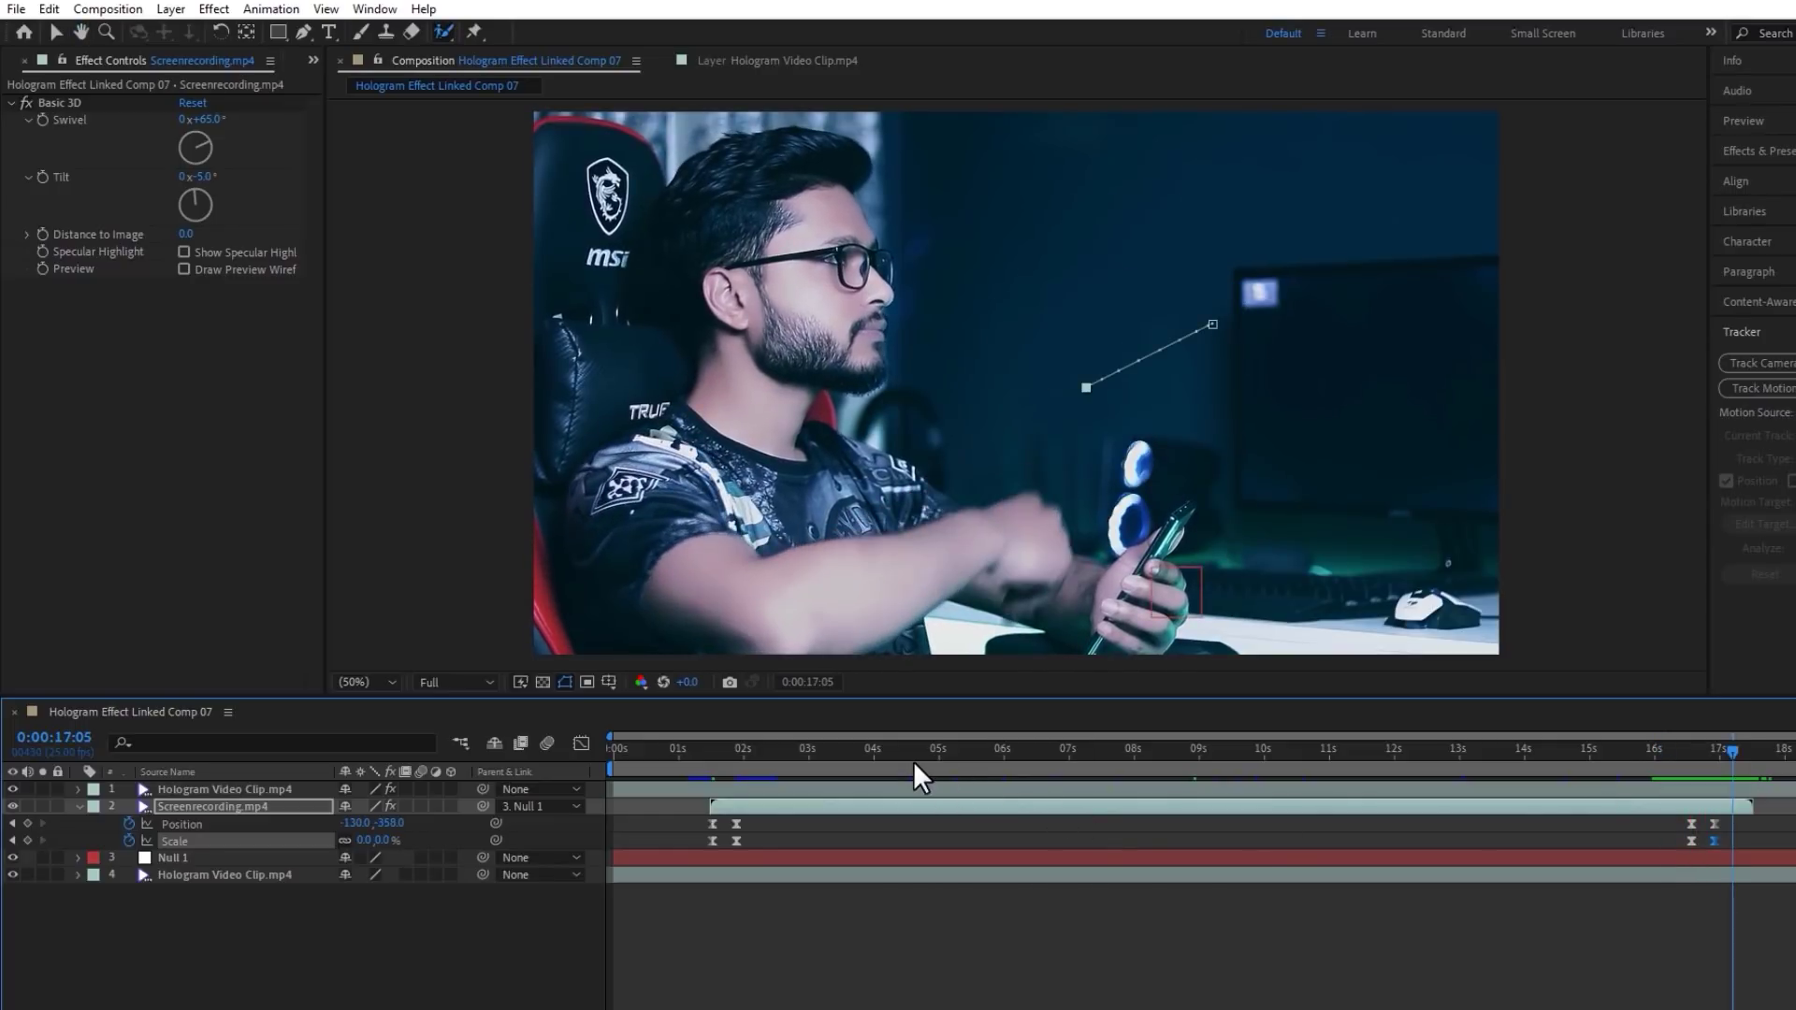
{"action": "left_click", "coordinate": [883, 760]}
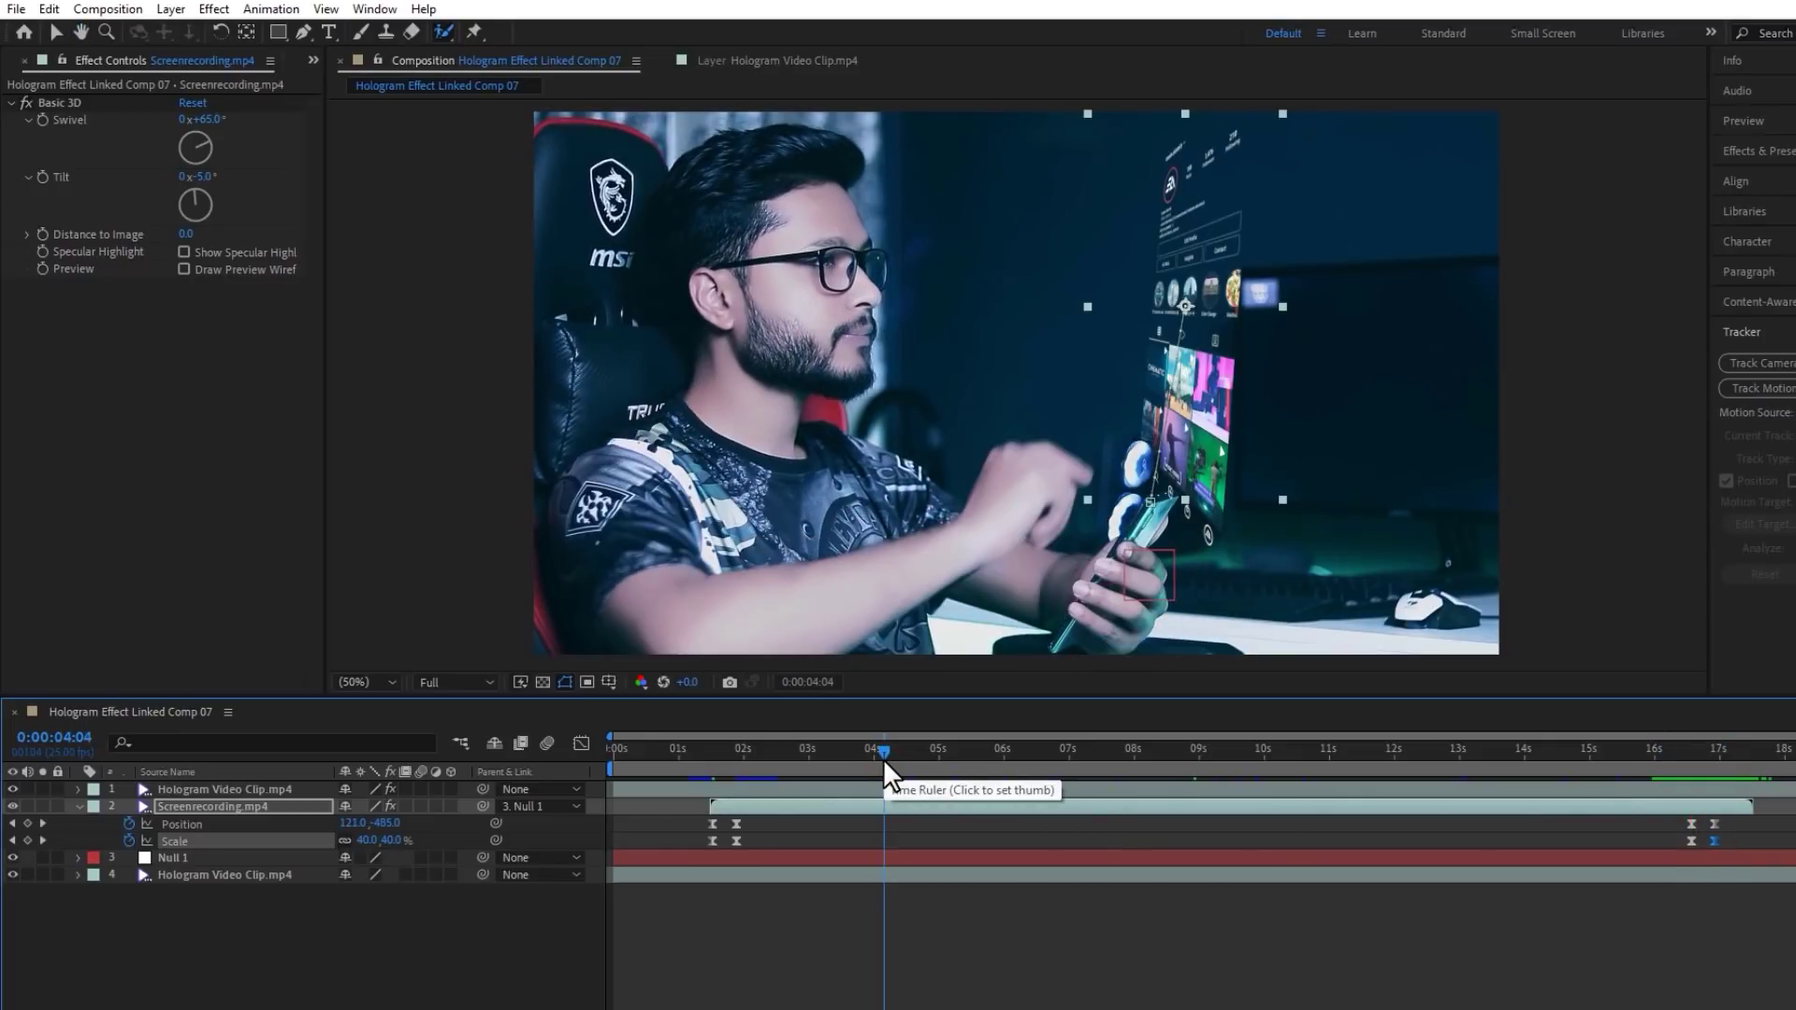
Step: Download ProductionCrate's Free Hologram Generator .jsx script in Chrome, then return to After Effects
{"action": "key", "text": "super"}
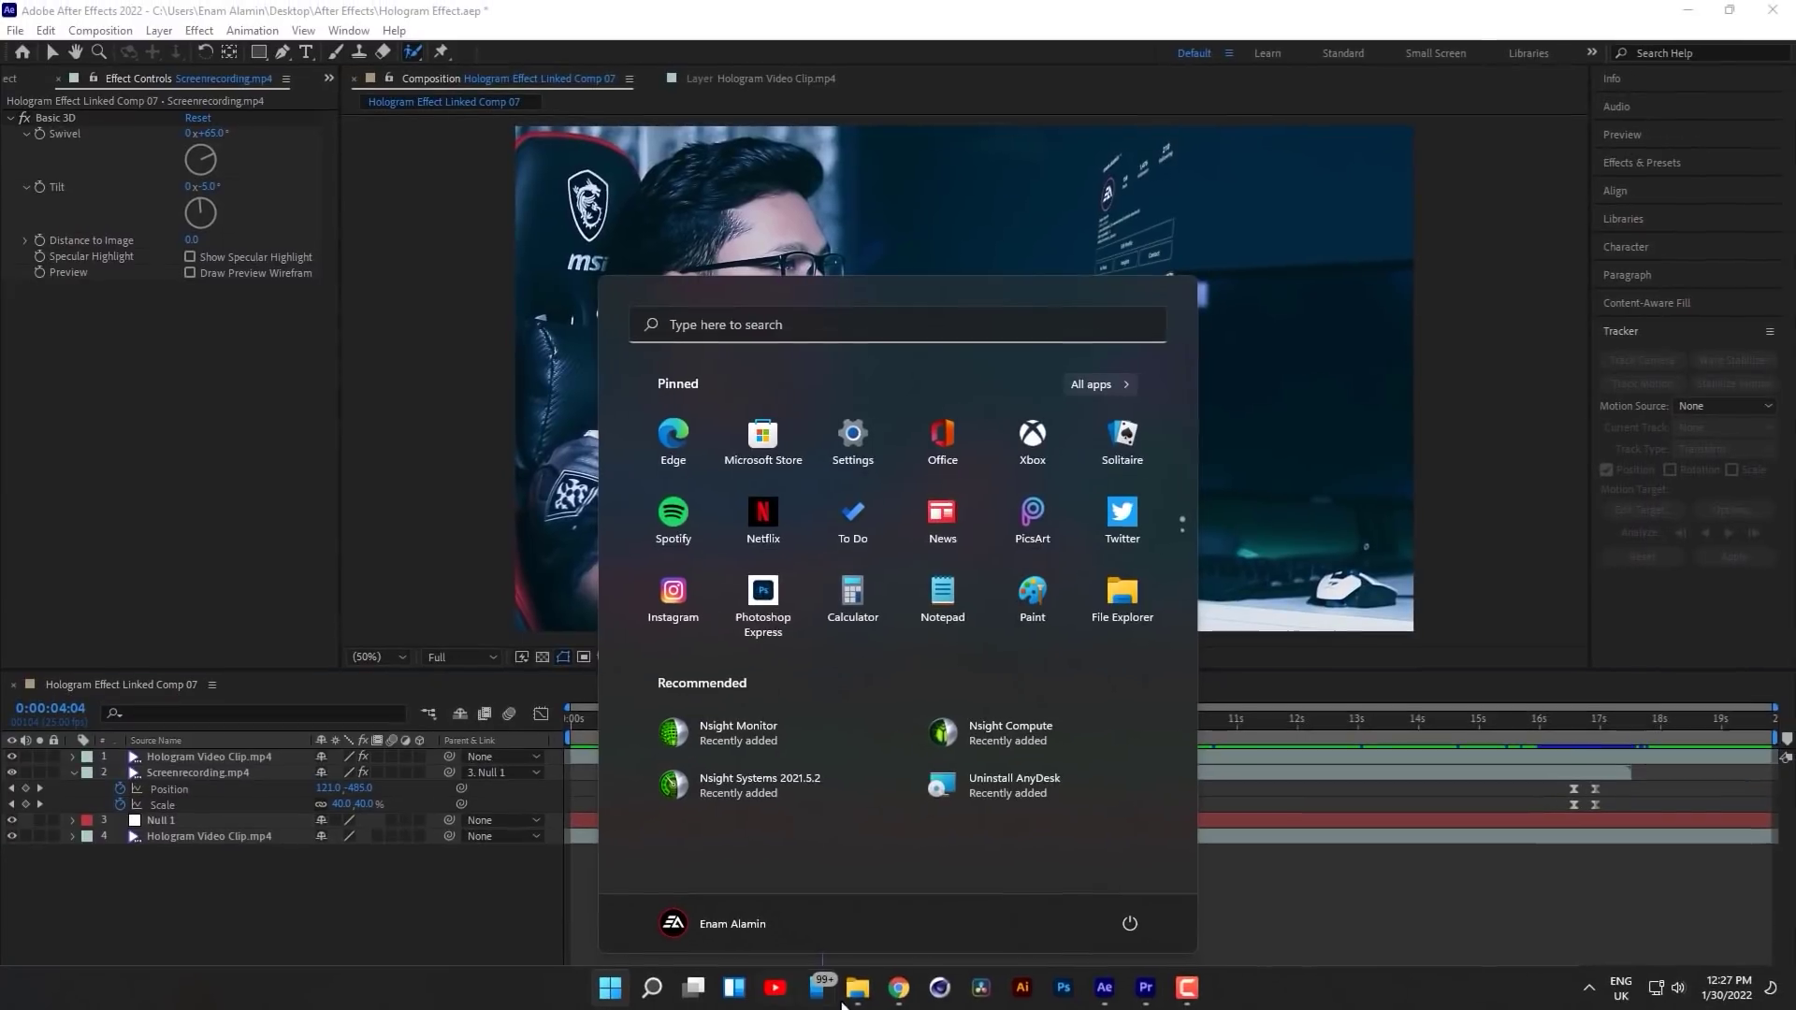
{"action": "left_click", "coordinate": [900, 991]}
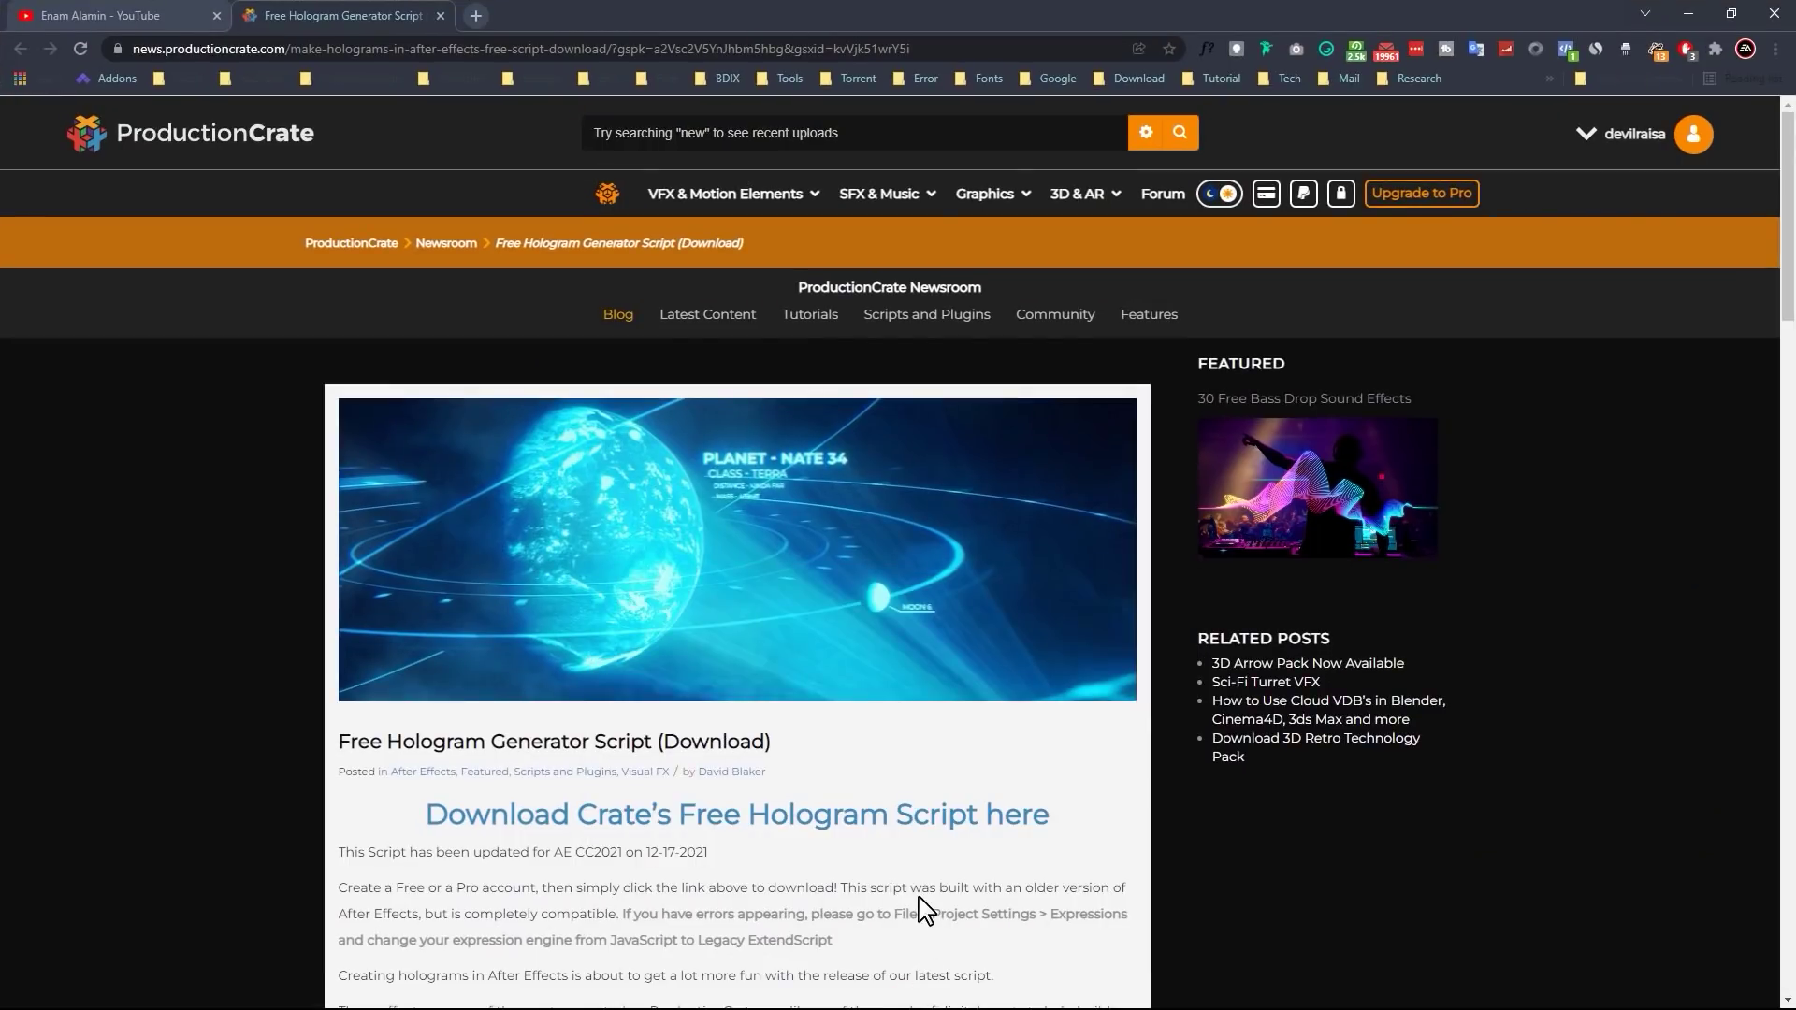
{"action": "left_click", "coordinate": [800, 822]}
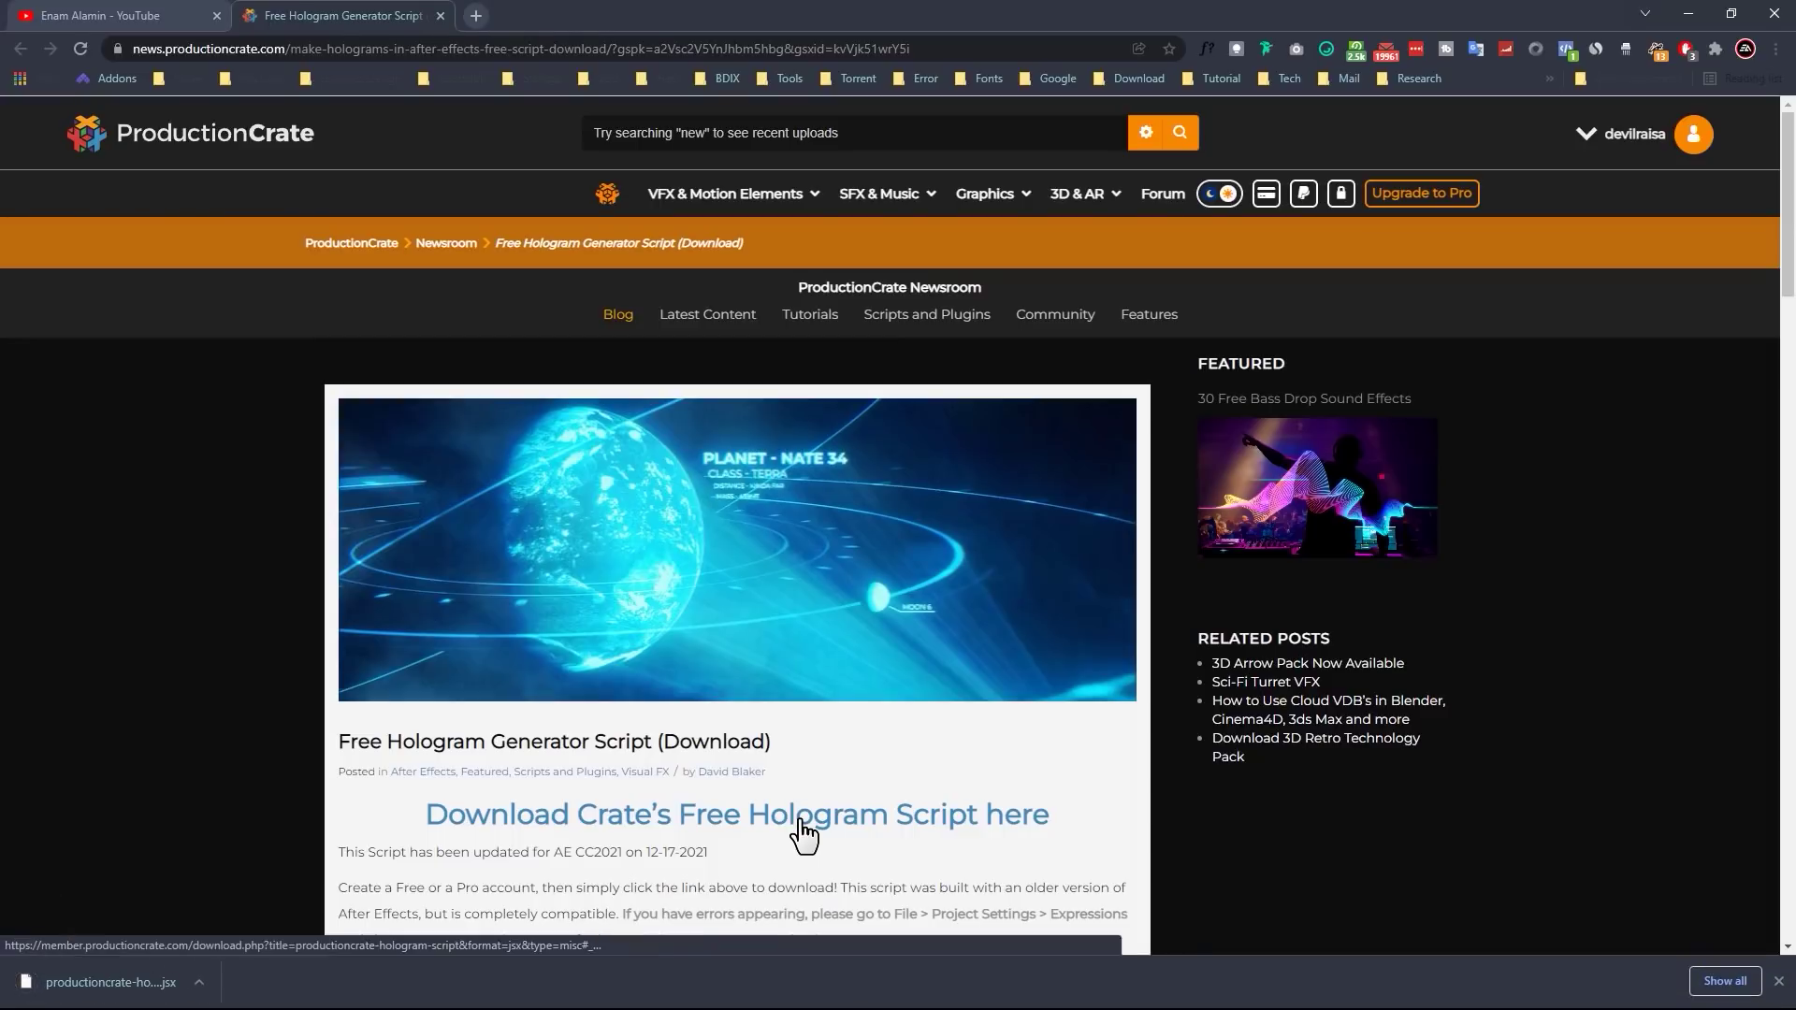
{"action": "left_click", "coordinate": [1689, 15]}
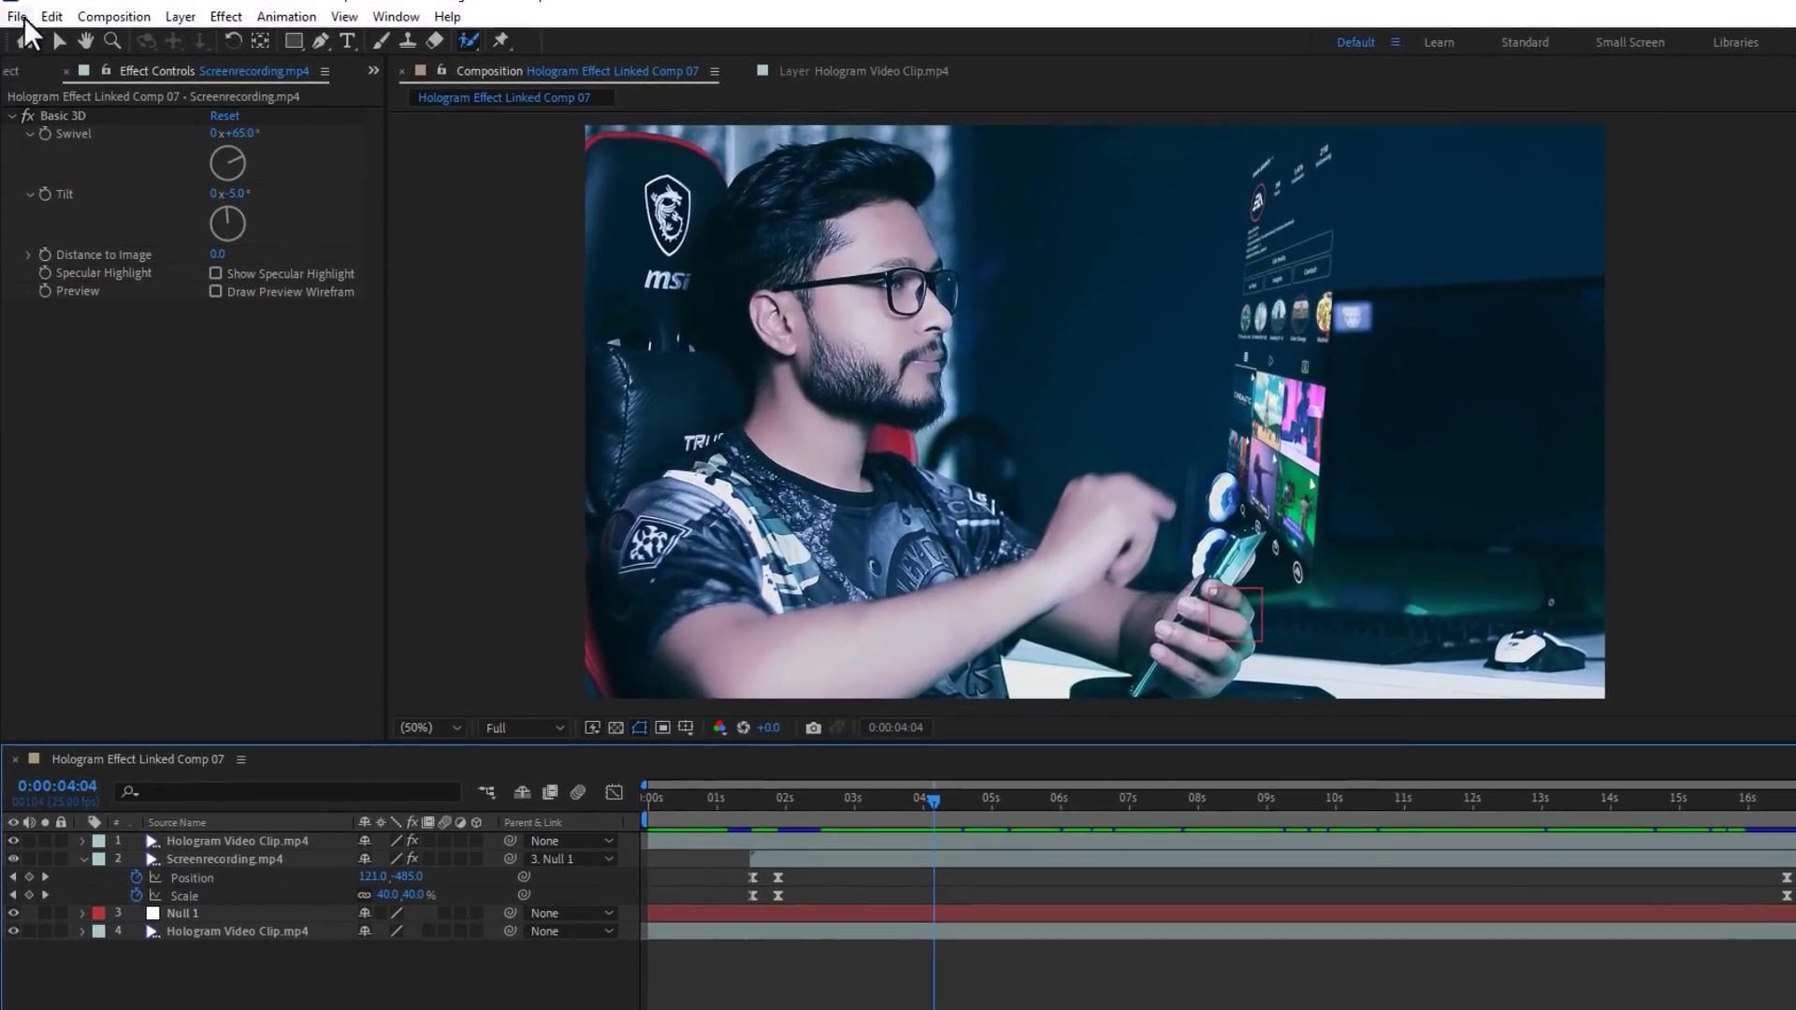
Step: Enable 'Allow Scripts to Write Files and Access Network' in Scripting & Expressions preferences
{"action": "left_click", "coordinate": [50, 20]}
{"action": "mouse_move", "coordinate": [176, 587]}
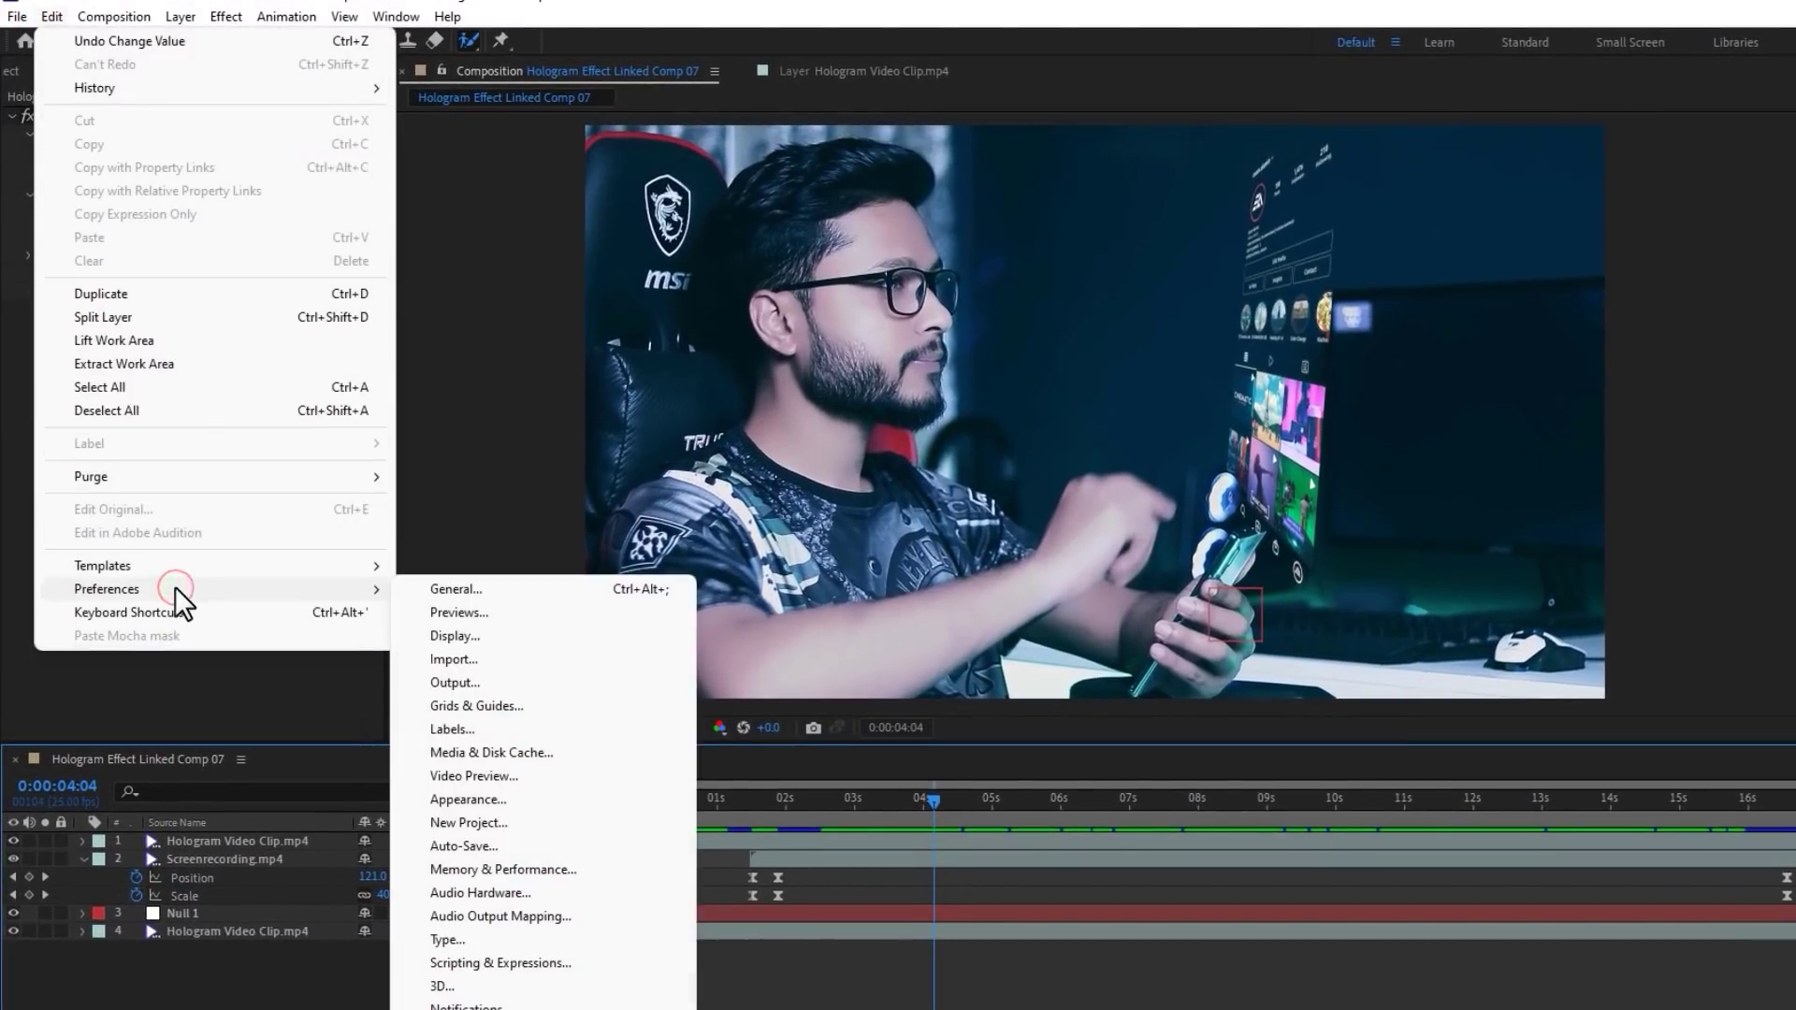
{"action": "left_click", "coordinate": [575, 966]}
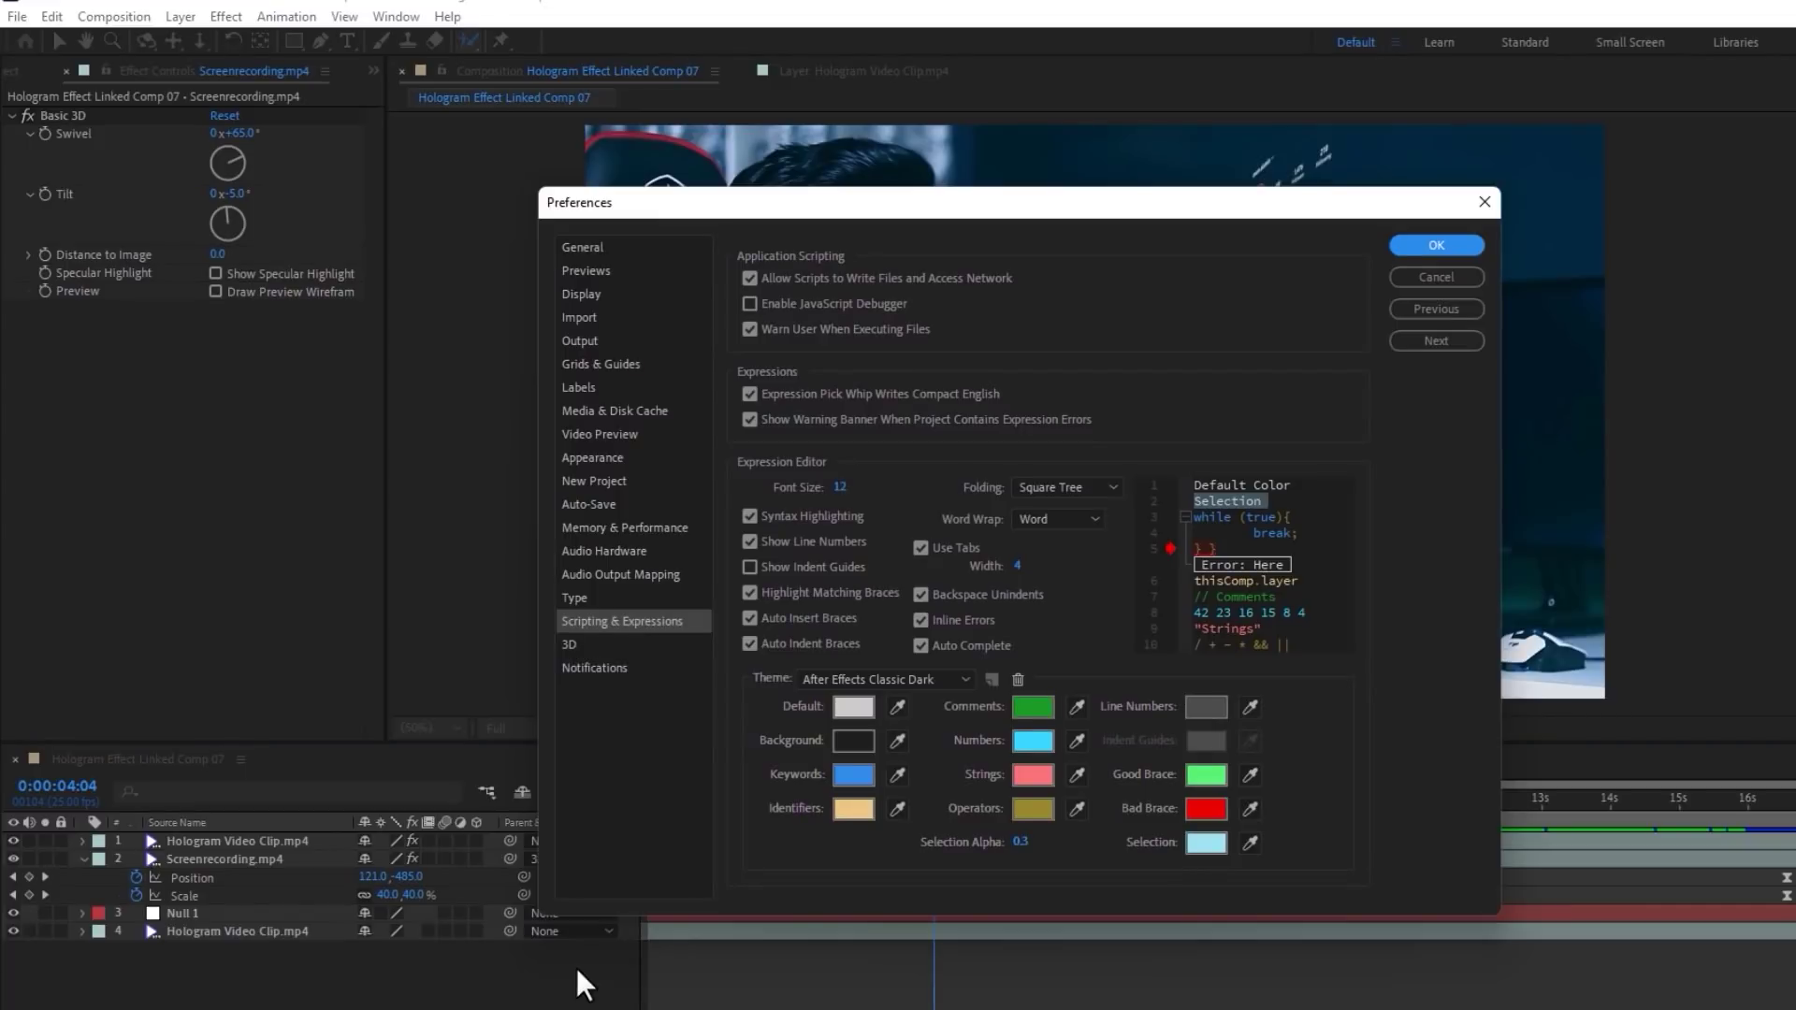
{"action": "left_click", "coordinate": [749, 278]}
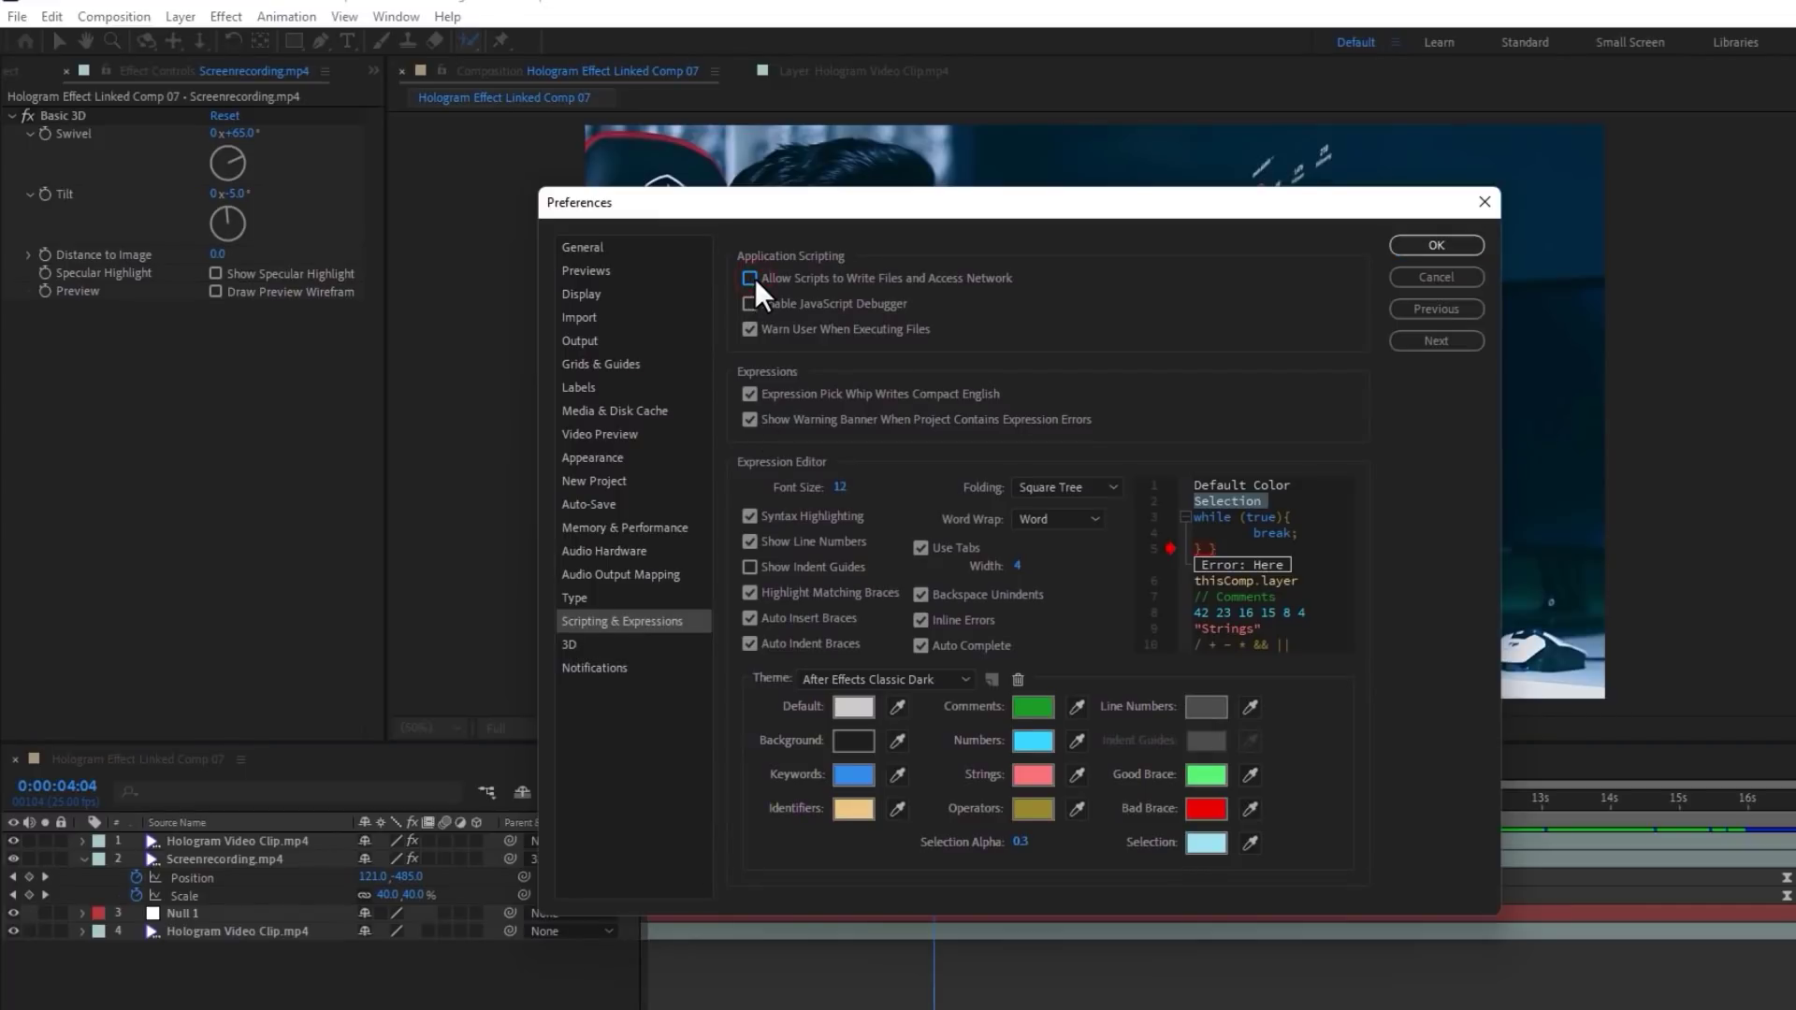
{"action": "left_click", "coordinate": [1455, 246]}
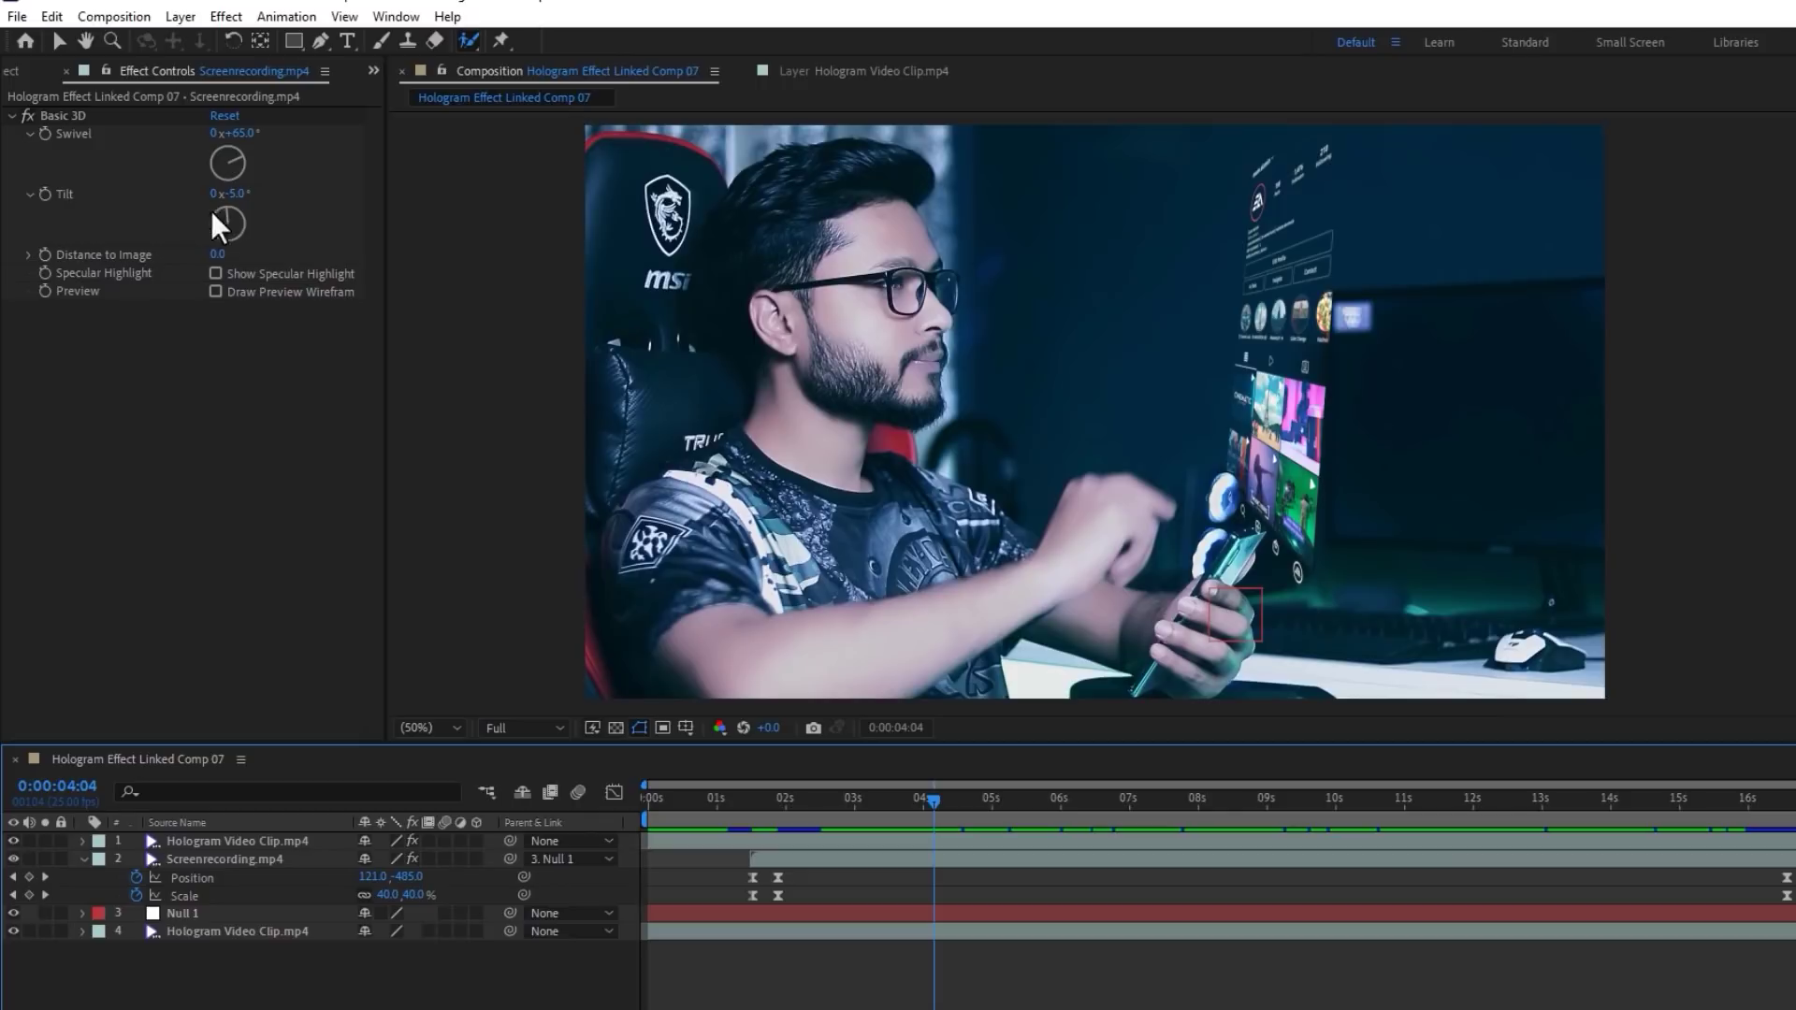
{"action": "left_click", "coordinate": [16, 17]}
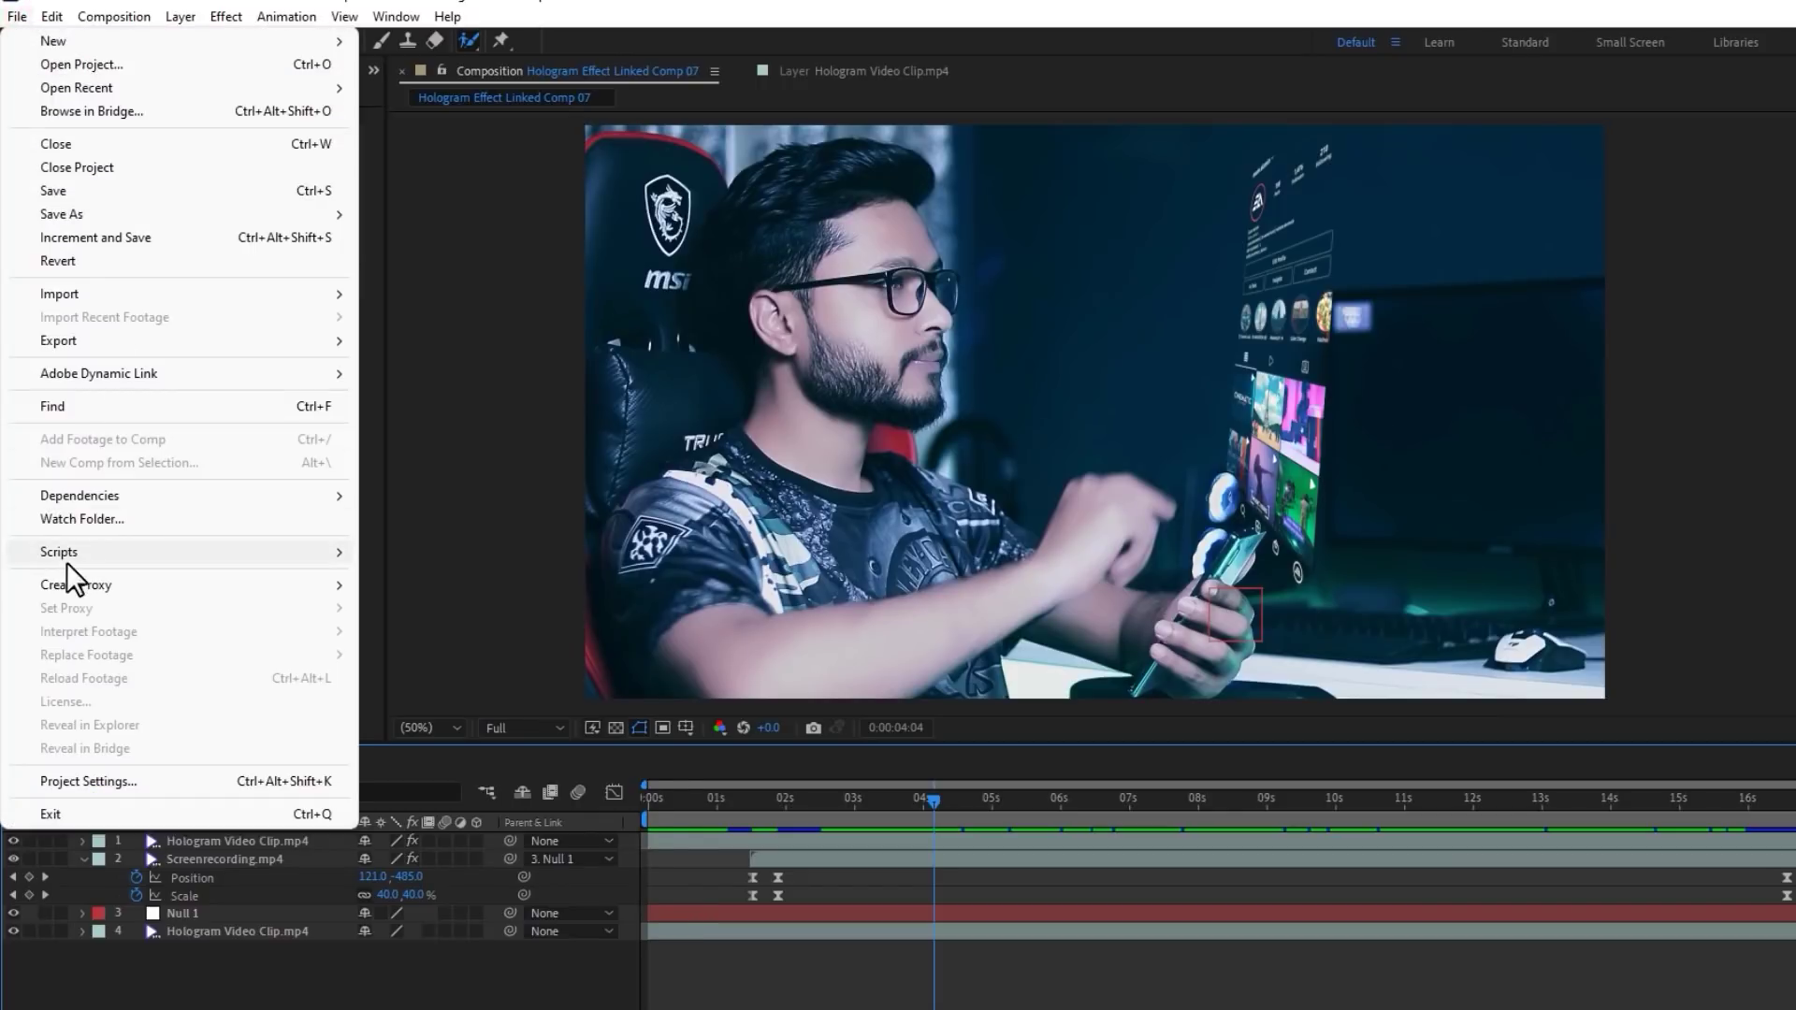
Step: Run the ProductionCrate hologram .jsx script and move its panel off the video
{"action": "mouse_move", "coordinate": [66, 561]}
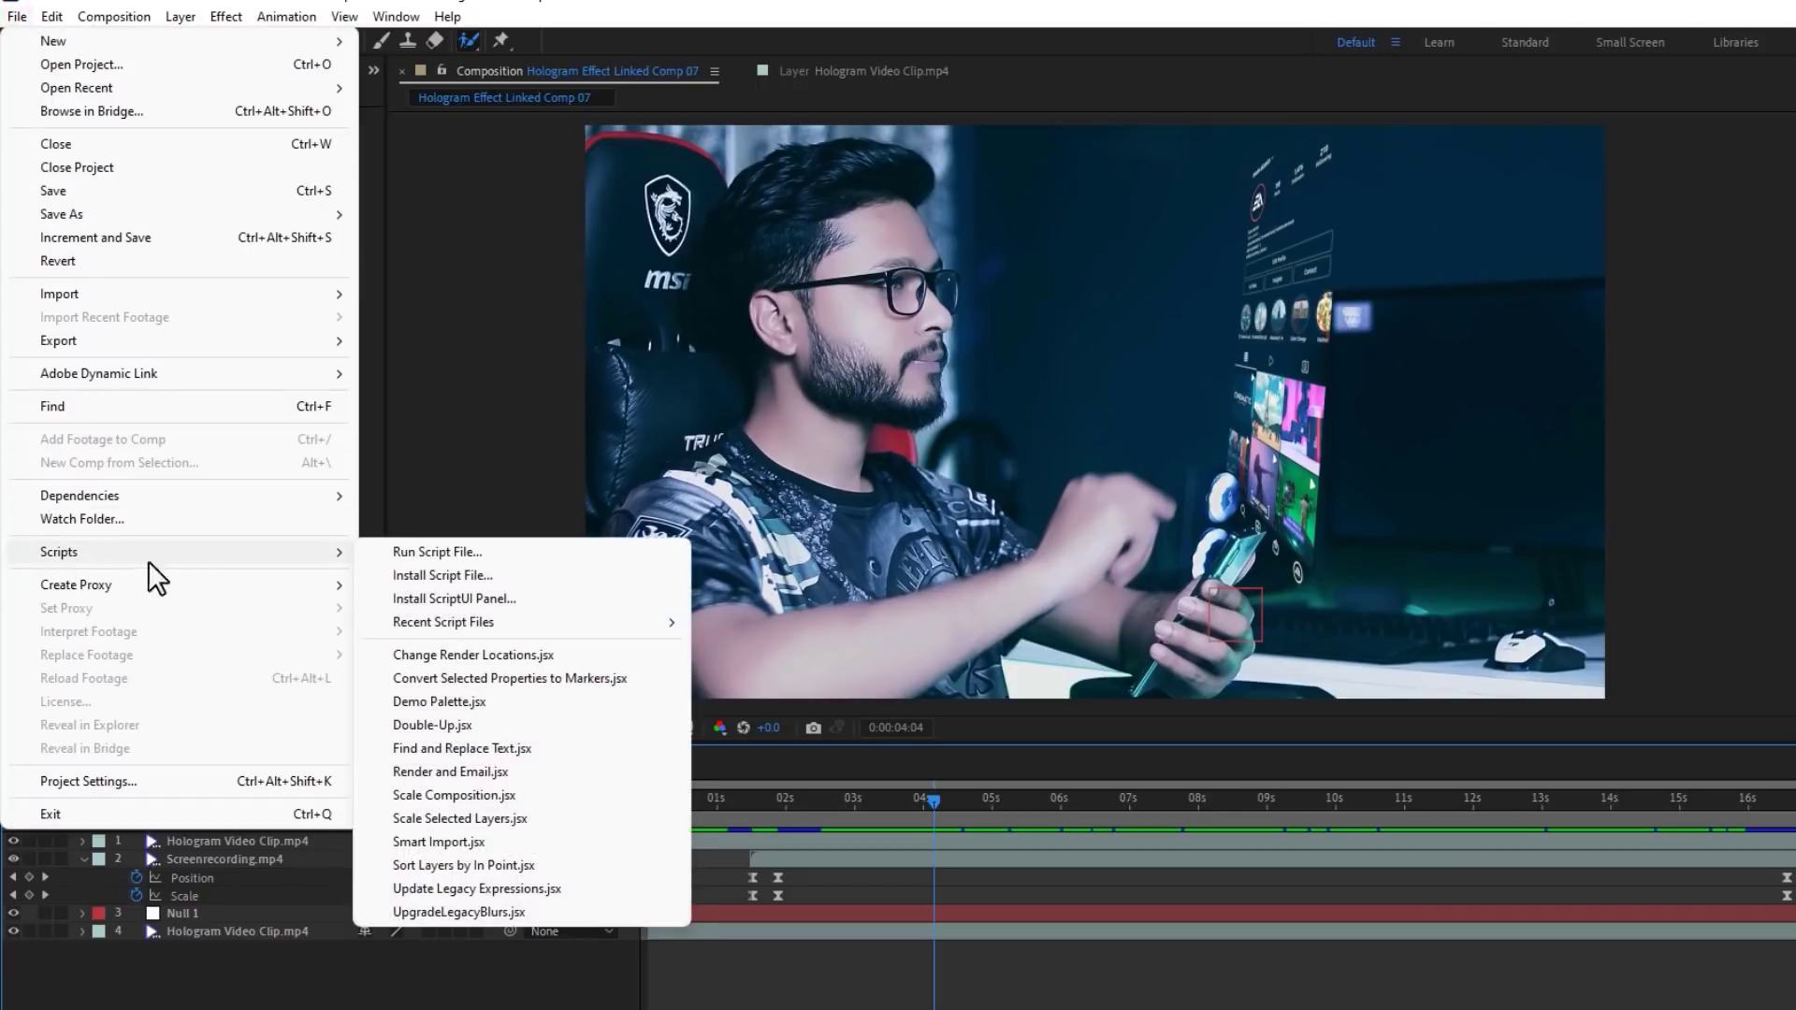
{"action": "left_click", "coordinate": [563, 550]}
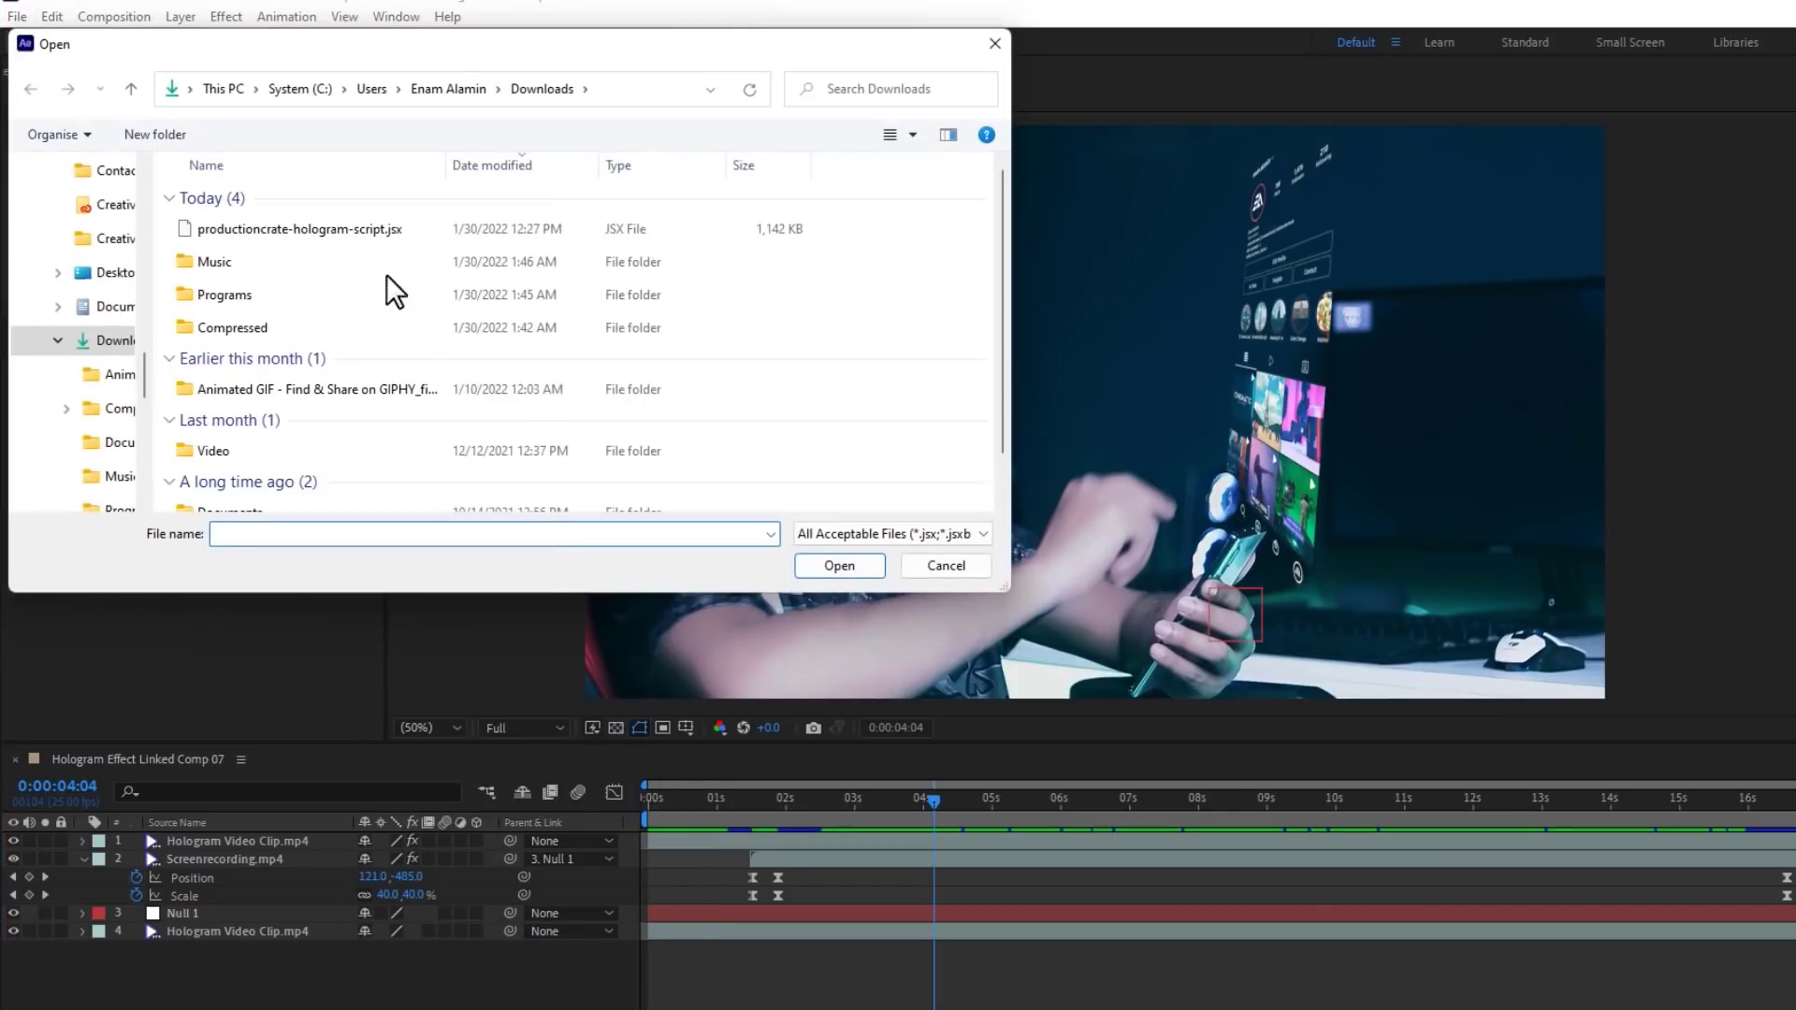
{"action": "left_click", "coordinate": [363, 233]}
{"action": "left_click", "coordinate": [834, 566]}
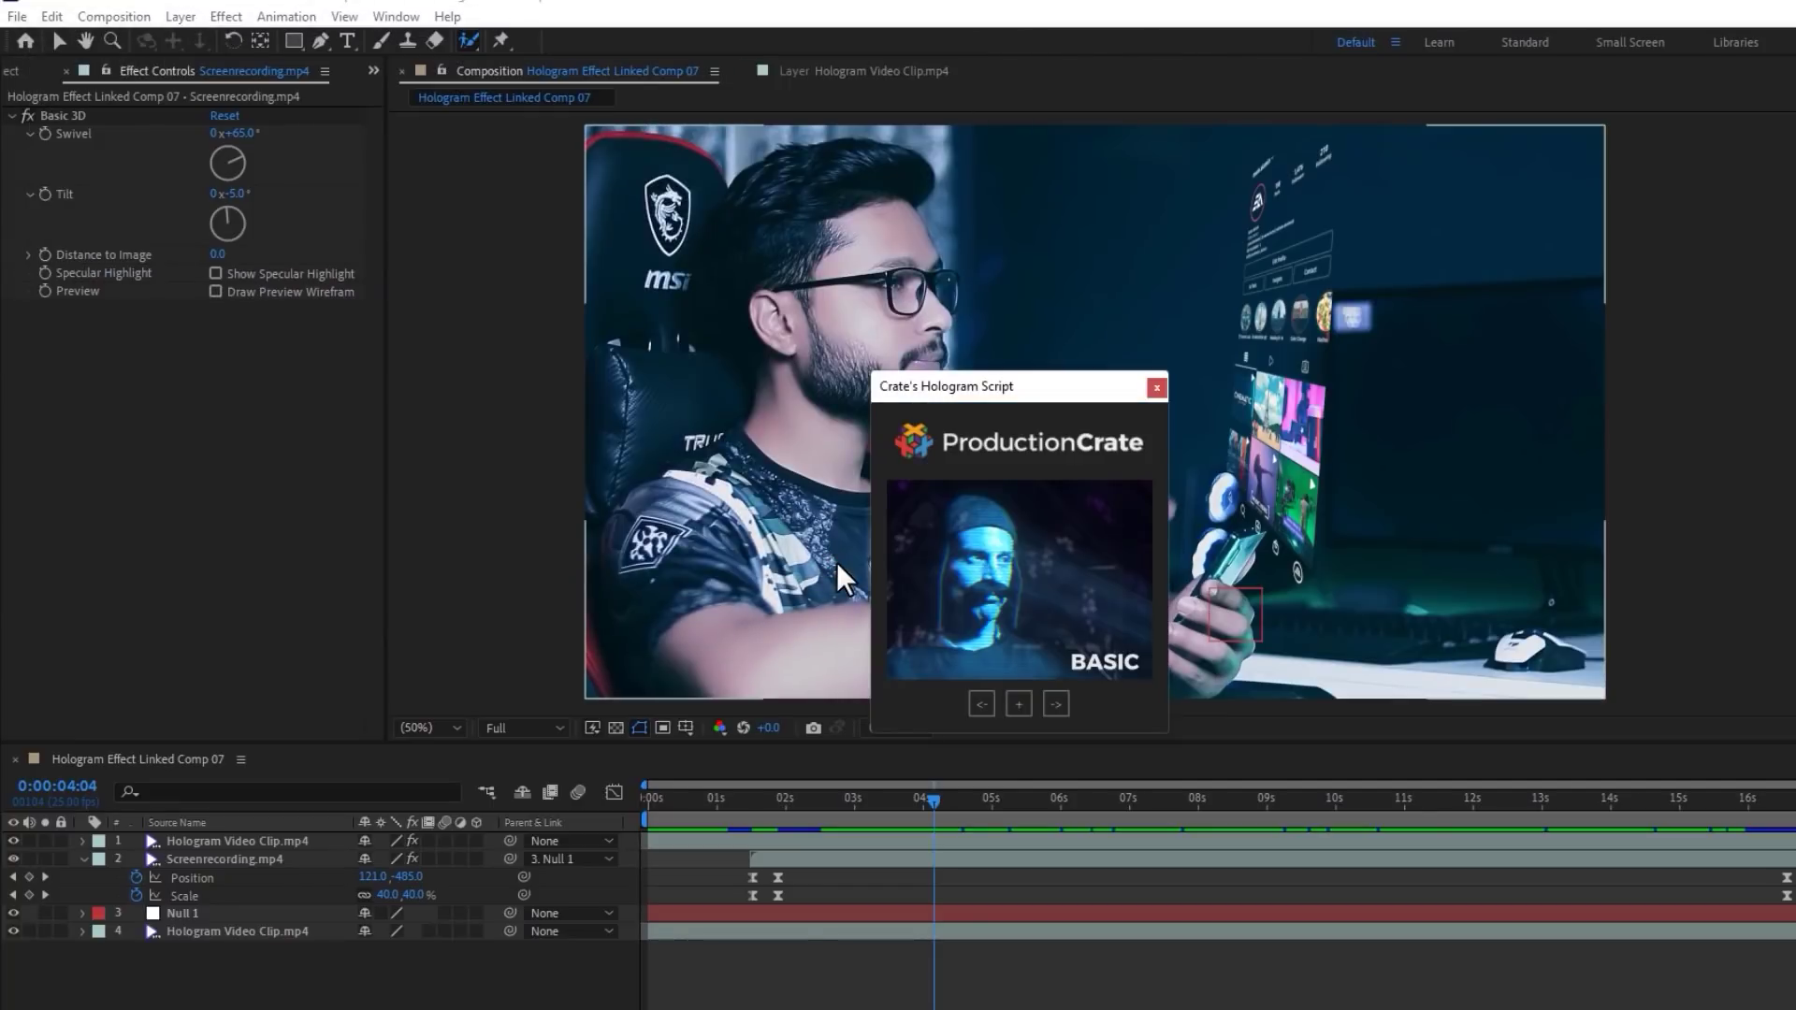
{"action": "left_click_drag", "start_coordinate": [999, 404], "coordinate": [1612, 313]}
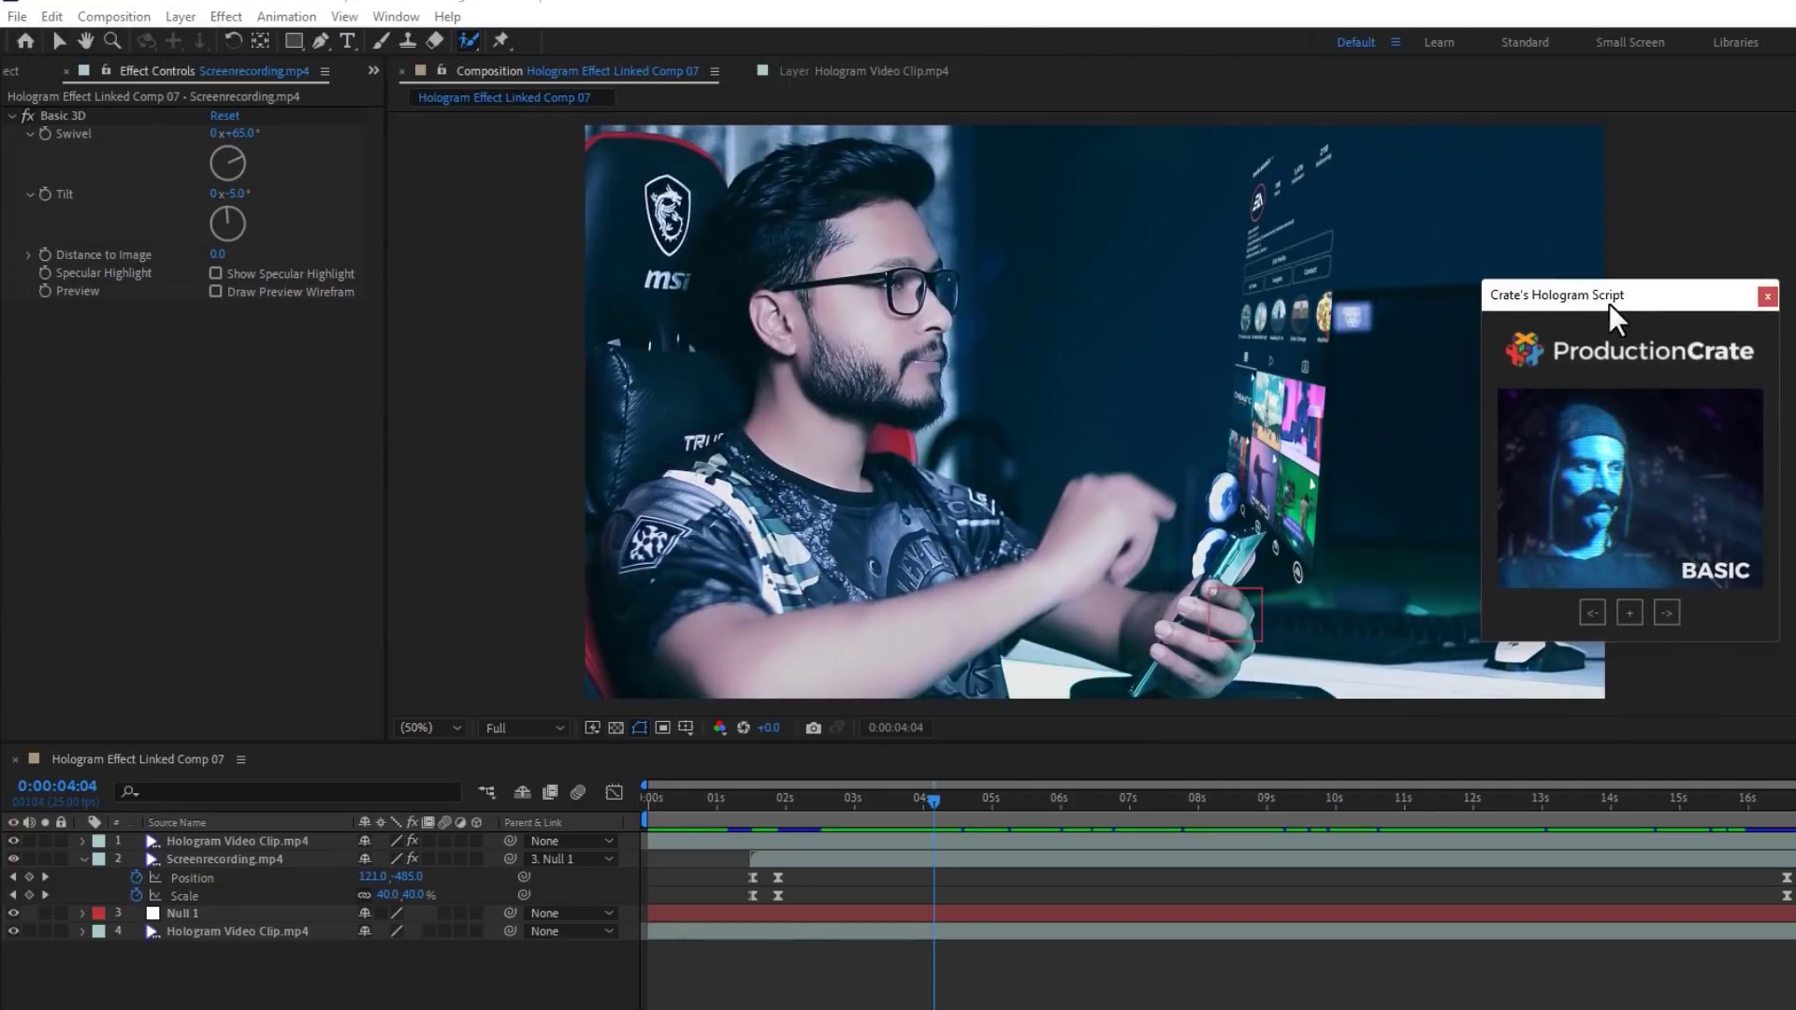
Step: Browse the hologram presets and apply BASIC to Screenrecording.mp4
{"action": "left_click", "coordinate": [1667, 613]}
{"action": "left_click", "coordinate": [1667, 612]}
{"action": "left_click", "coordinate": [1666, 613]}
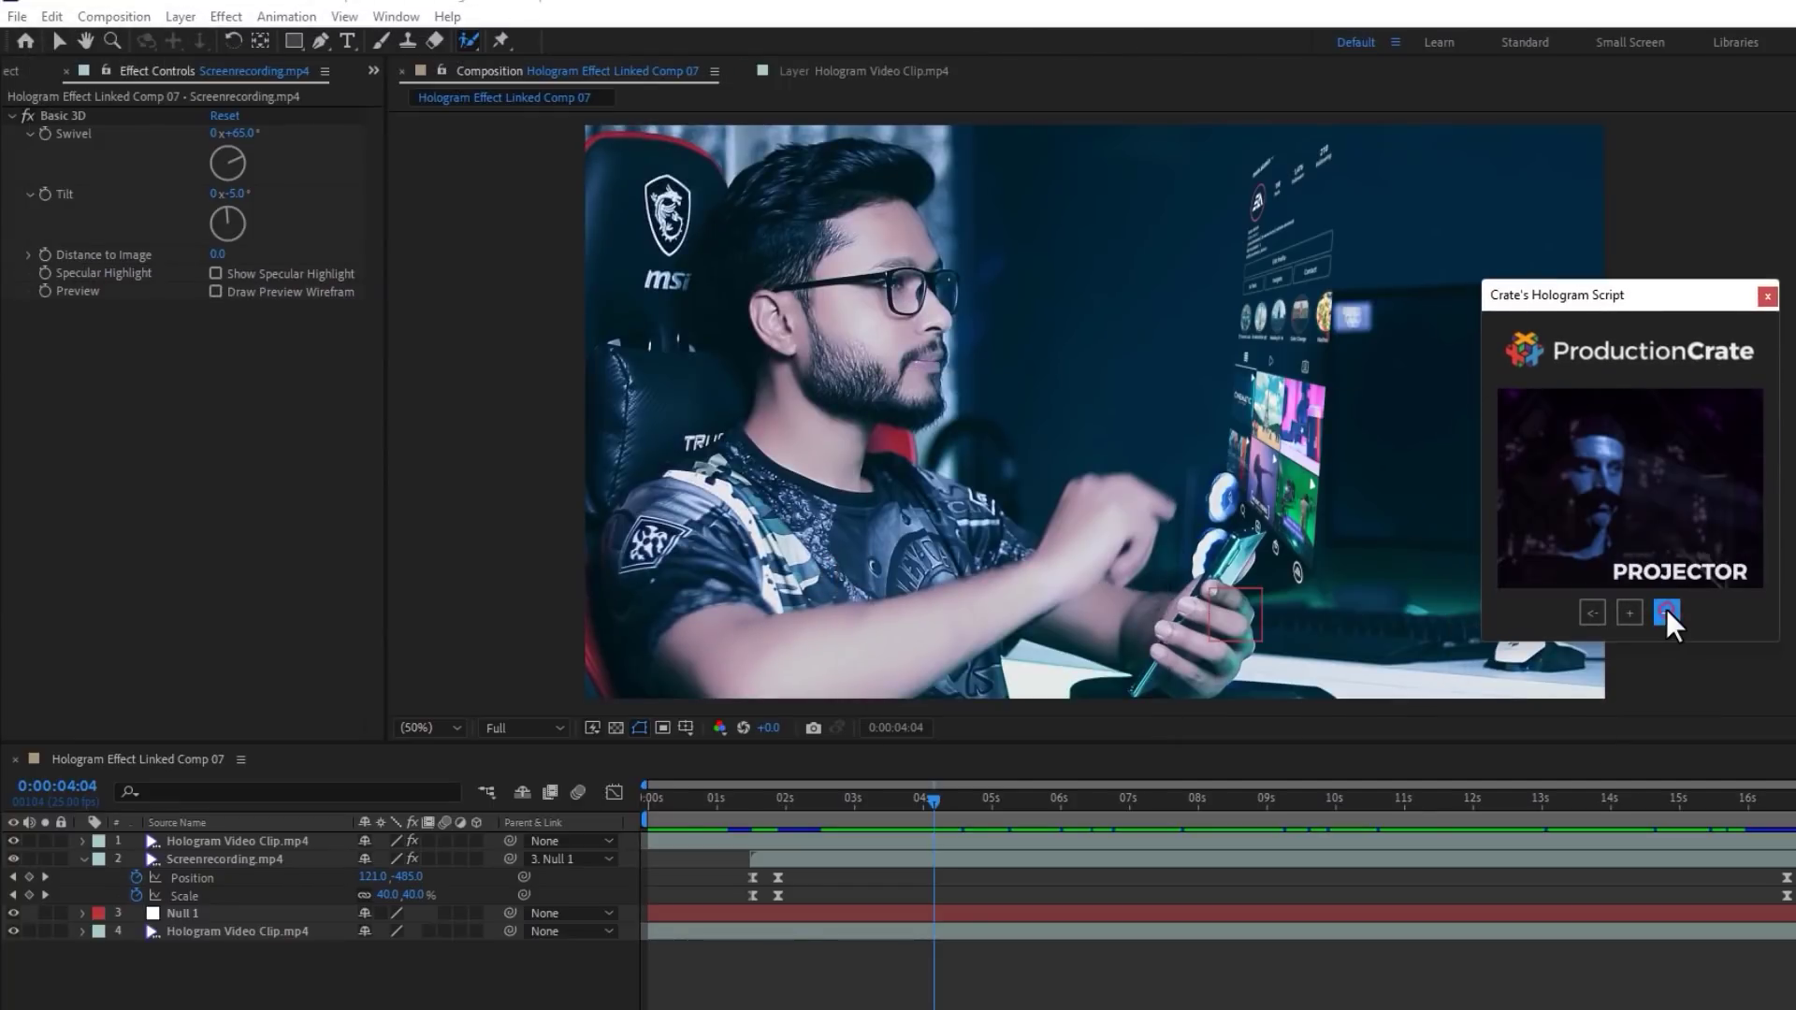
{"action": "left_click", "coordinate": [1667, 613]}
{"action": "left_click", "coordinate": [1667, 613]}
{"action": "left_click", "coordinate": [1667, 613]}
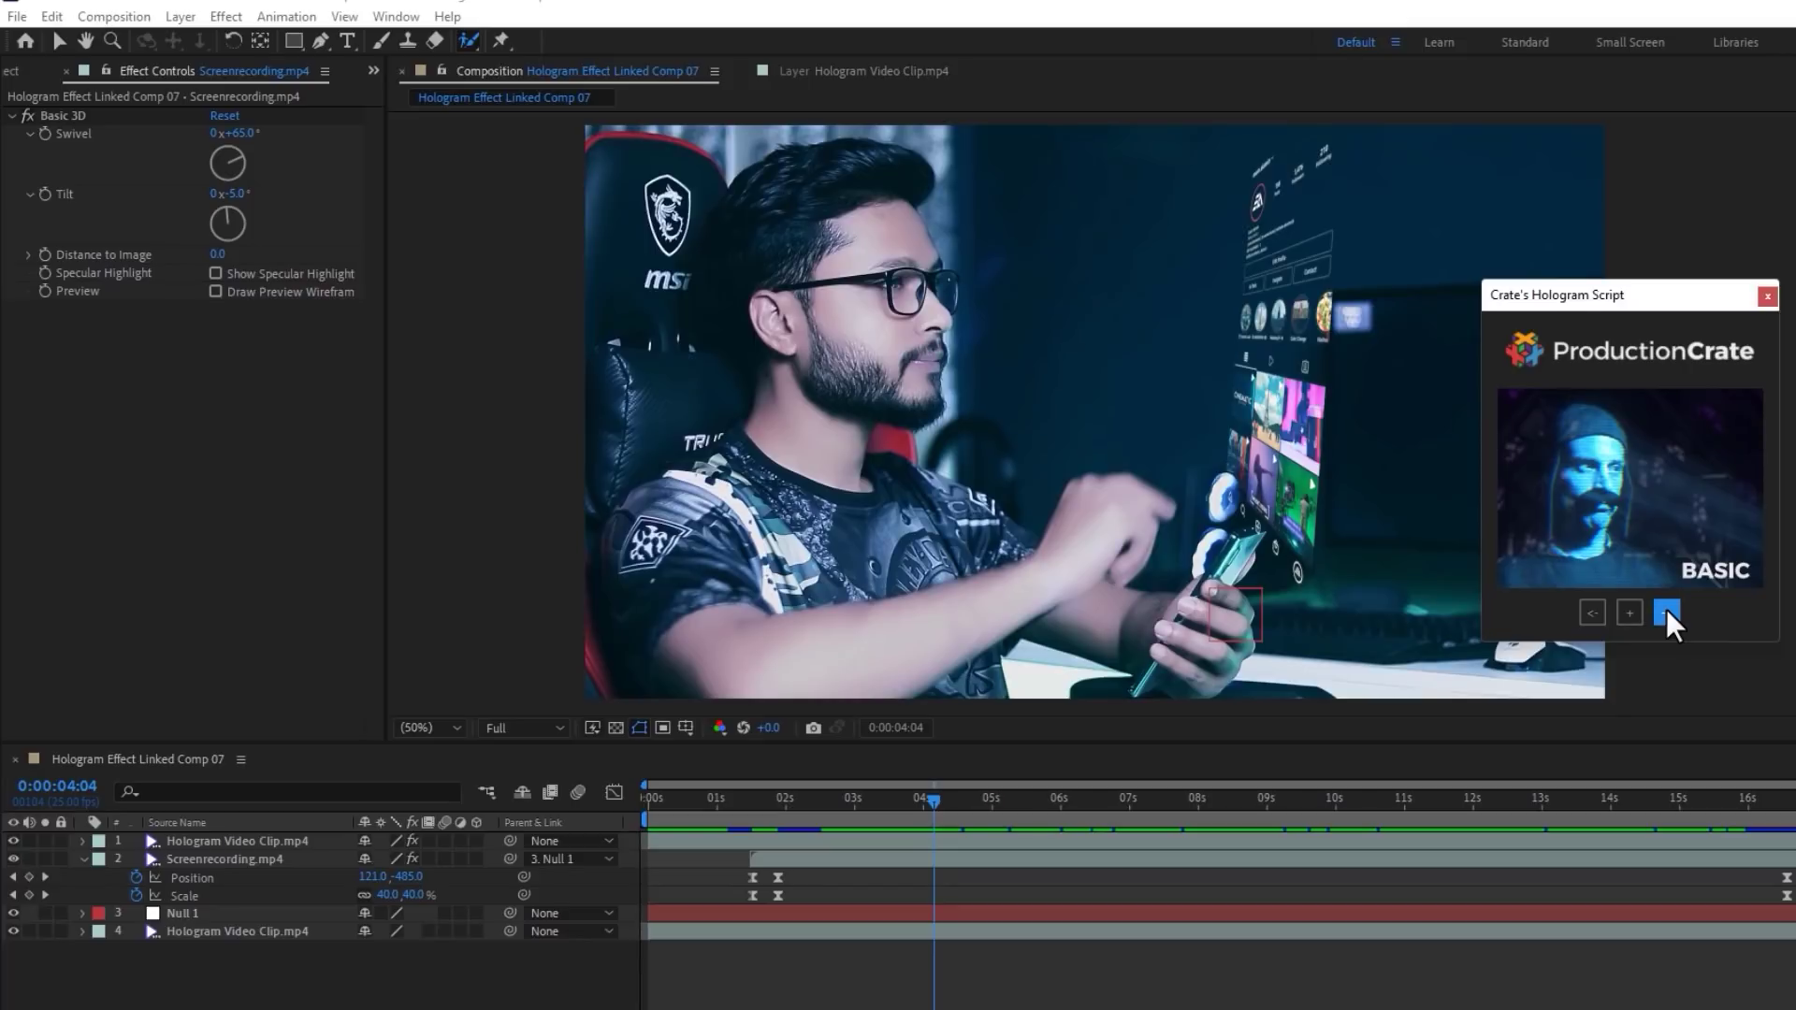
{"action": "left_click", "coordinate": [258, 861]}
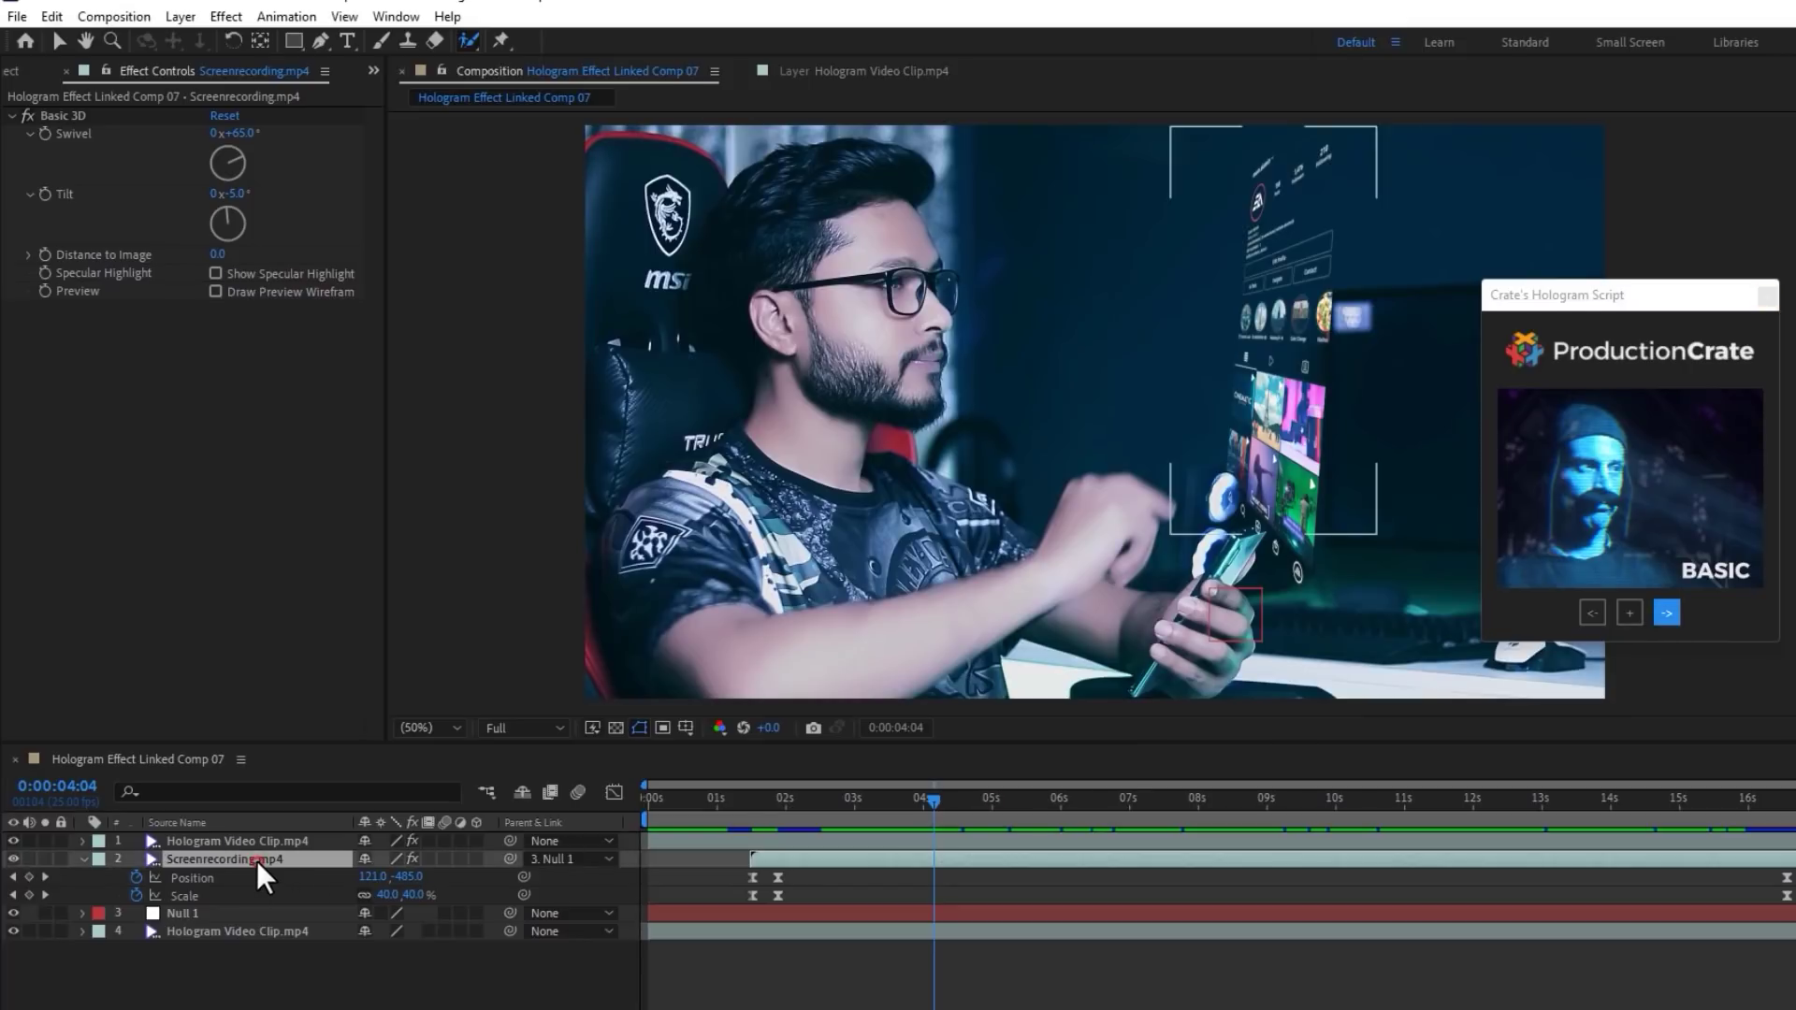
{"action": "left_click", "coordinate": [1625, 619]}
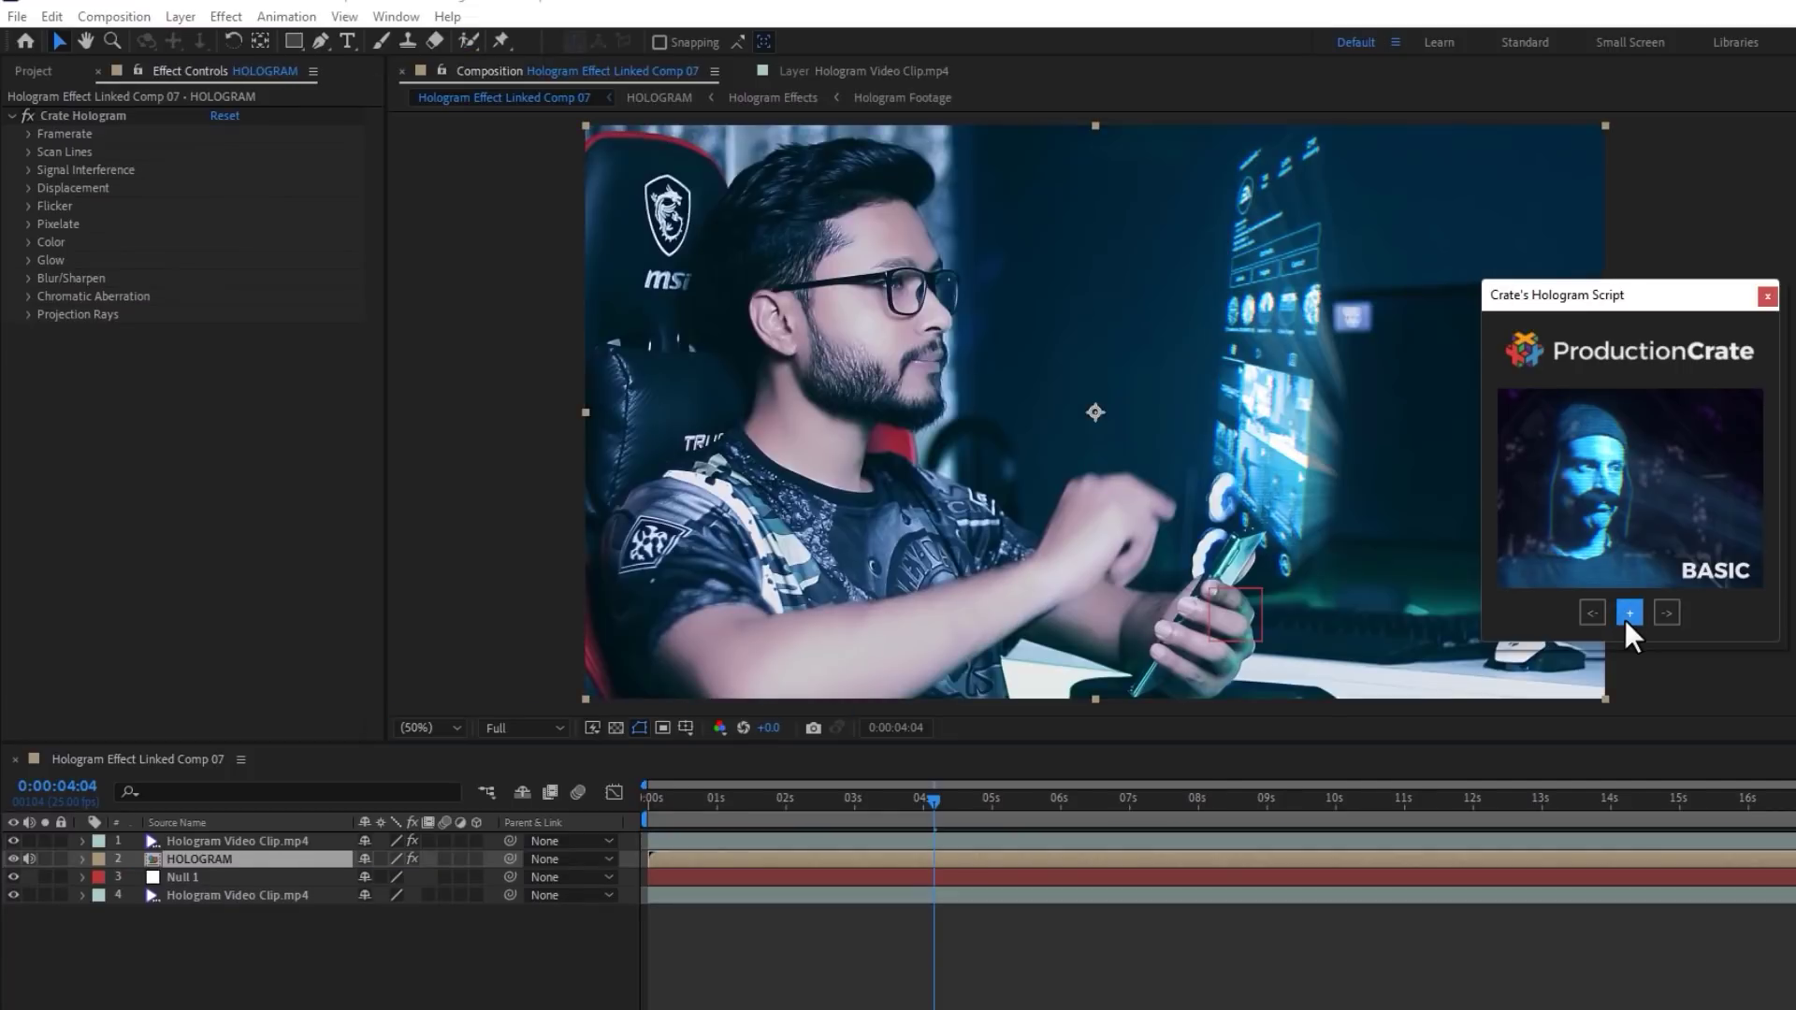
Step: Set the Projection Rays origin on the phone at 0:00:03:13
{"action": "left_click", "coordinate": [1767, 296]}
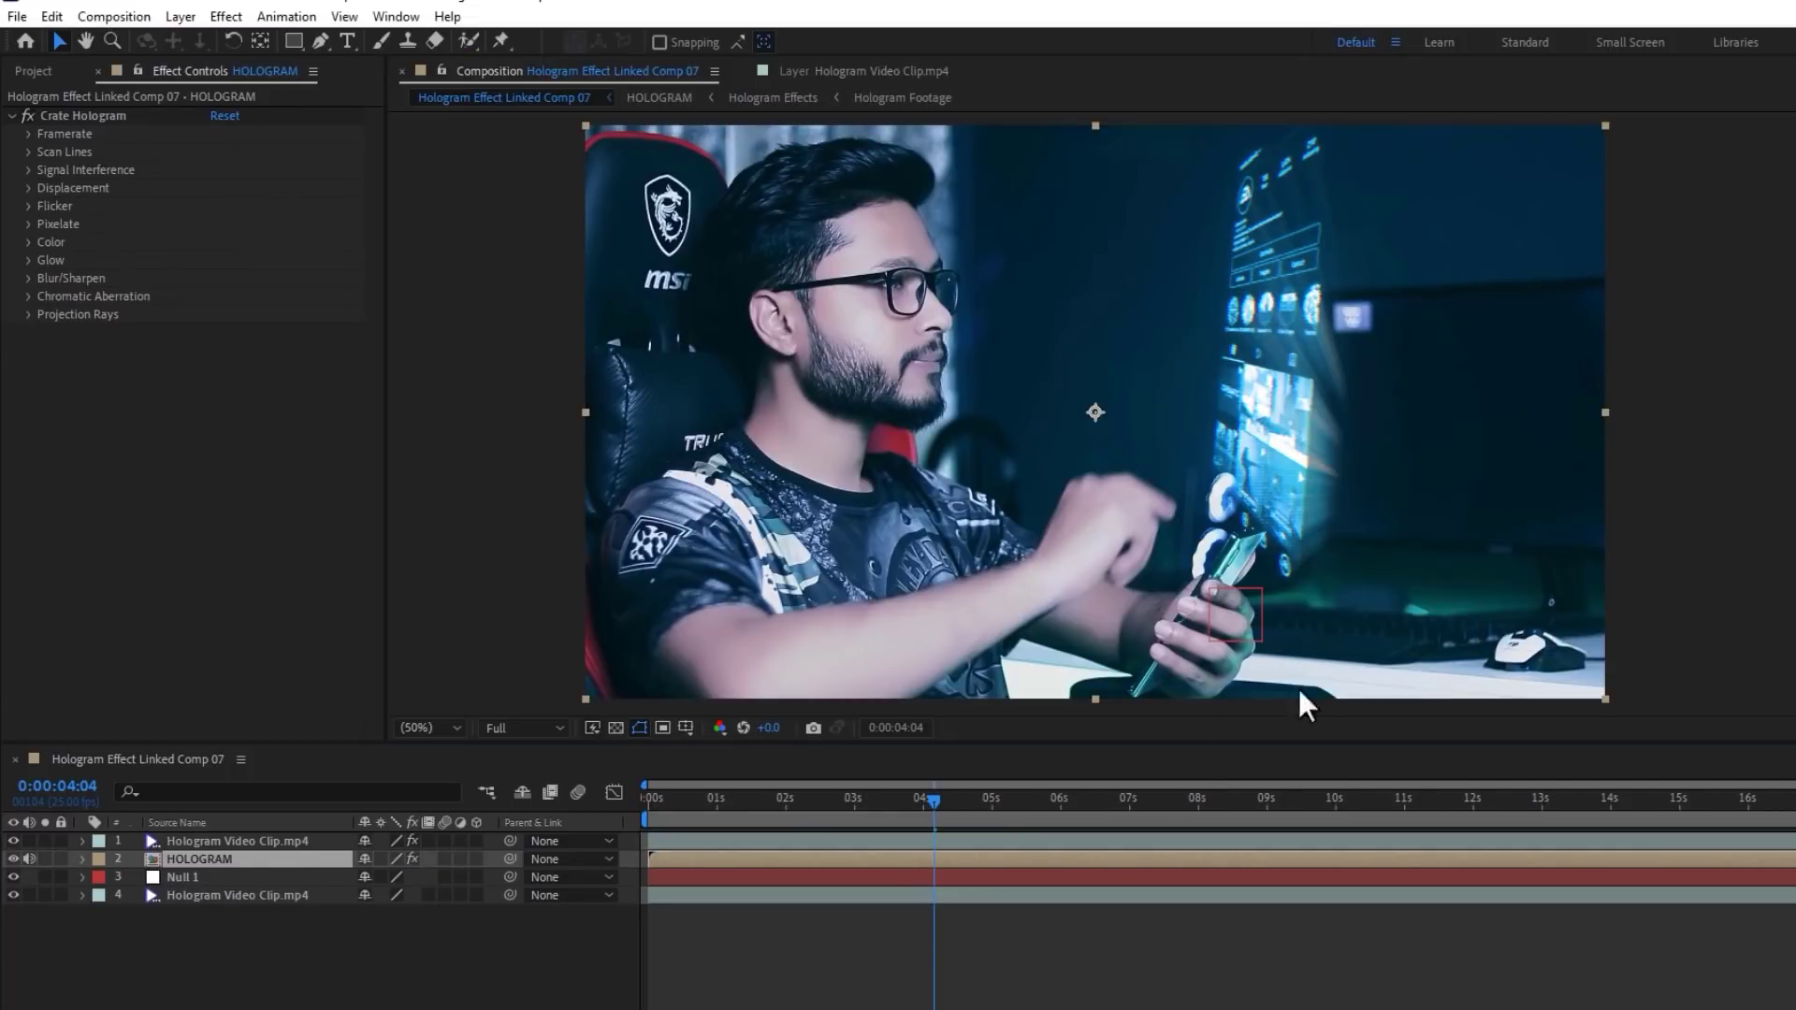
{"action": "left_click", "coordinate": [889, 810]}
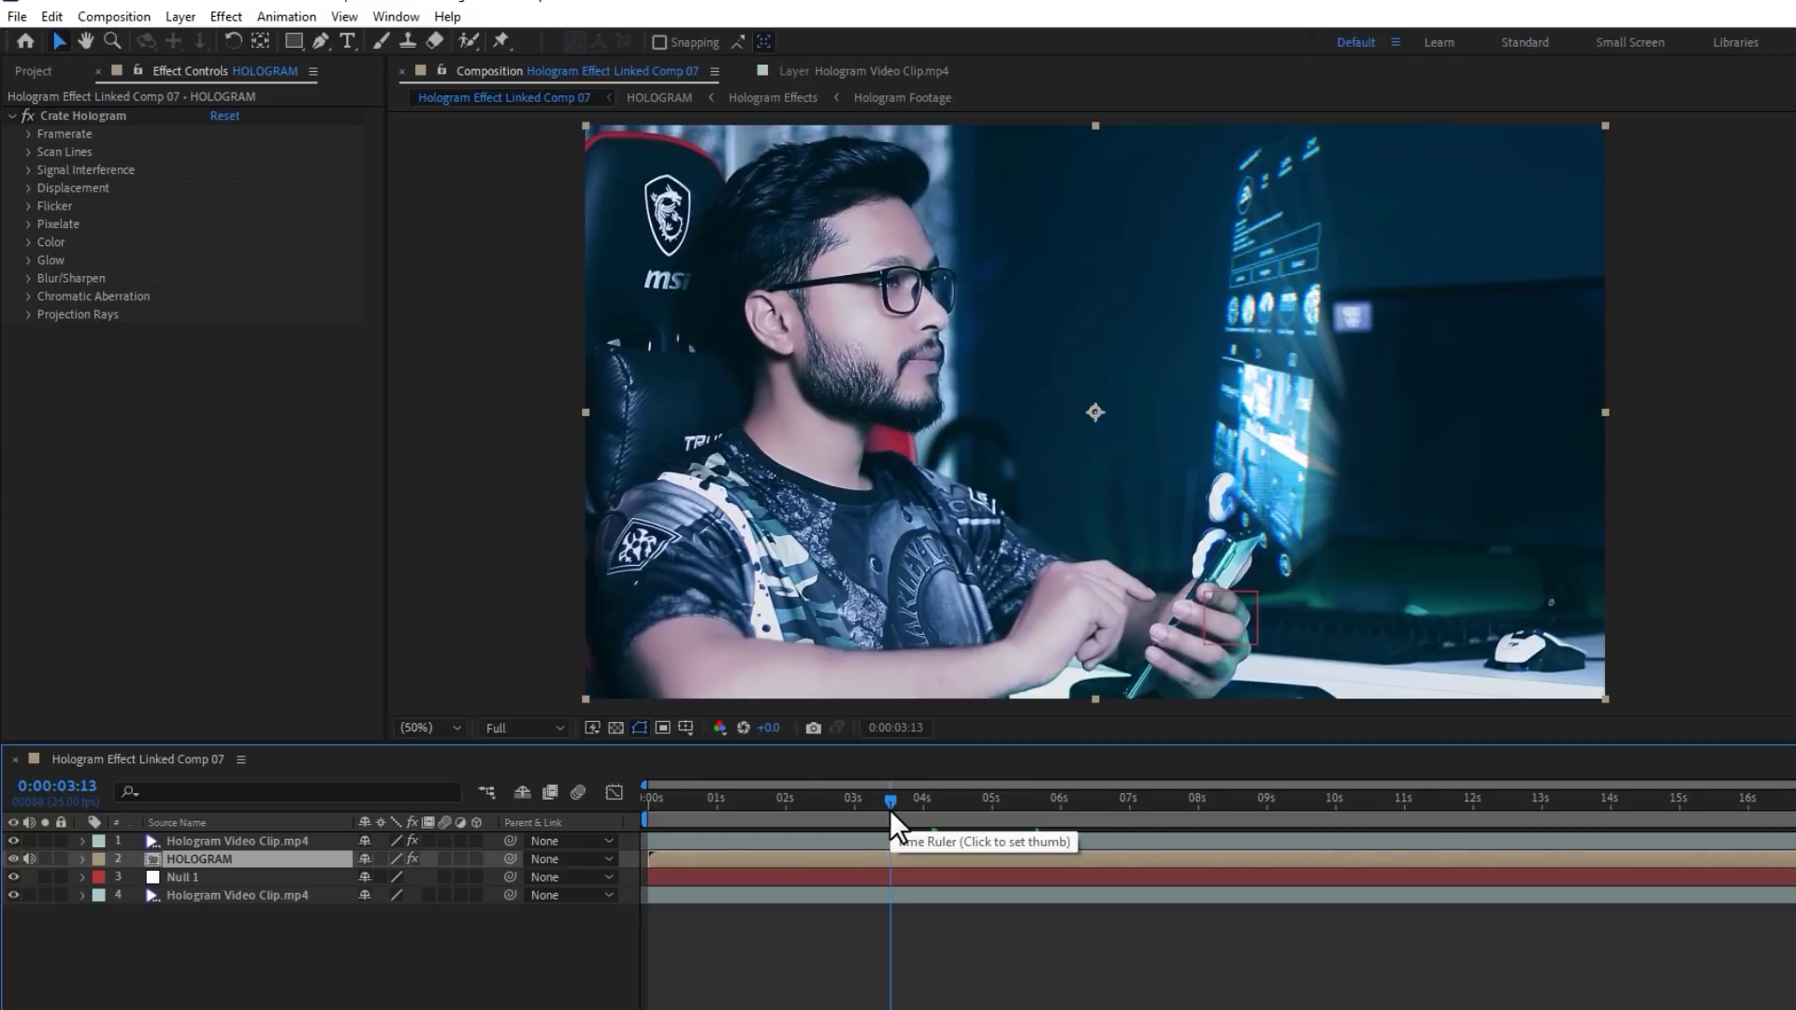
{"action": "left_click", "coordinate": [28, 315]}
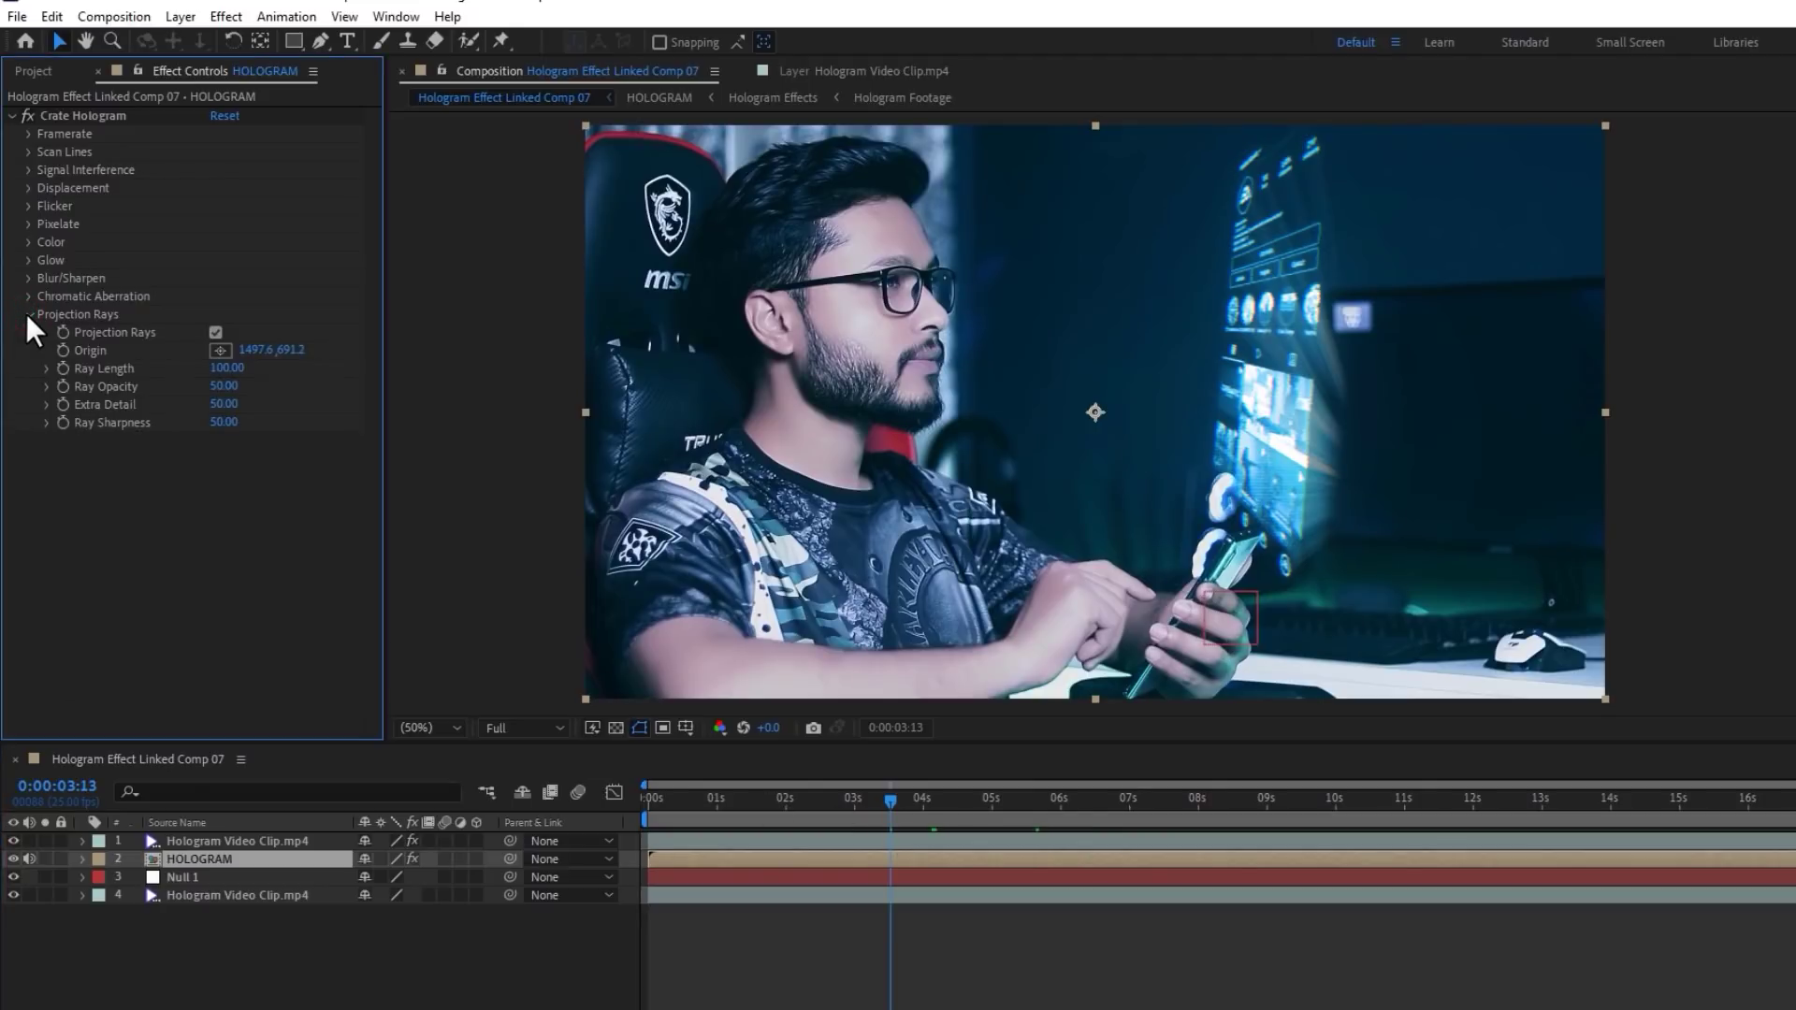
{"action": "left_click", "coordinate": [222, 350]}
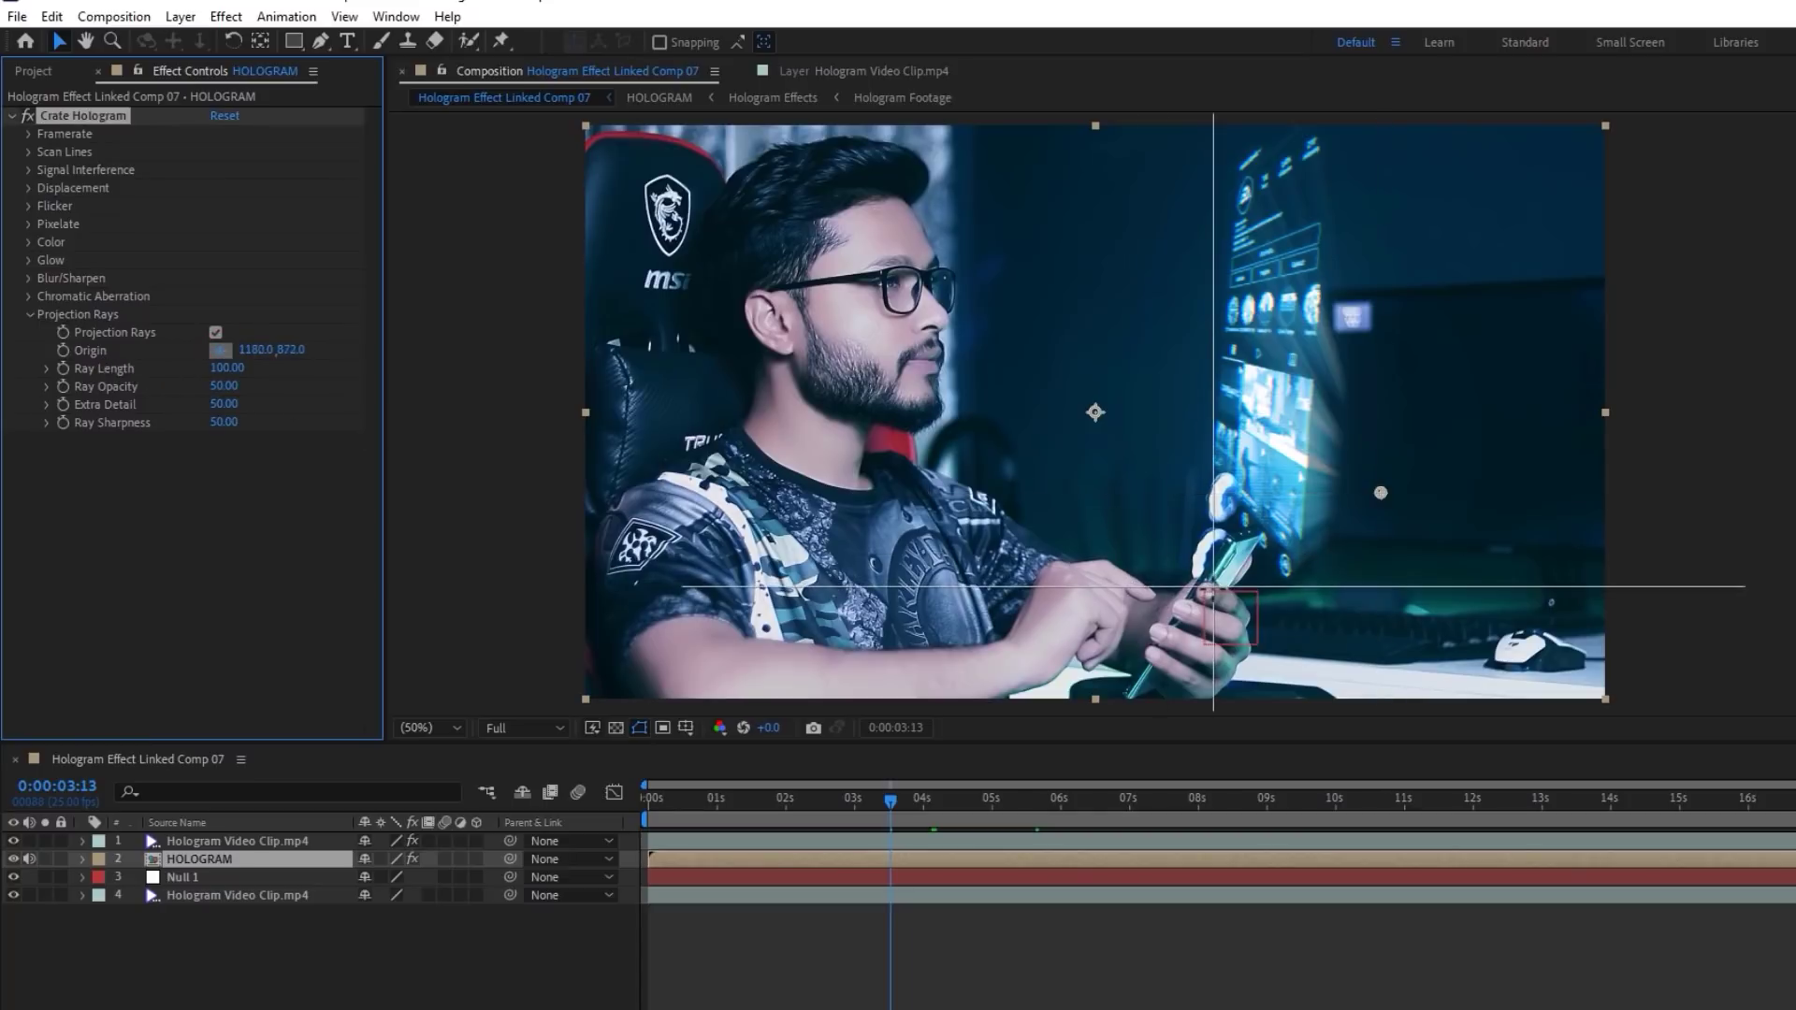
{"action": "left_click", "coordinate": [1214, 583]}
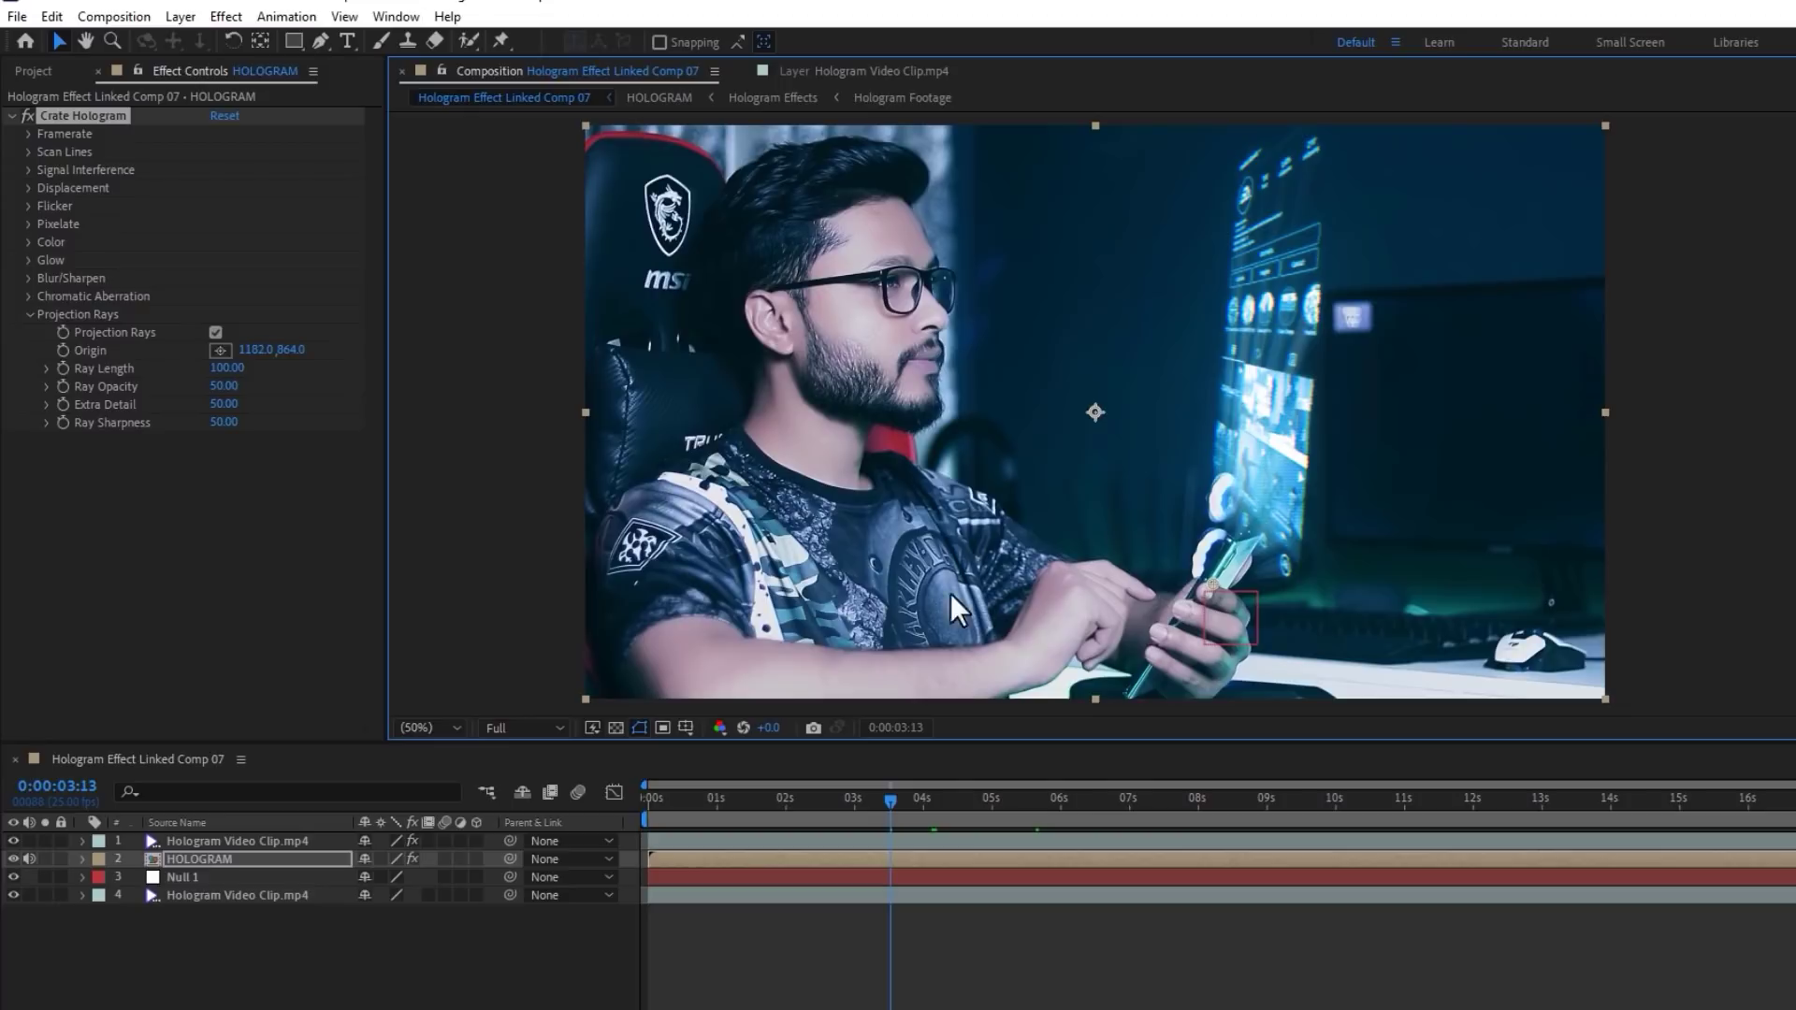
{"action": "left_click", "coordinate": [215, 333]}
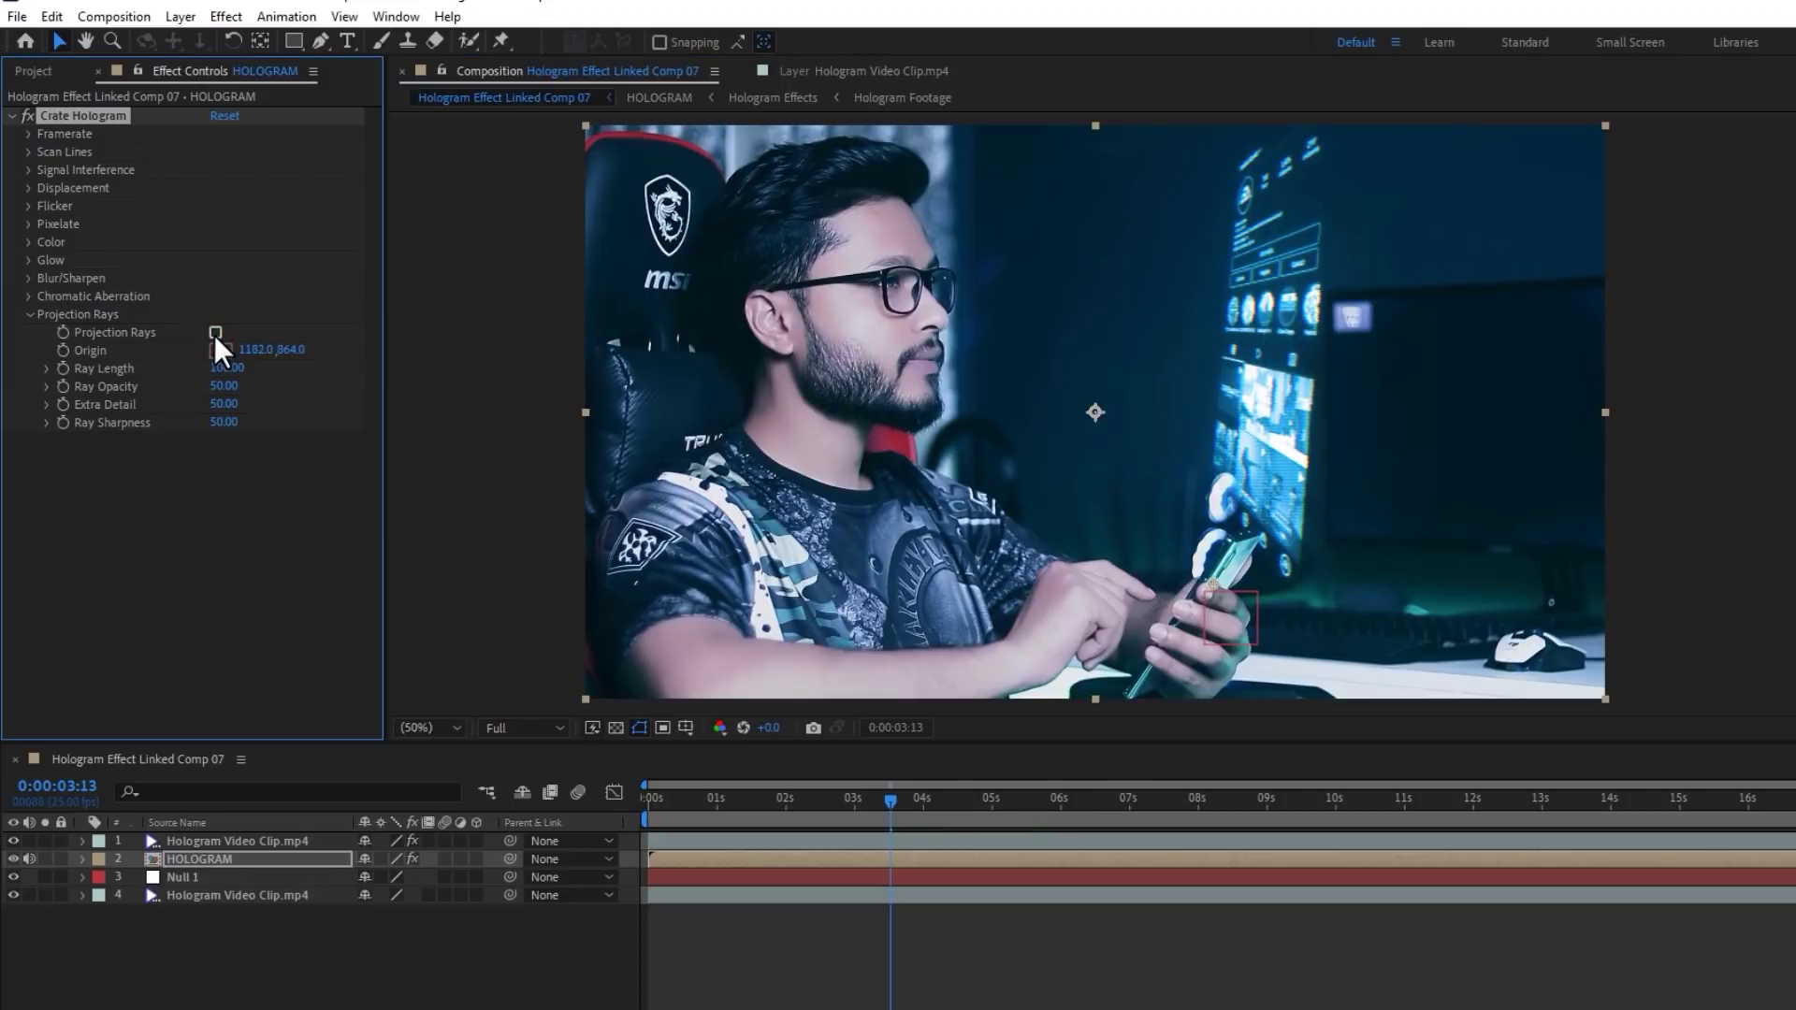
{"action": "left_click", "coordinate": [215, 333]}
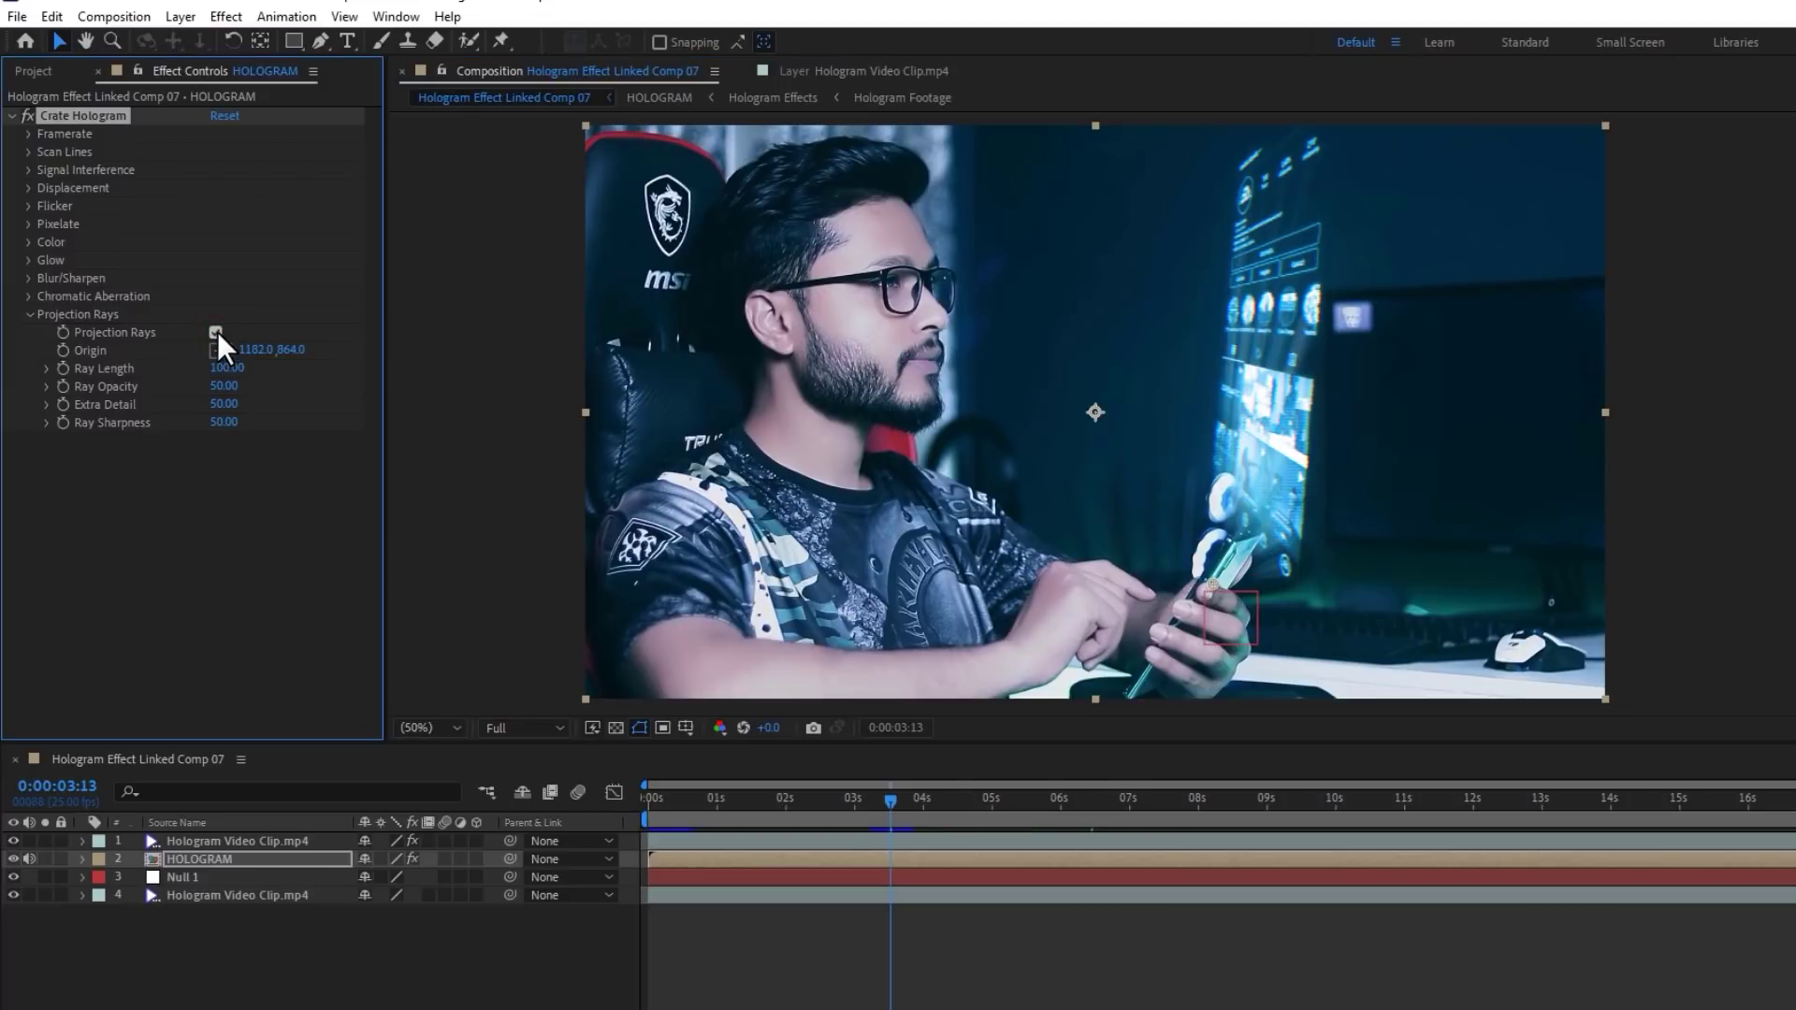
Step: Set Ray Opacity to 30 and parent the HOLOGRAM layer to Null 1
{"action": "type", "text": "30"}
{"action": "key", "text": "Return"}
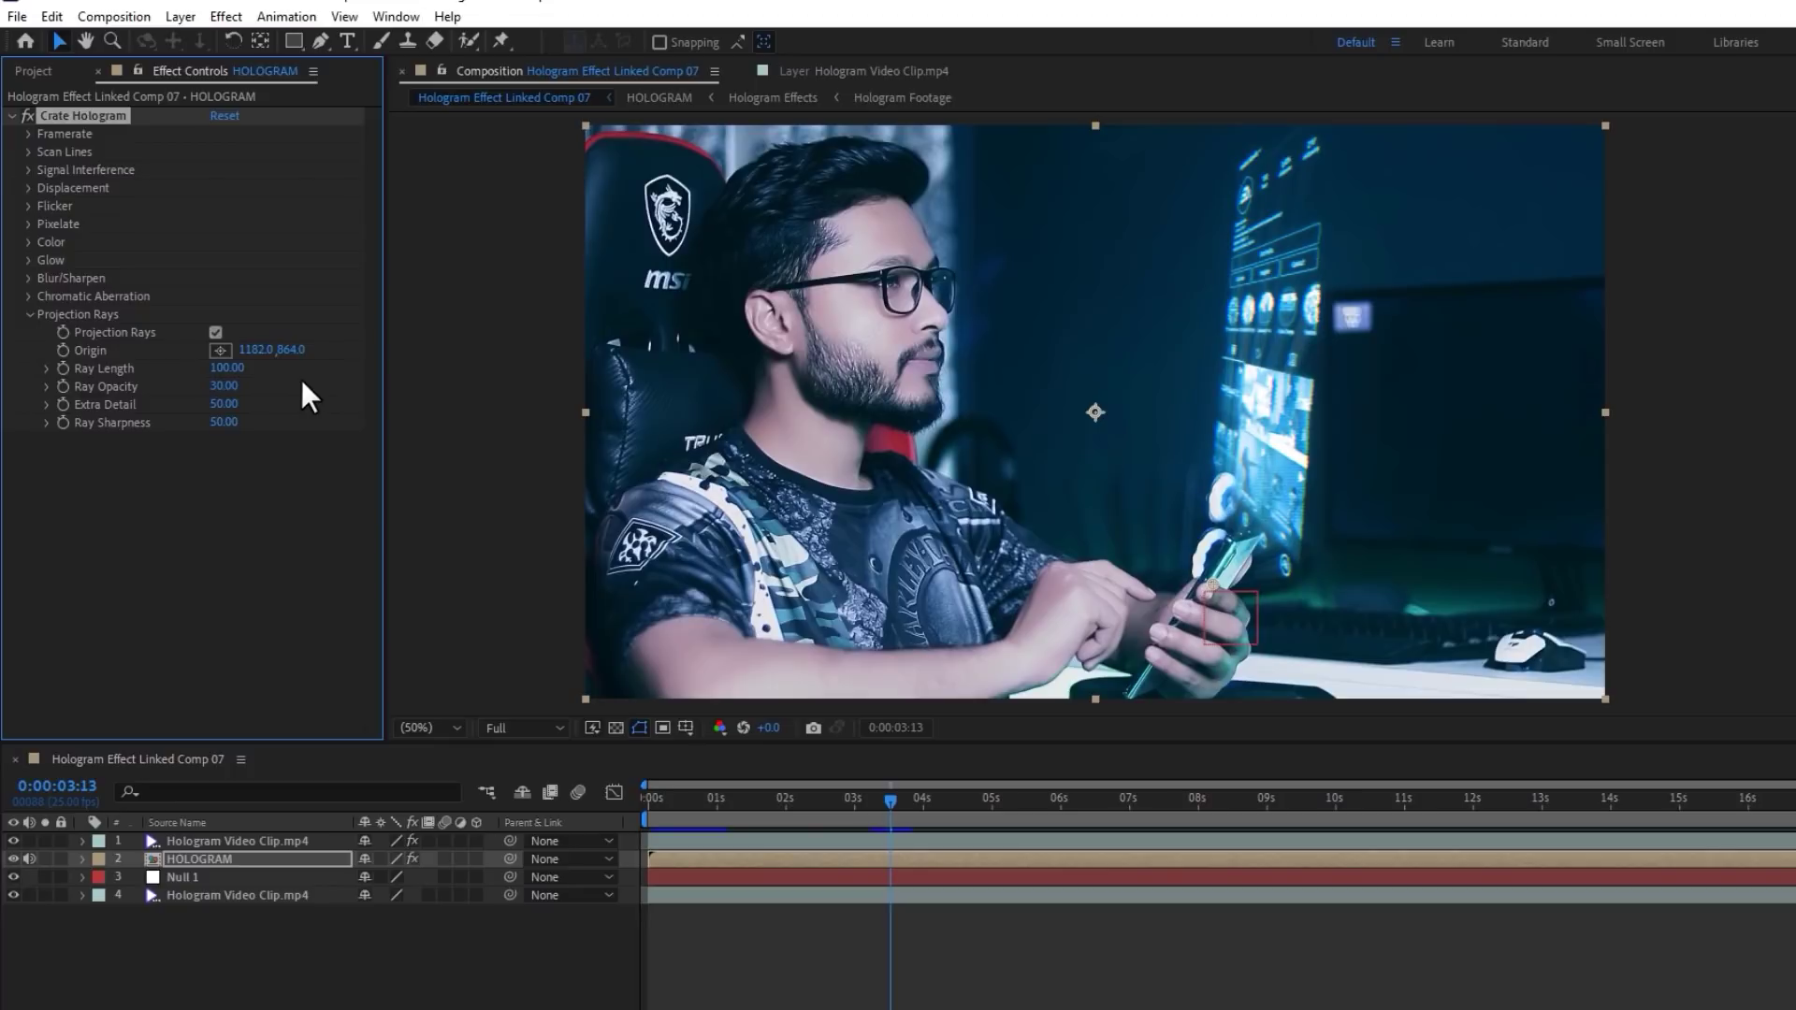
{"action": "left_click", "coordinate": [313, 860]}
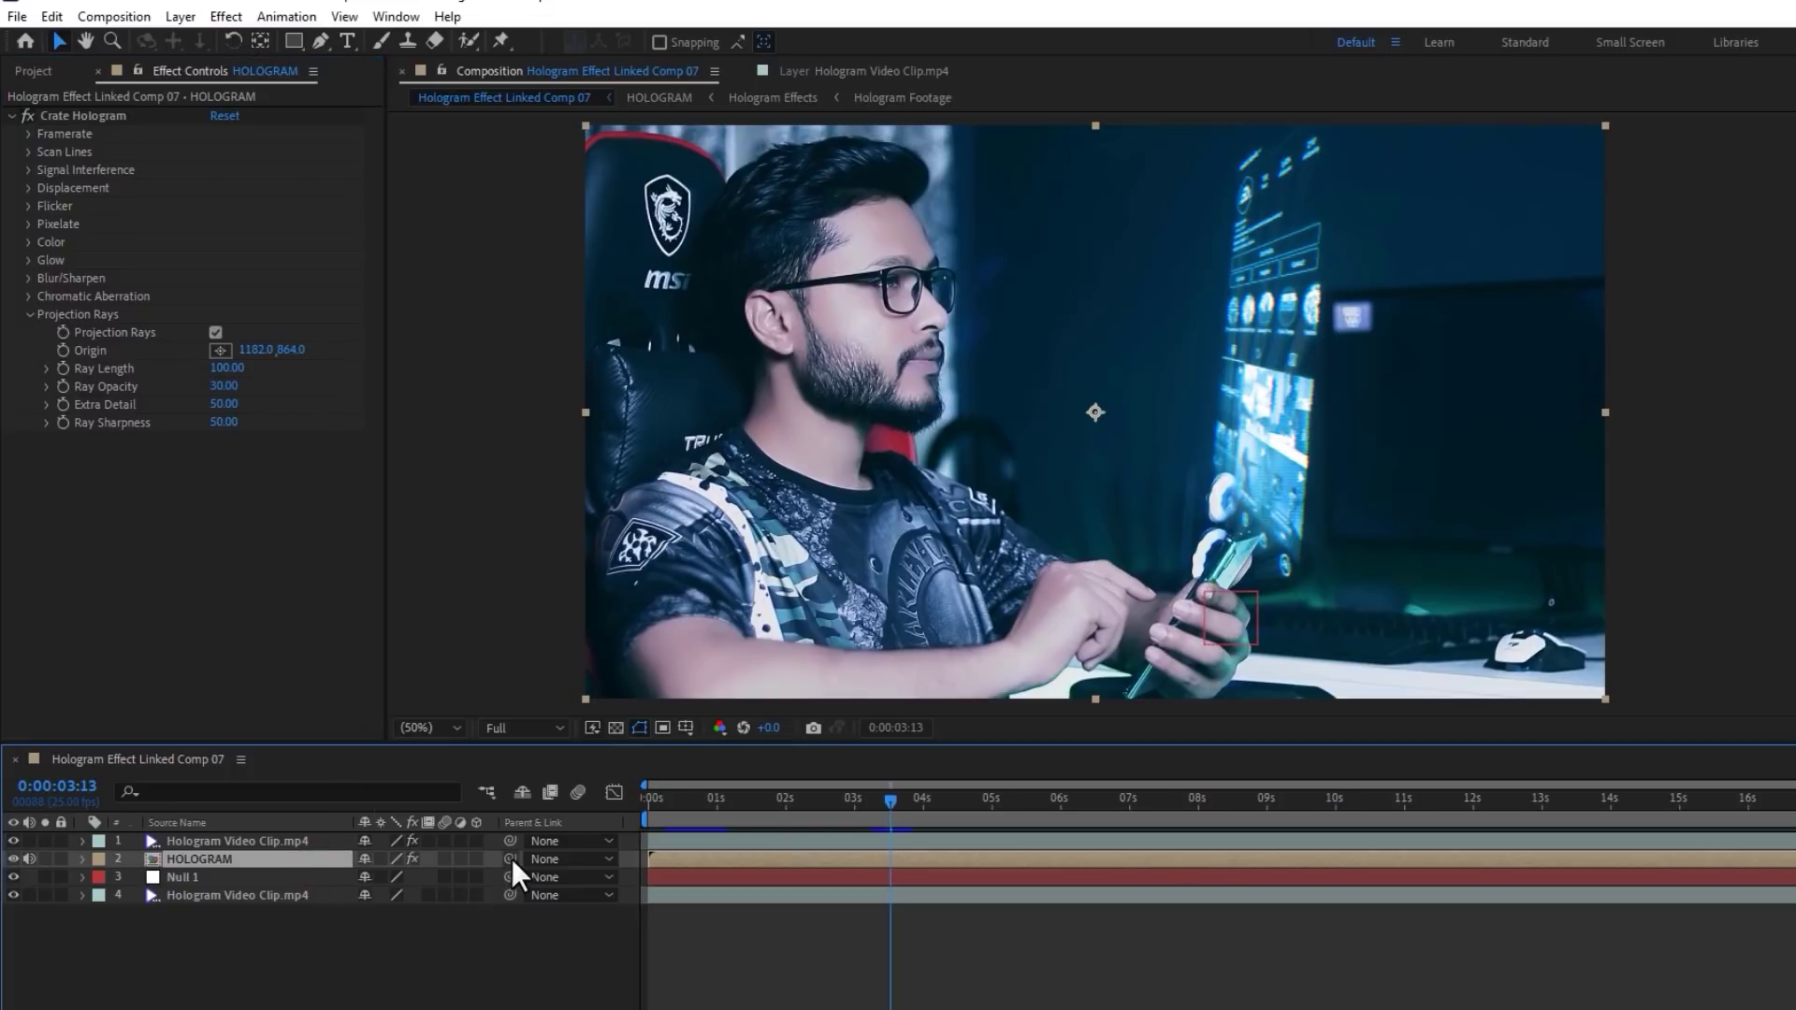
{"action": "left_click_drag", "start_coordinate": [513, 859], "coordinate": [281, 882]}
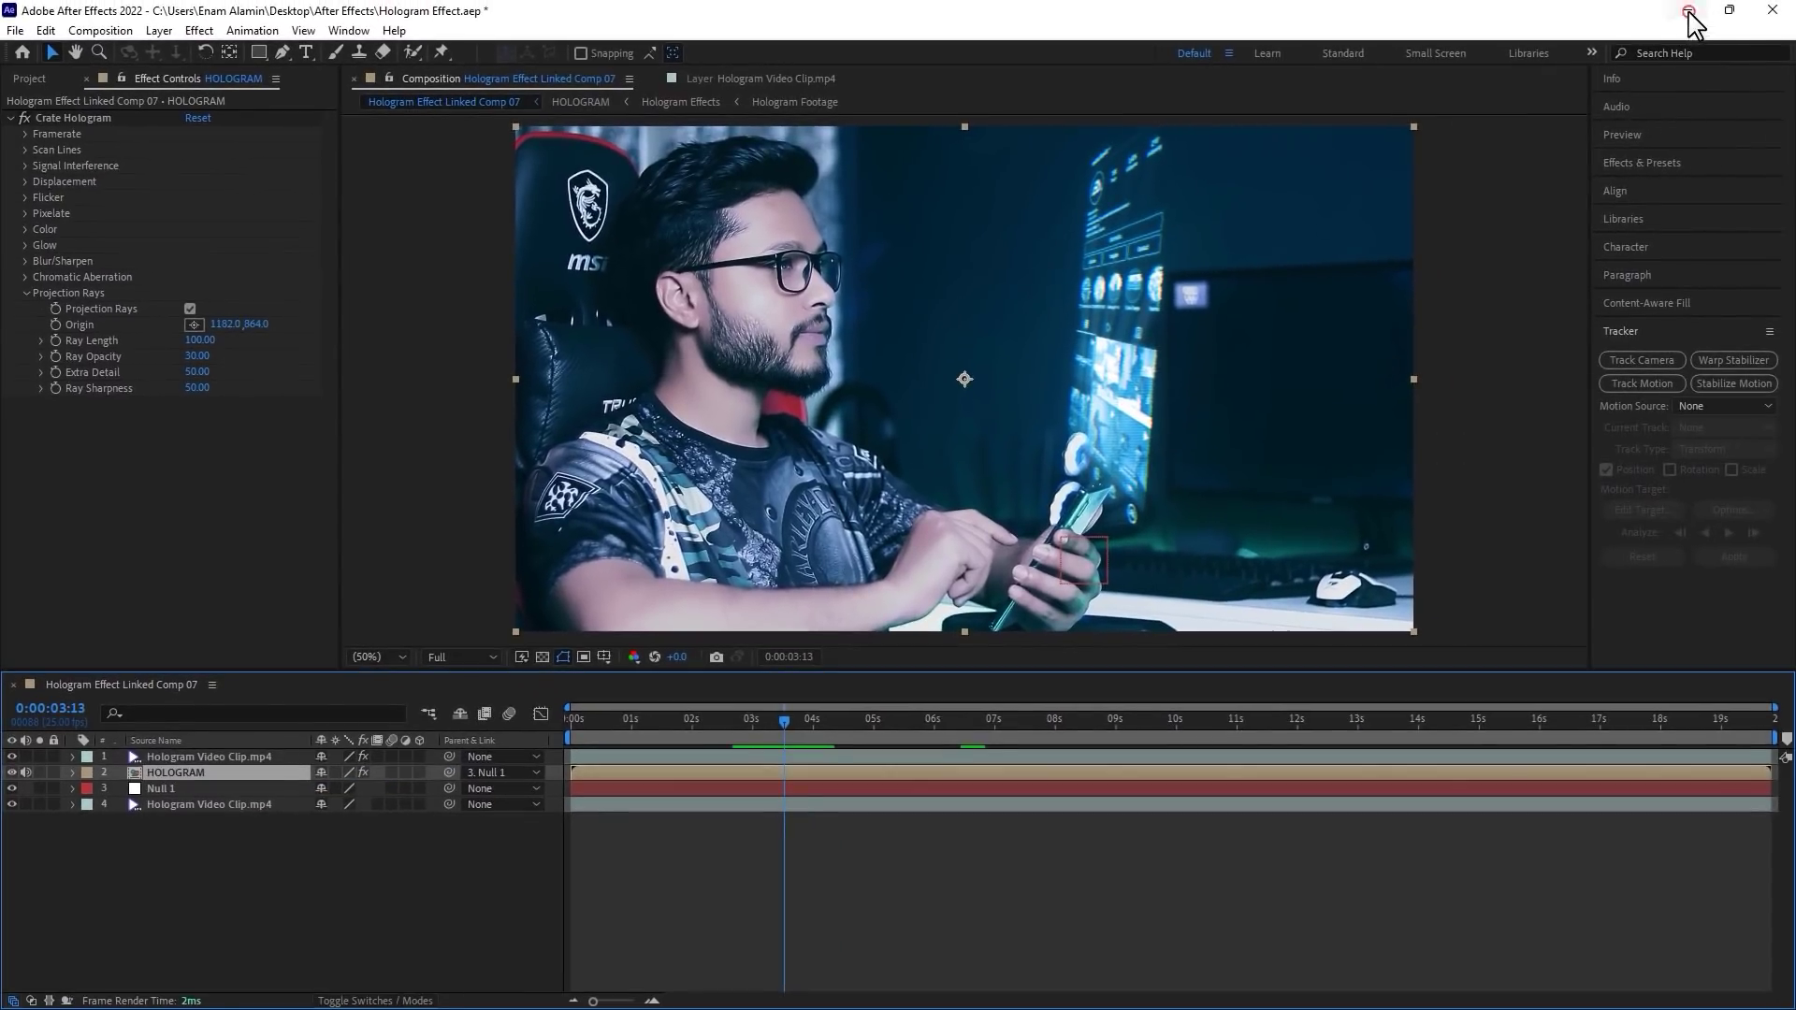
Step: Back in Premiere Pro, render effects In to Out for the Hologram Effect sequence
{"action": "left_click", "coordinate": [1688, 10]}
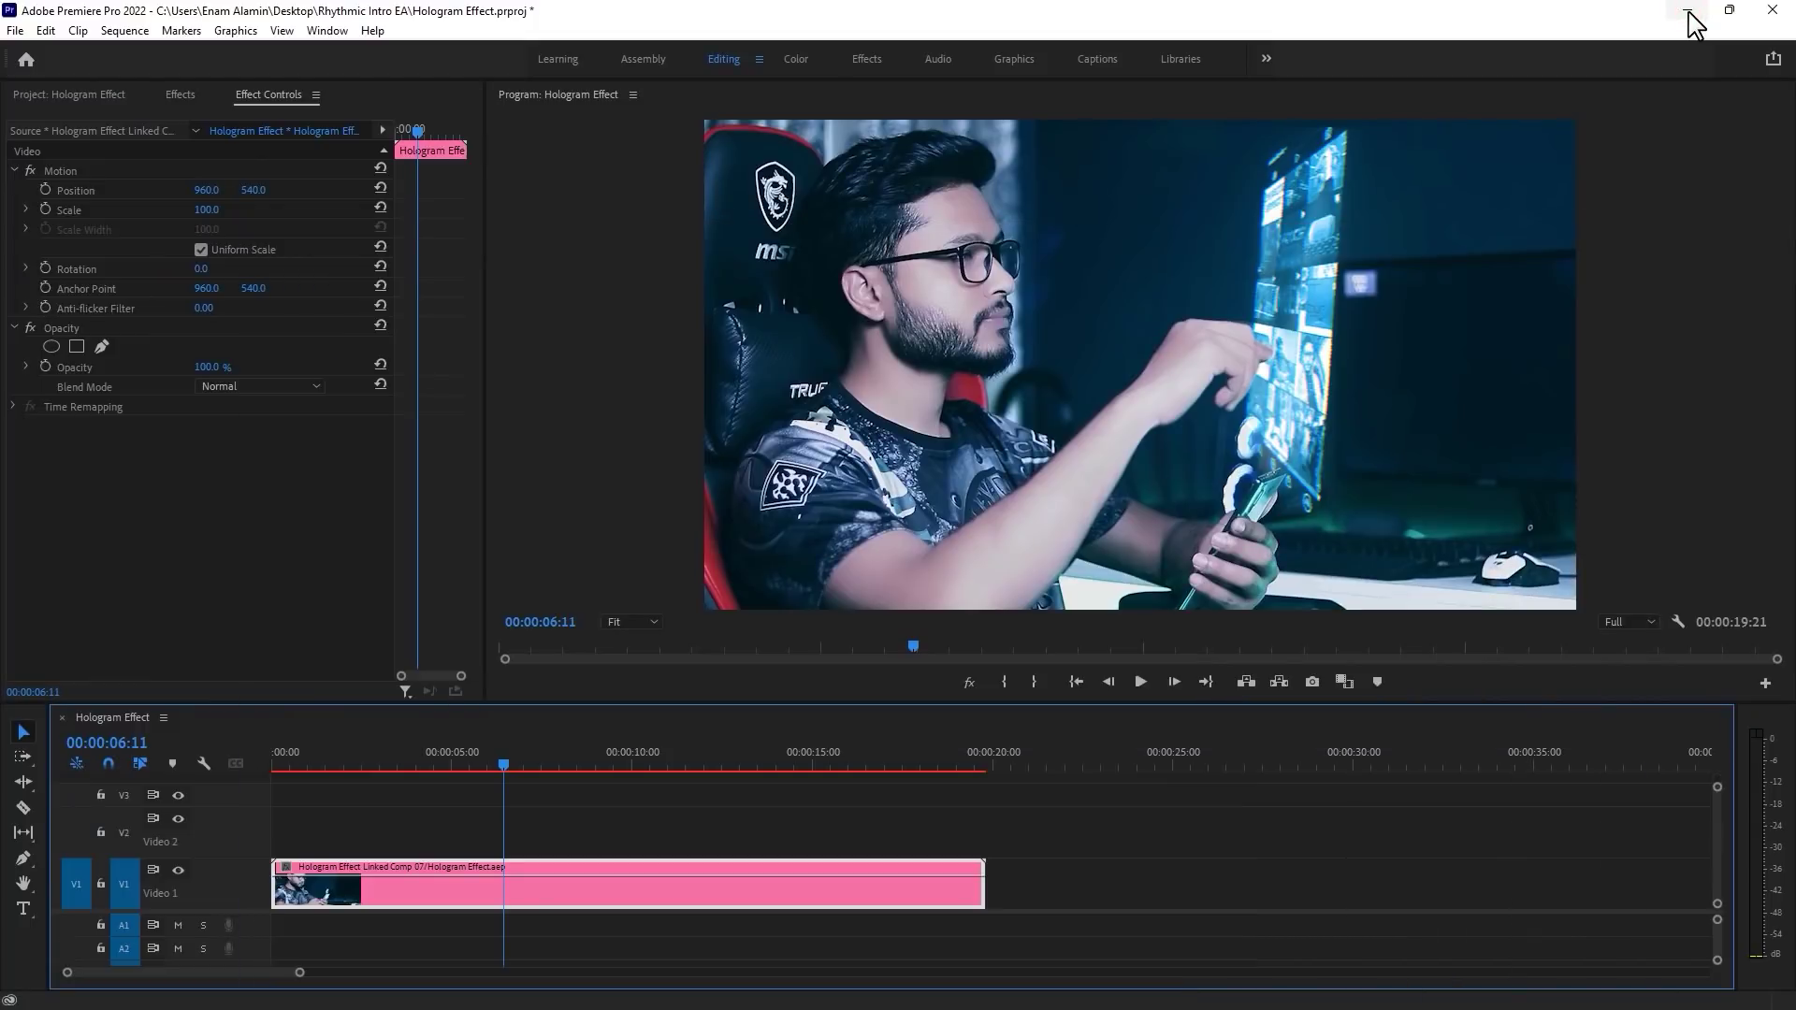
{"action": "left_click", "coordinate": [124, 33]}
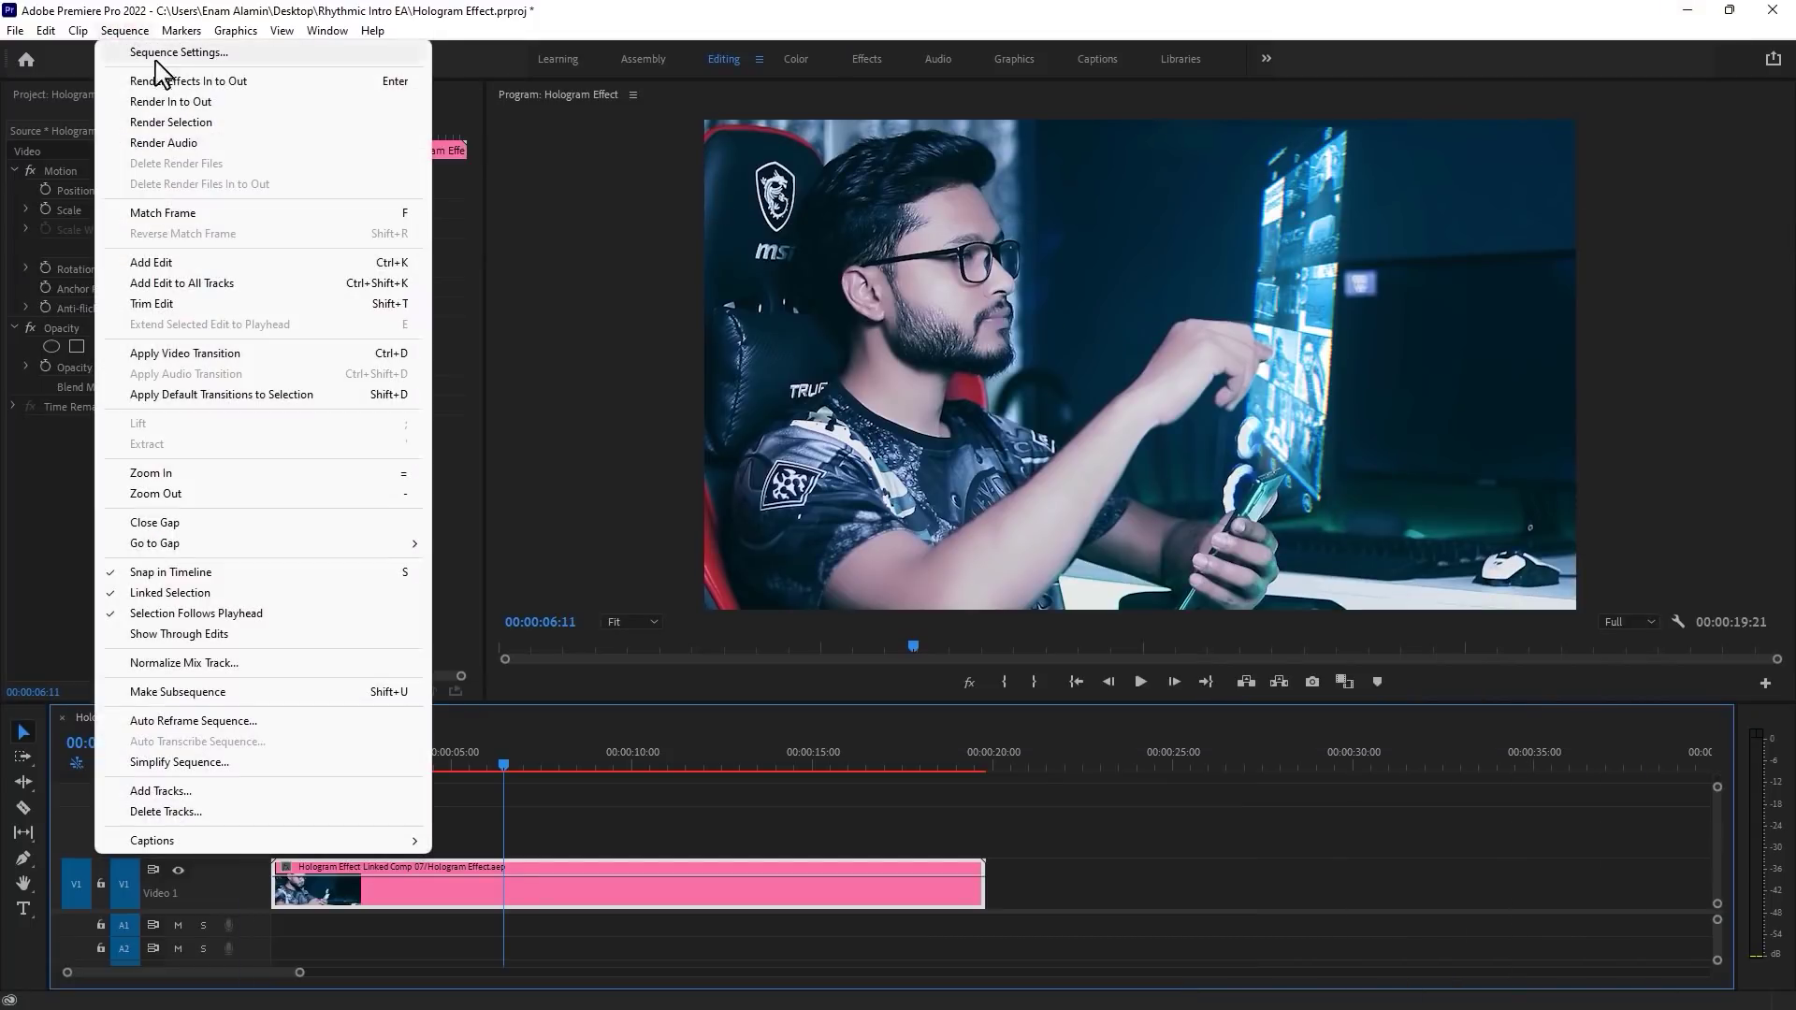
{"action": "left_click", "coordinate": [200, 105]}
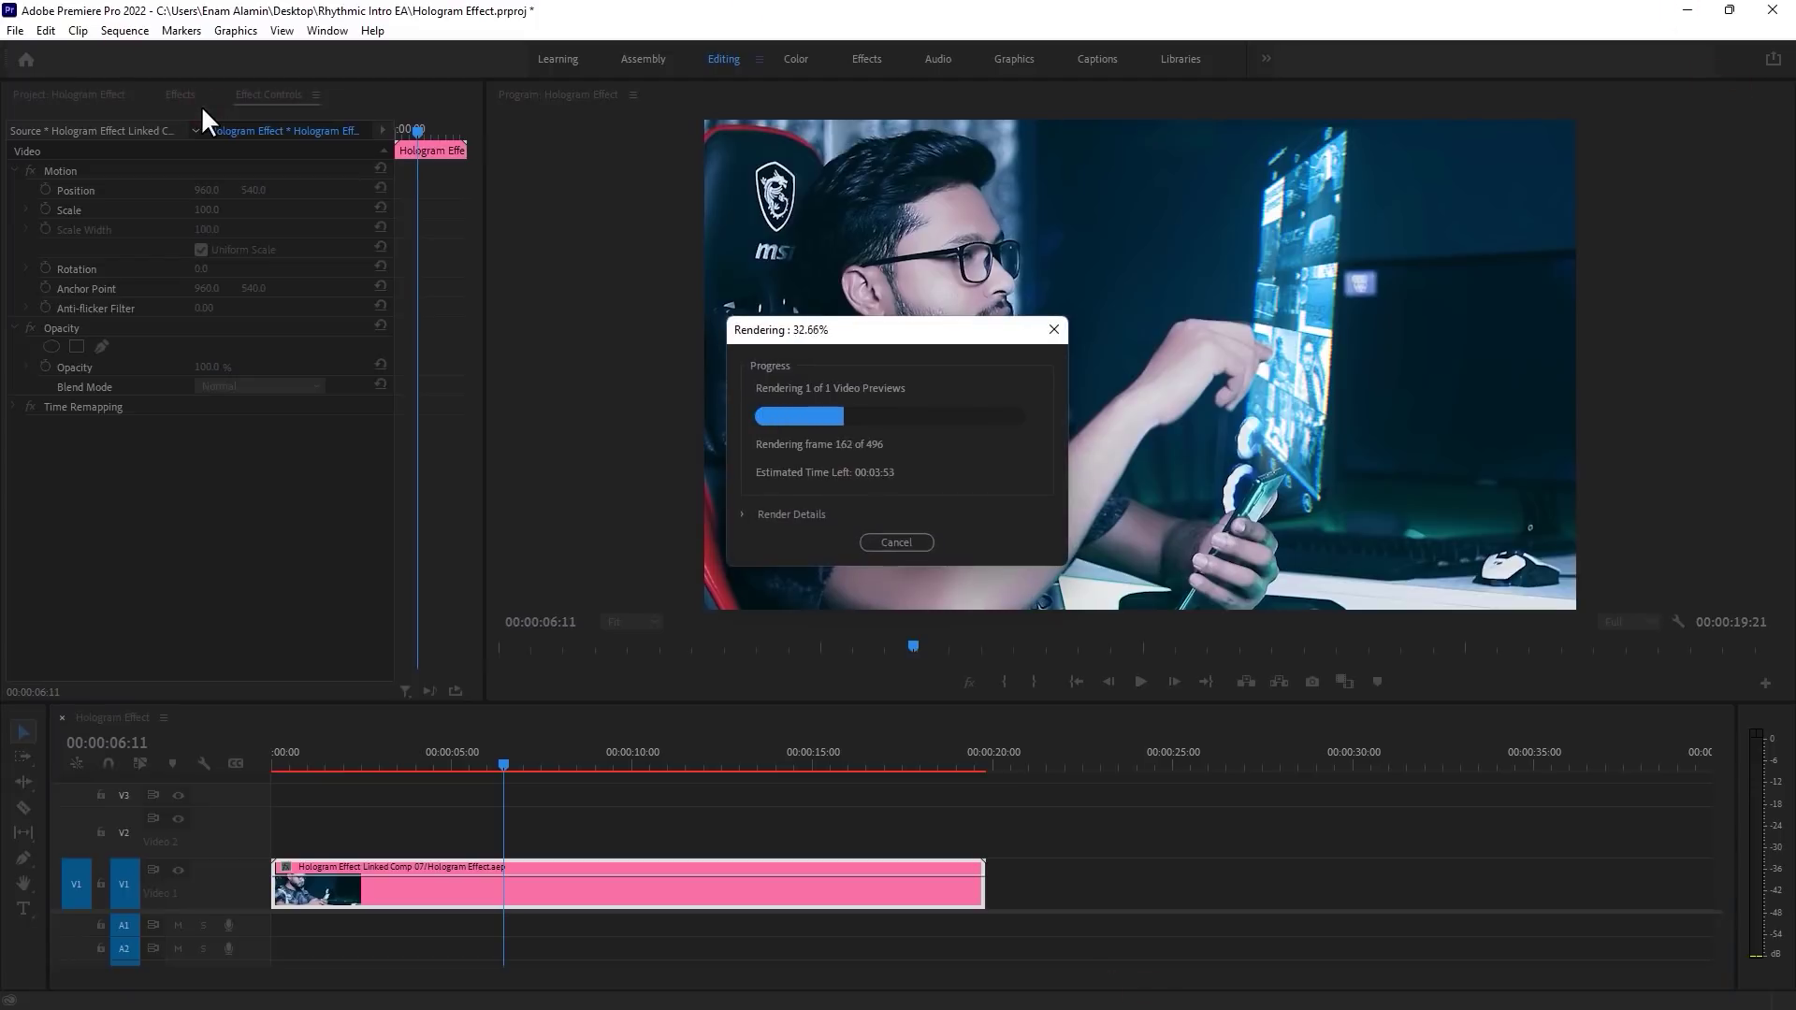